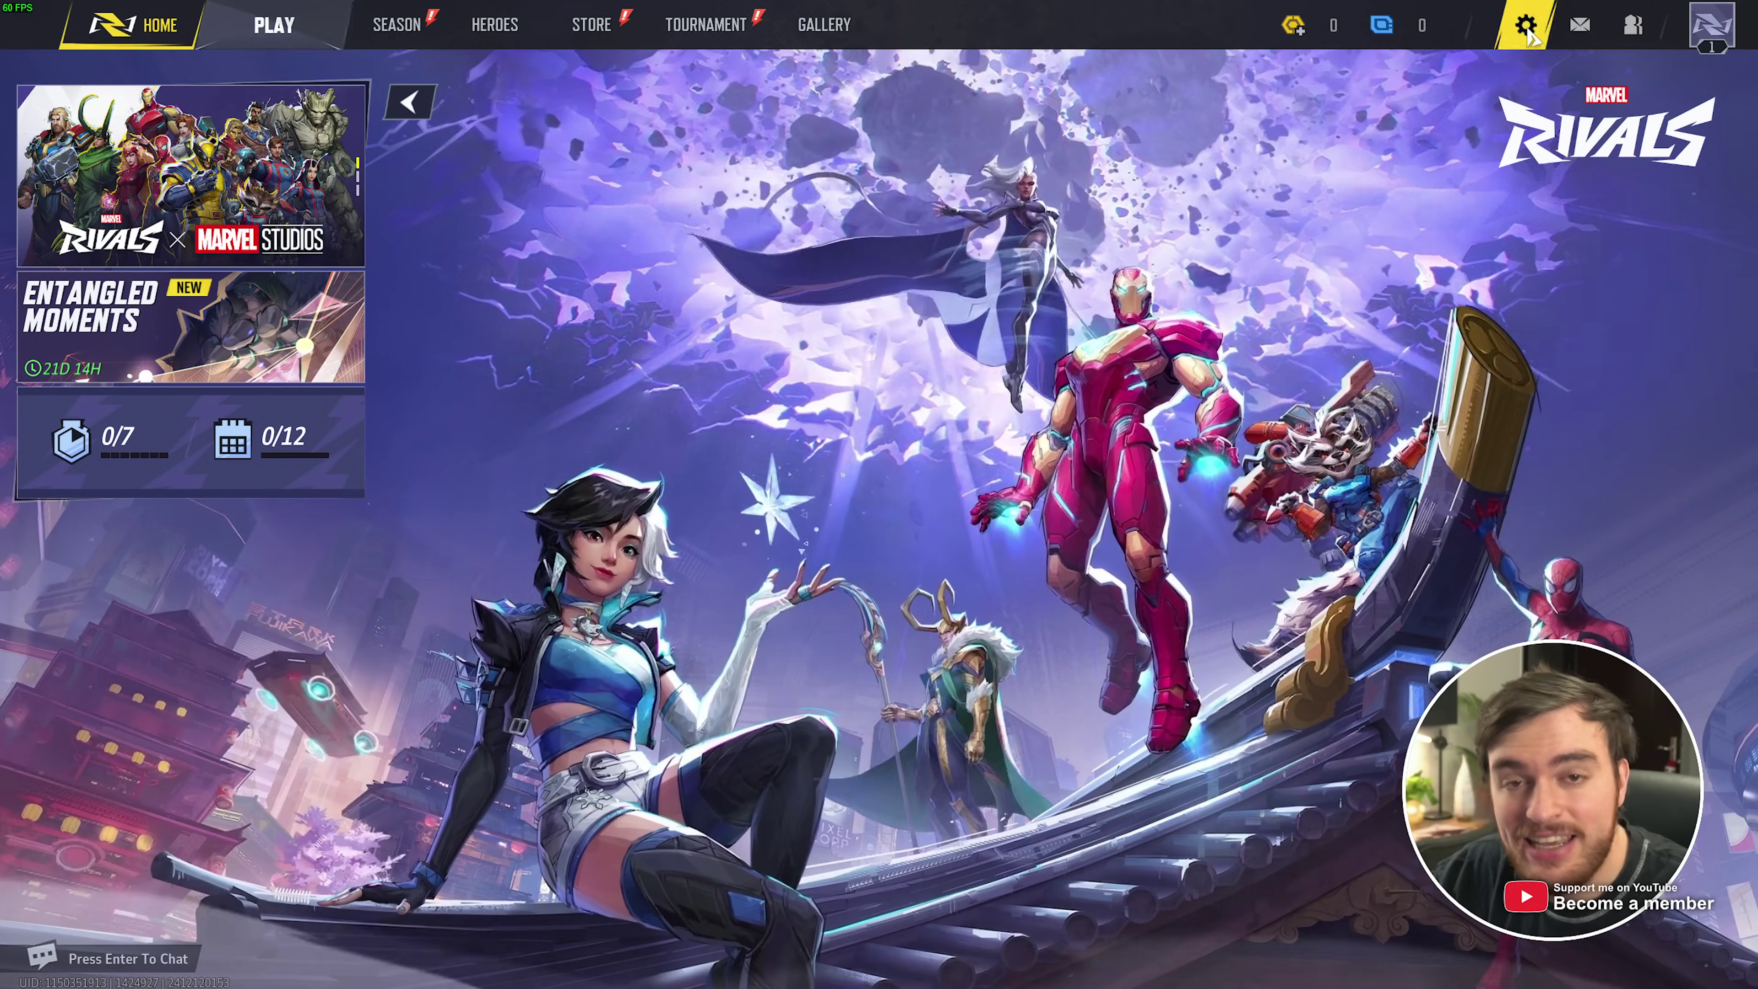
Step: Open the game's display settings
{"action": "left_click", "coordinate": [1522, 24]}
{"action": "left_click", "coordinate": [883, 388]}
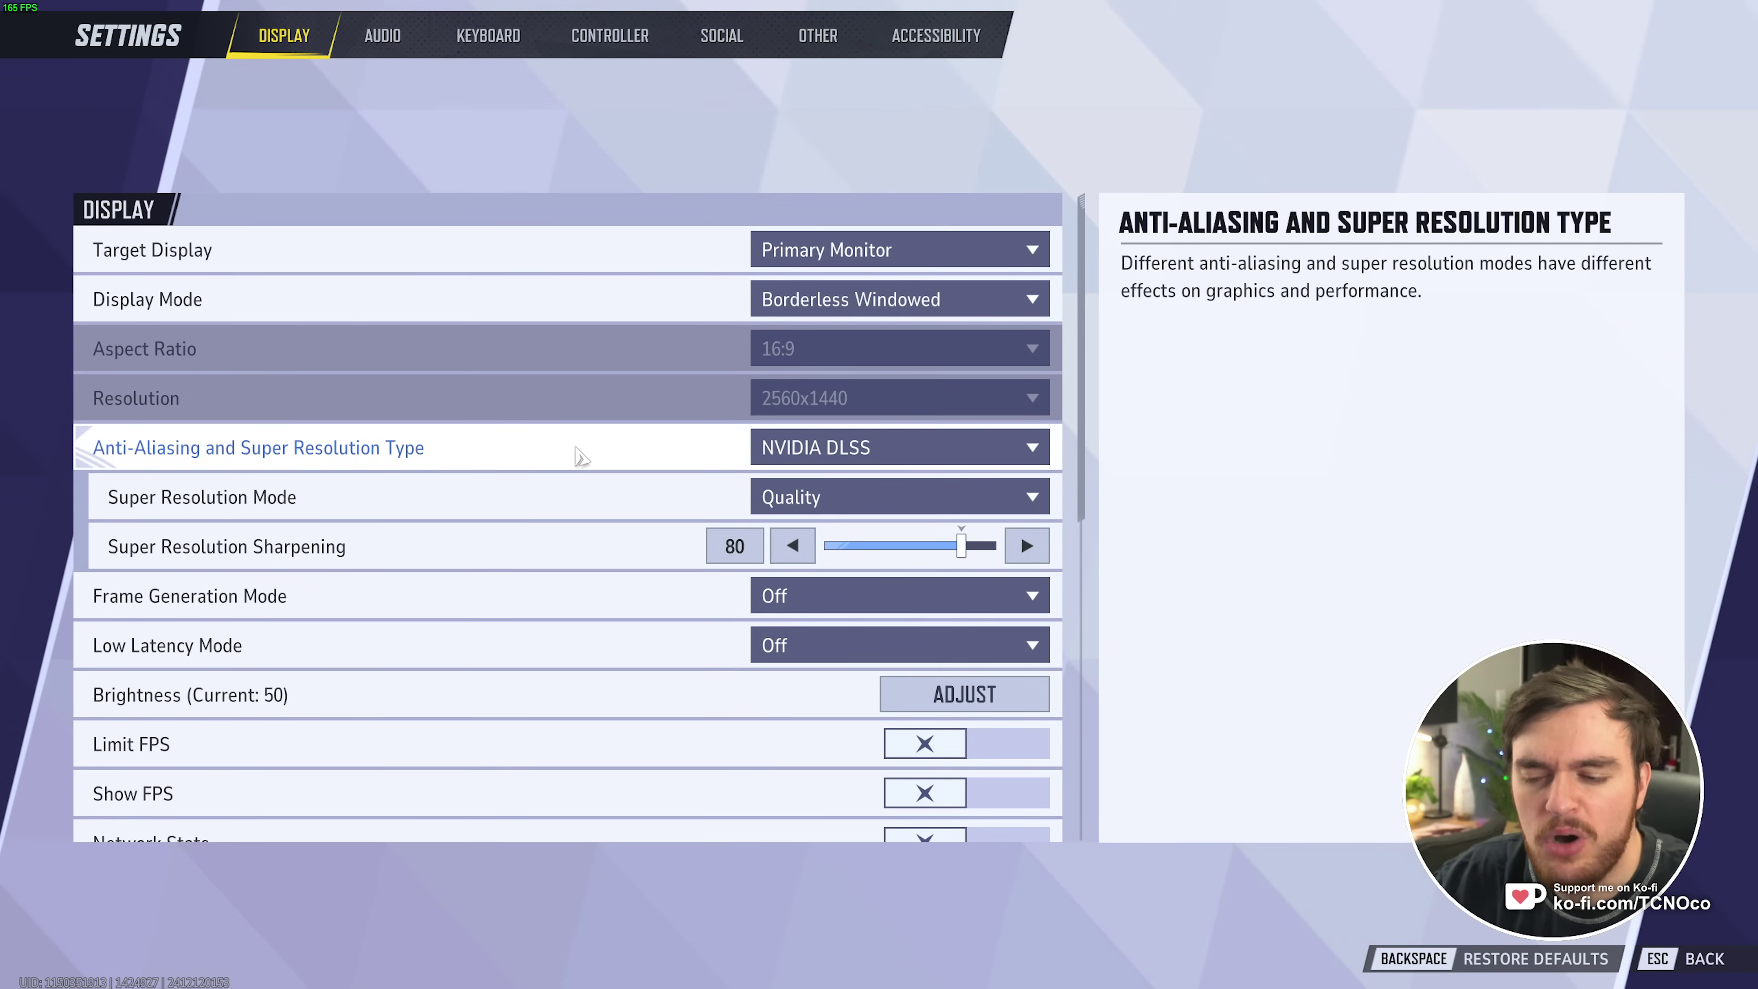
Step: Try limiting the frame rate with an FPS cap of 220, and switch the limit off again
{"action": "scroll", "coordinate": [582, 457], "scroll_direction": "down", "scroll_amount": 2}
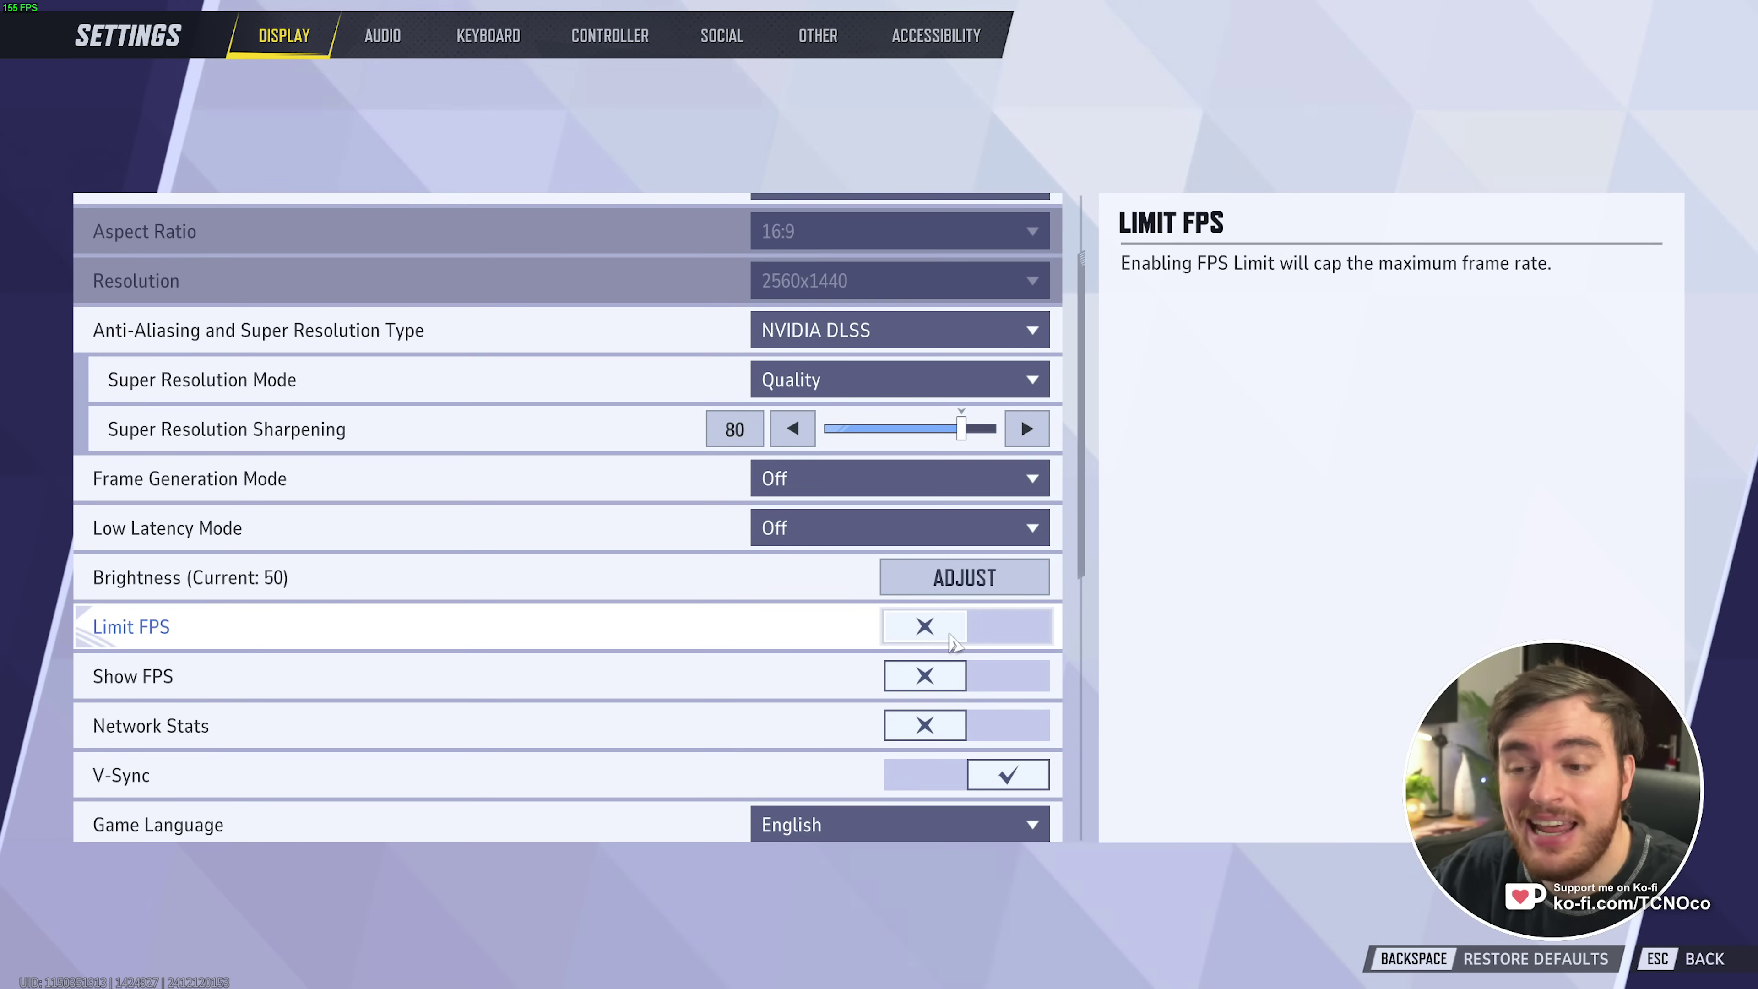
{"action": "left_click", "coordinate": [951, 636]}
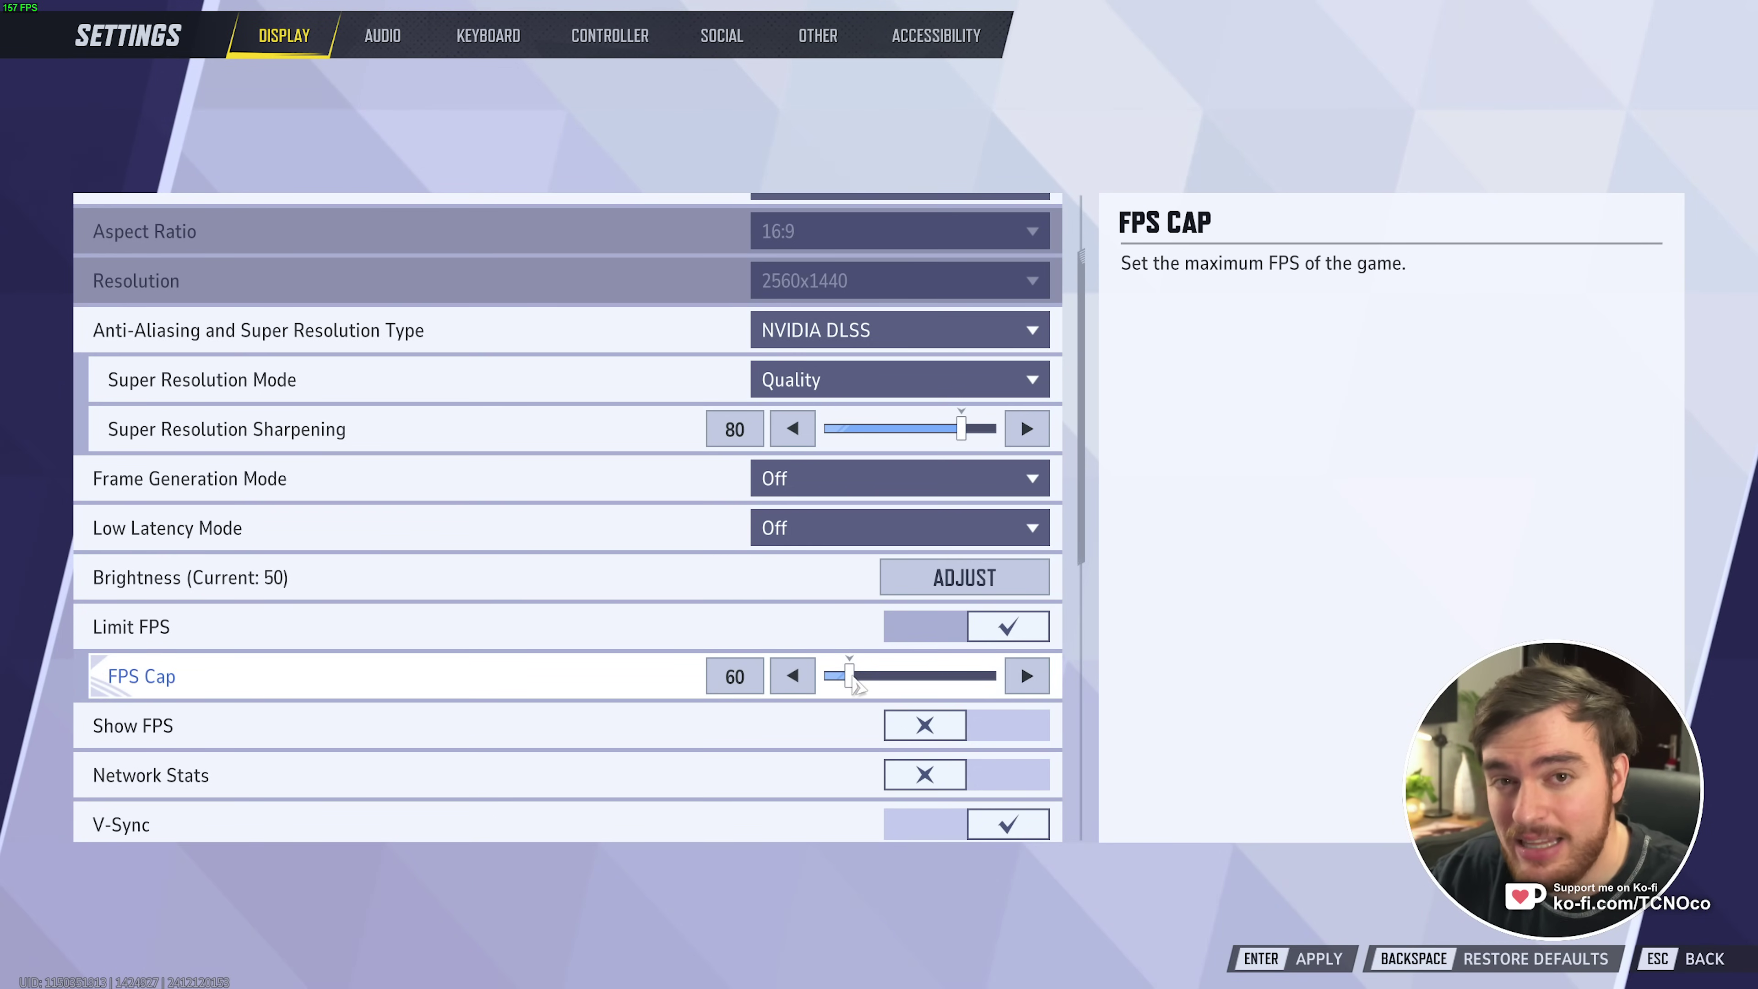
{"action": "left_click_drag", "start_coordinate": [855, 681], "coordinate": [1012, 690]}
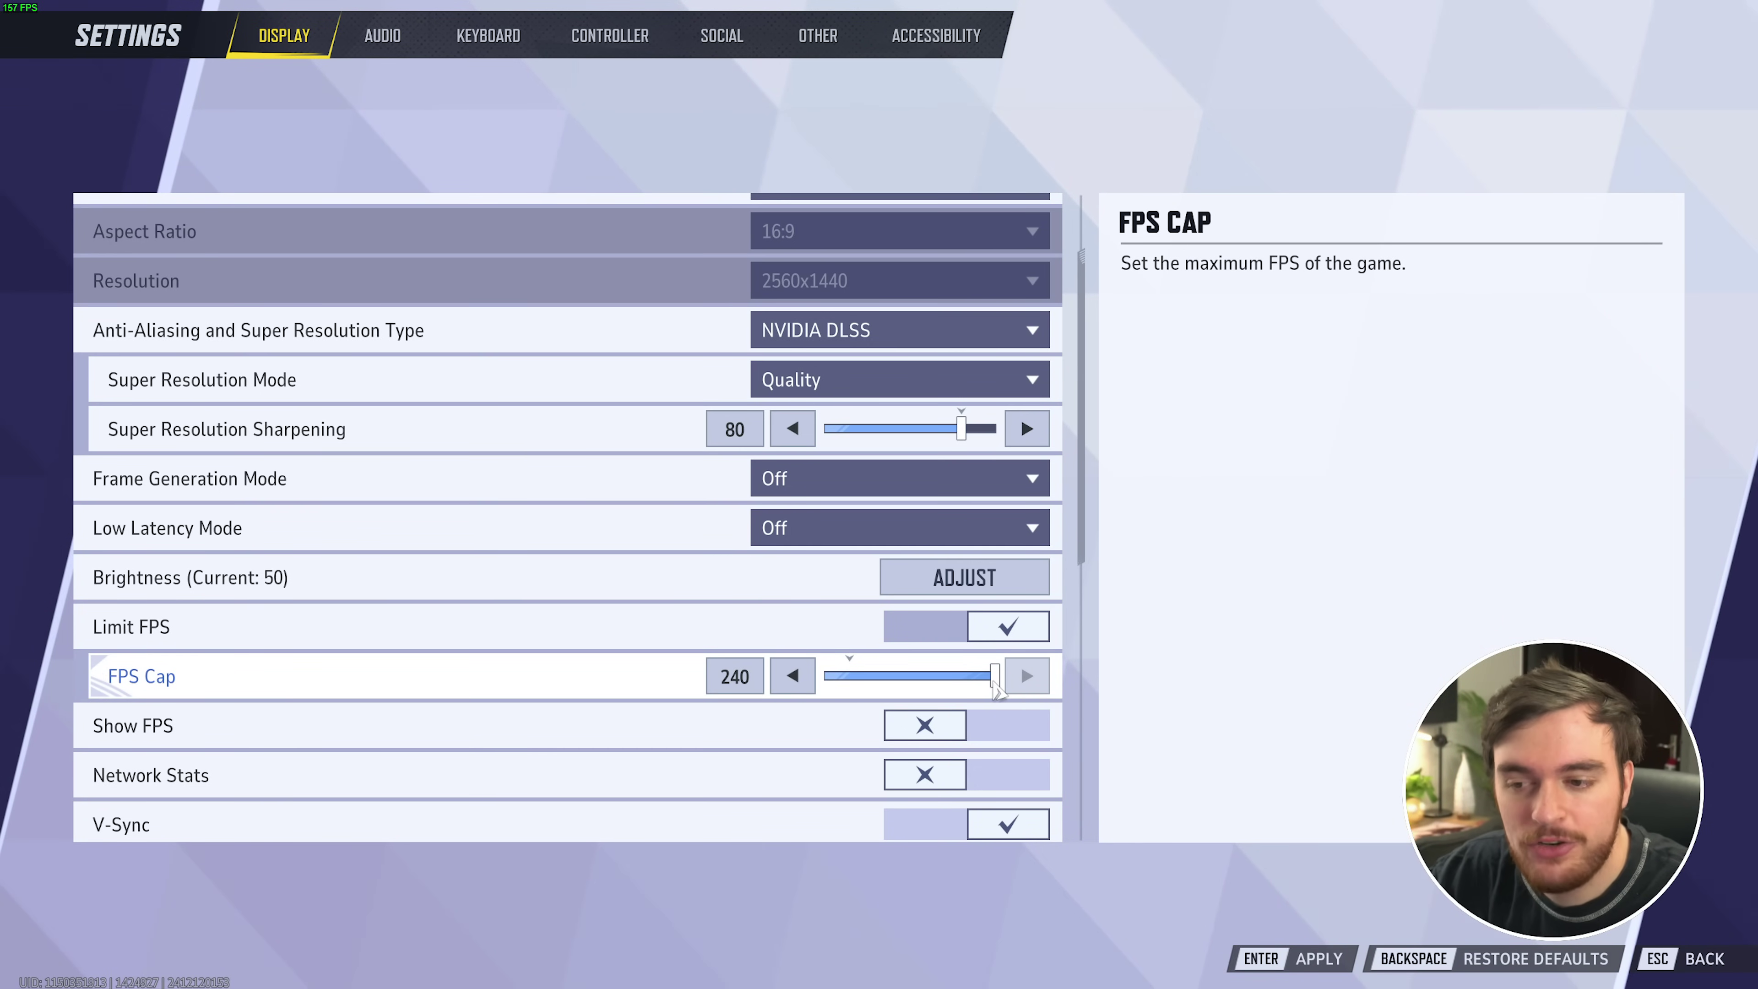
{"action": "left_click", "coordinate": [741, 677]}
{"action": "type", "text": "220"}
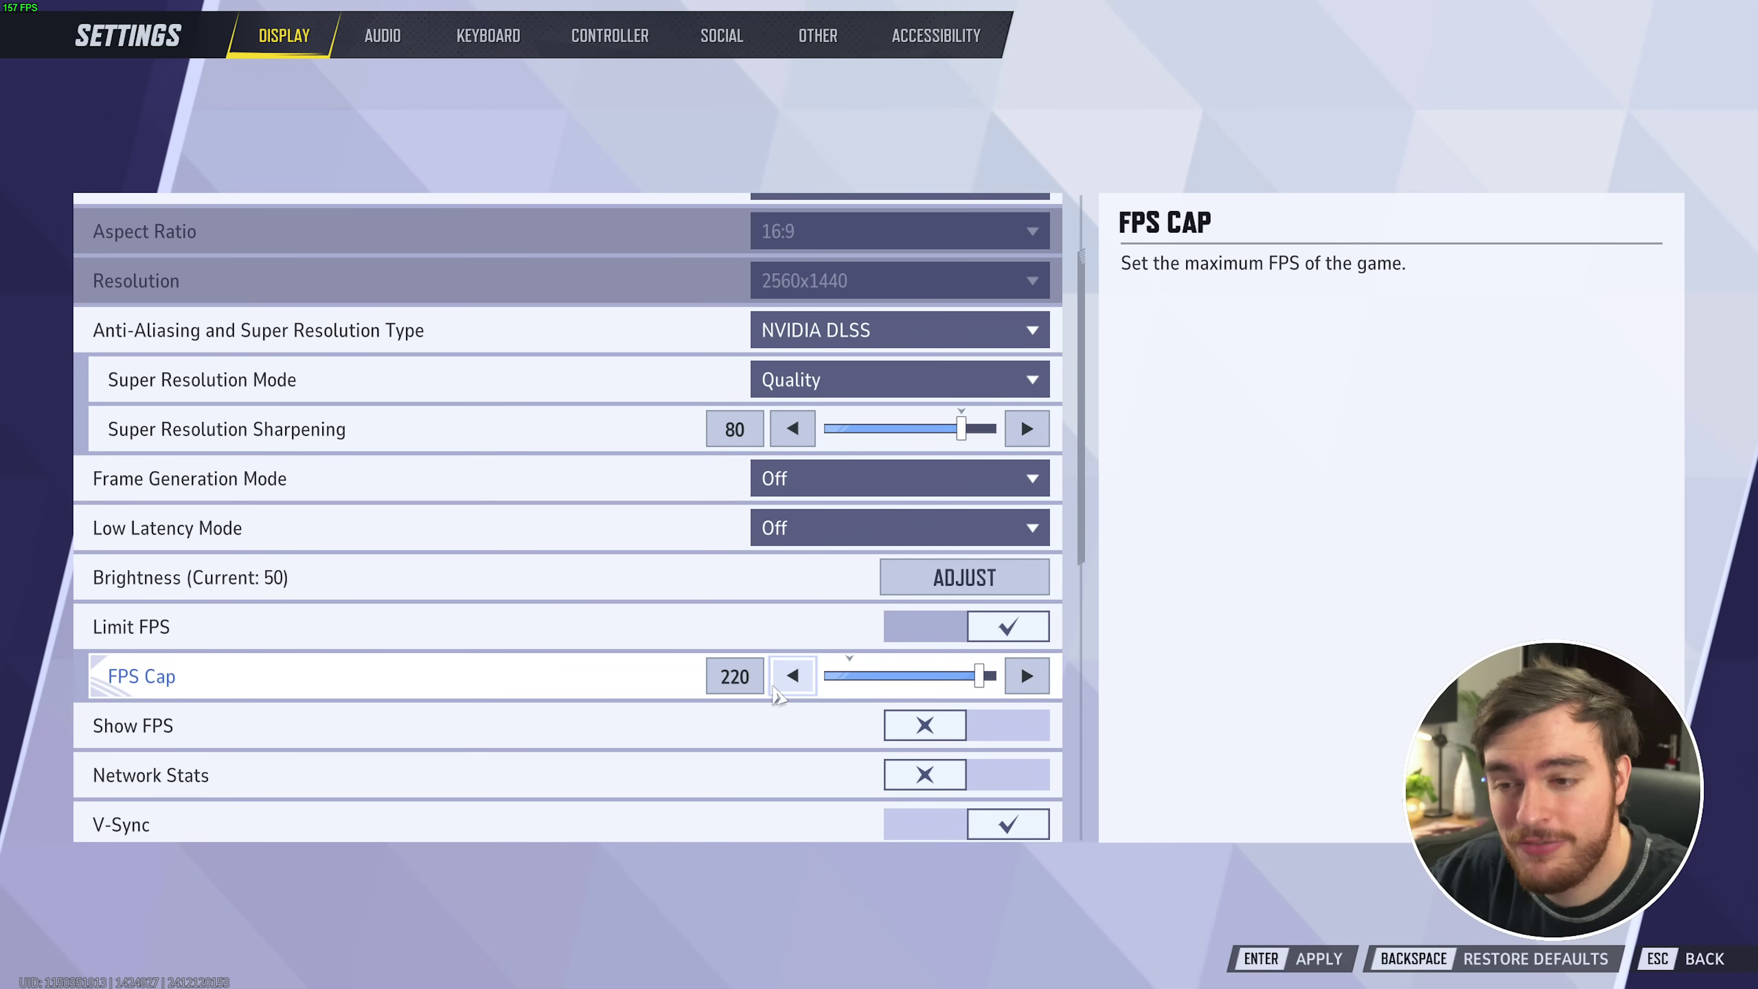
{"action": "left_click", "coordinate": [1024, 631]}
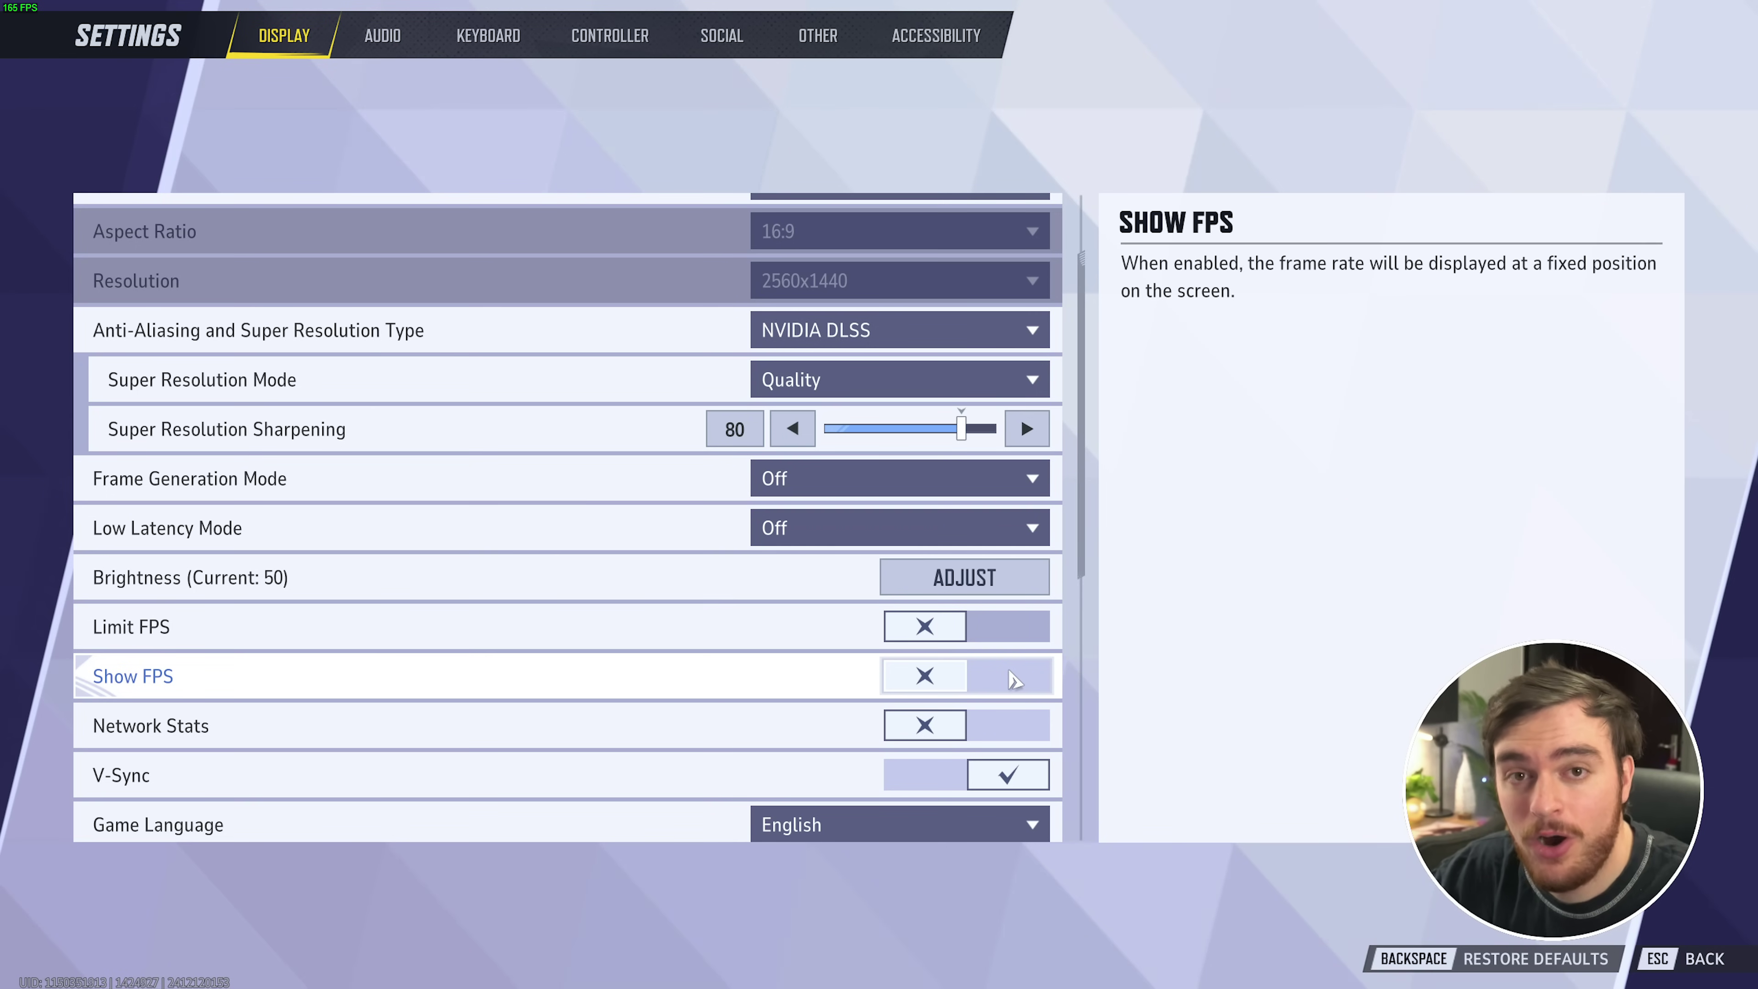
Step: Enable Show FPS and Network Stats, and disable V-Sync
{"action": "left_click", "coordinate": [1011, 676]}
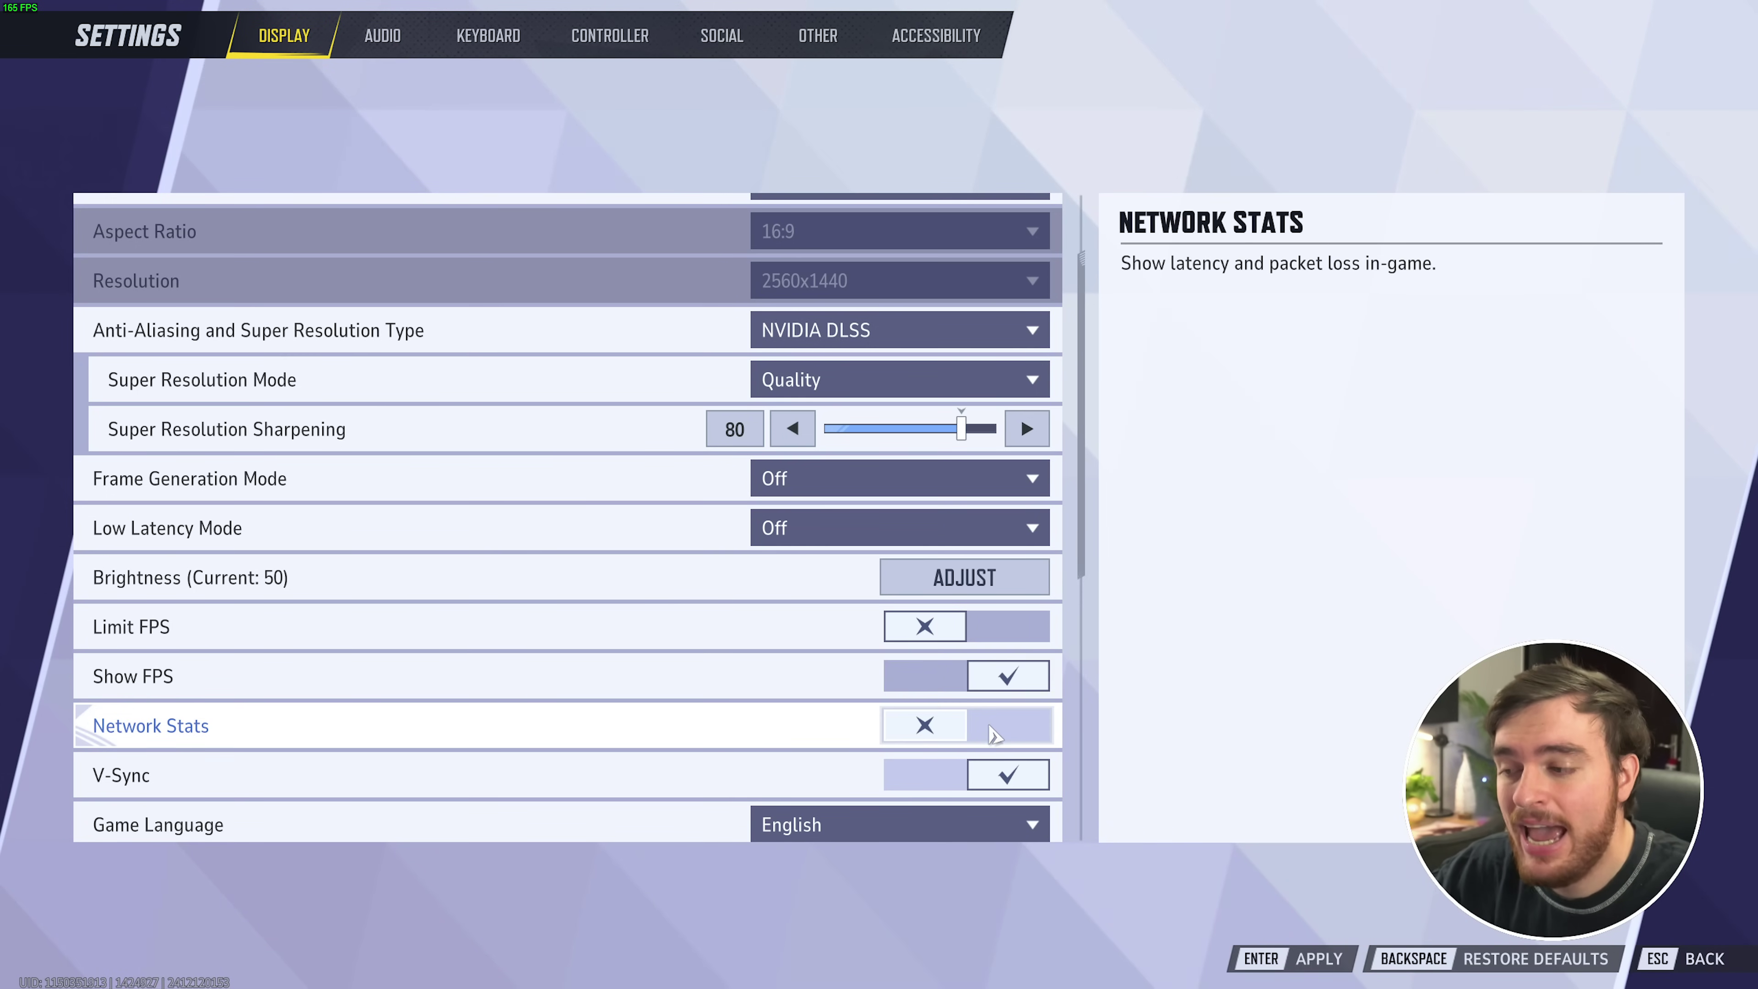
{"action": "left_click", "coordinate": [990, 724]}
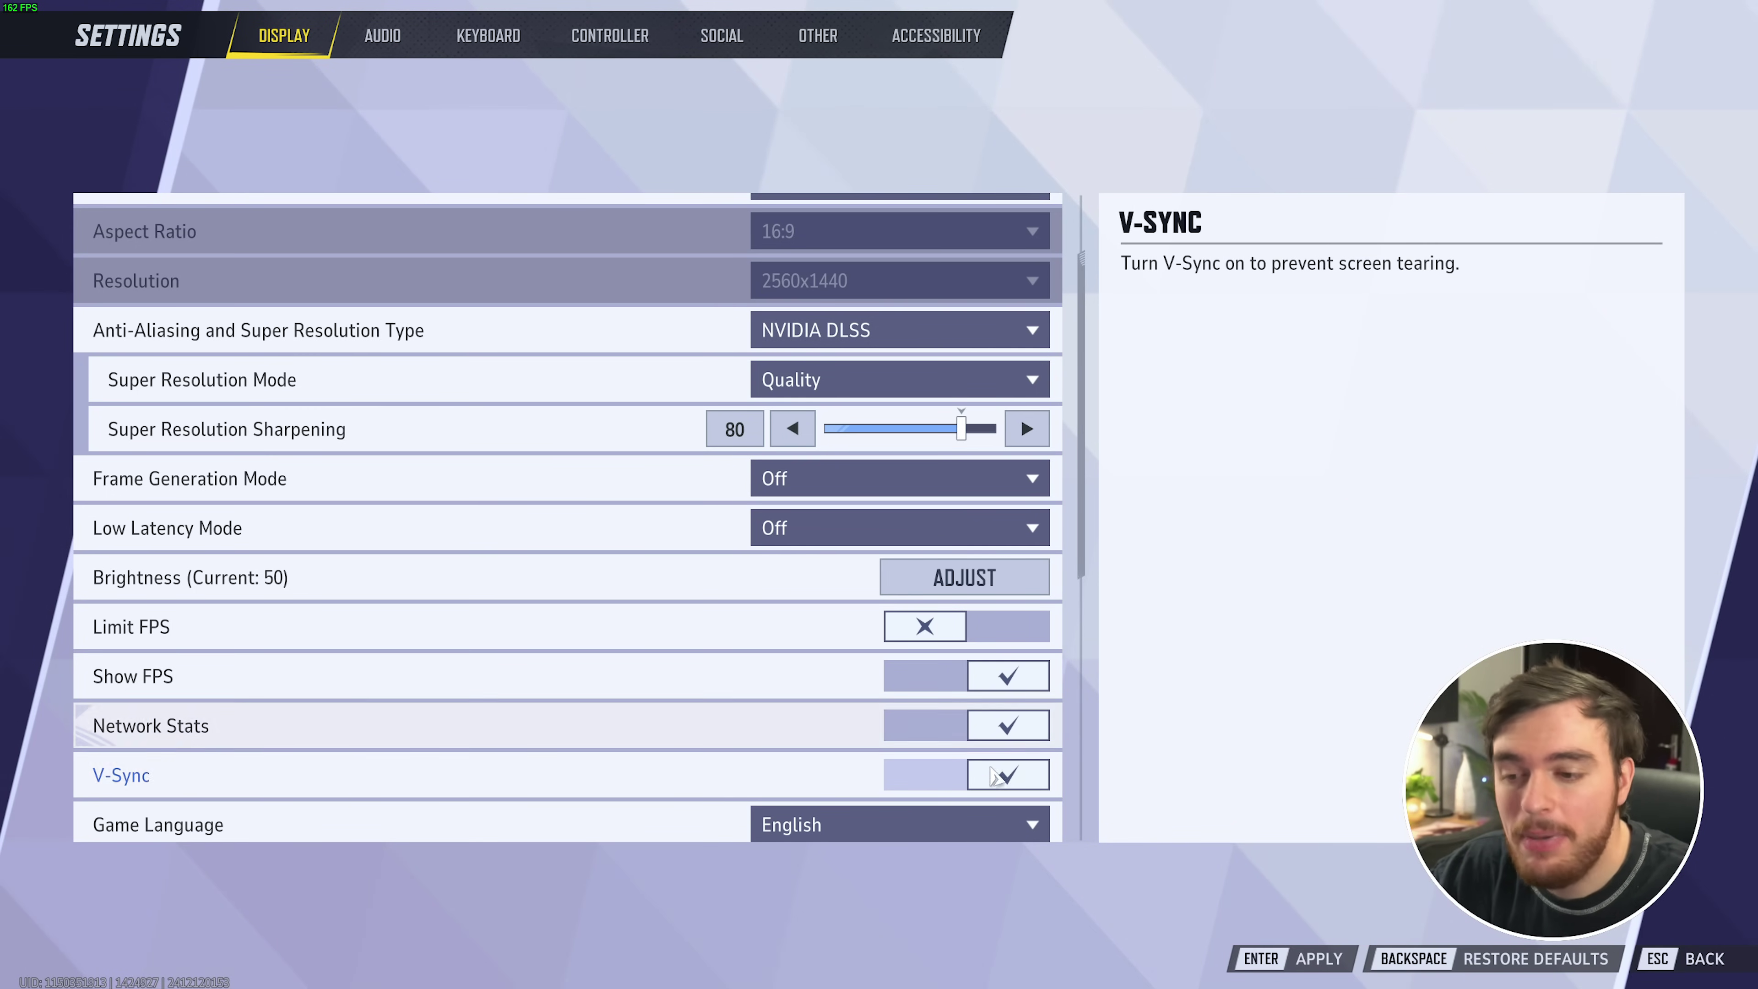
{"action": "left_click", "coordinate": [990, 782]}
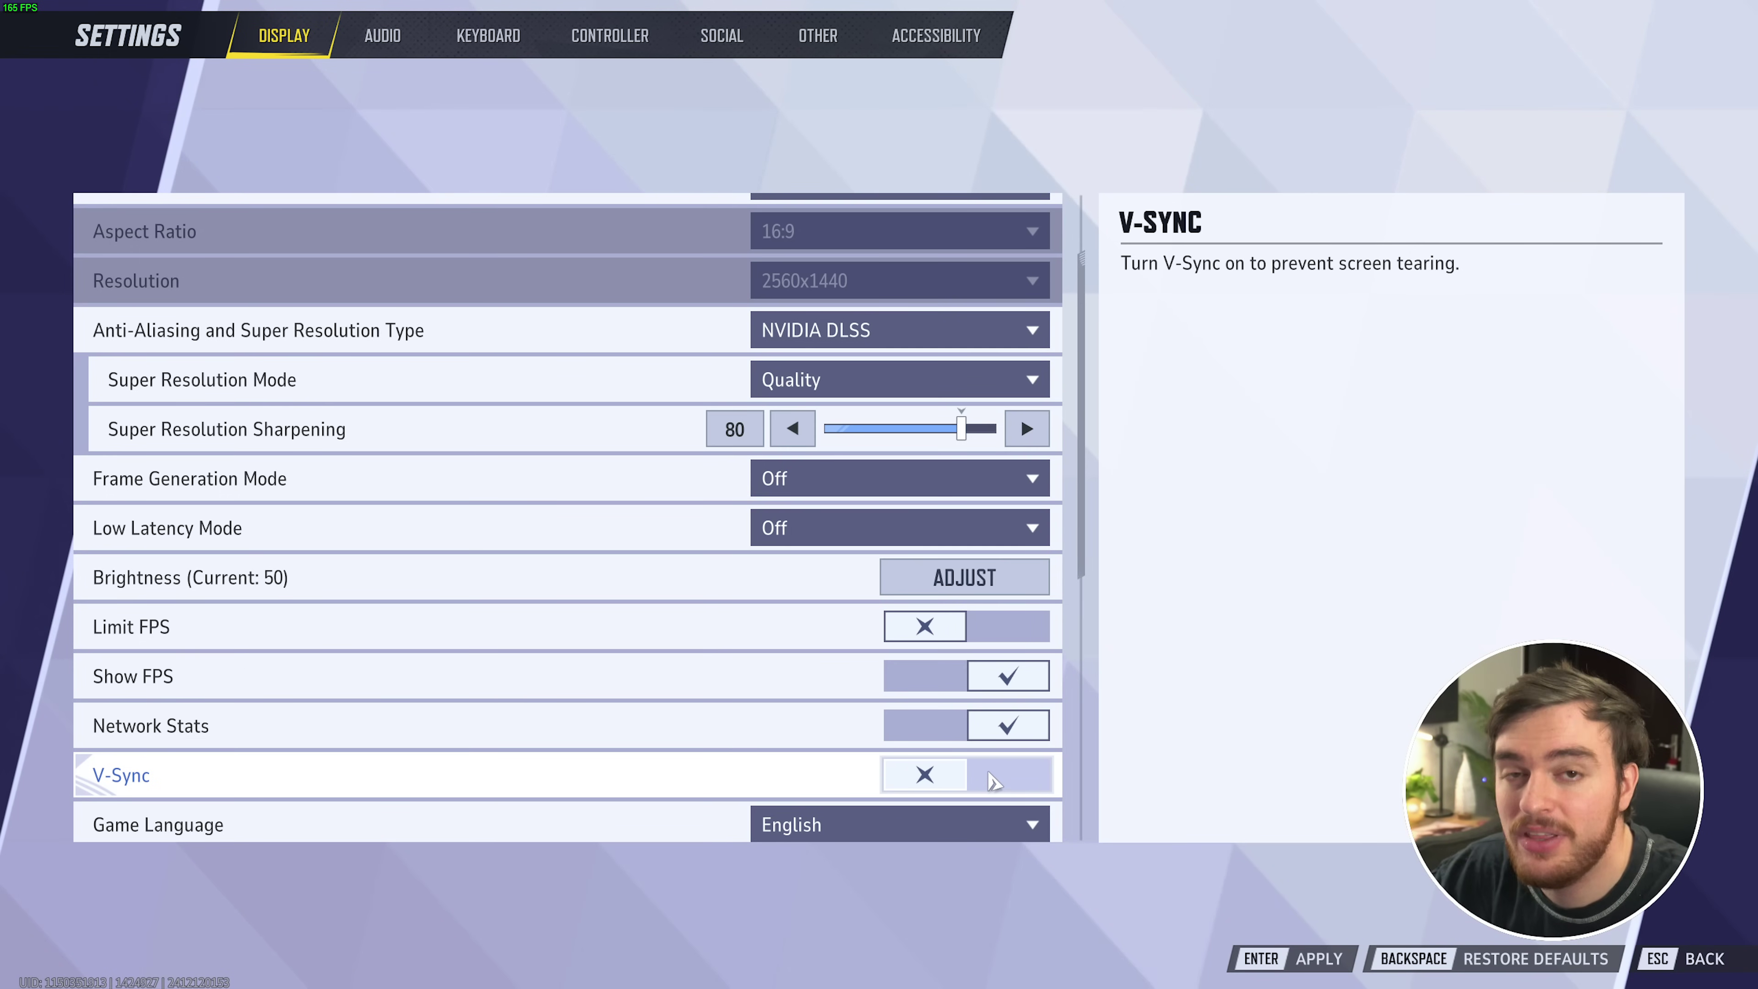
Step: Review the available choices for Display Mode, Anti-Aliasing and Super Resolution Type, and Super Resolution Mode
{"action": "scroll", "coordinate": [990, 780], "scroll_direction": "up", "scroll_amount": 3}
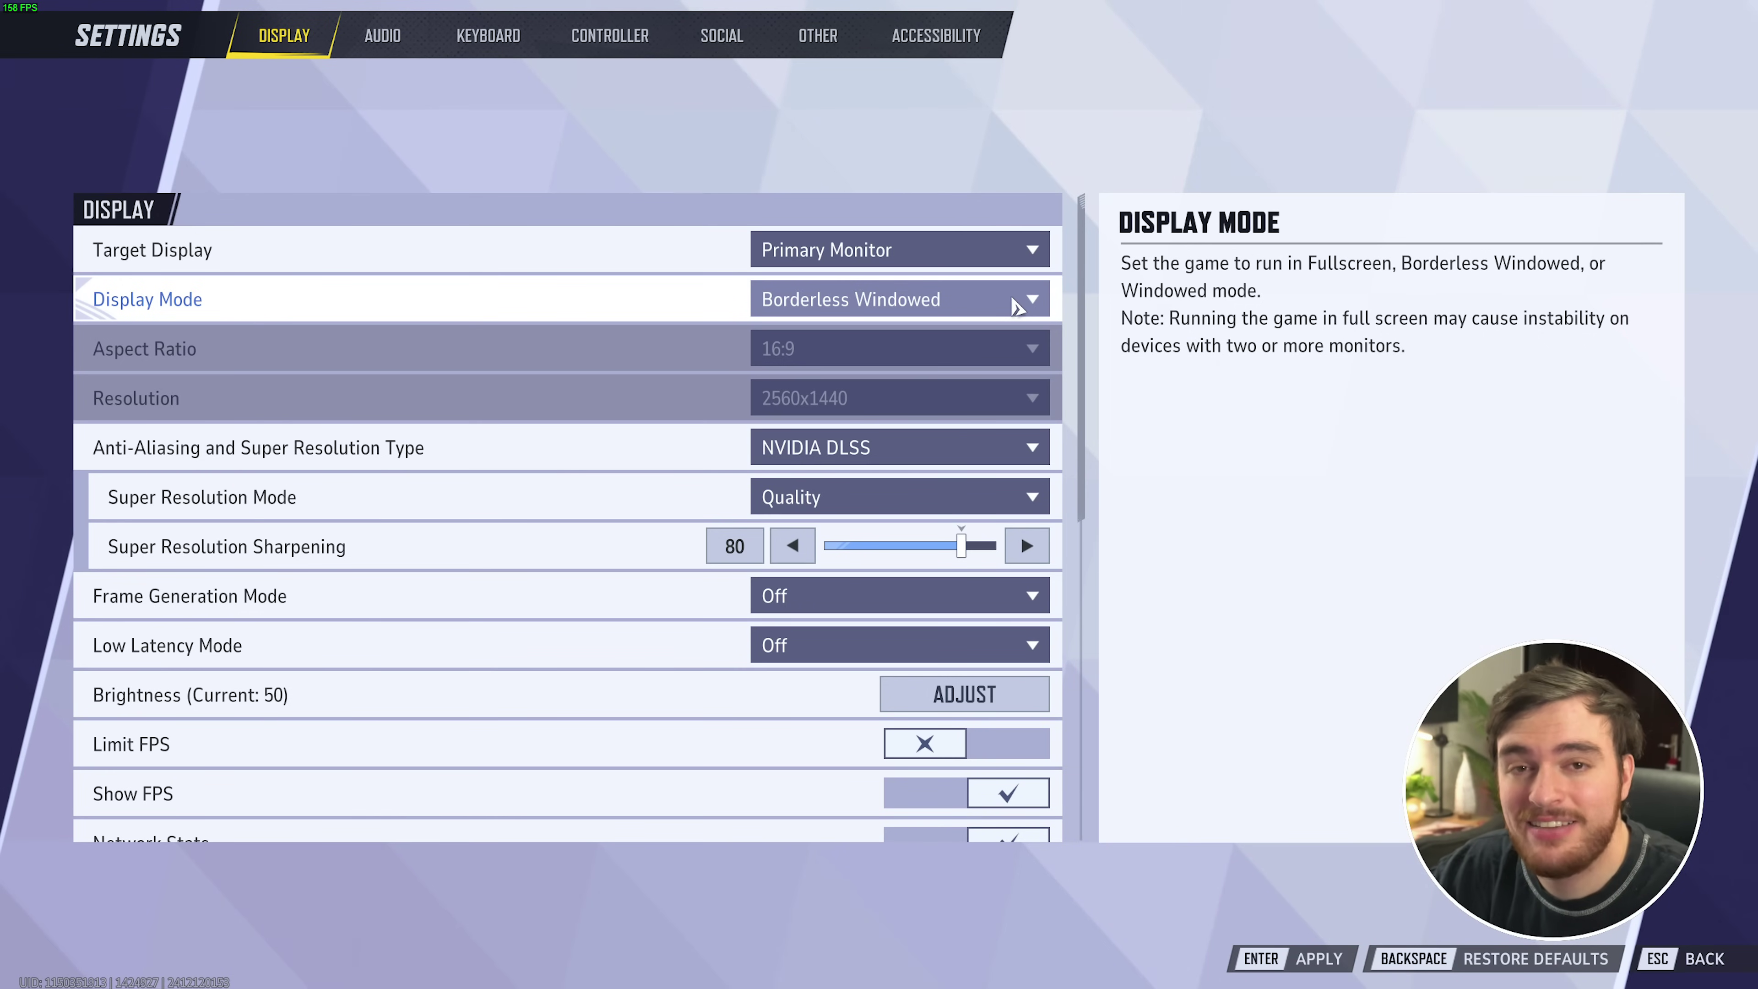
{"action": "left_click", "coordinate": [1017, 306]}
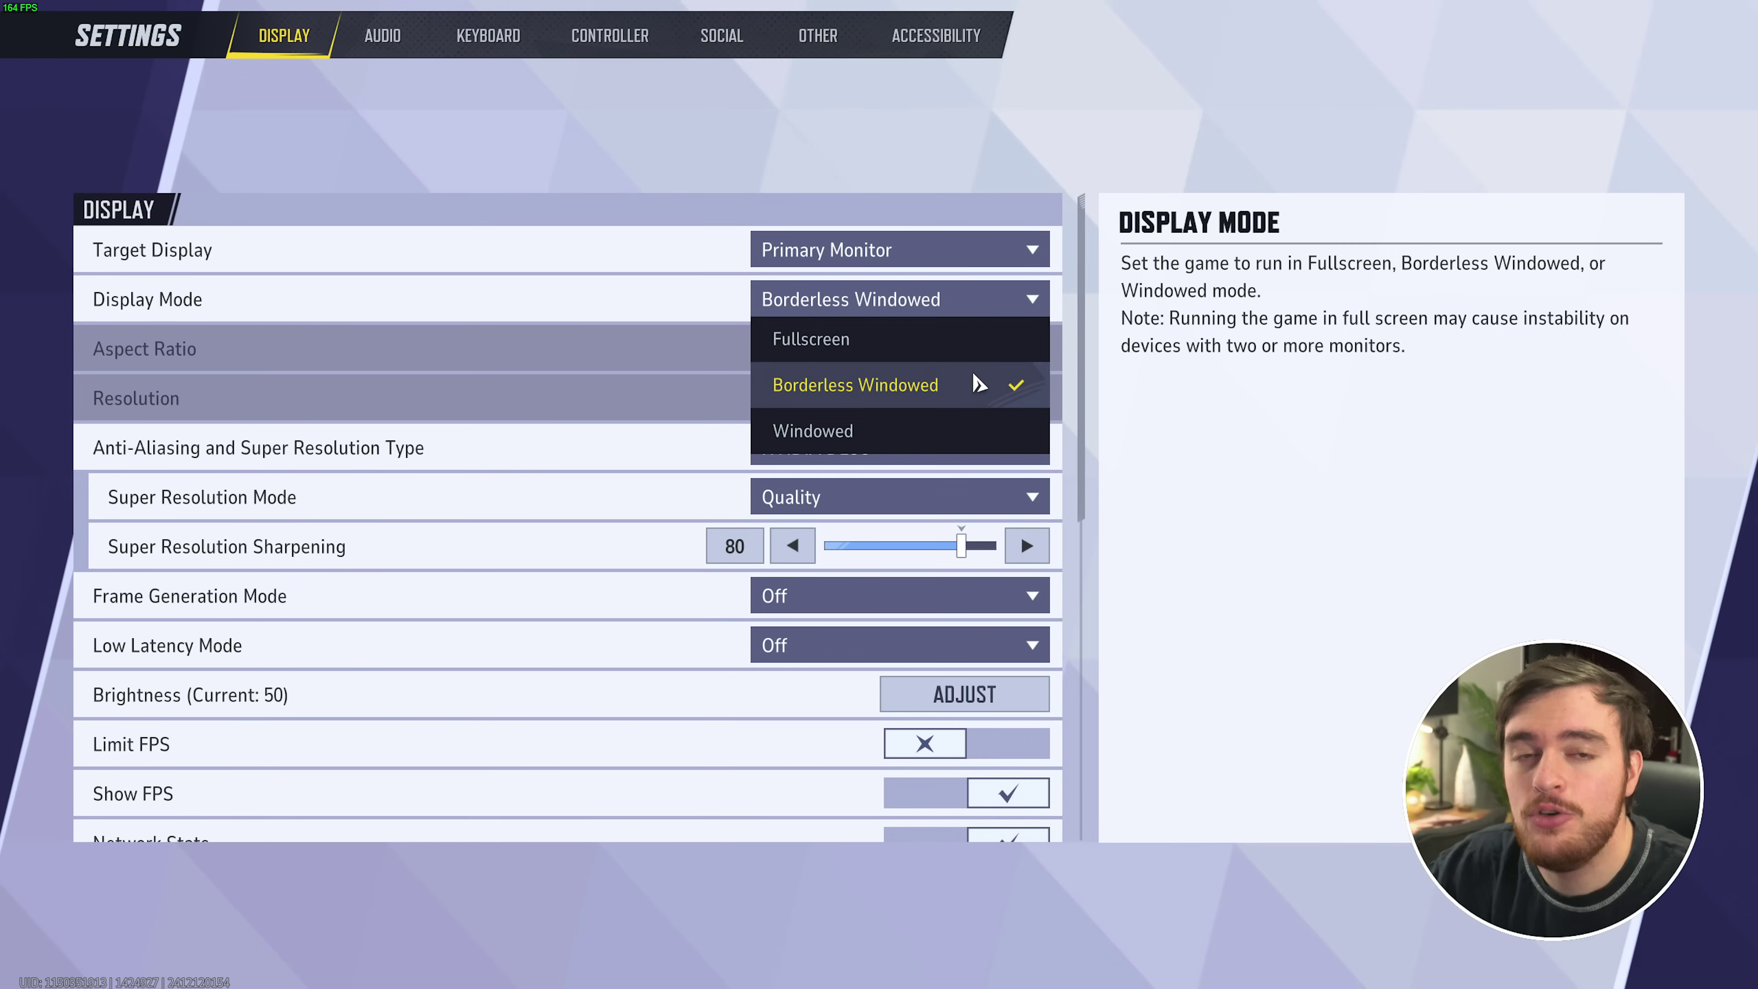
{"action": "left_click", "coordinate": [1004, 304]}
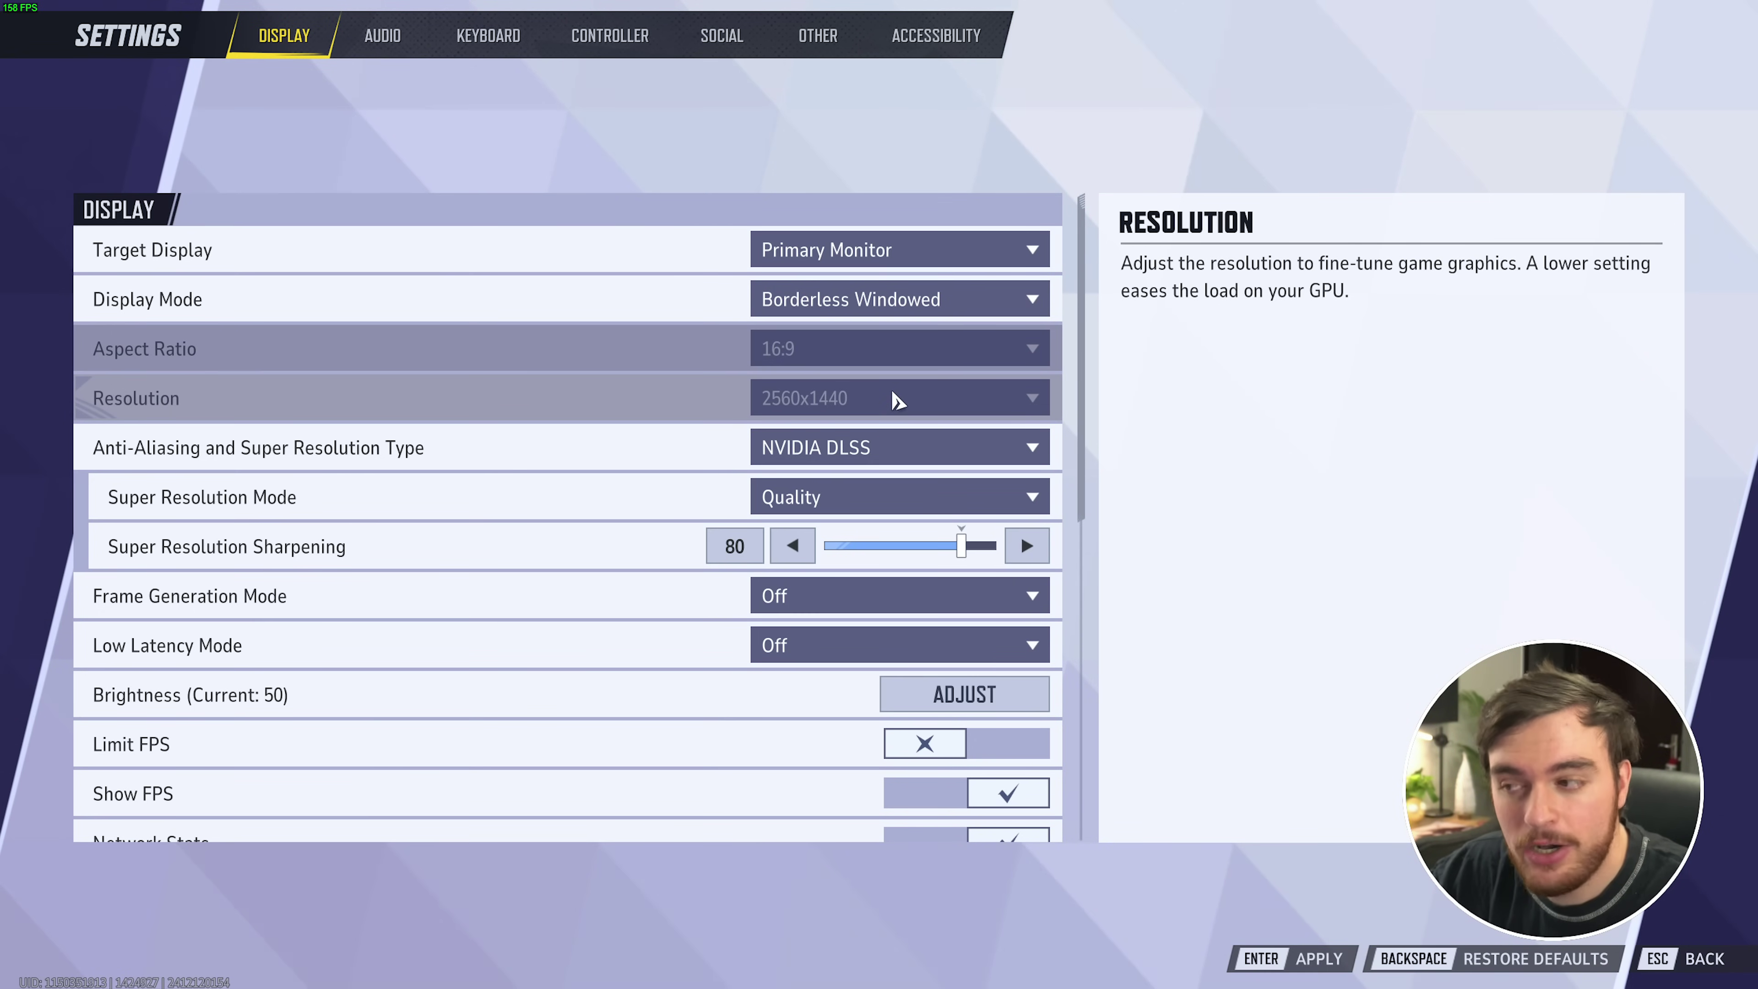
{"action": "left_click", "coordinate": [903, 457]}
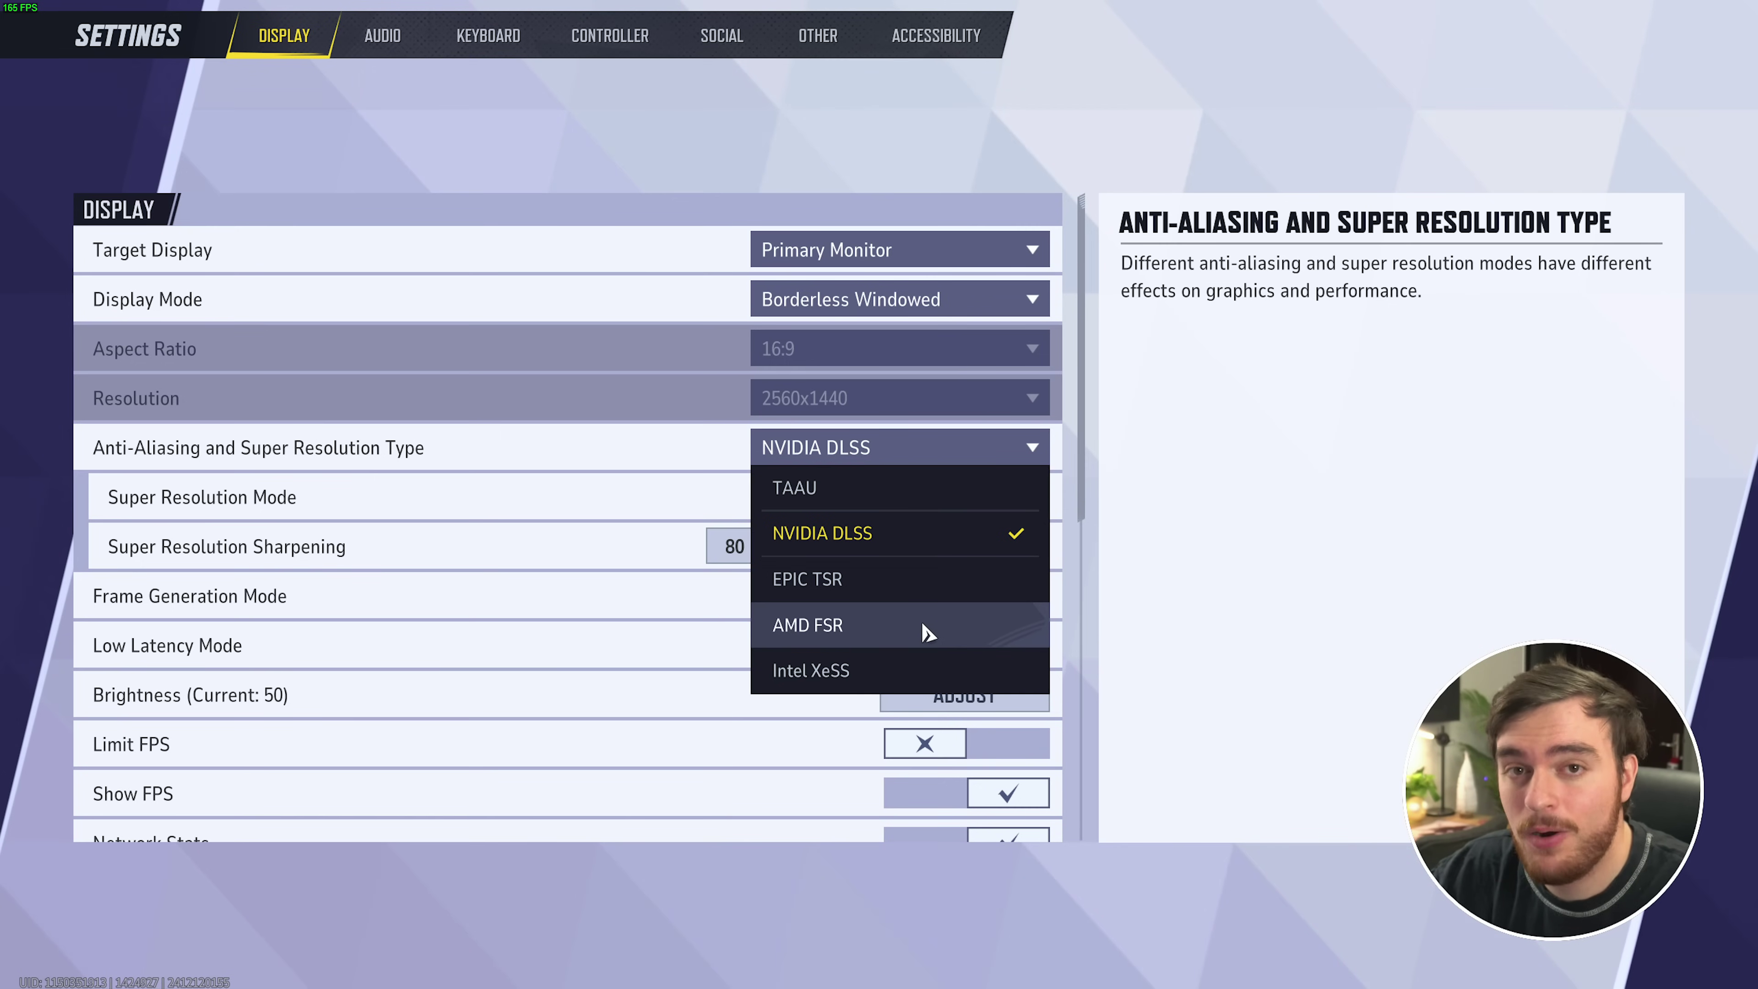
{"action": "left_click", "coordinate": [982, 545]}
{"action": "left_click", "coordinate": [1026, 496]}
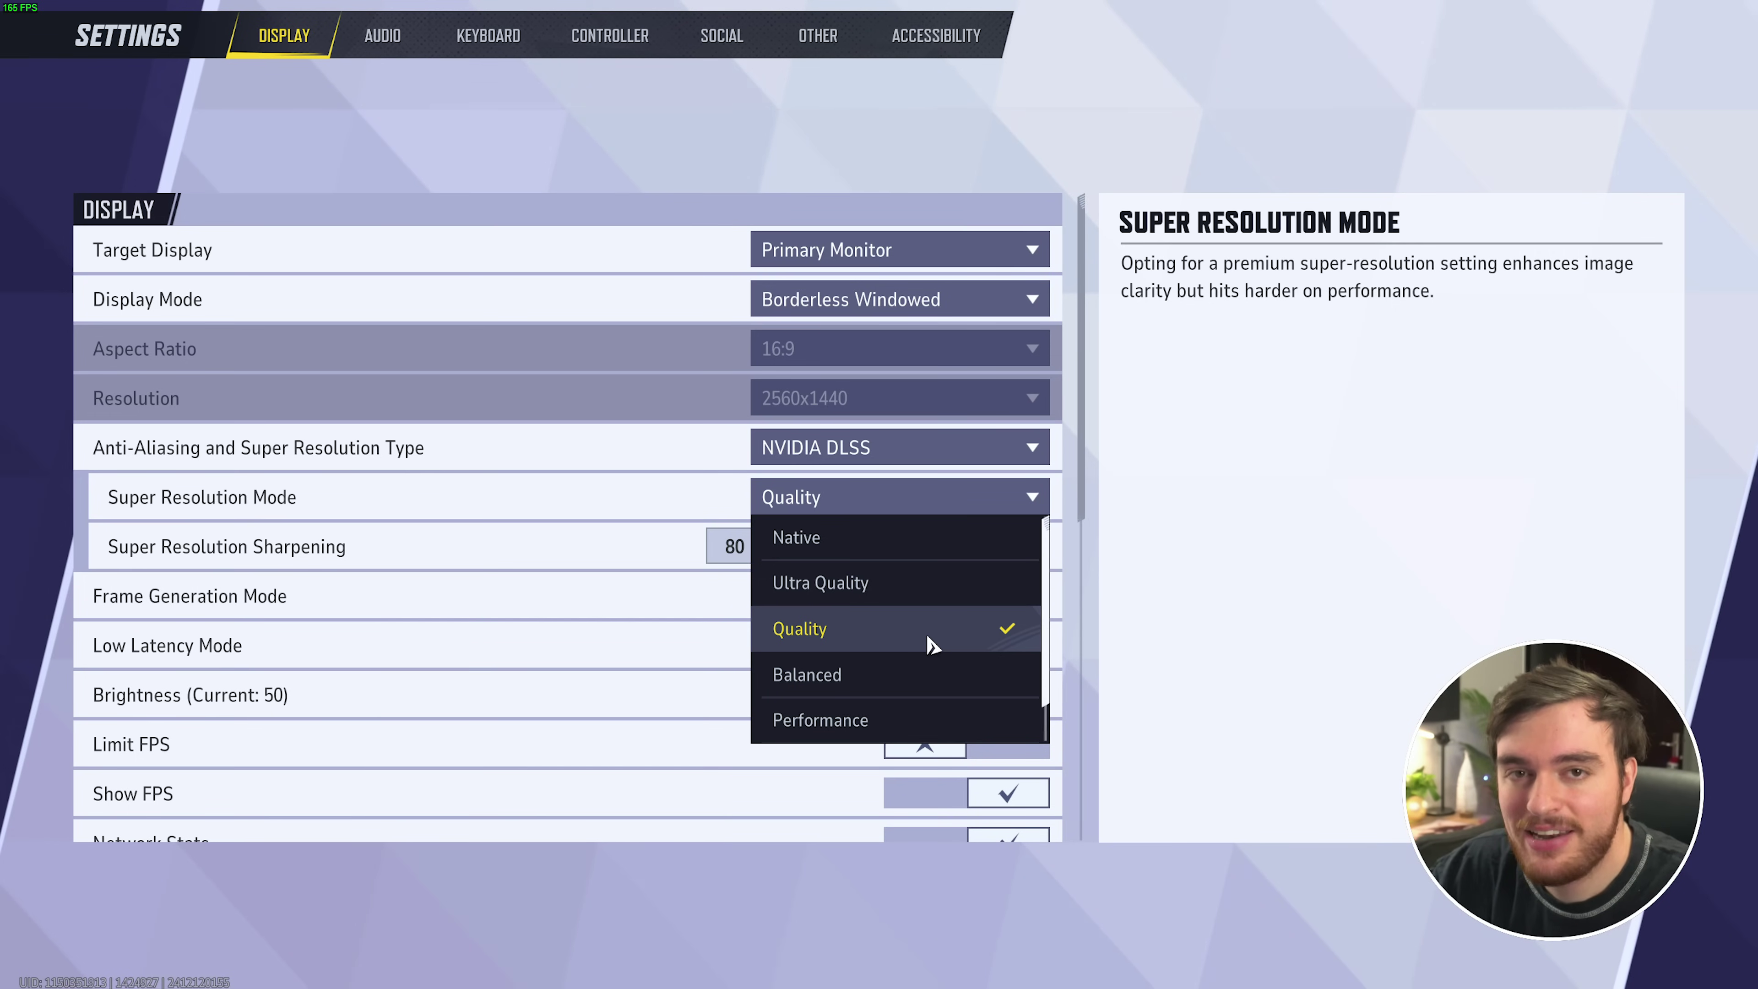
{"action": "left_click", "coordinate": [966, 495]}
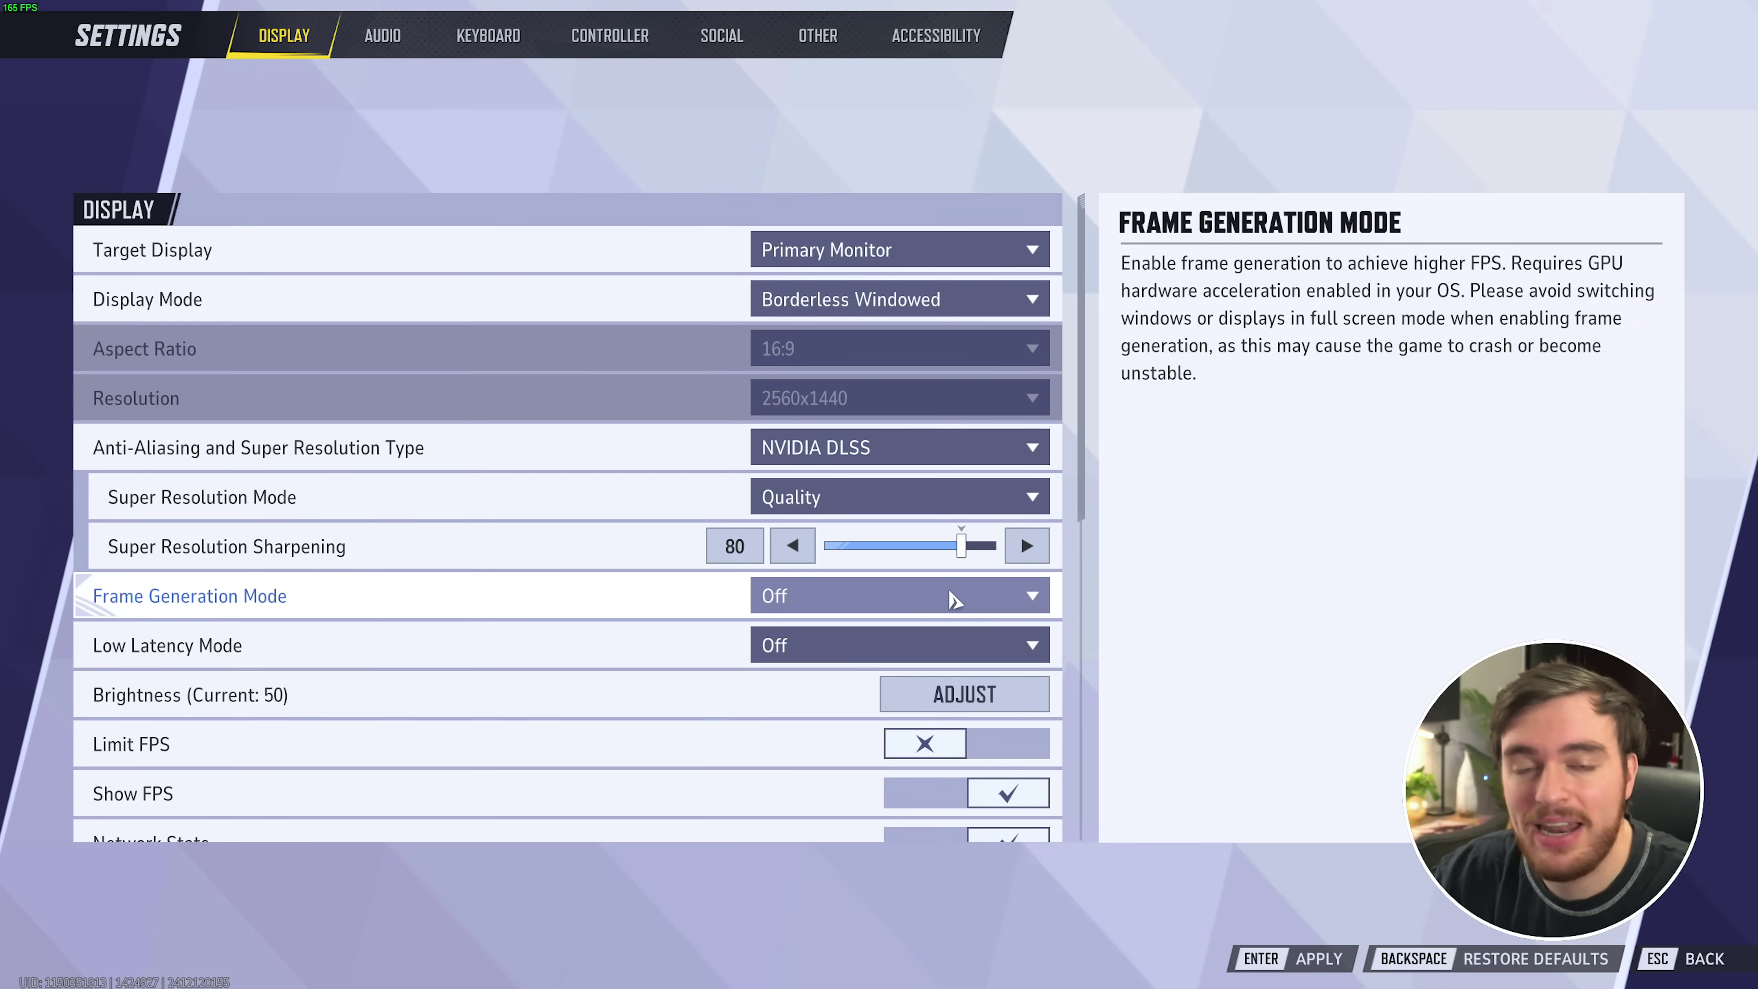
Step: Set Low Latency Mode to NVIDIA Reflex Low Latency
{"action": "left_click", "coordinate": [951, 644]}
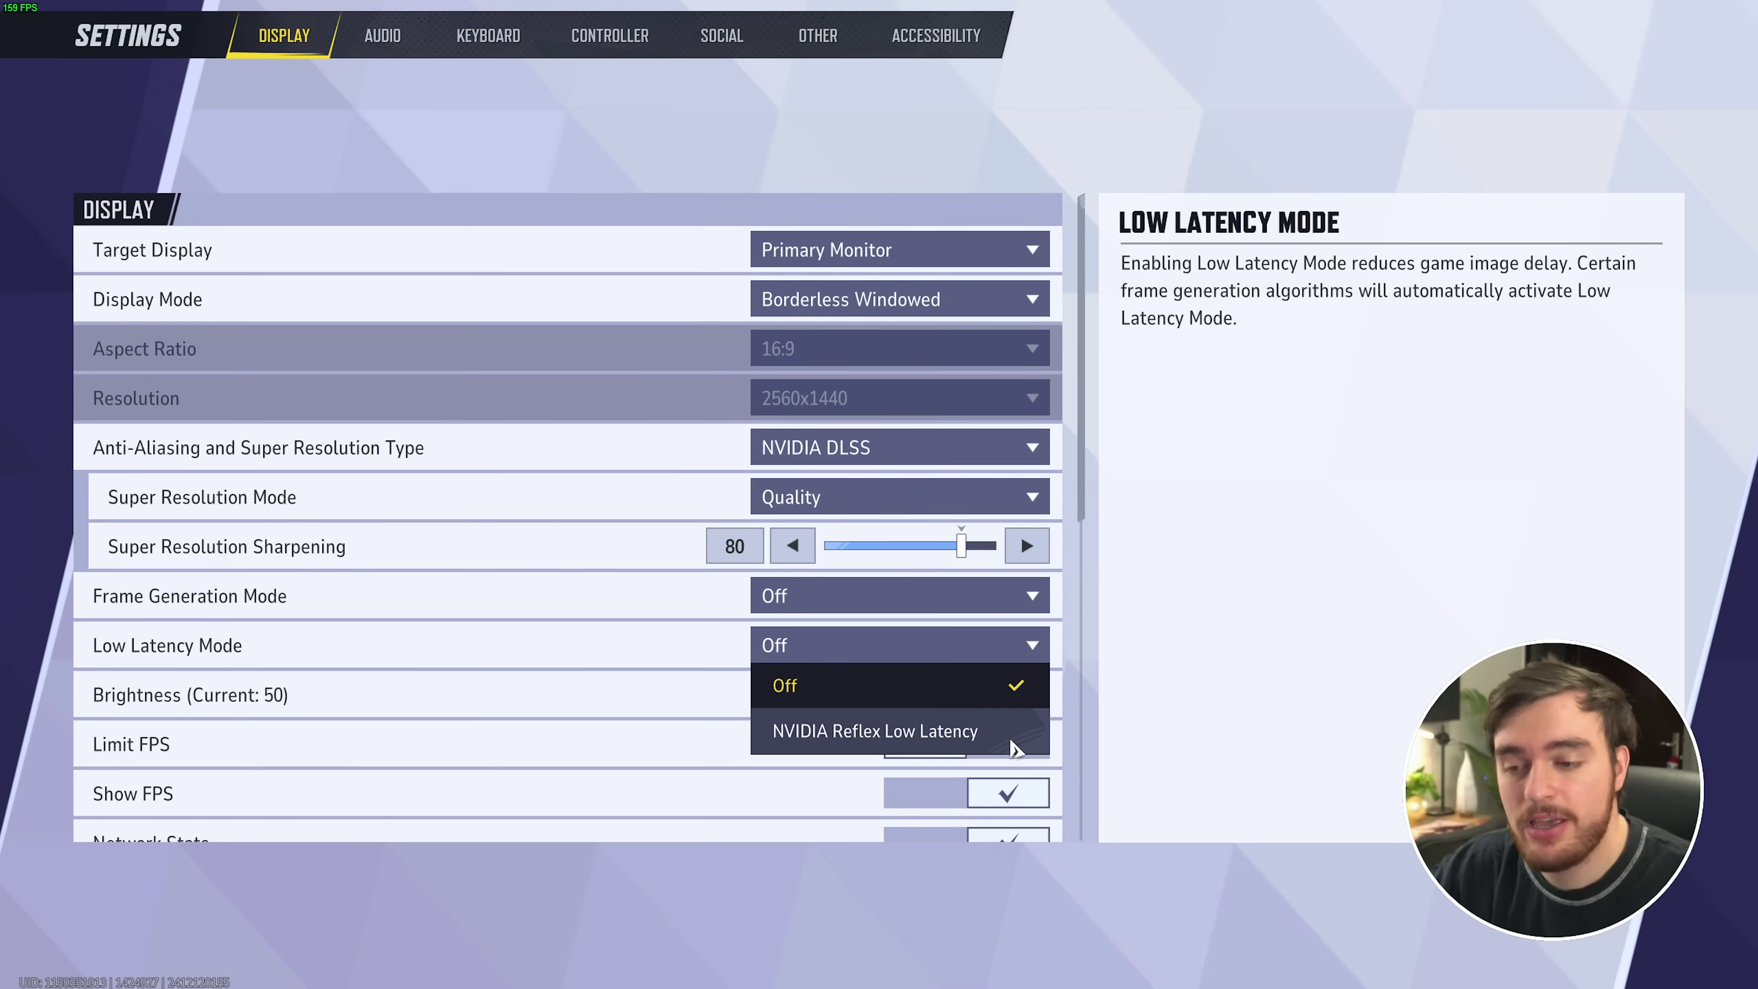
{"action": "left_click", "coordinate": [1014, 748]}
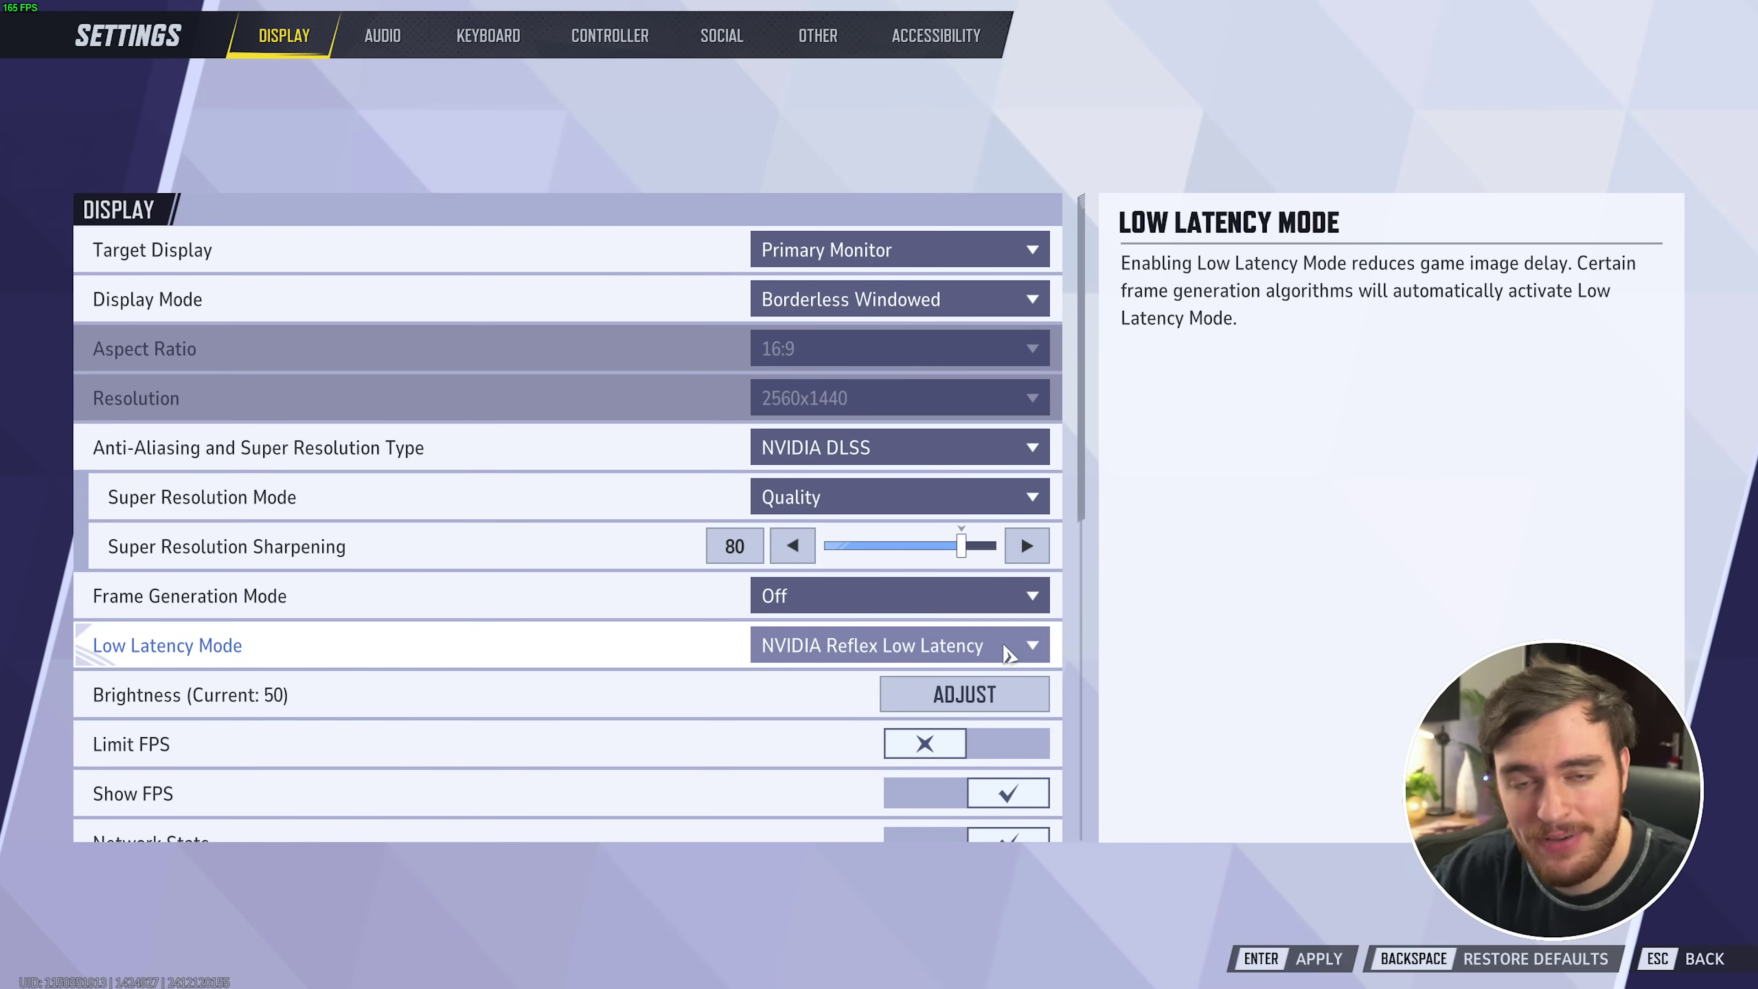
{"action": "left_click", "coordinate": [1008, 651]}
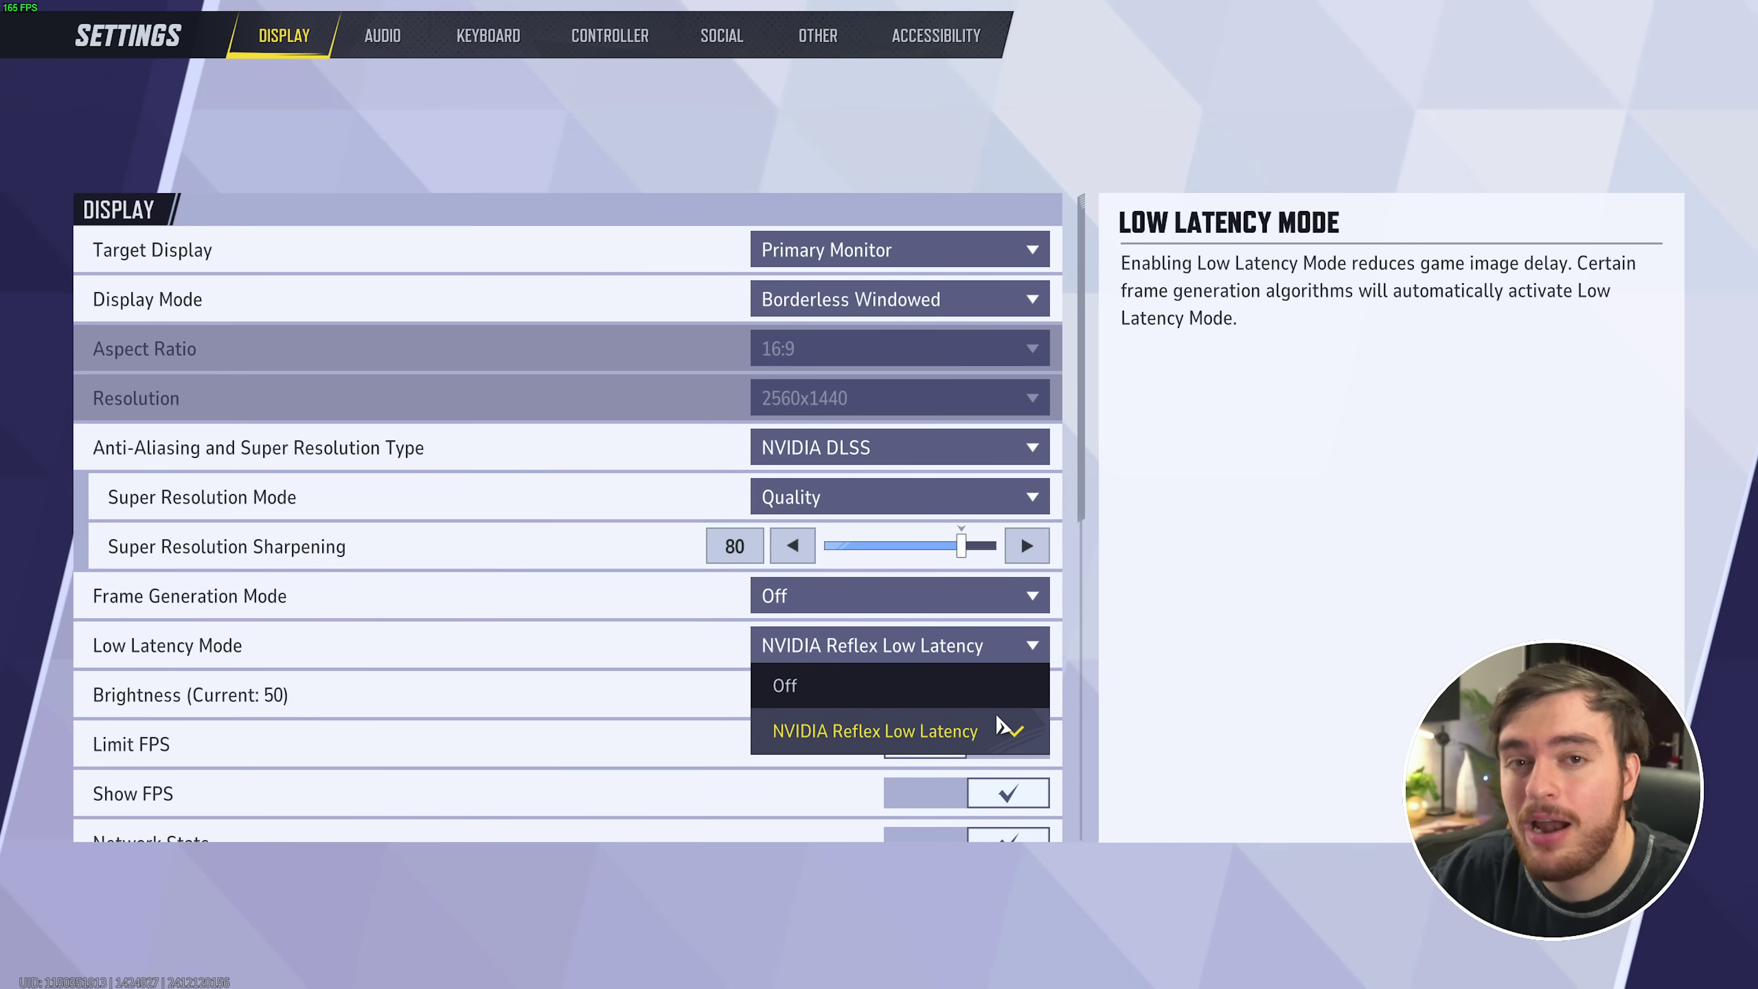
{"action": "left_click", "coordinate": [981, 654]}
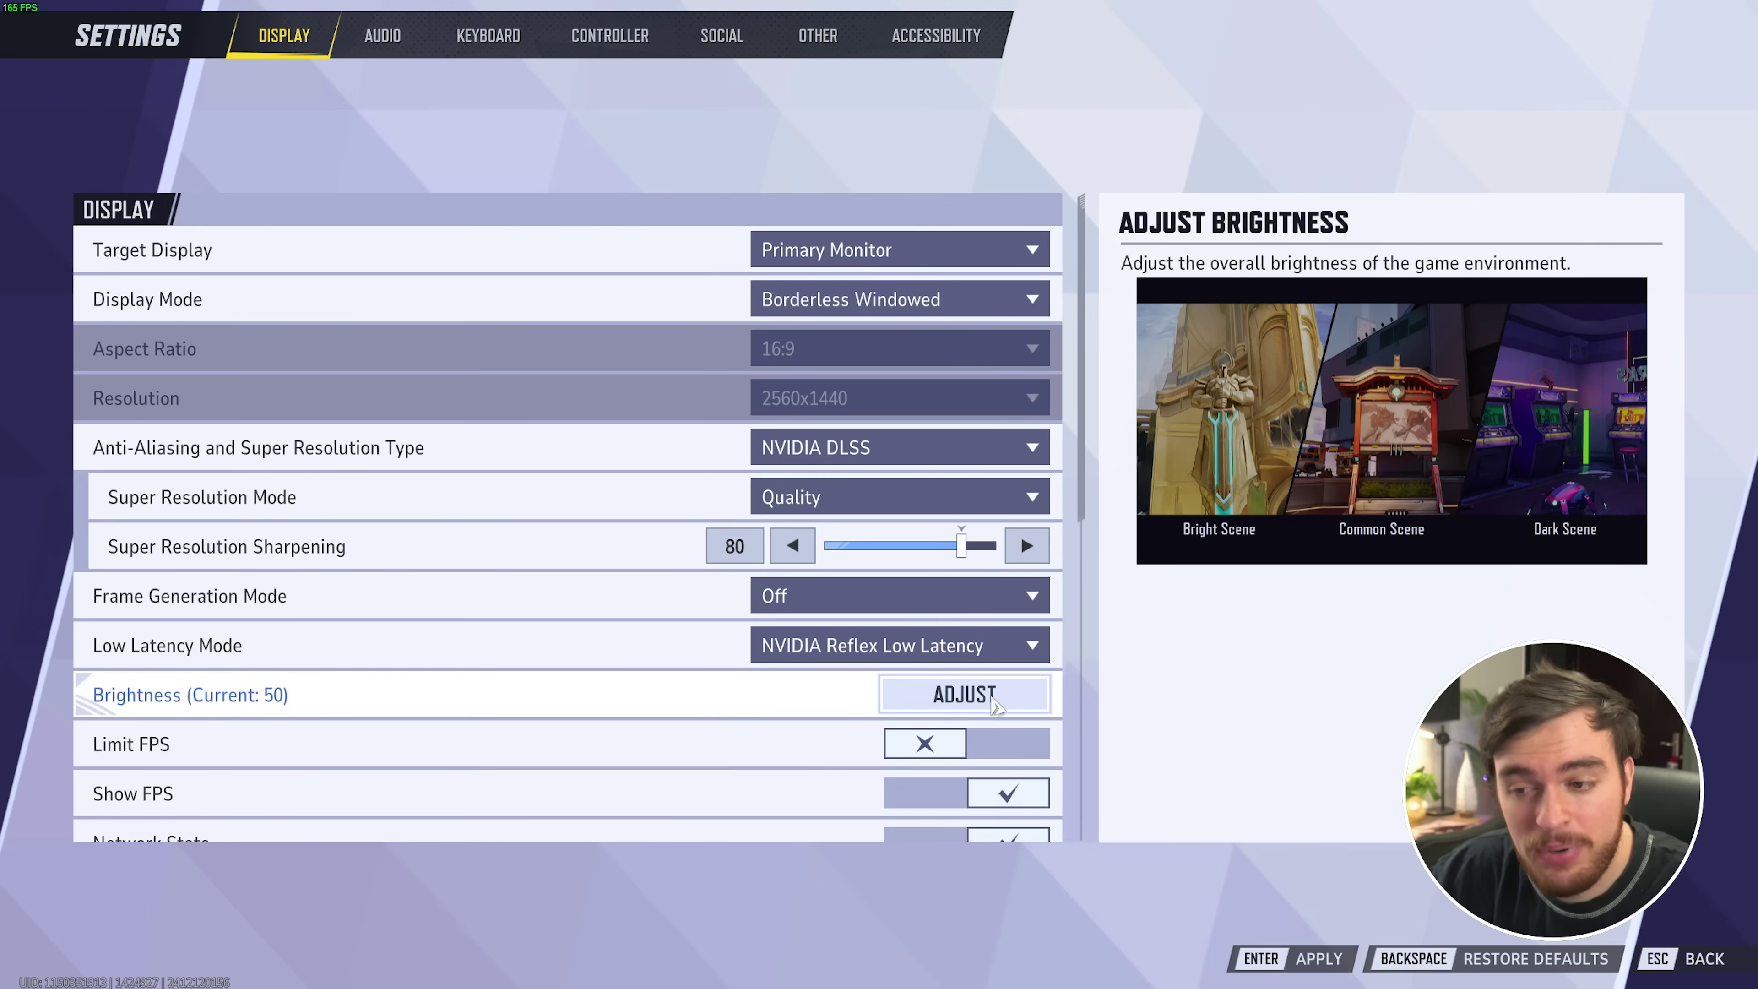
Step: Set Global Illumination to SSGI - High Quality and Reflection Quality to Screen Space Reflections in the graphics section
{"action": "scroll", "coordinate": [996, 704], "scroll_direction": "down", "scroll_amount": 3}
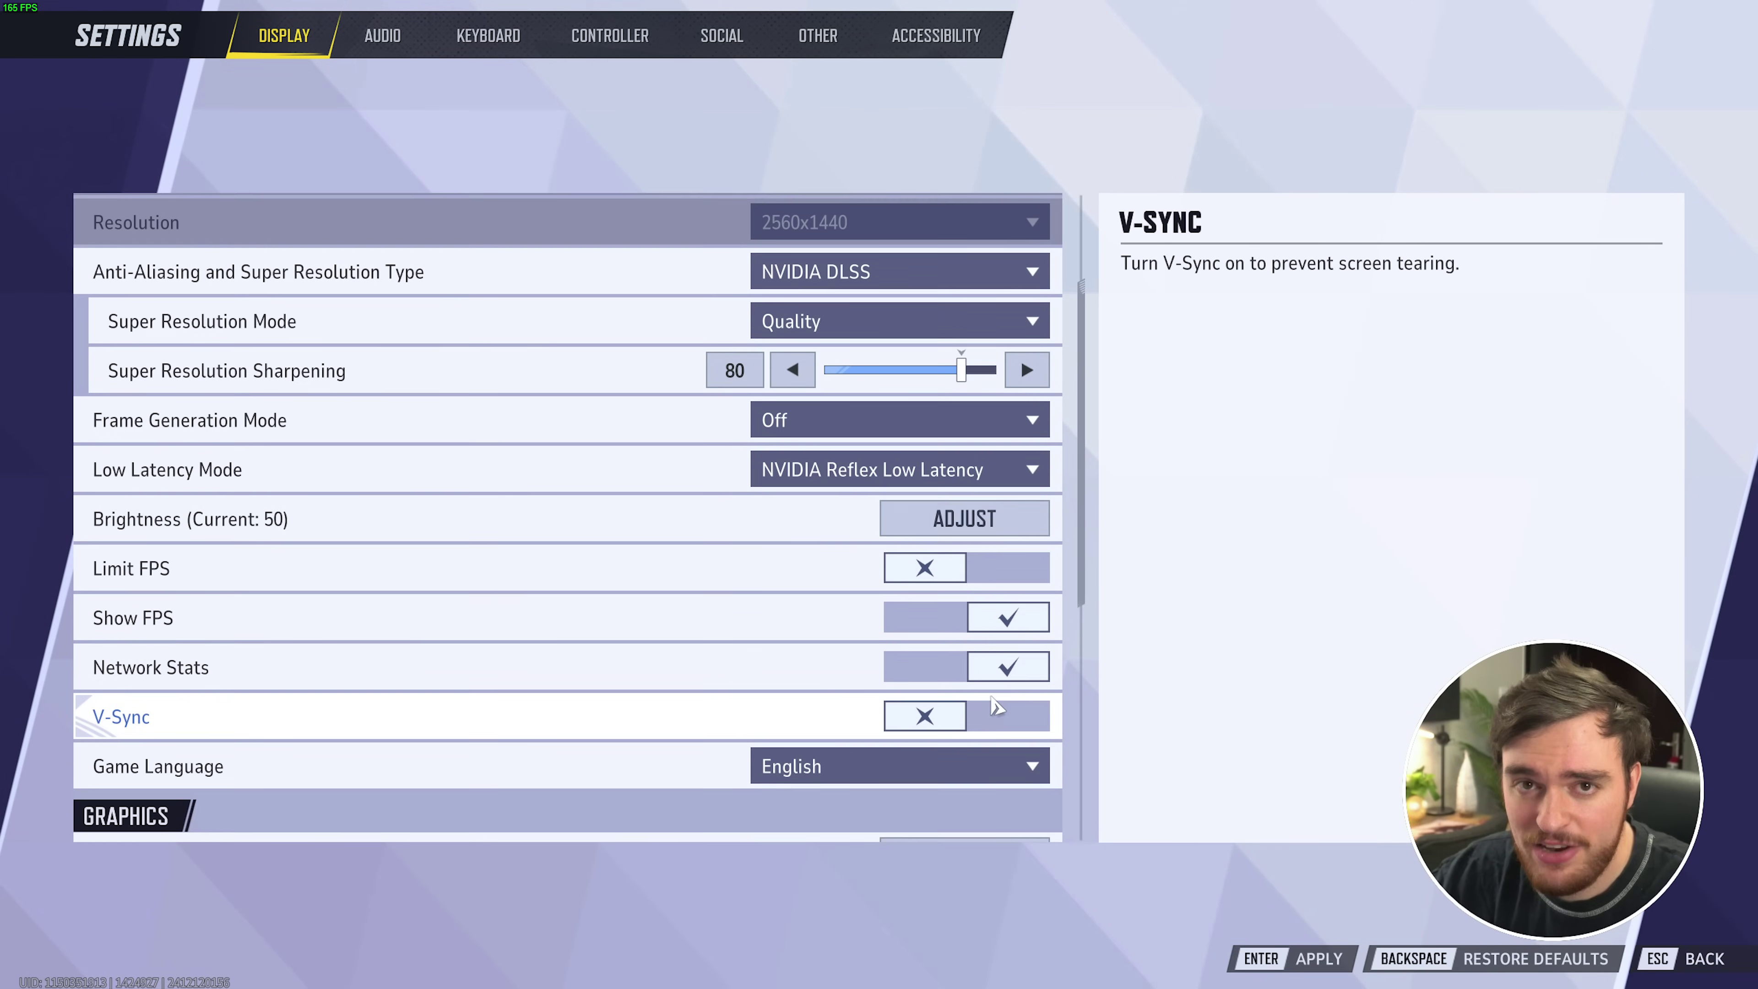
{"action": "scroll", "coordinate": [995, 704], "scroll_direction": "down", "scroll_amount": 7}
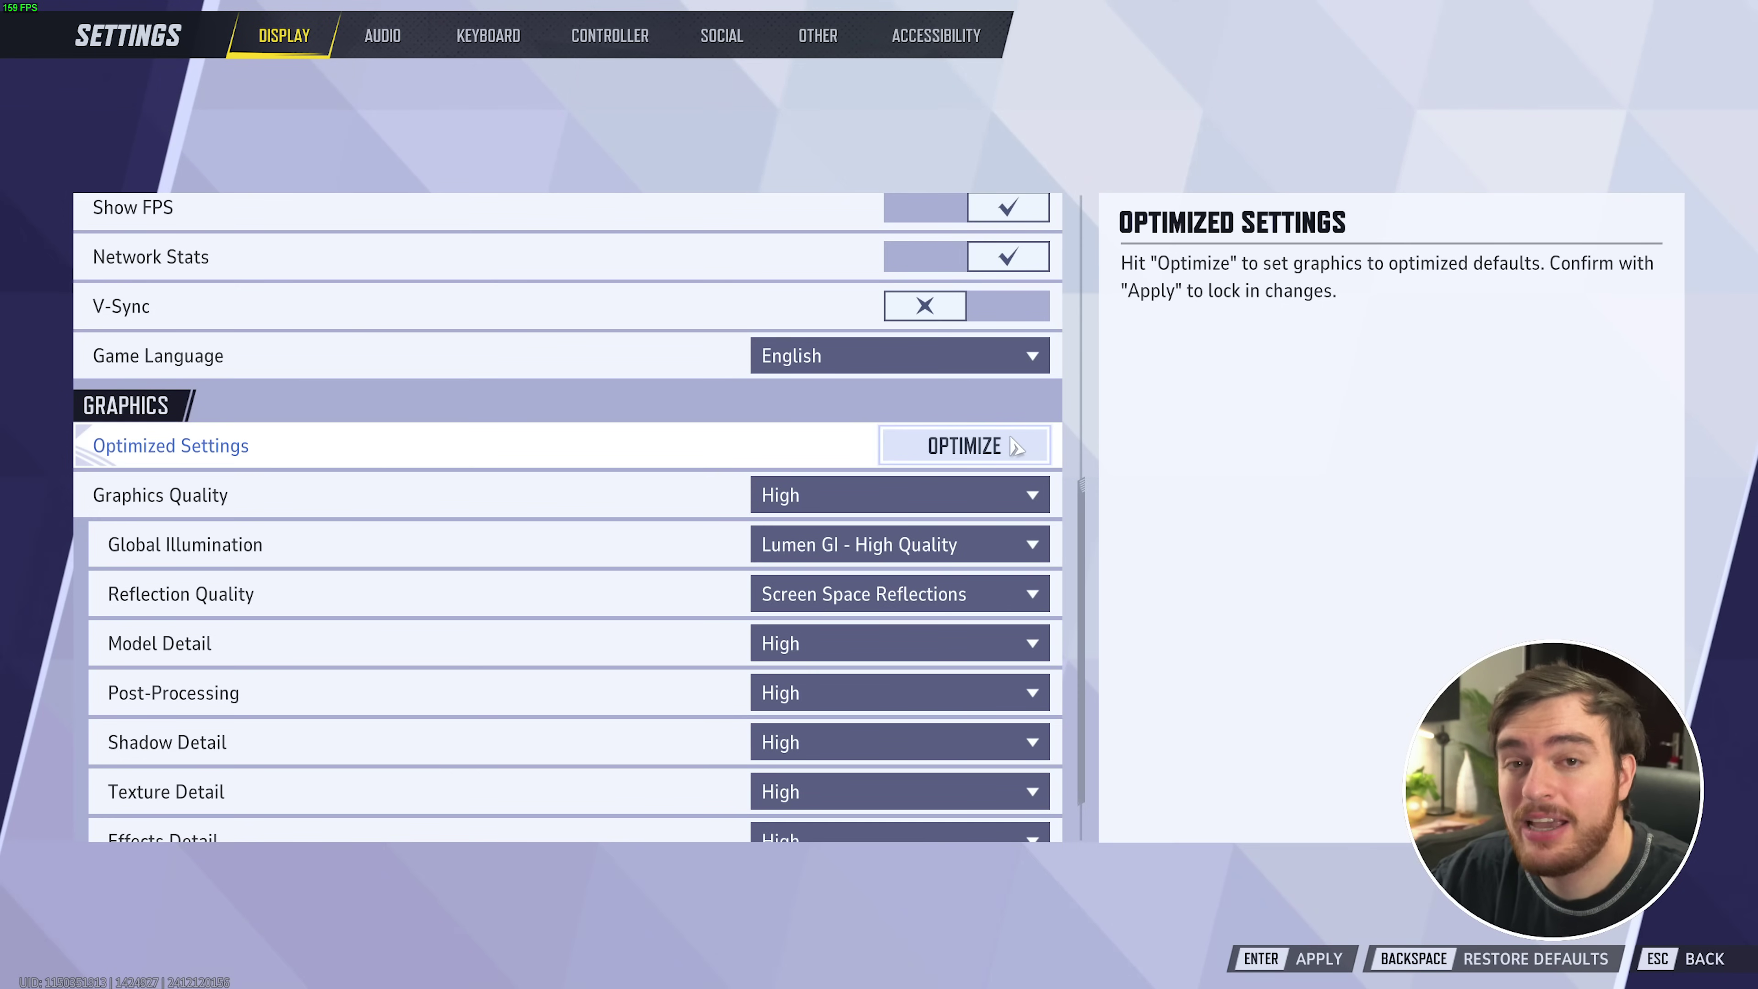
{"action": "scroll", "coordinate": [1007, 457], "scroll_direction": "down", "scroll_amount": 1}
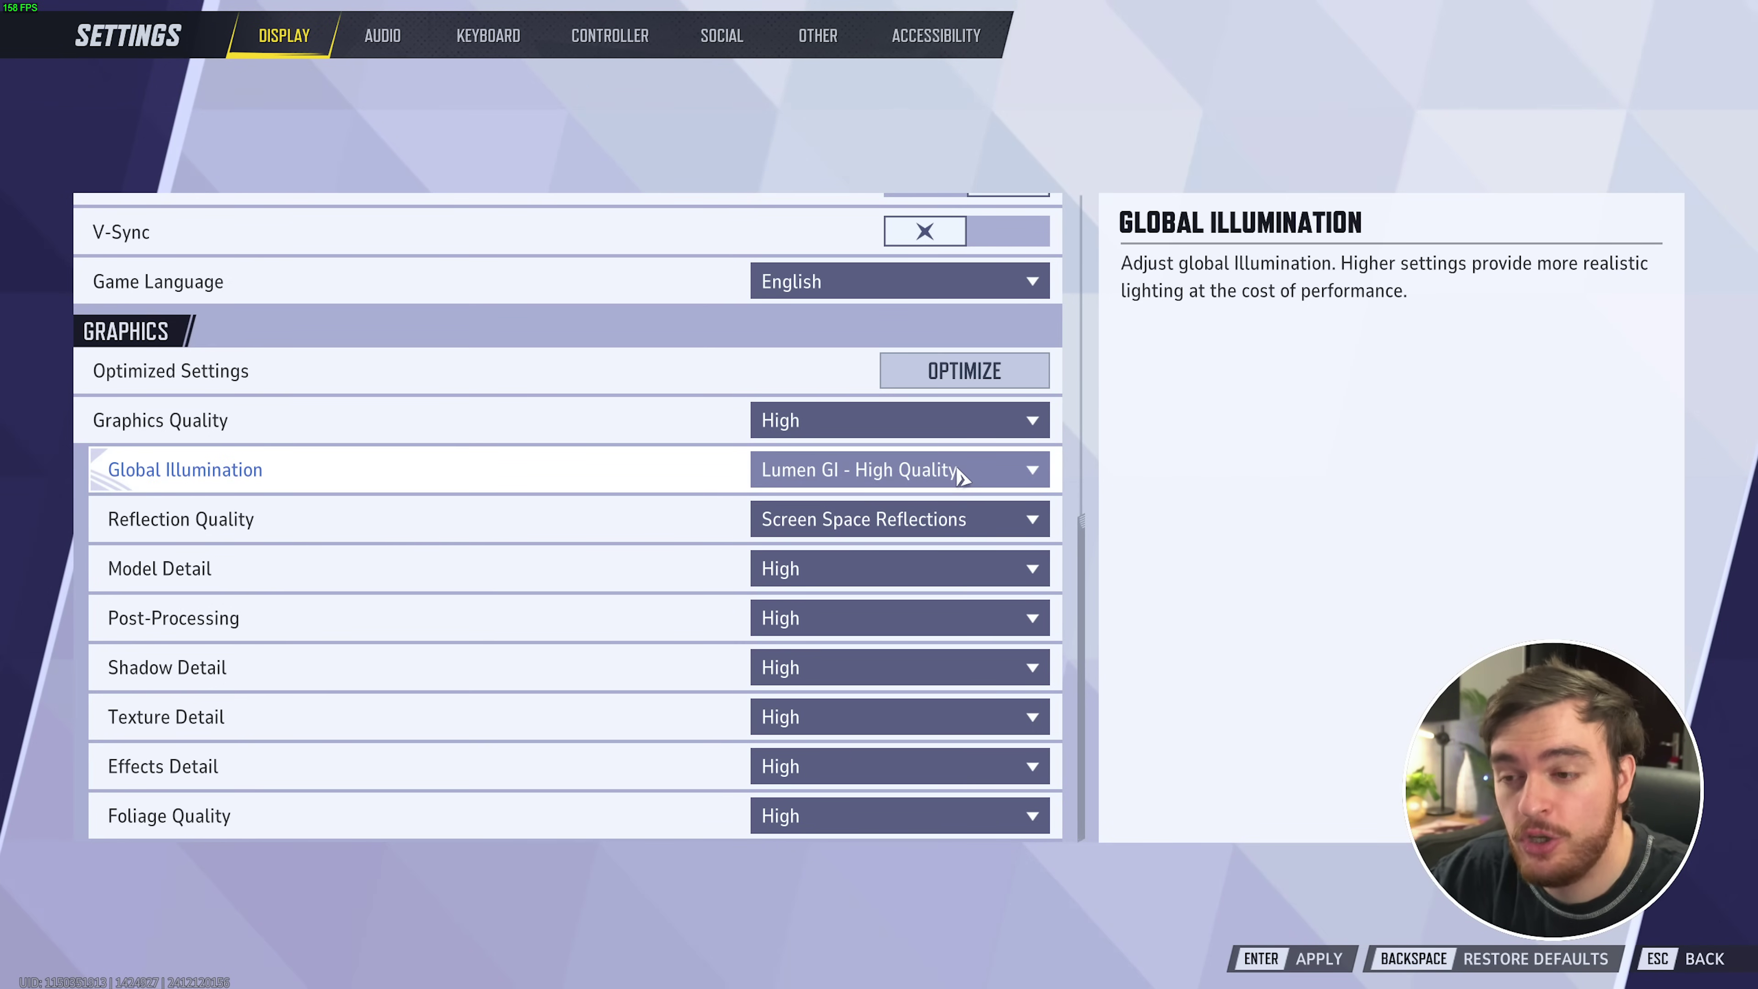
{"action": "left_click", "coordinate": [847, 478]}
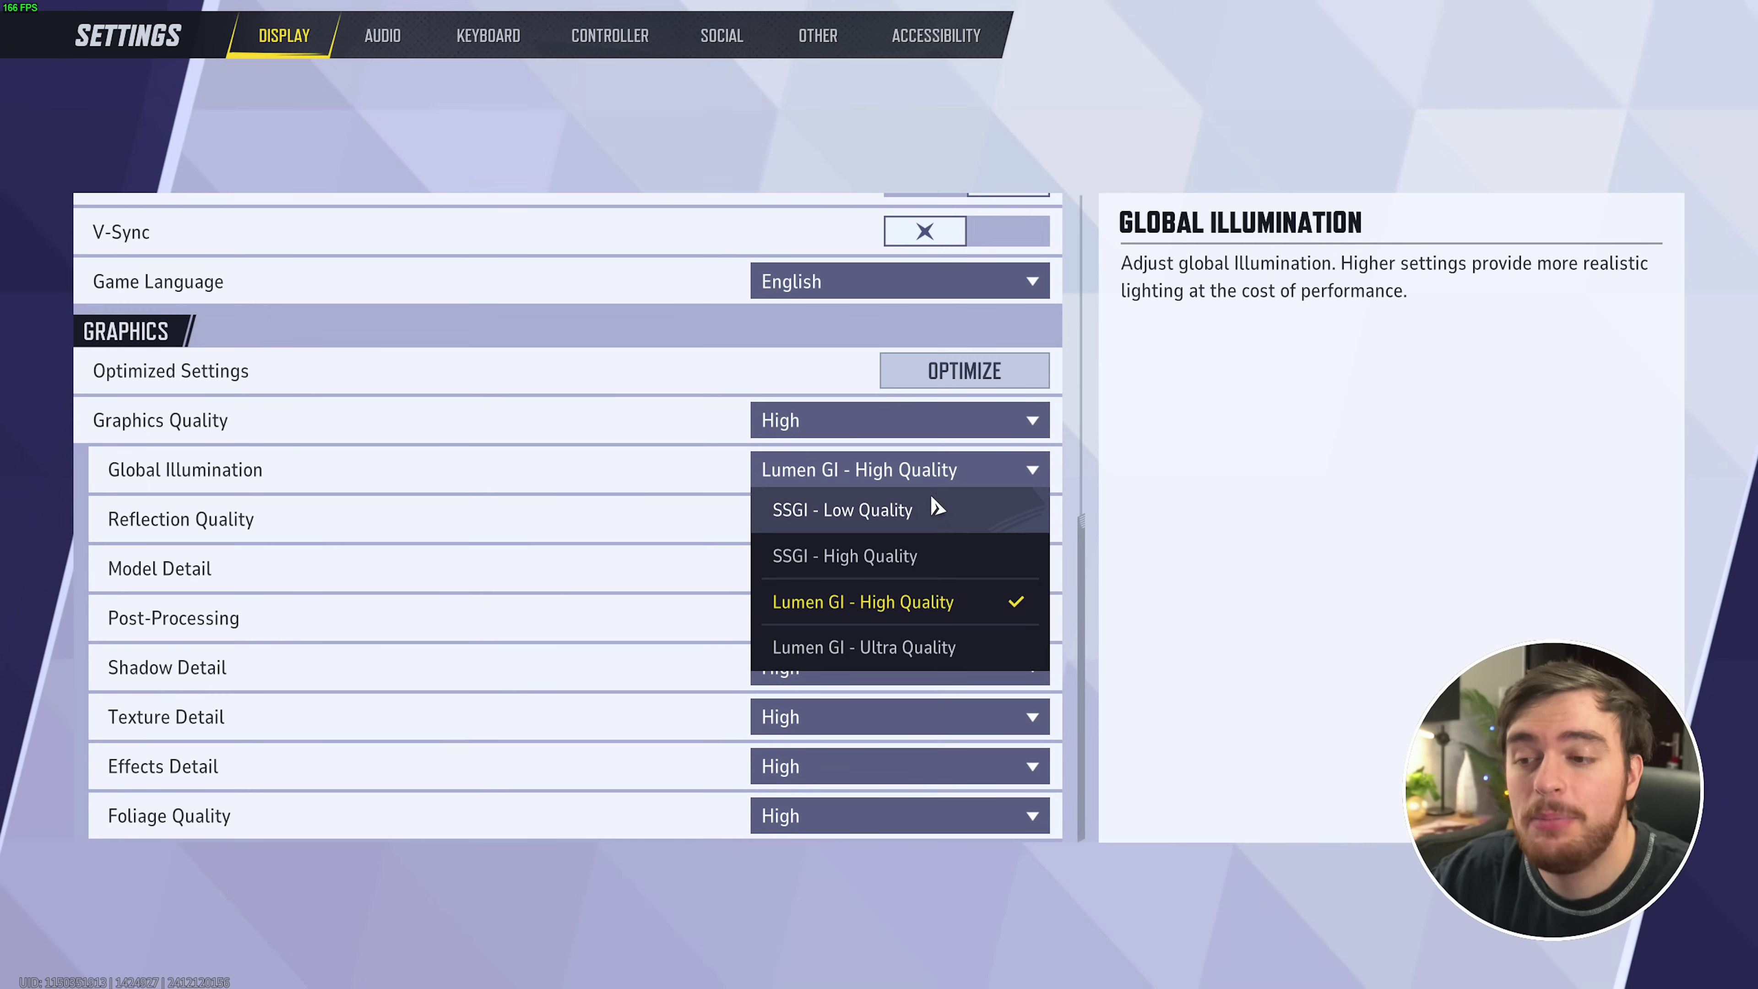
{"action": "left_click", "coordinate": [936, 556]}
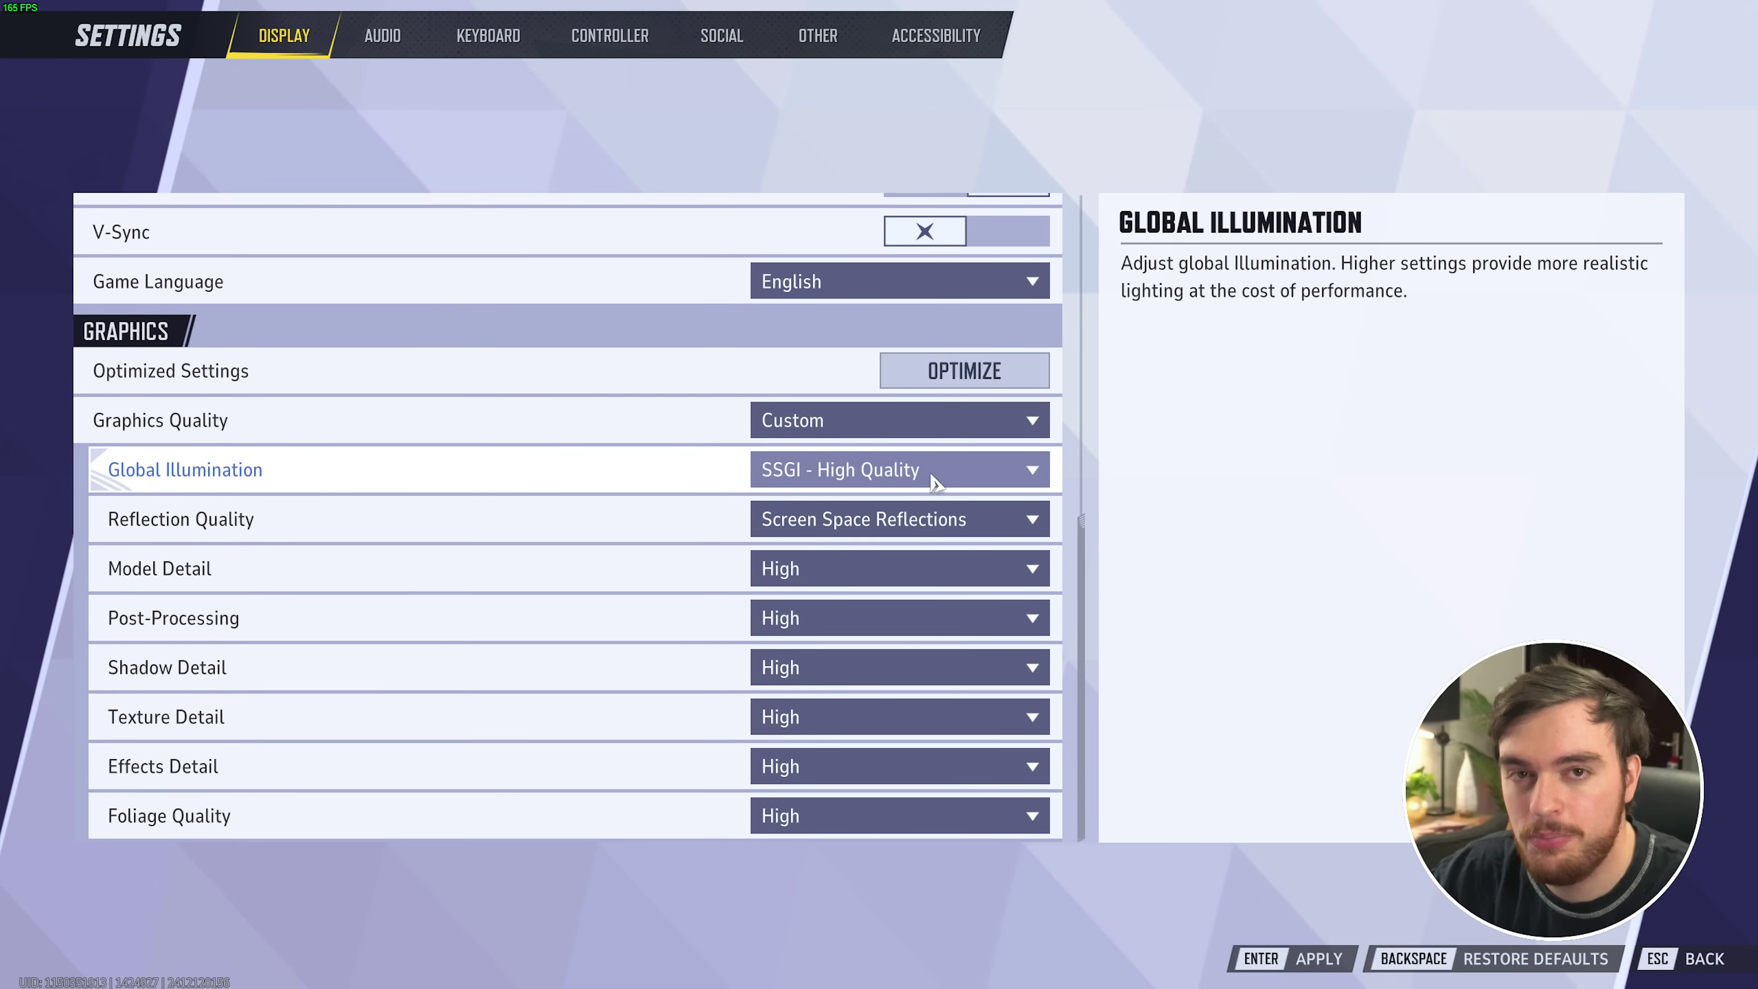
{"action": "left_click", "coordinate": [957, 520]}
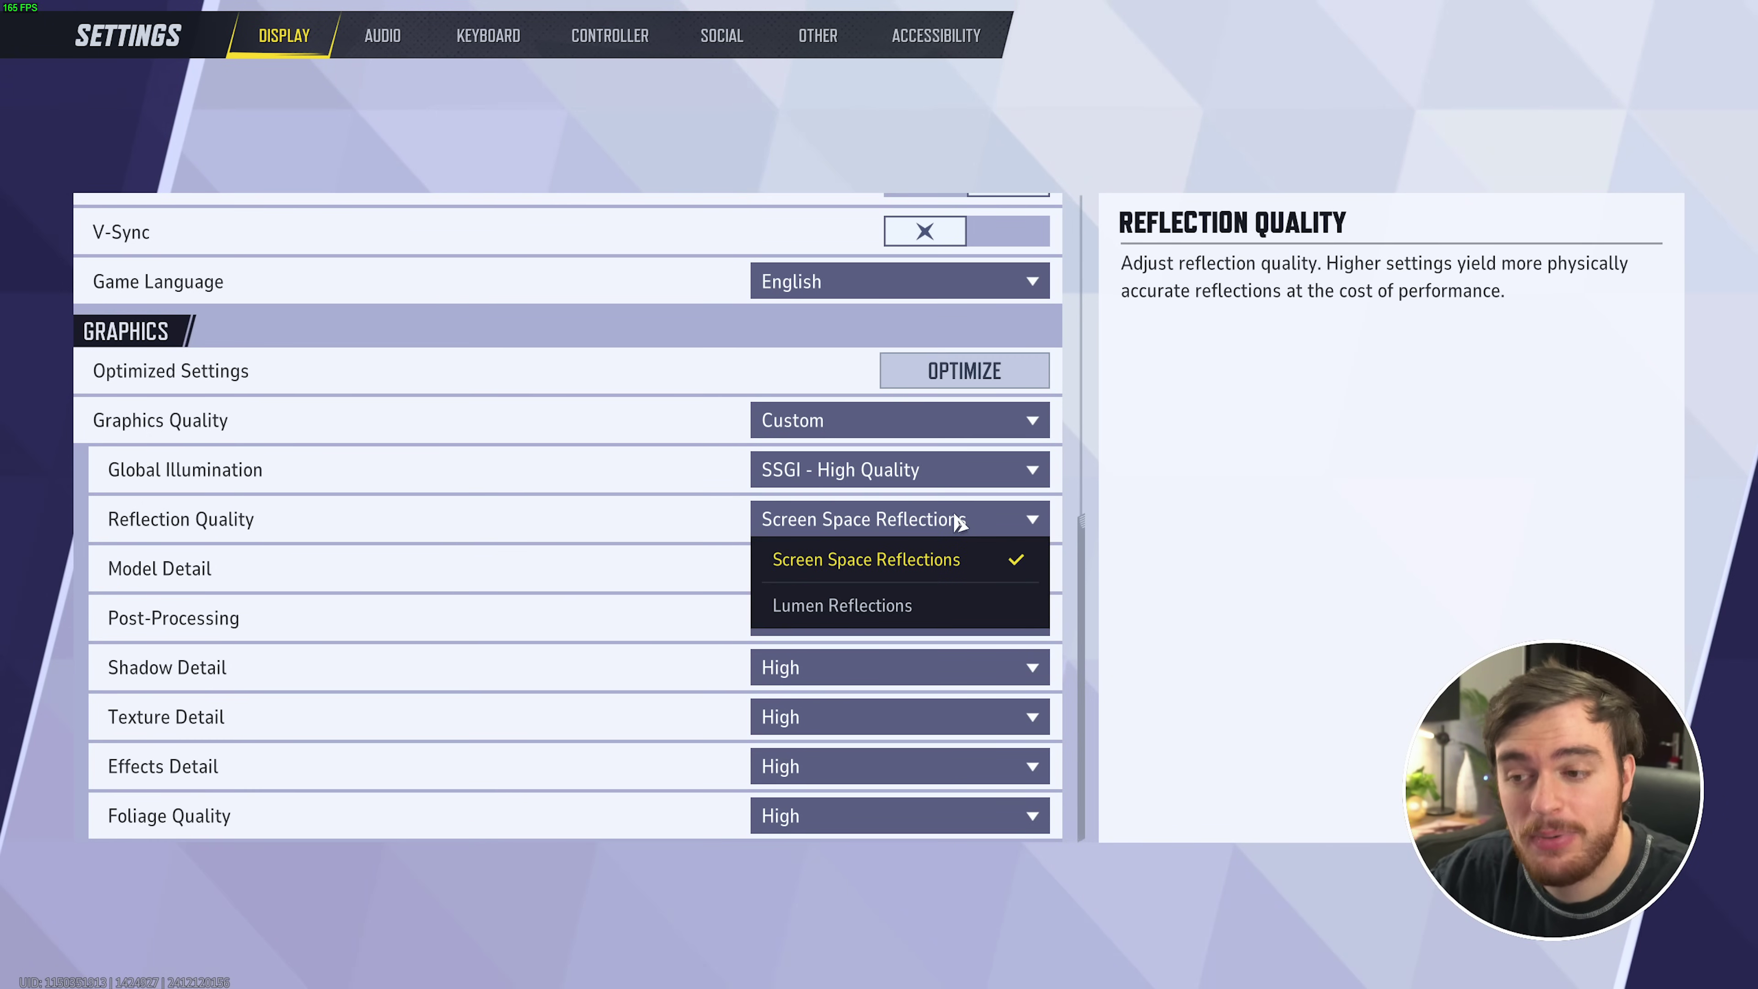
{"action": "left_click", "coordinate": [992, 561]}
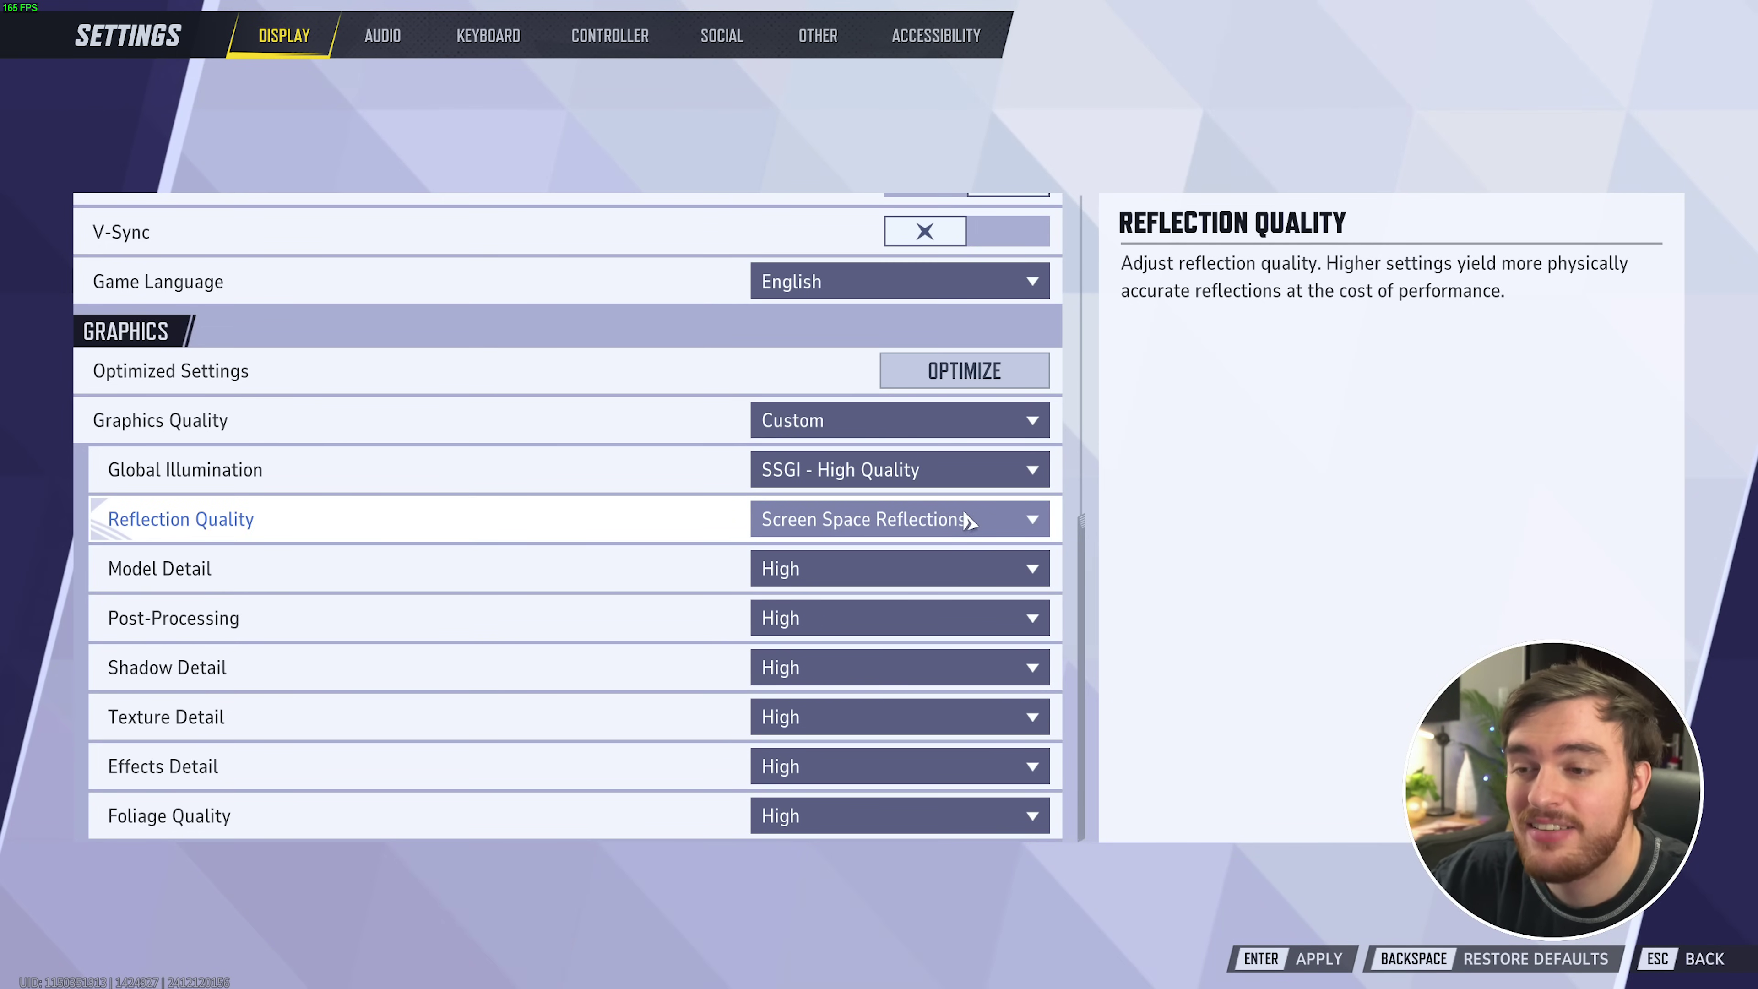
Step: Lower Global Illumination to SSGI - Low Quality and select Screen Space Reflections for Reflection Quality
{"action": "left_click", "coordinate": [934, 473]}
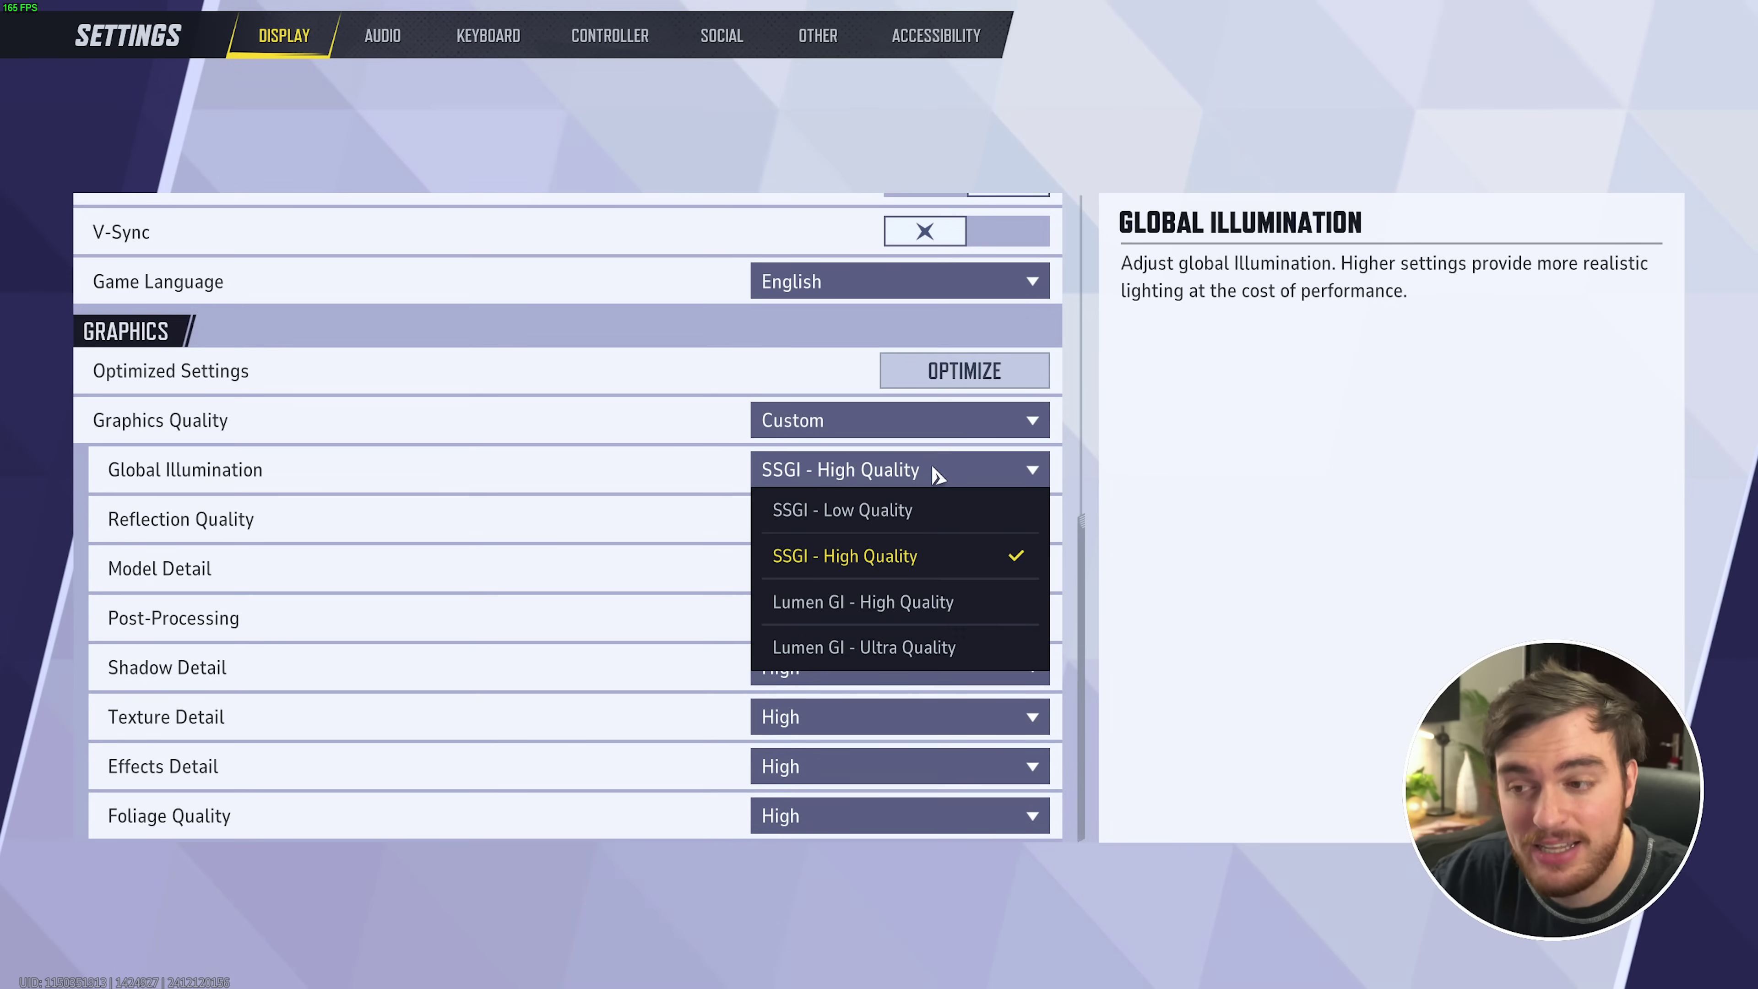
{"action": "left_click", "coordinate": [932, 511]}
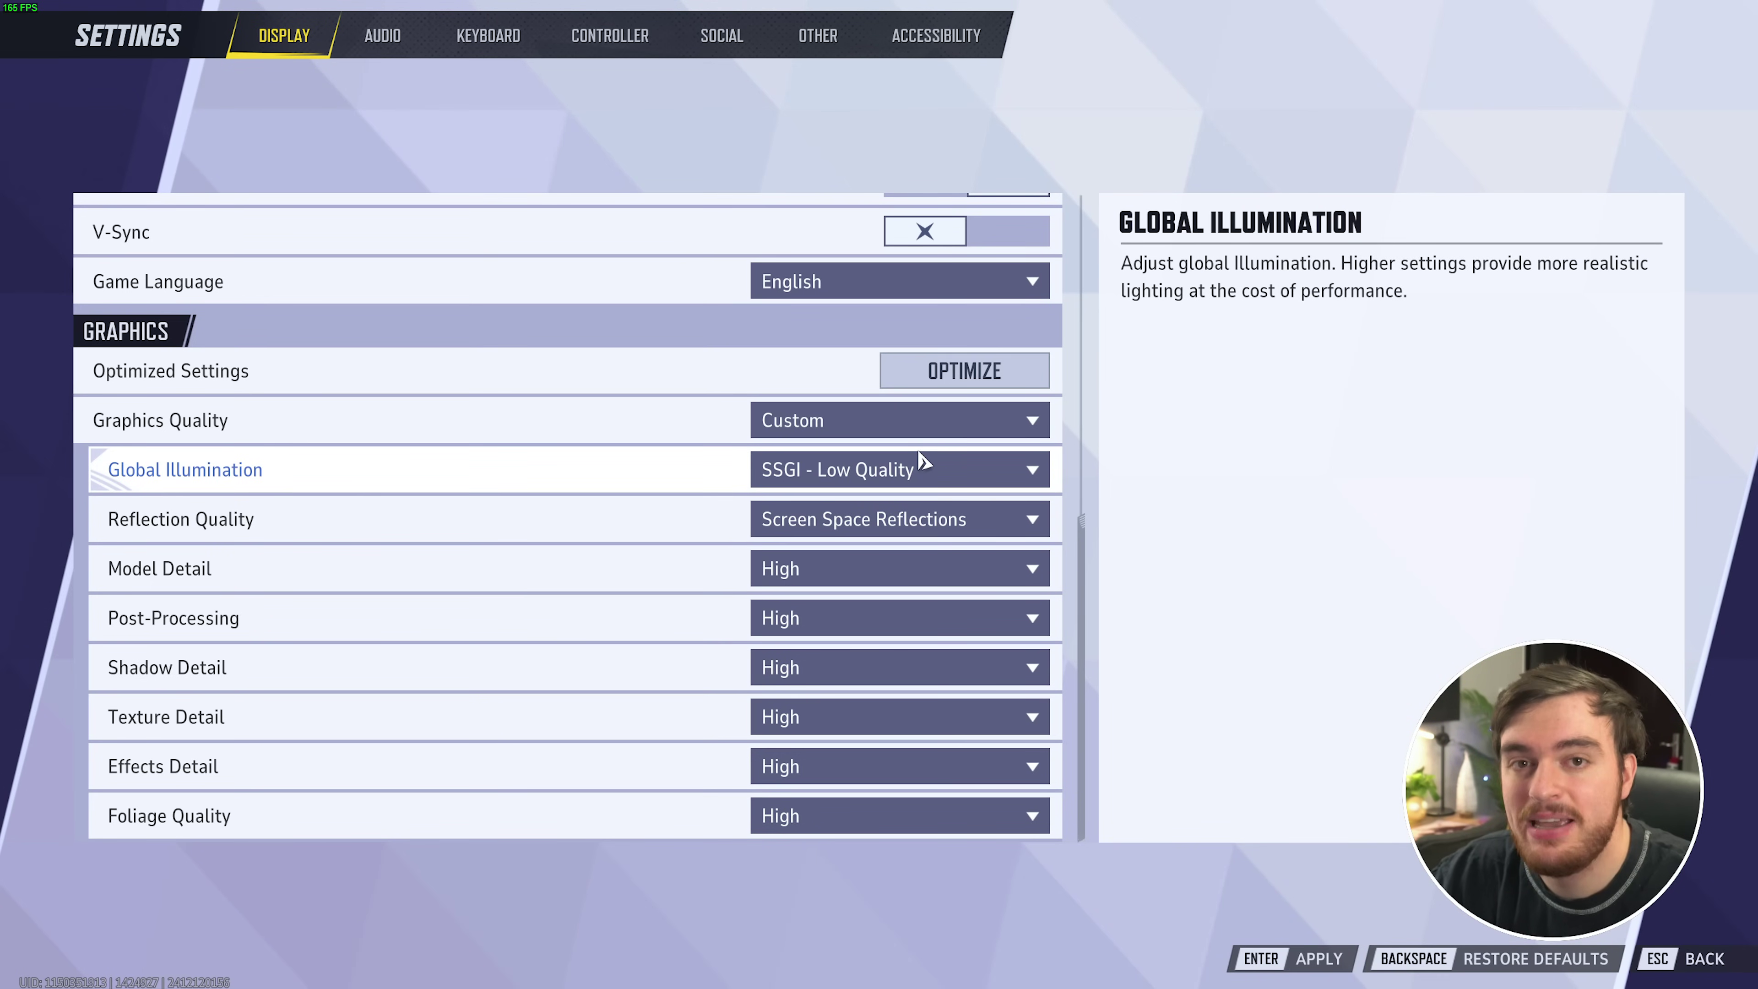
{"action": "left_click", "coordinate": [976, 534]}
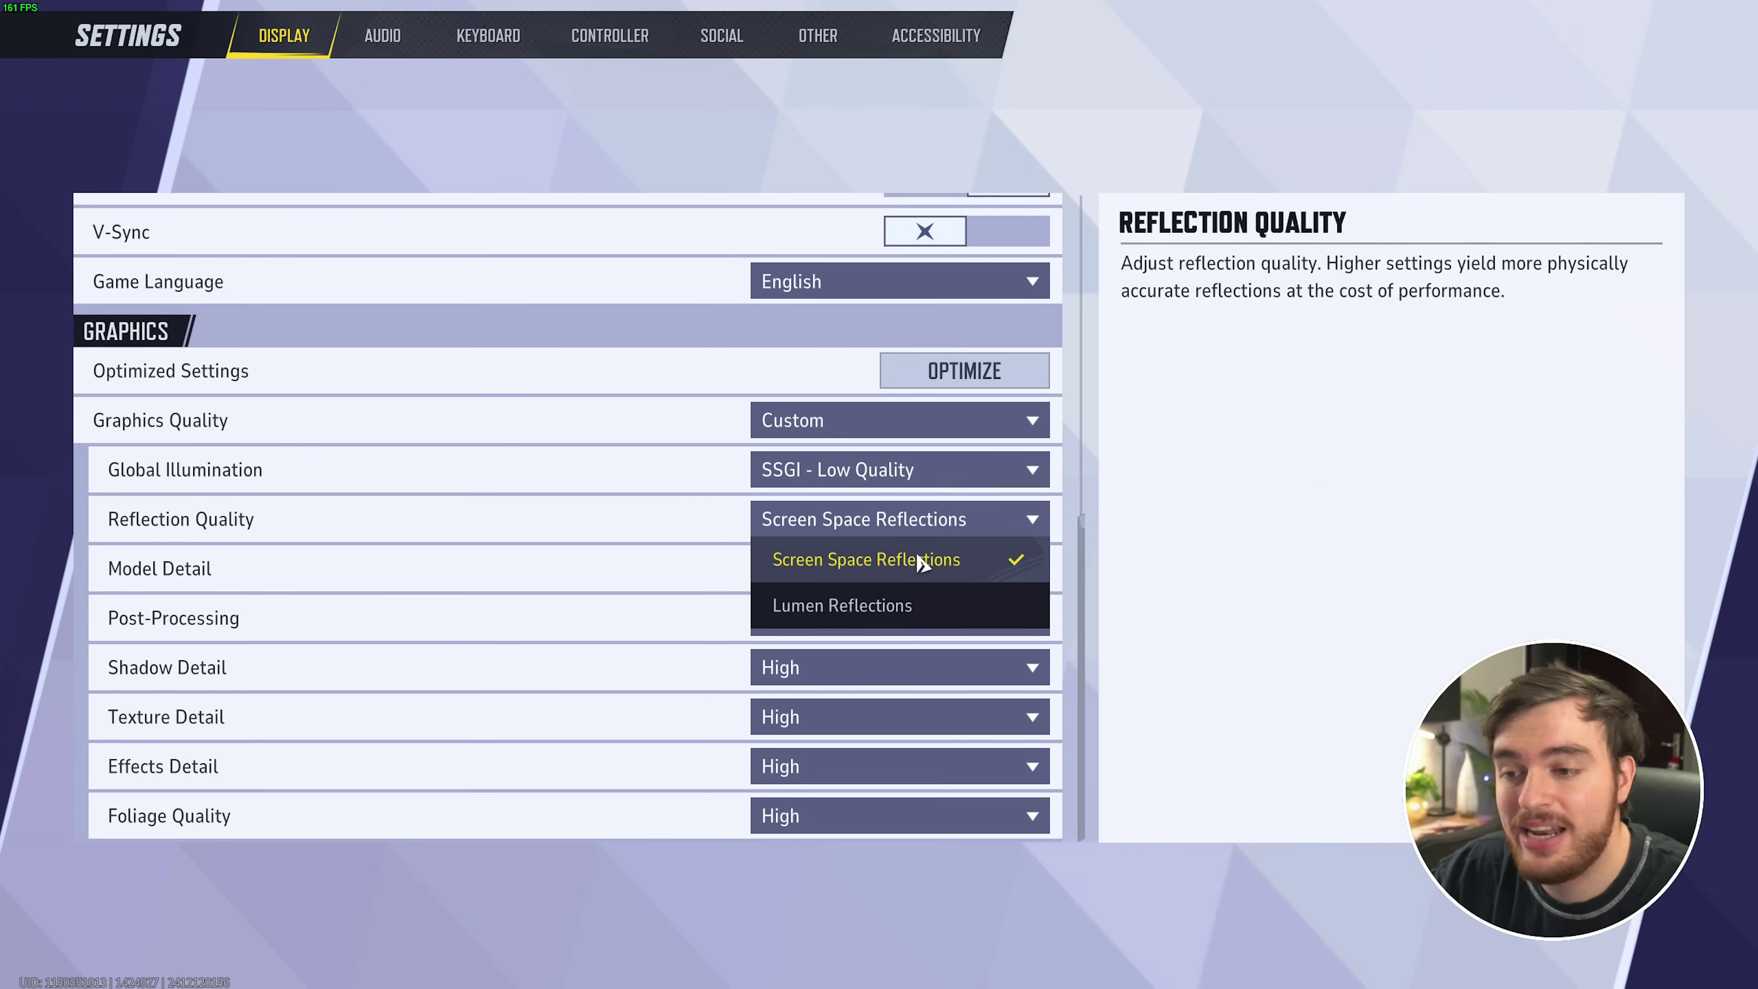
{"action": "left_click", "coordinate": [876, 561]}
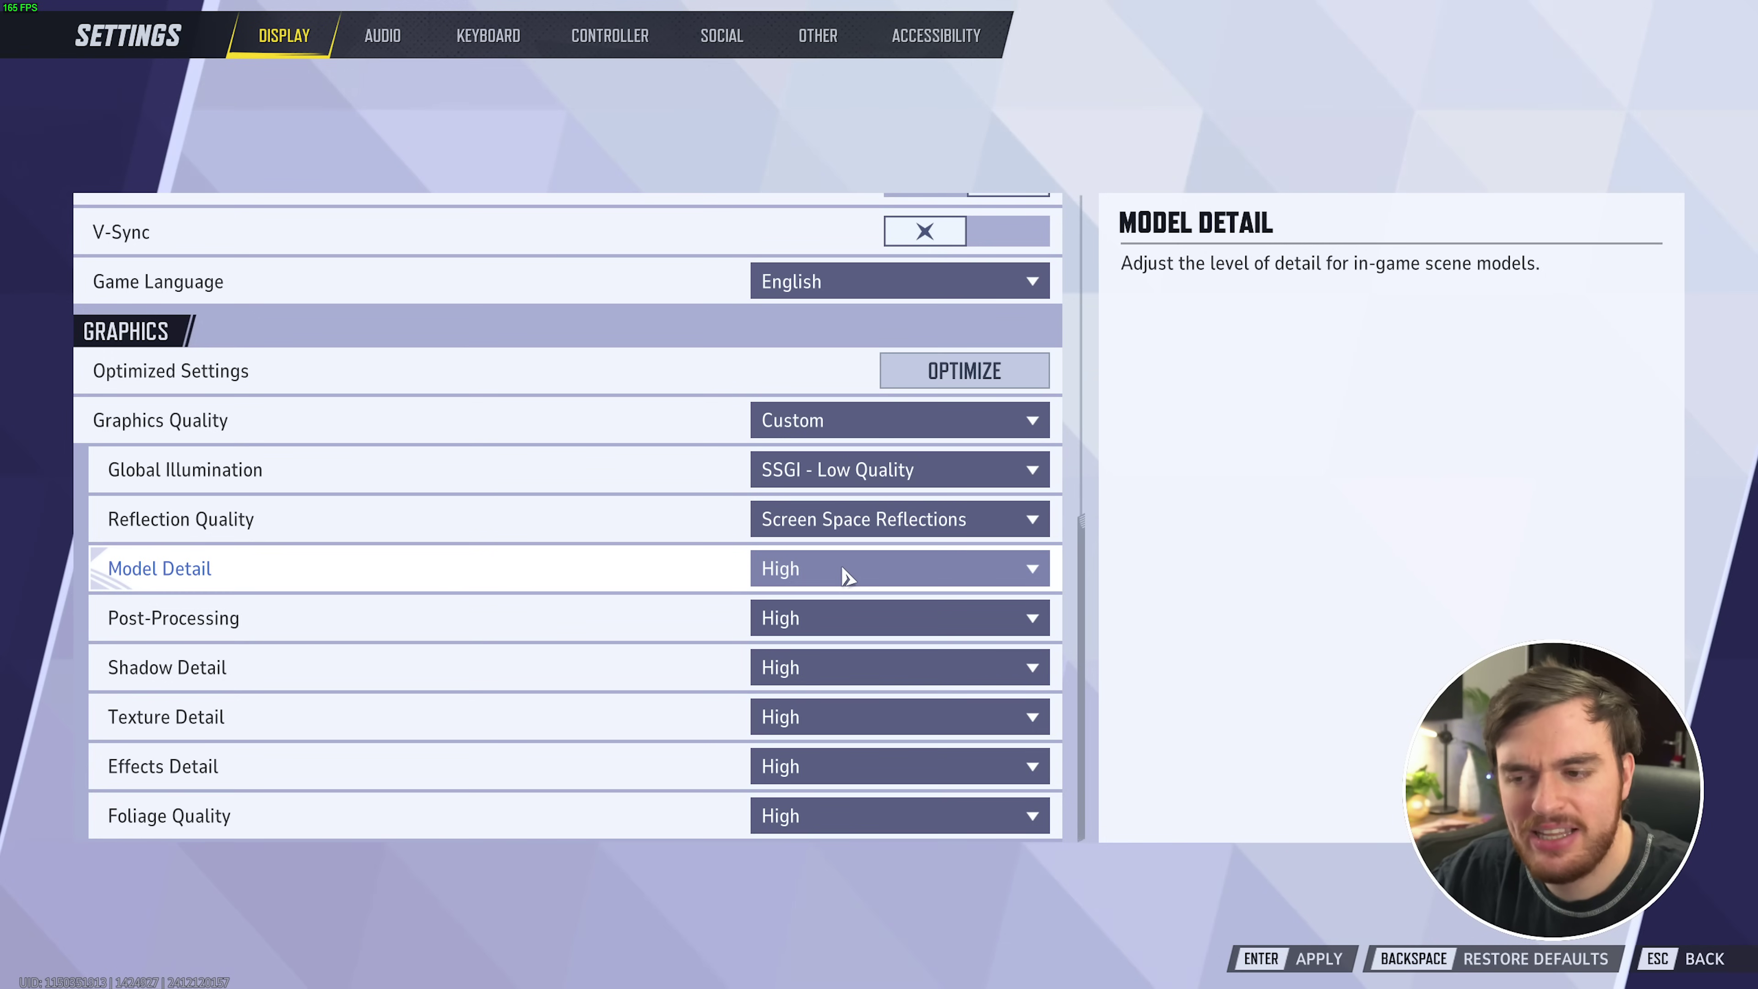
Step: Set both Post-Processing and Shadow Detail to Low
{"action": "left_click", "coordinate": [845, 576]}
{"action": "left_click", "coordinate": [901, 562]}
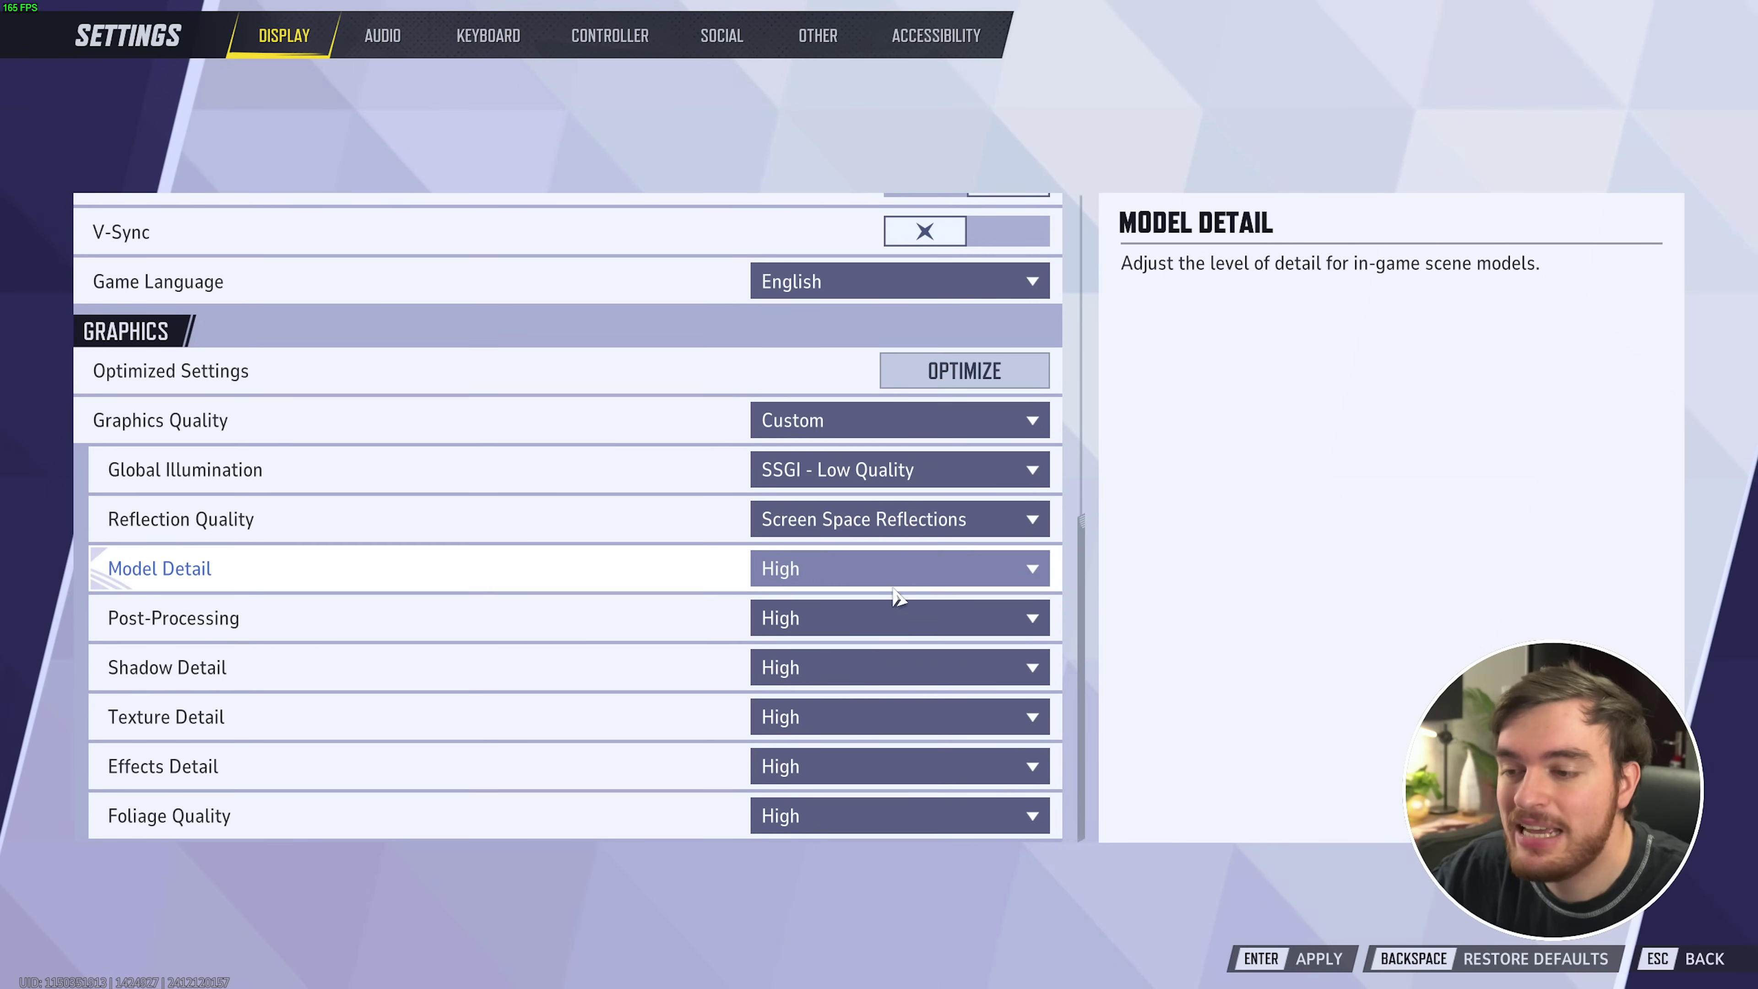
{"action": "left_click", "coordinate": [896, 620]}
{"action": "left_click", "coordinate": [894, 656]}
{"action": "left_click", "coordinate": [895, 670]}
{"action": "left_click", "coordinate": [892, 708]}
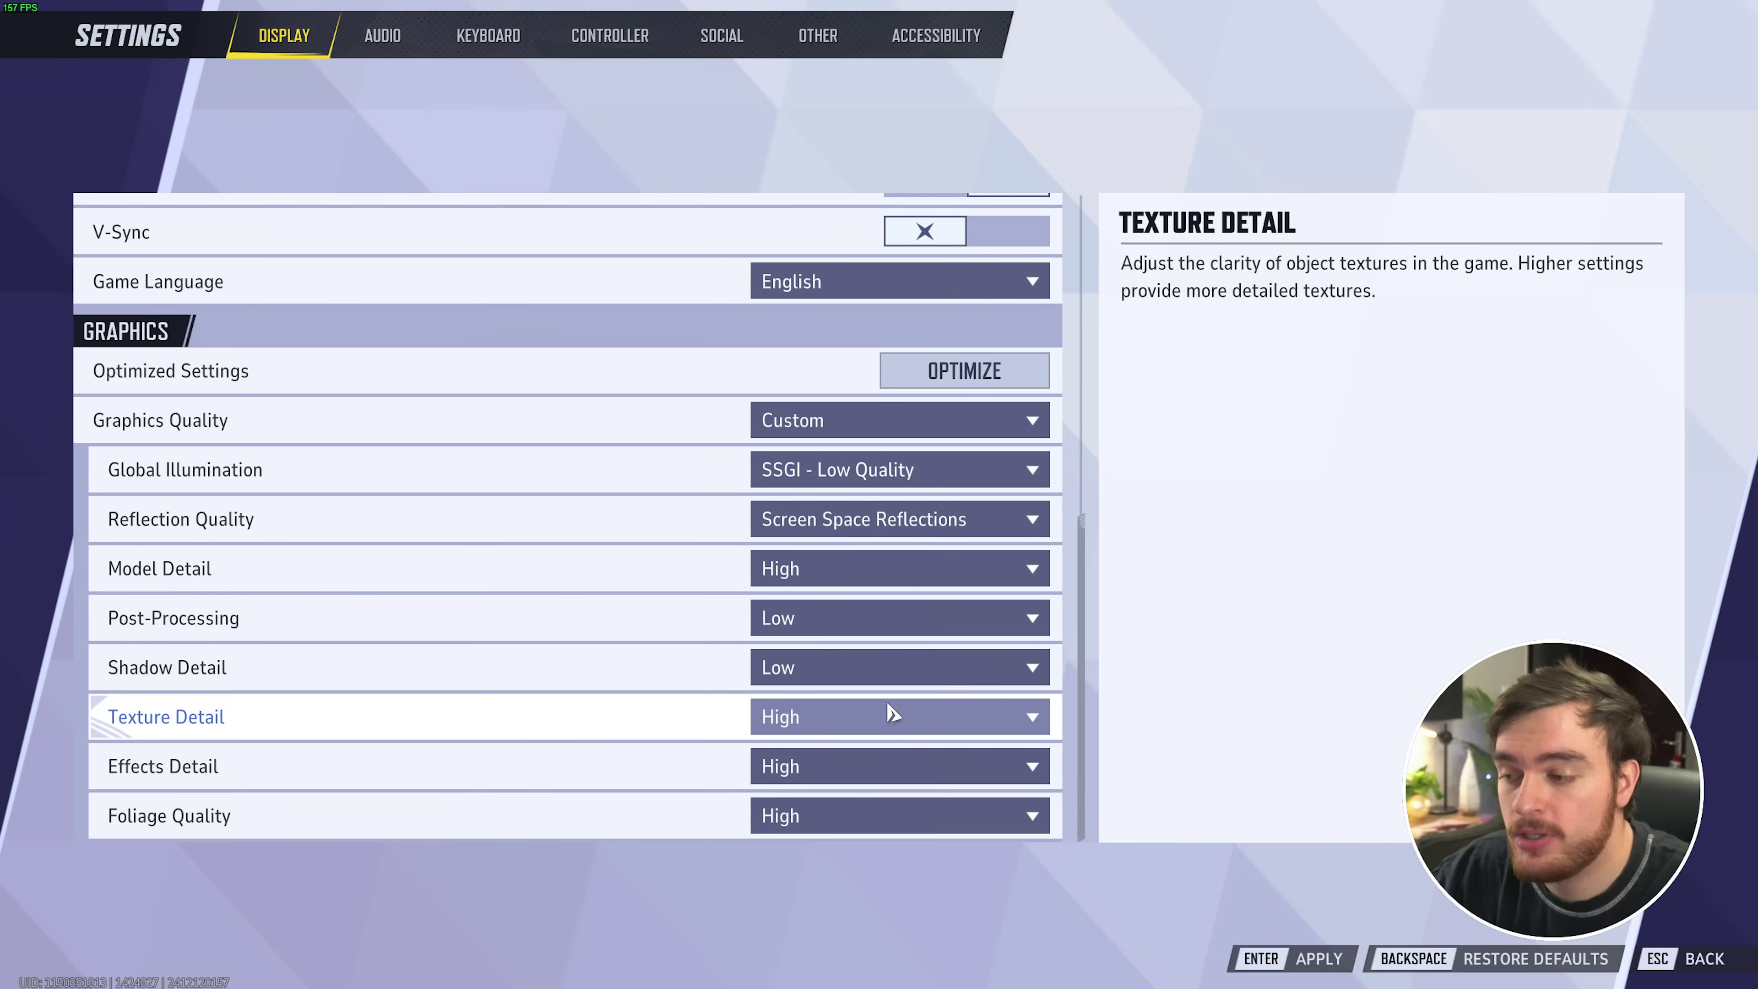
Step: Set Texture Detail to Ultra
{"action": "left_click", "coordinate": [893, 713]}
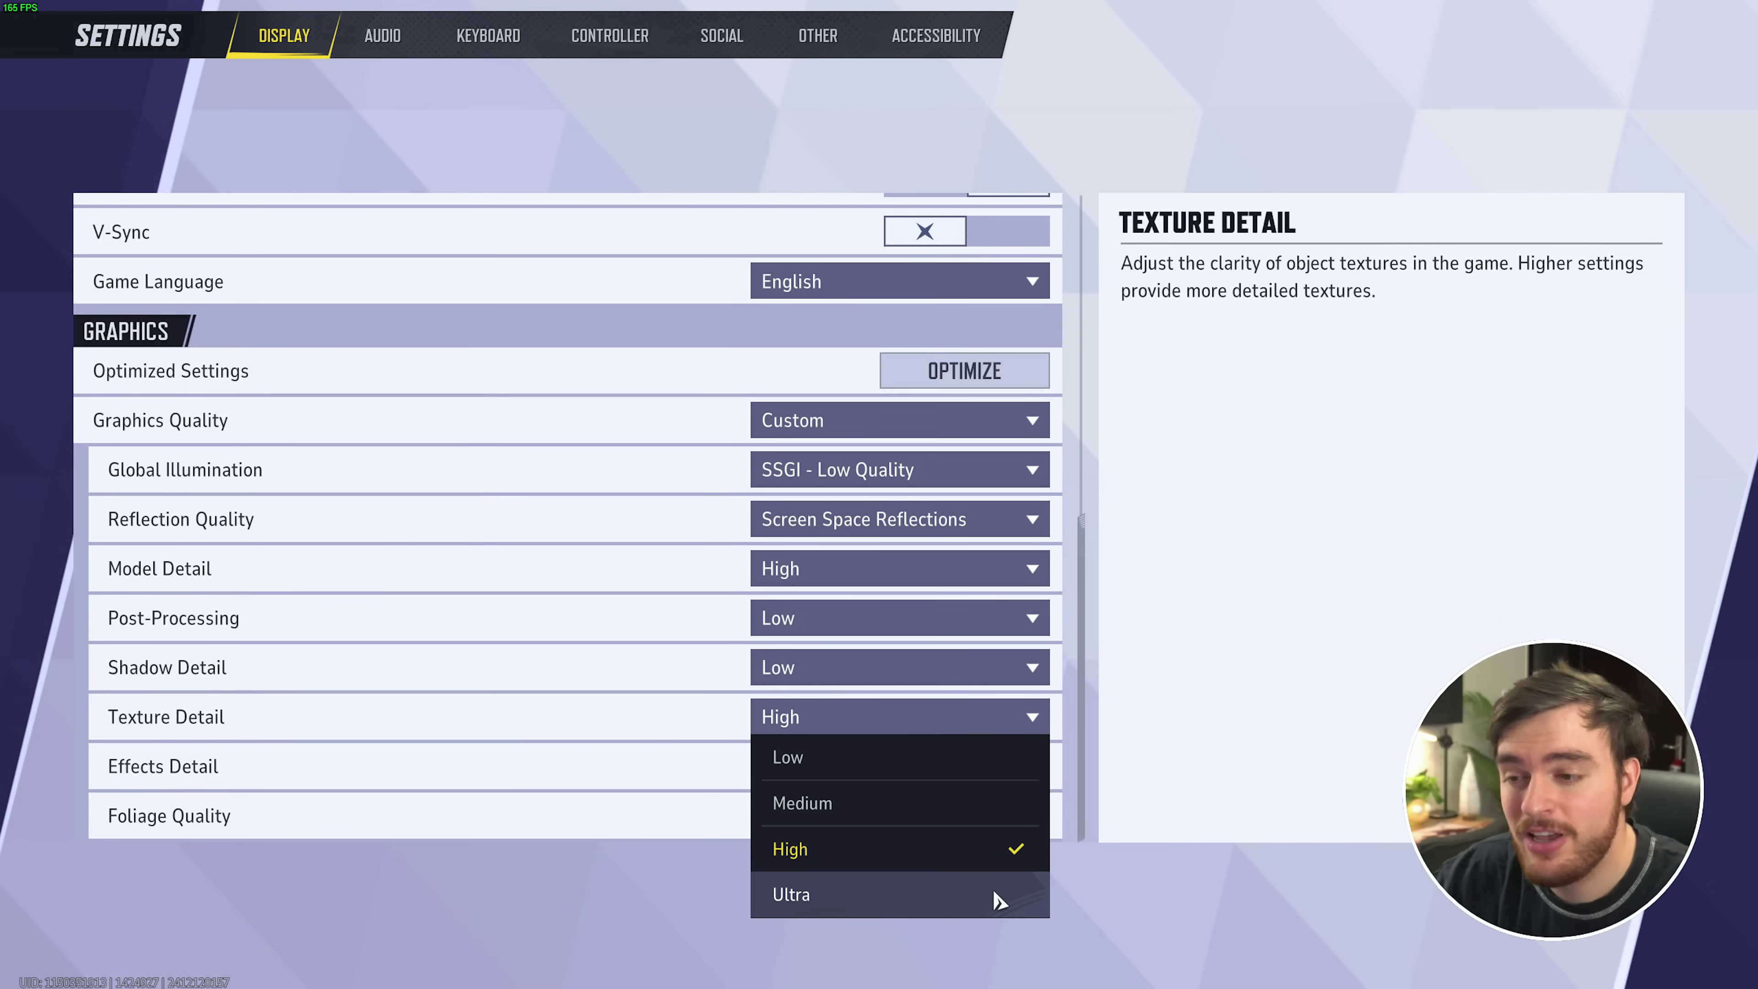
{"action": "left_click", "coordinate": [1031, 900]}
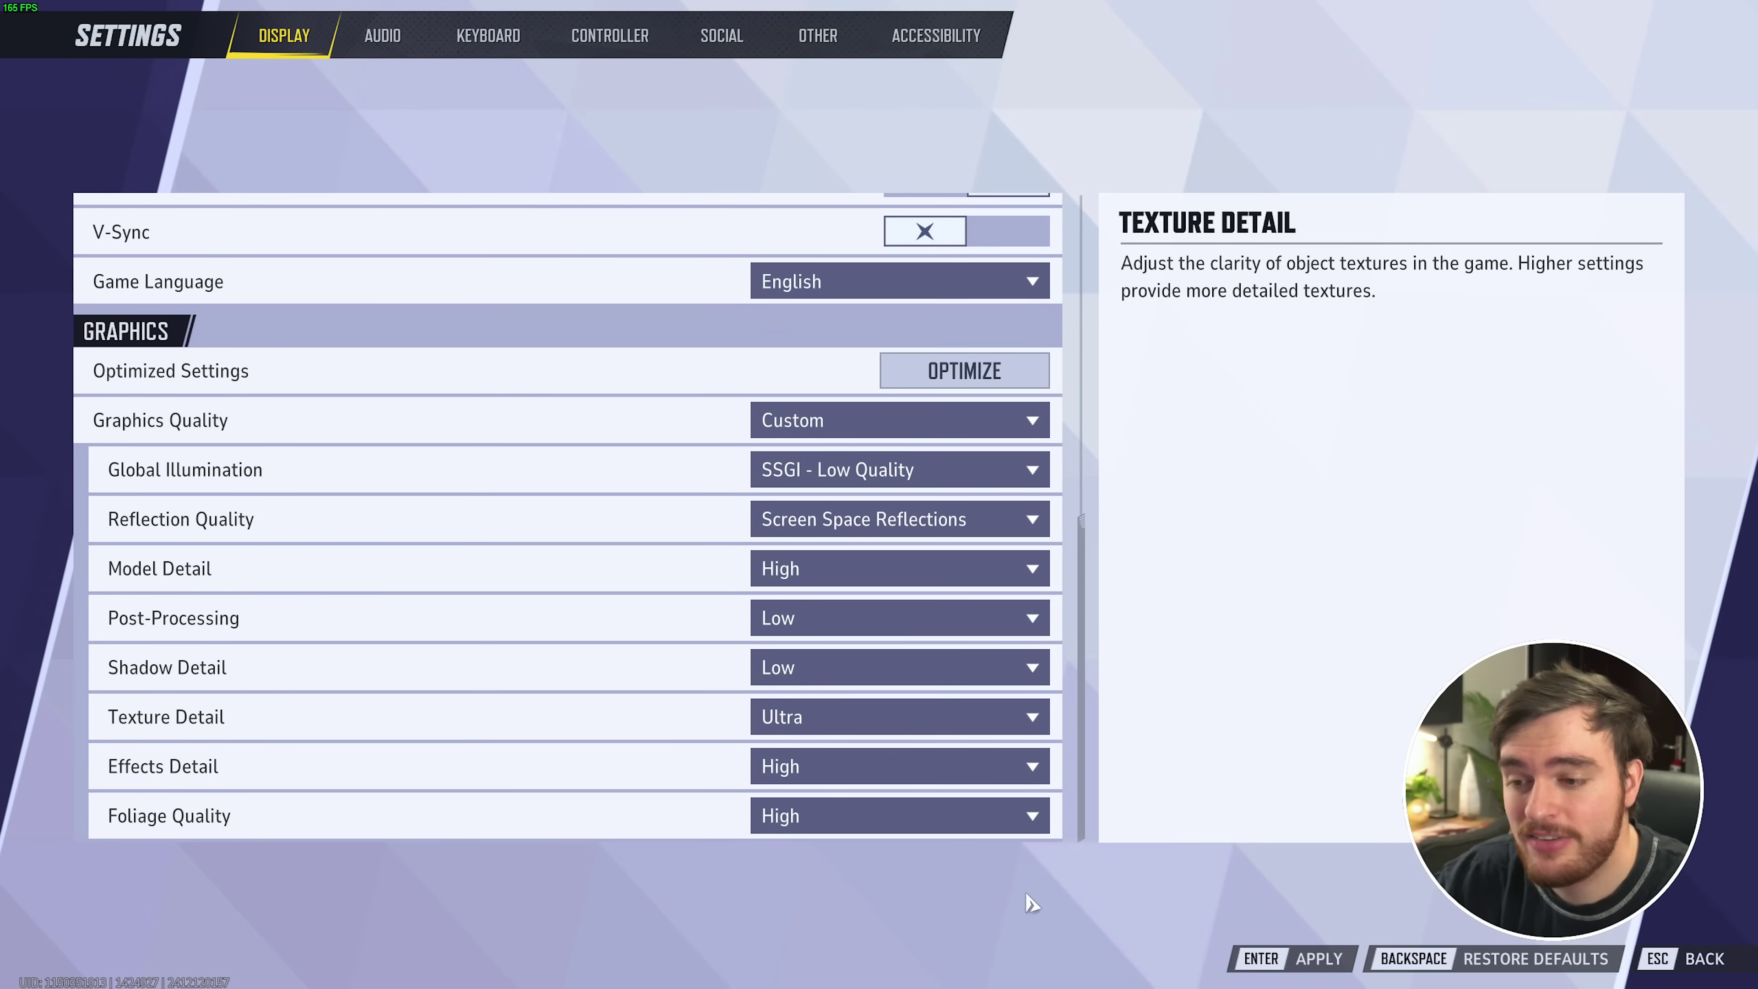
Step: Set both Effects Detail and Foliage Quality to Low, and apply and confirm the new display settings
{"action": "left_click", "coordinate": [1017, 767]}
{"action": "left_click", "coordinate": [1019, 769]}
{"action": "left_click", "coordinate": [1029, 816]}
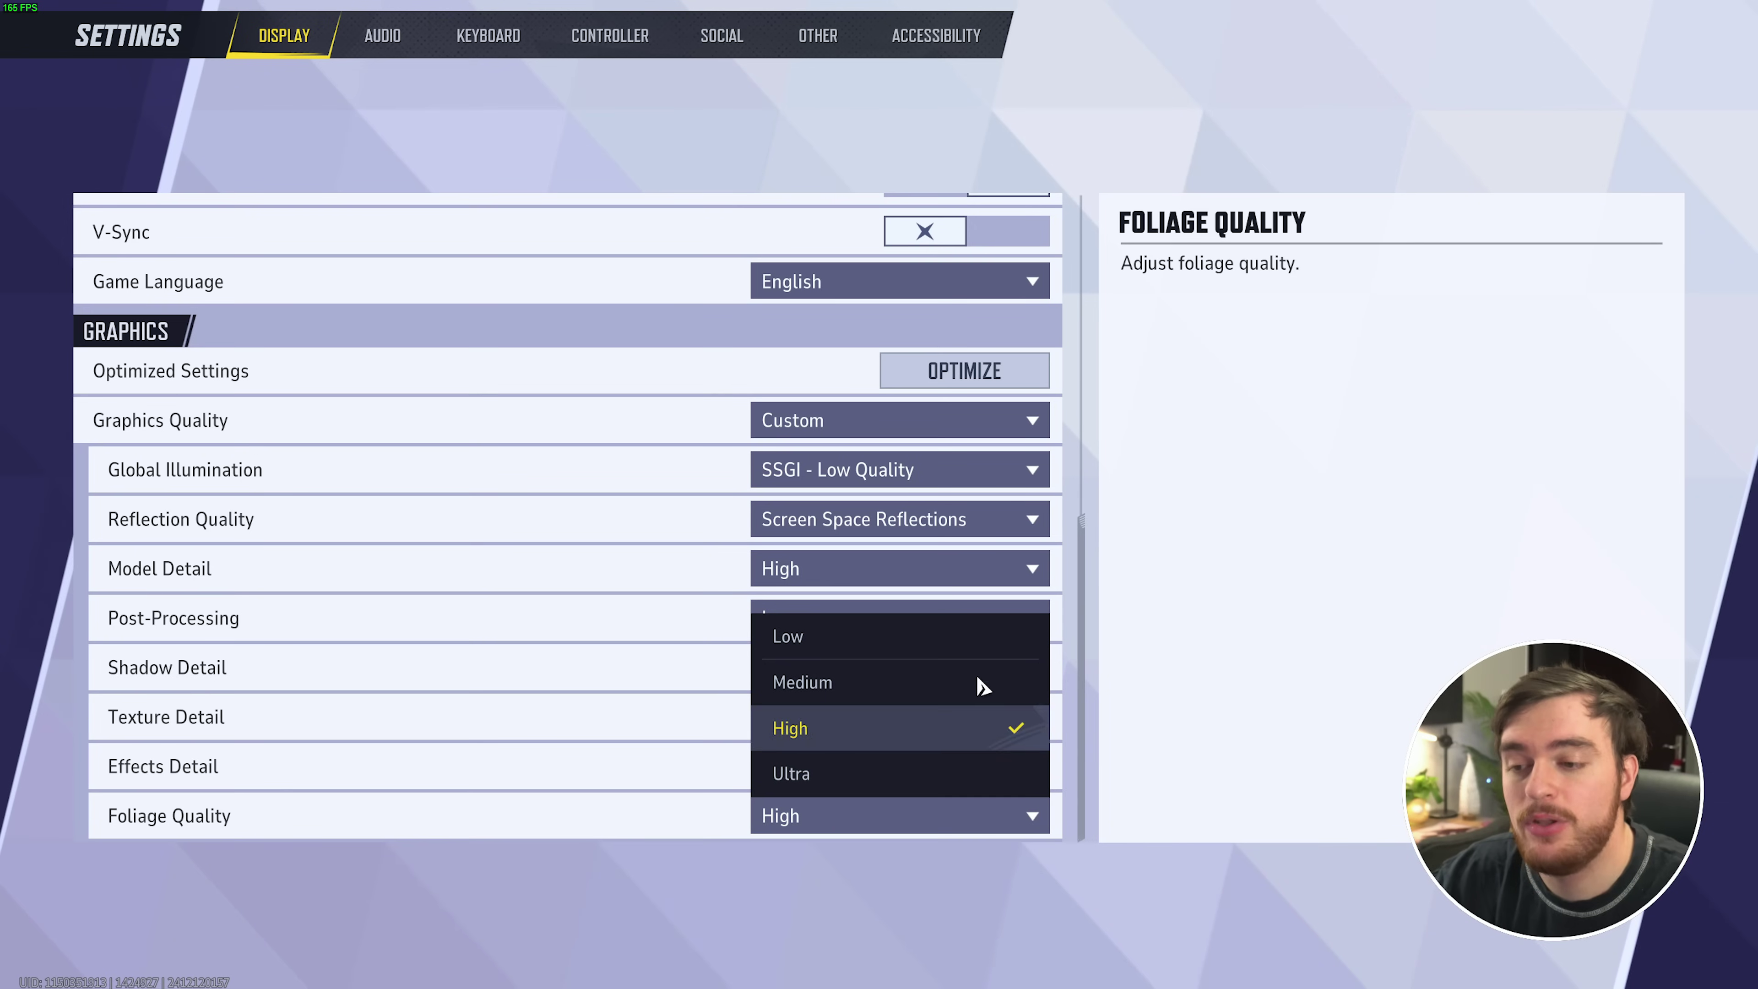
{"action": "left_click", "coordinate": [976, 658]}
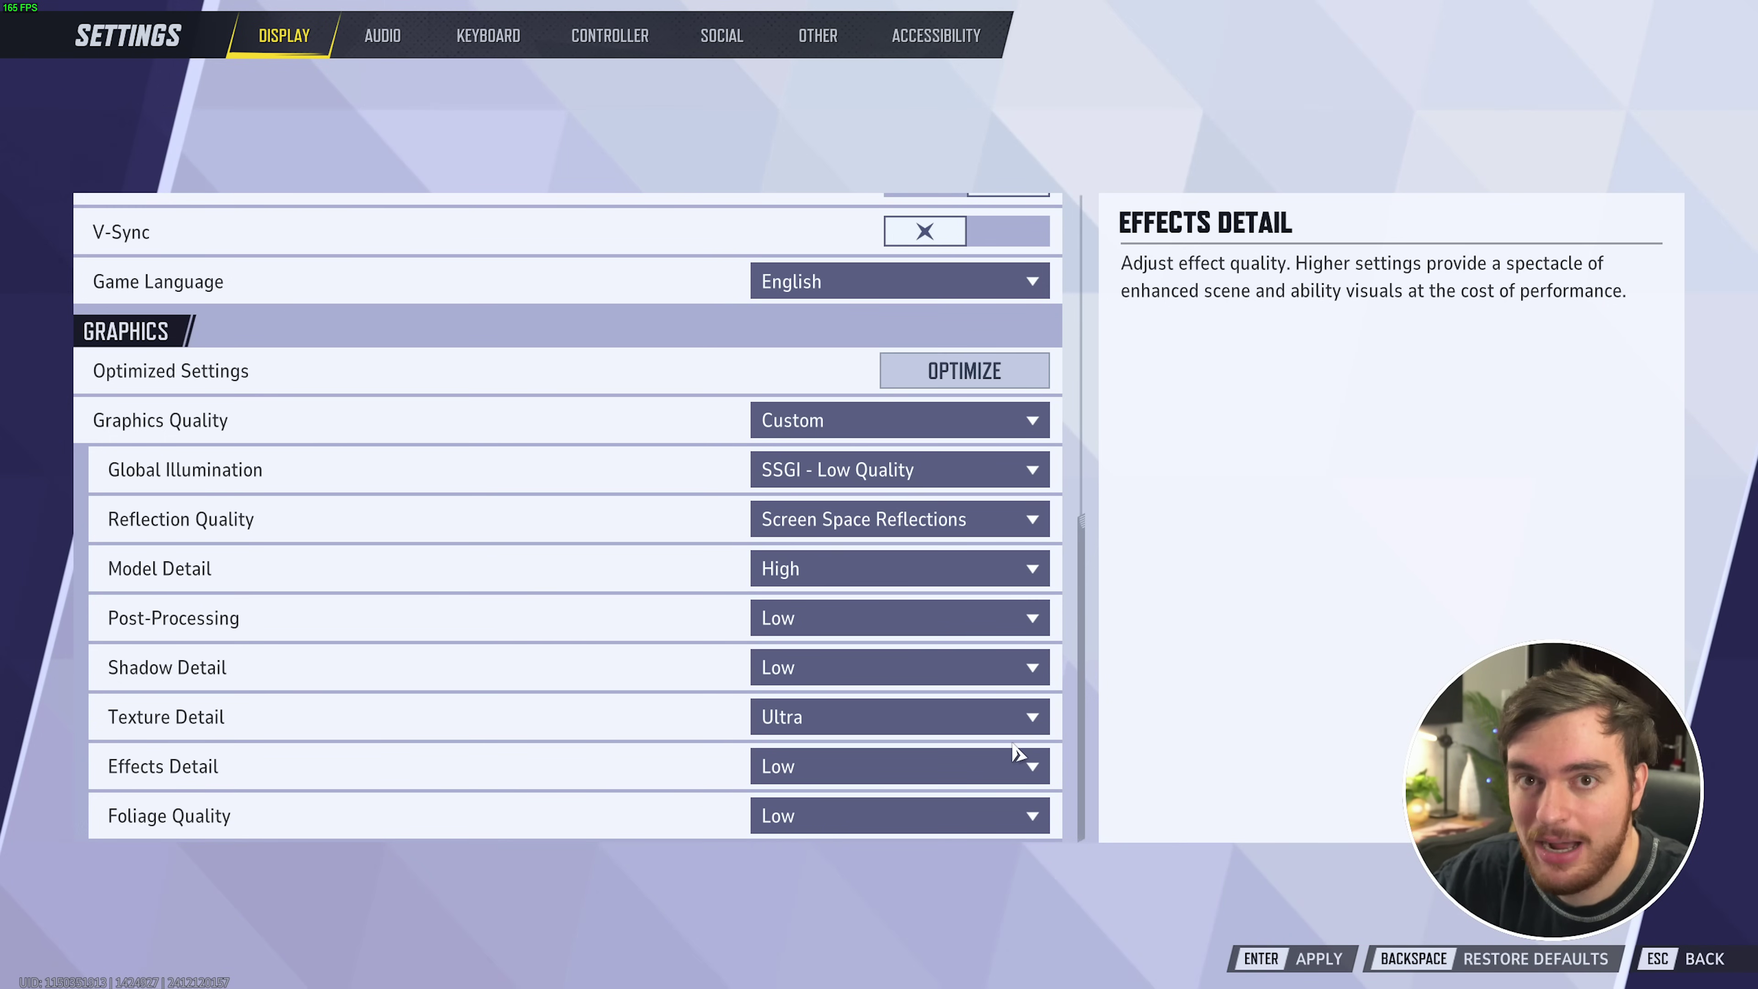
{"action": "key", "text": "Return"}
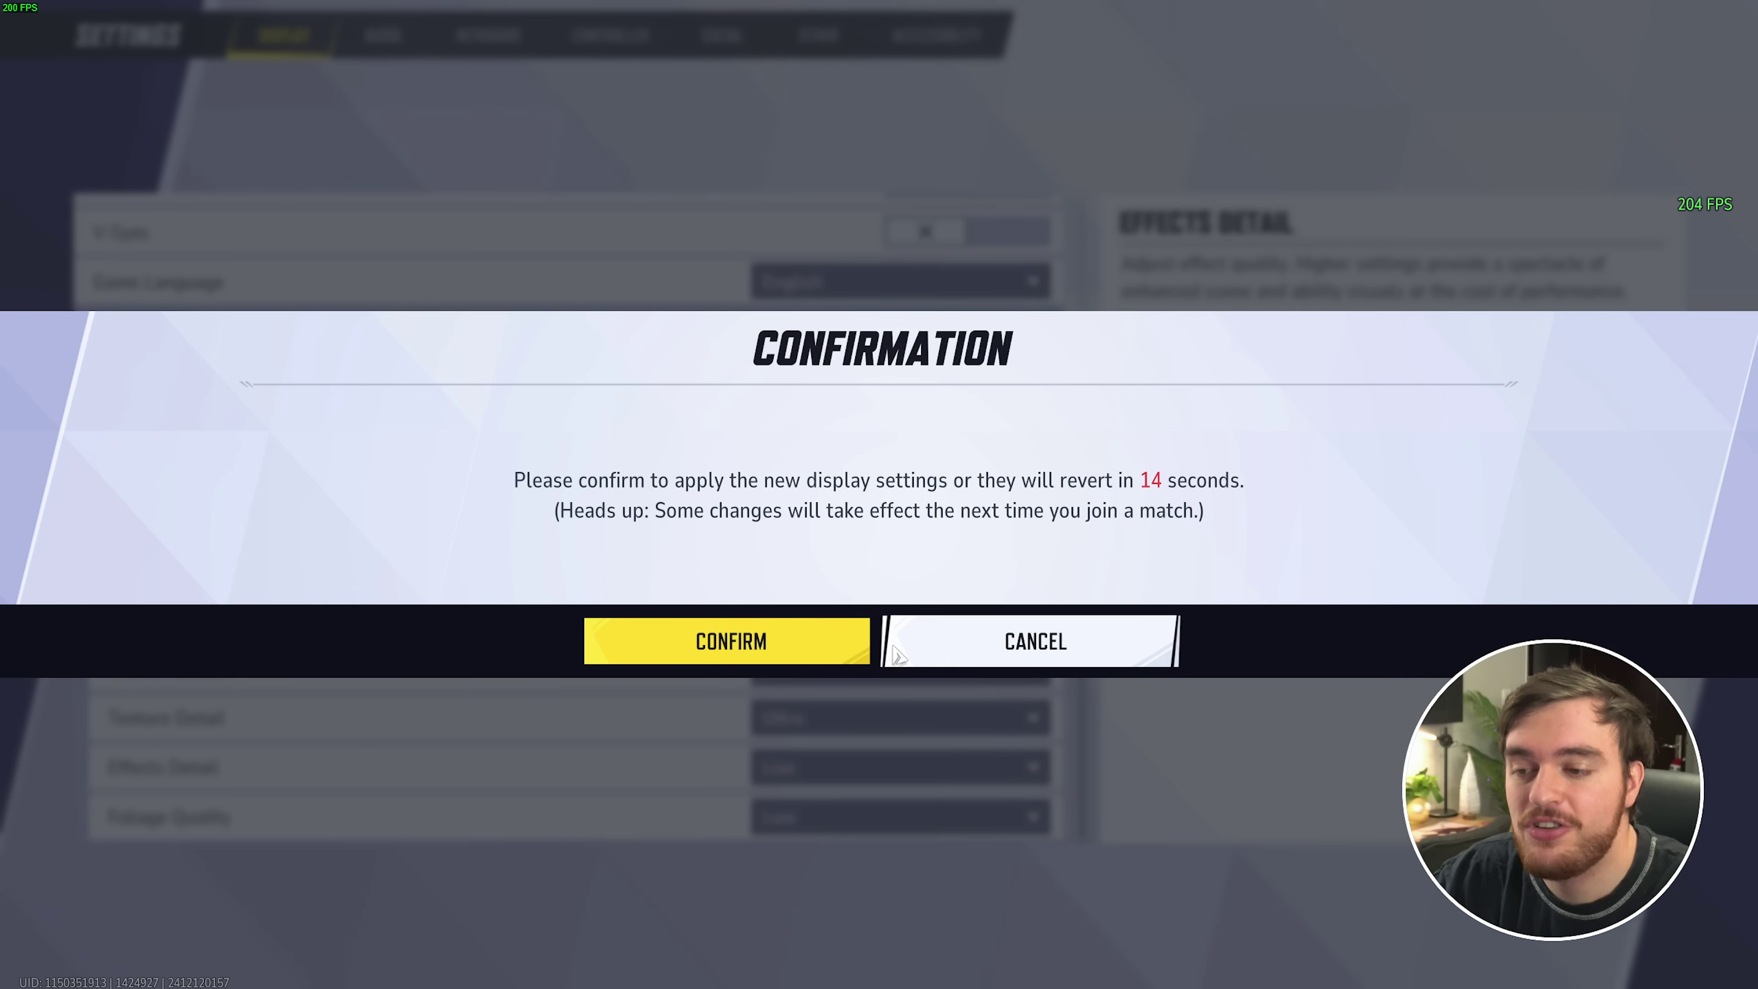
{"action": "left_click", "coordinate": [853, 657]}
Step: Turn on 3D Enhancement for headphone playback in the audio settings
{"action": "left_click", "coordinate": [392, 39]}
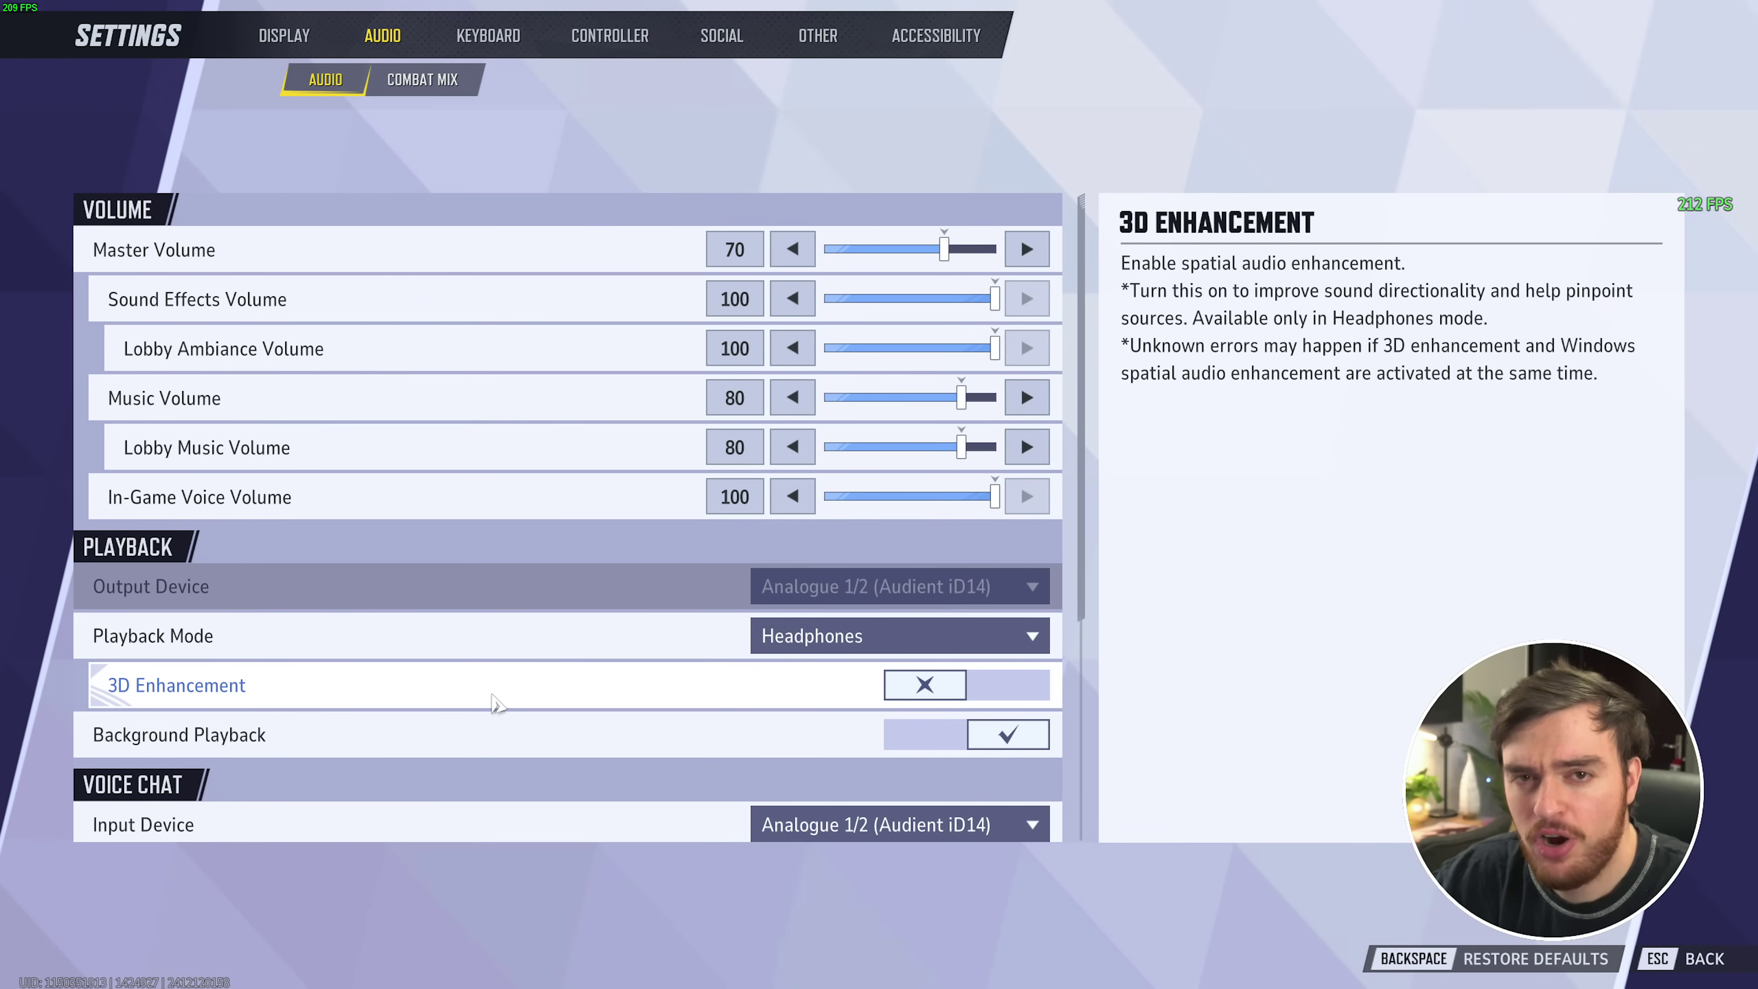
{"action": "left_click", "coordinate": [946, 686]}
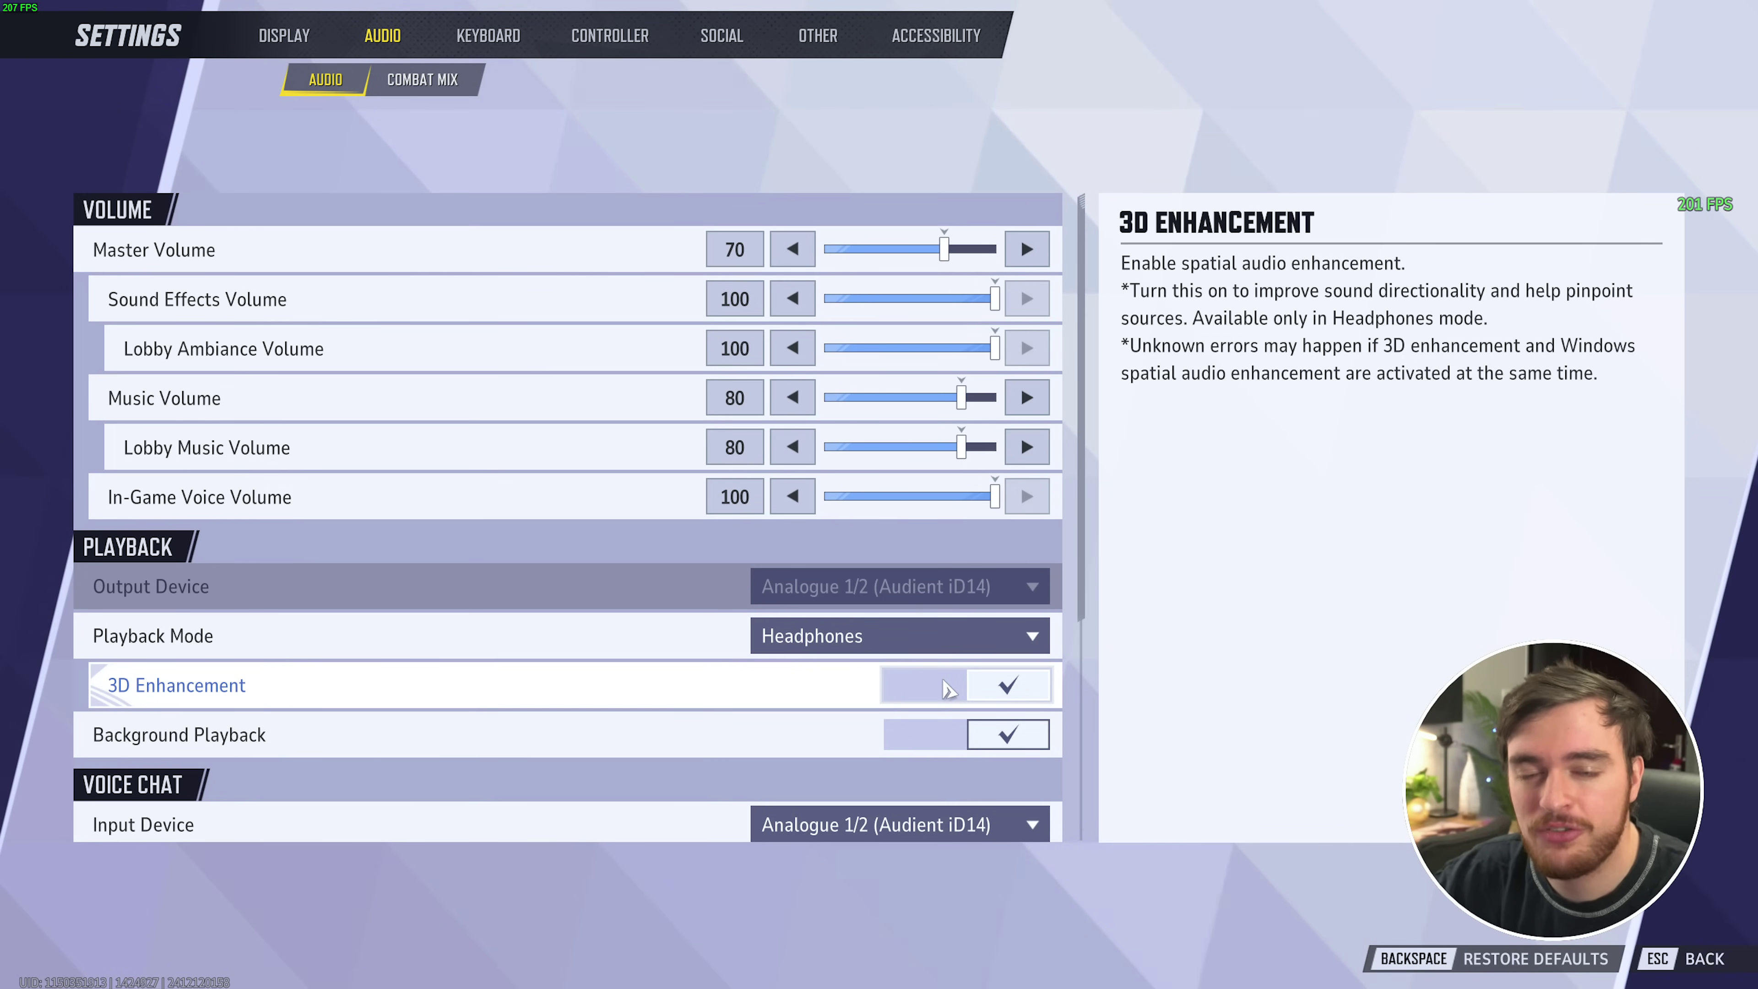
{"action": "left_click_drag", "start_coordinate": [901, 398], "coordinate": [897, 400]}
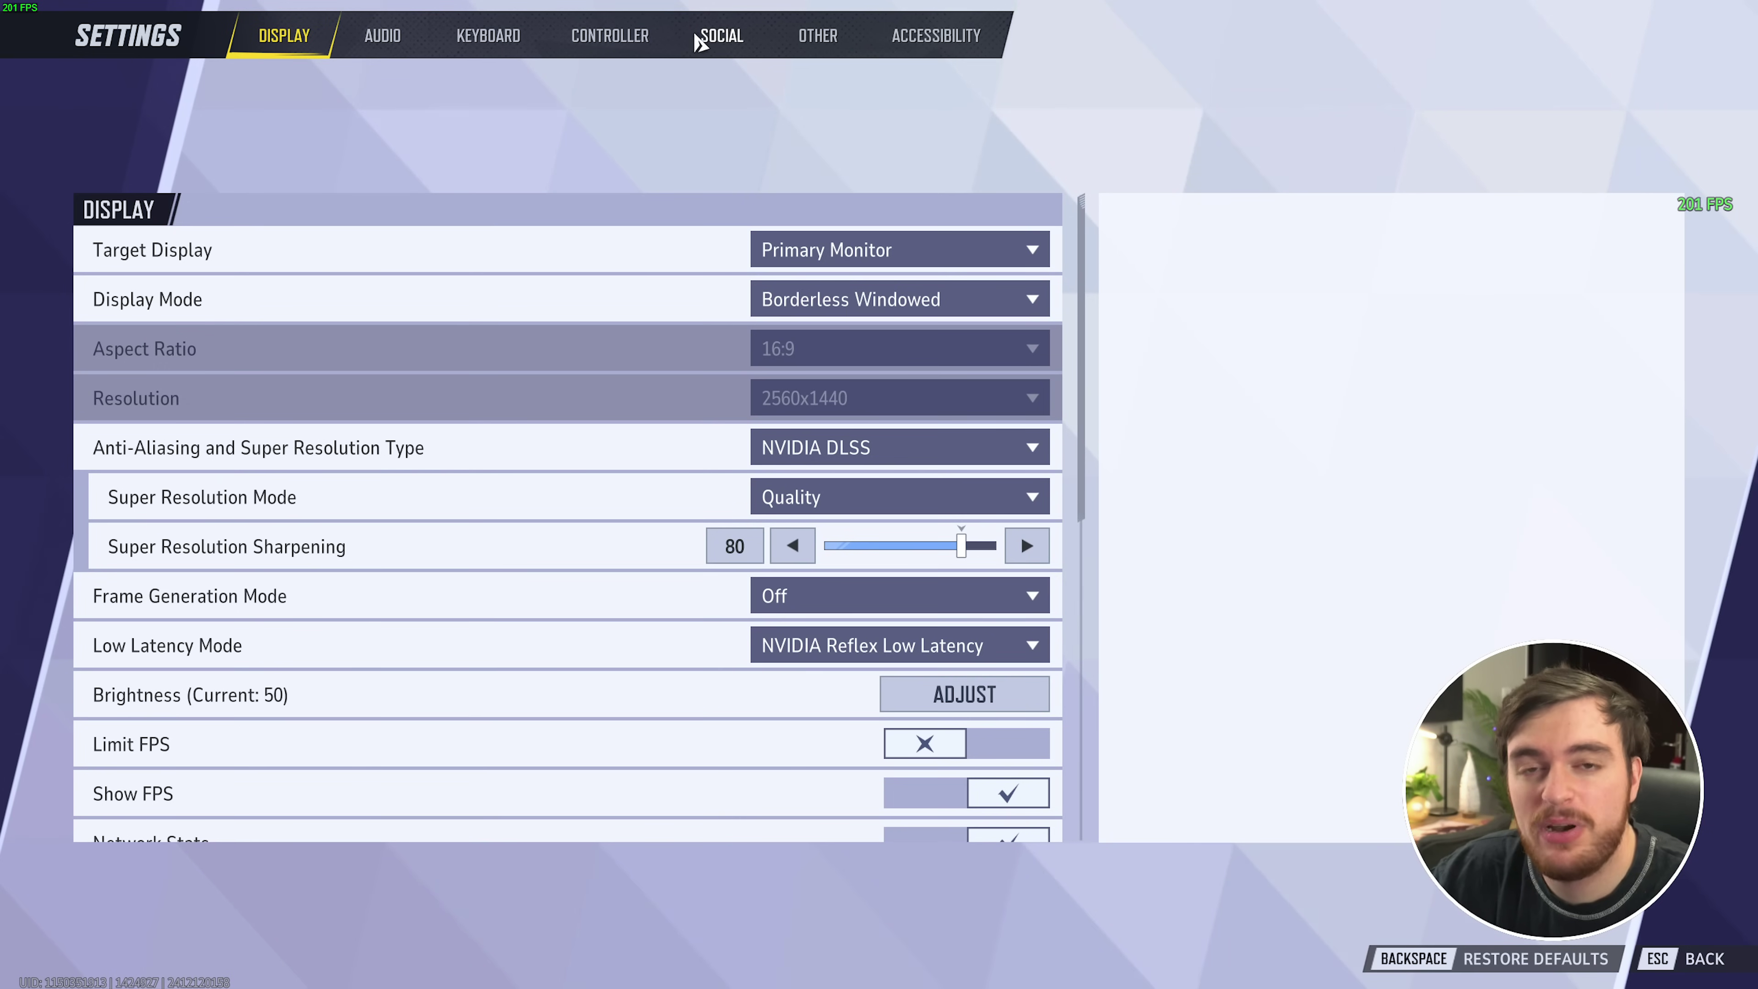
Step: Look through the Social, Other and Accessibility settings for options worth changing
{"action": "left_click", "coordinate": [702, 38]}
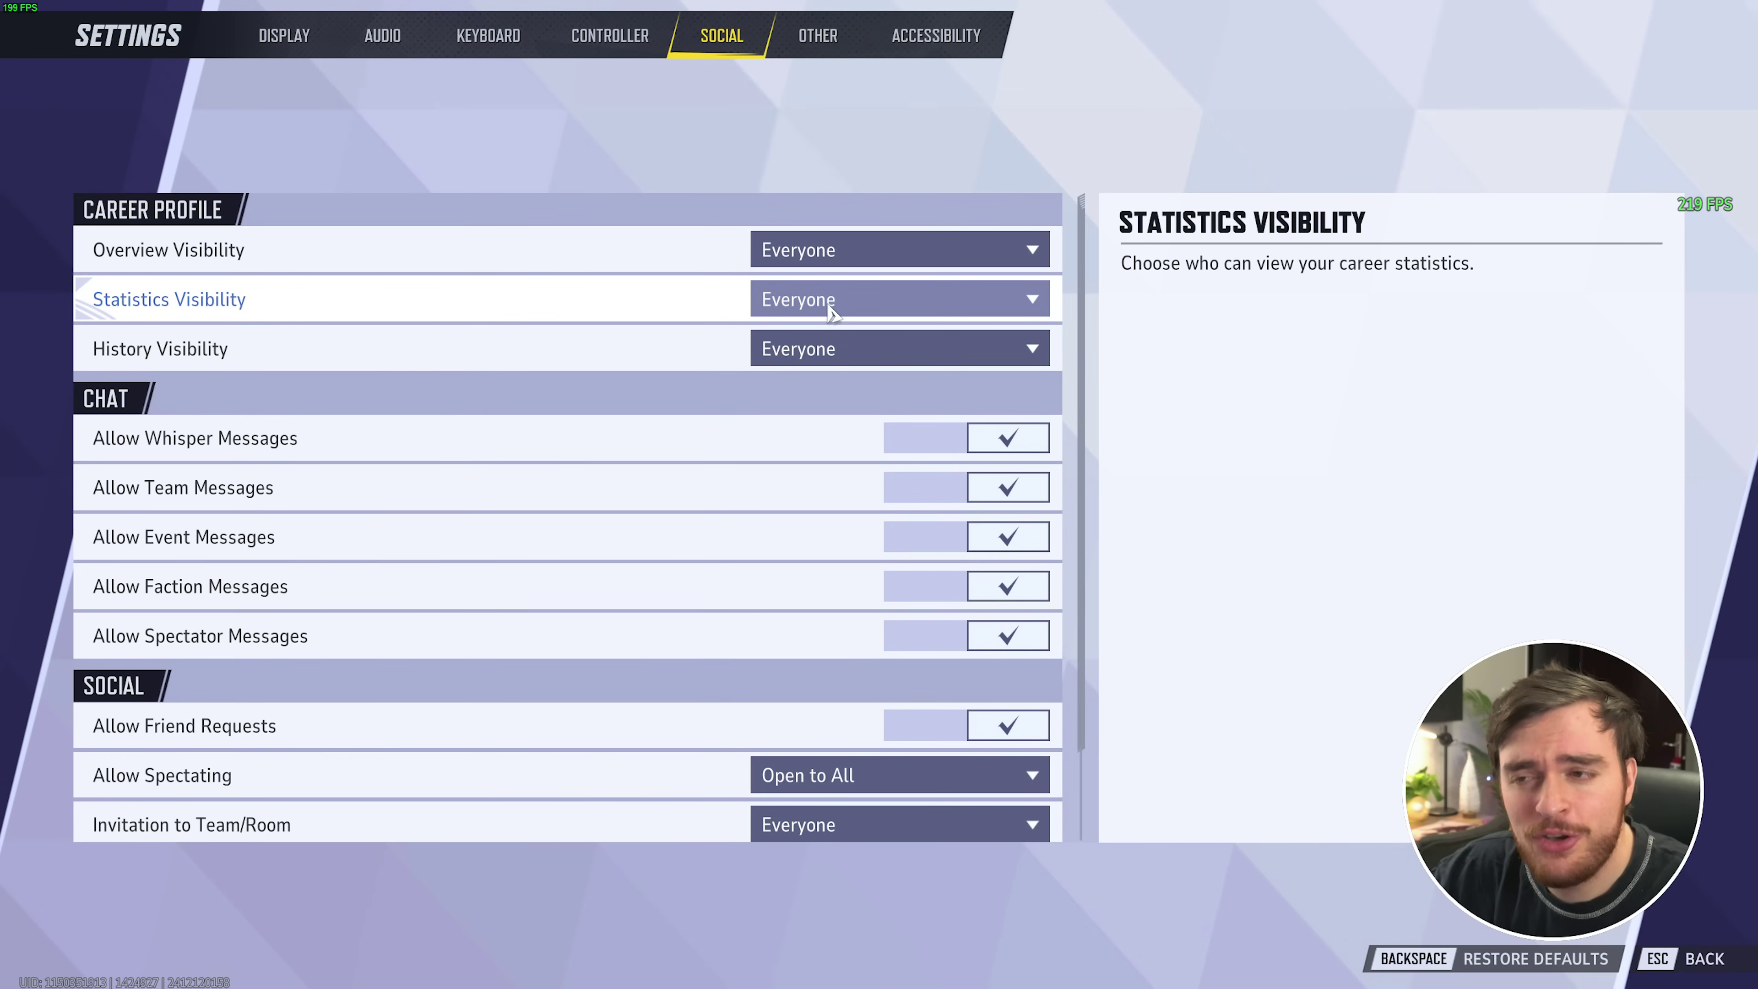
{"action": "left_click", "coordinate": [814, 42]}
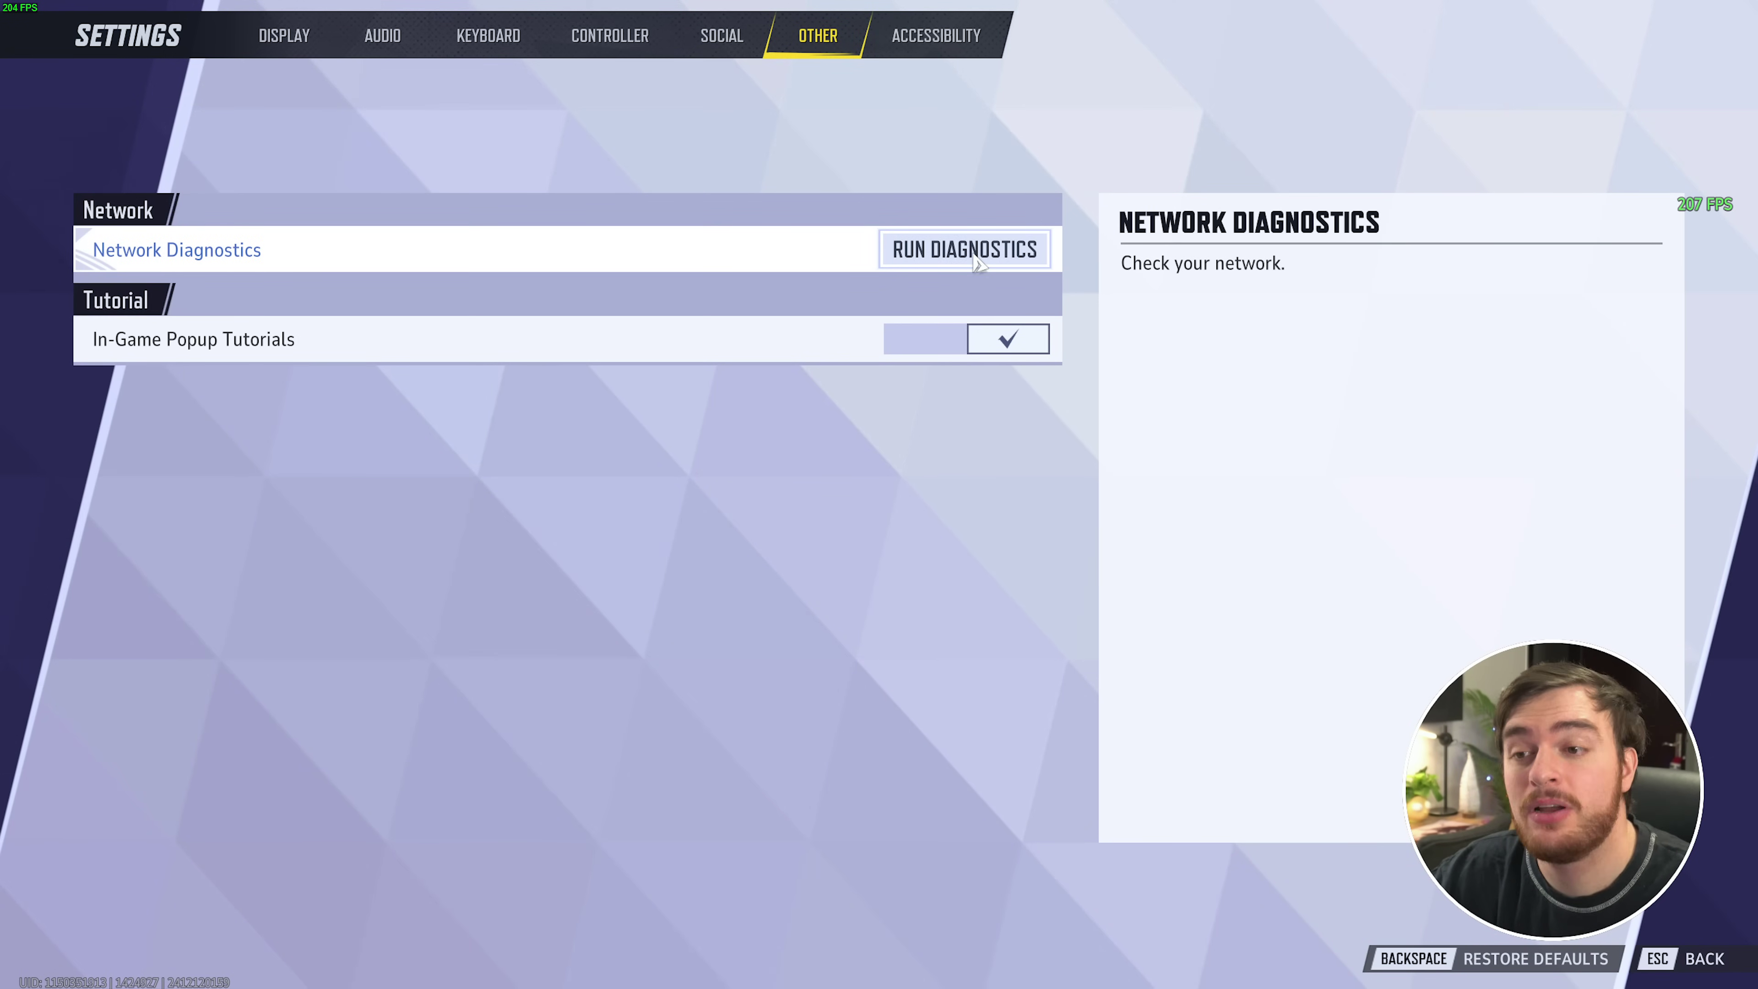
{"action": "key", "text": "e"}
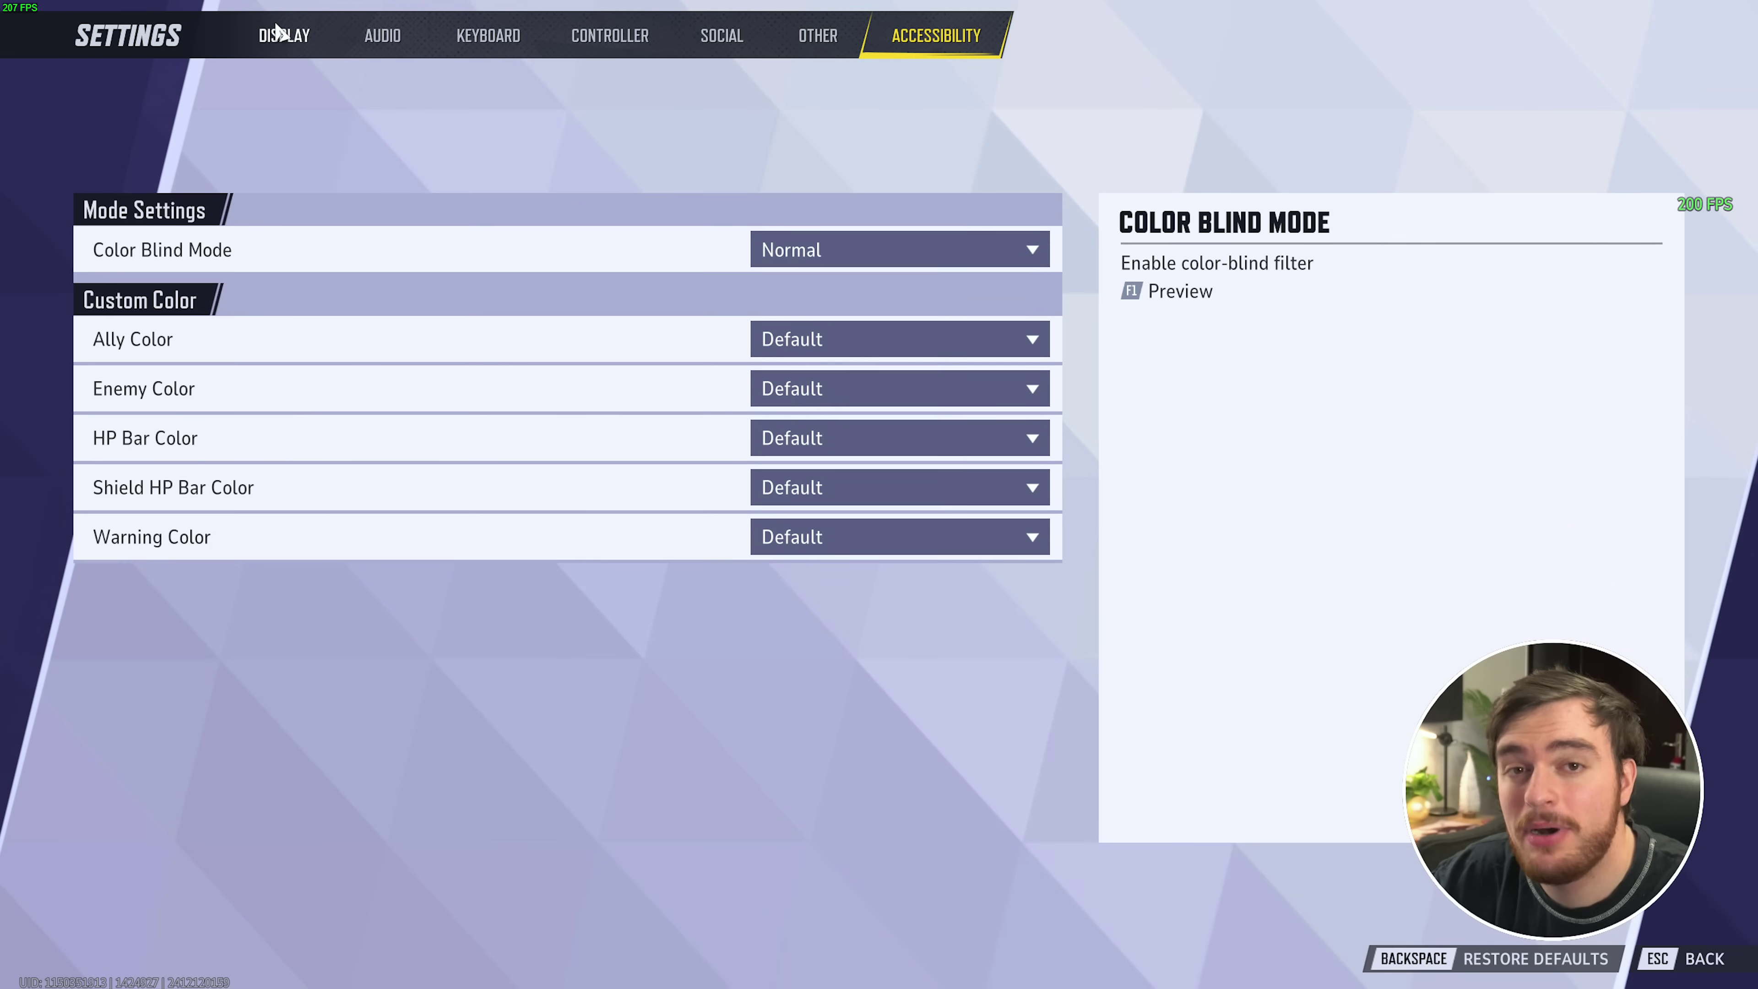
Step: Return to the display settings and run the automatic optimization of the graphics
{"action": "left_click", "coordinate": [278, 33]}
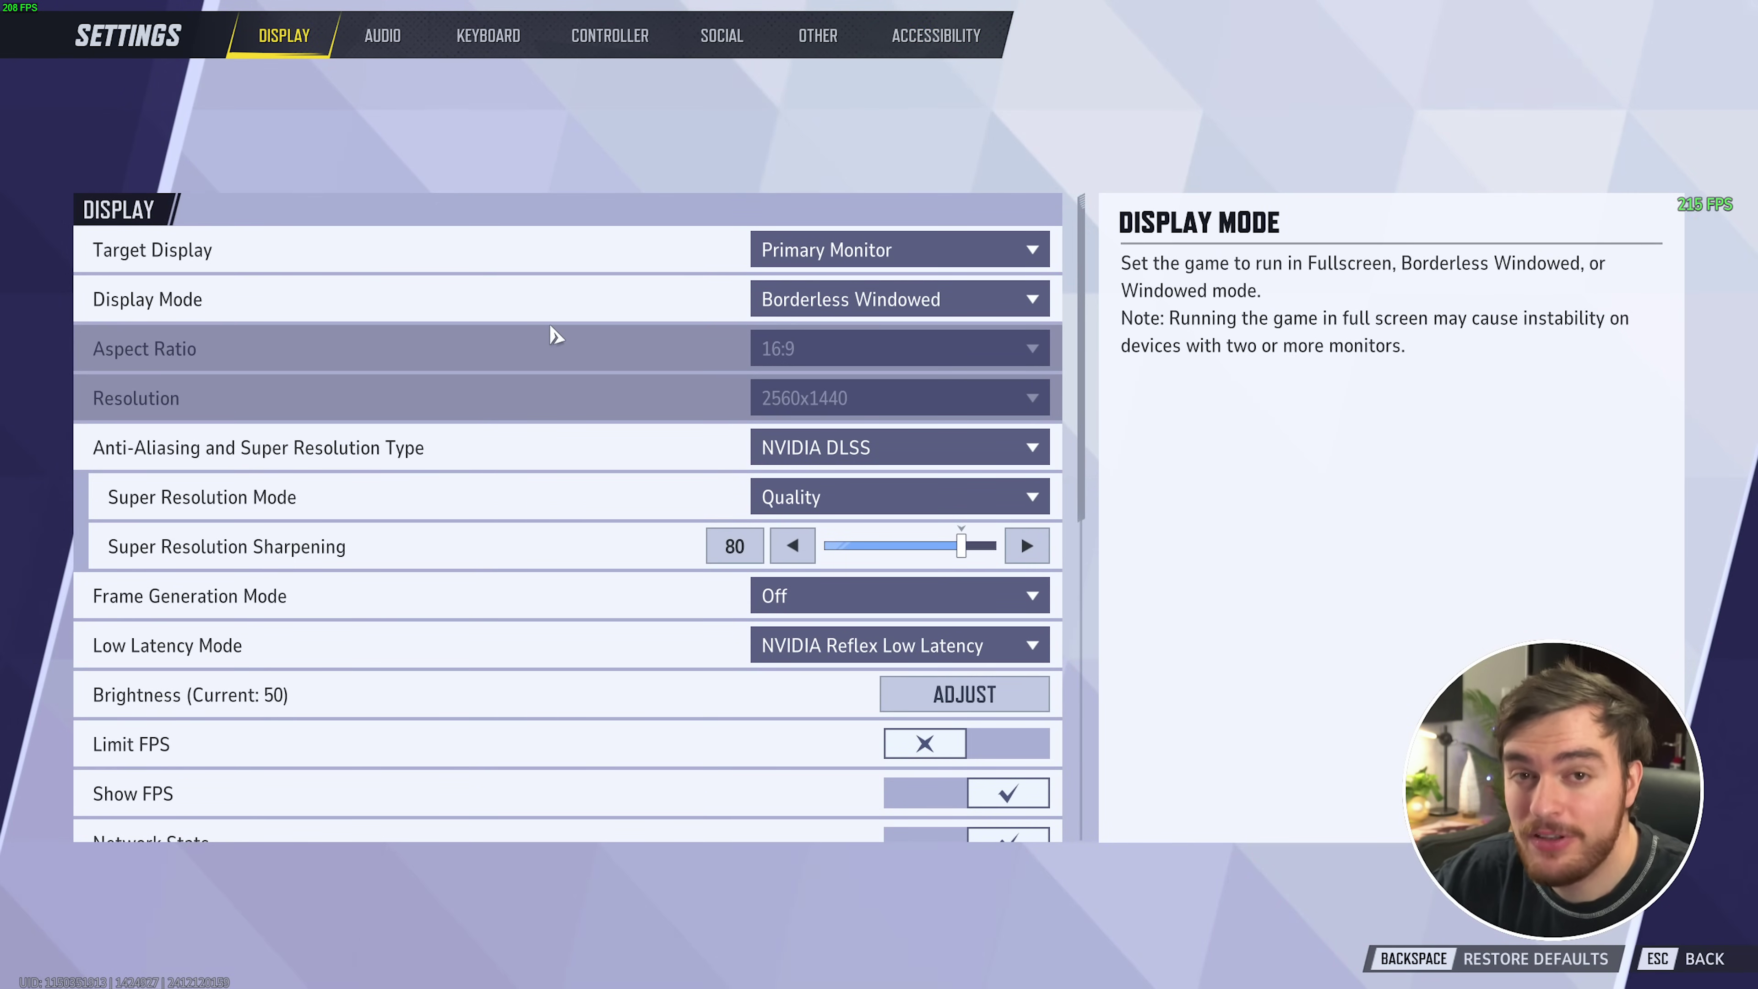
{"action": "scroll", "coordinate": [581, 389], "scroll_direction": "down", "scroll_amount": 6}
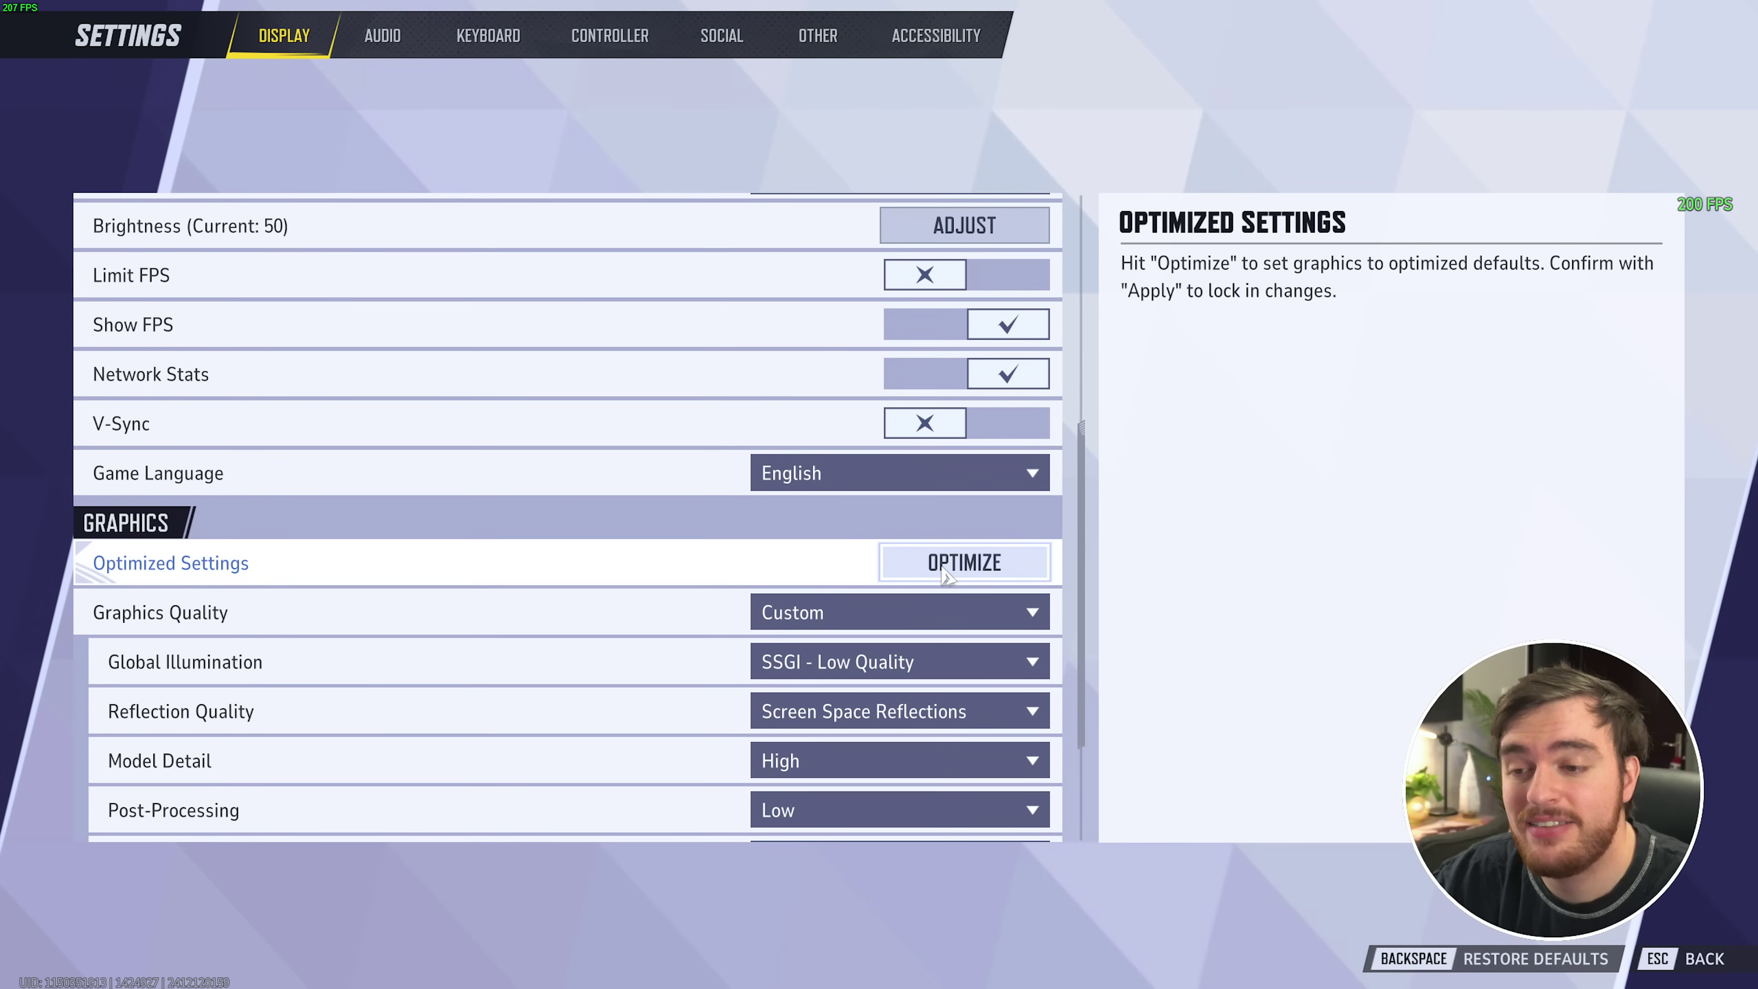
{"action": "left_click", "coordinate": [946, 574]}
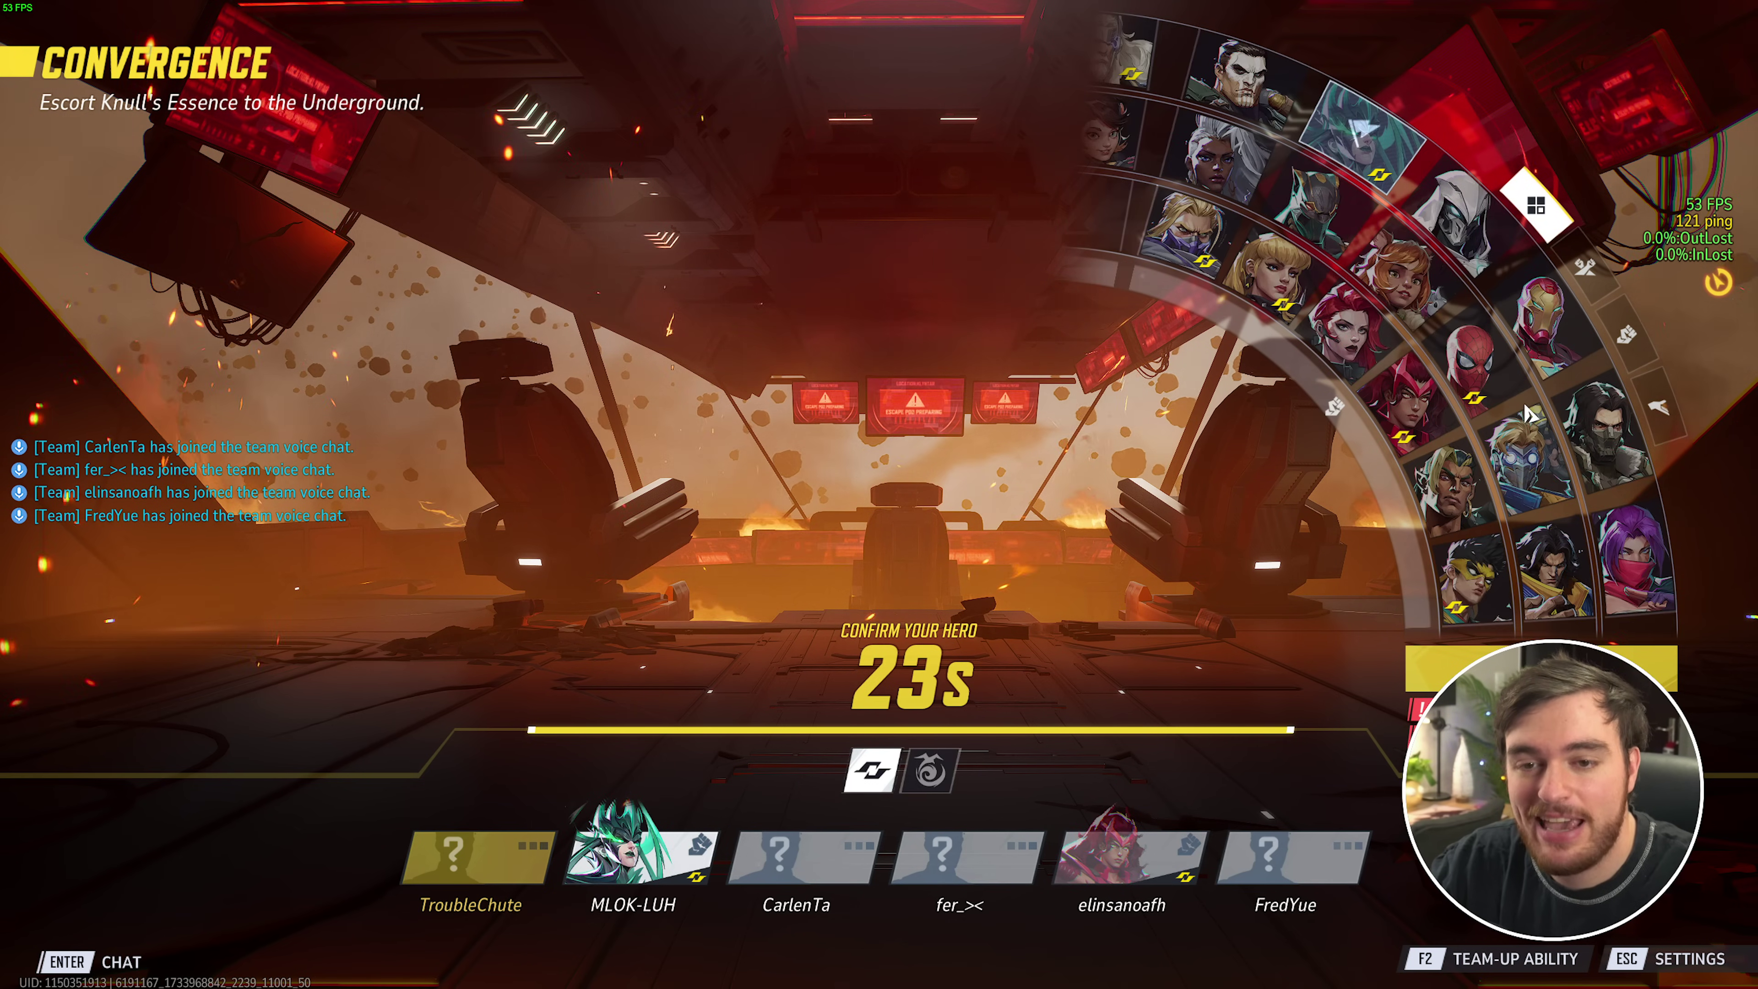
Step: Choose Iron Man as the hero for the Convergence match and confirm the selection
{"action": "left_click", "coordinate": [1426, 299]}
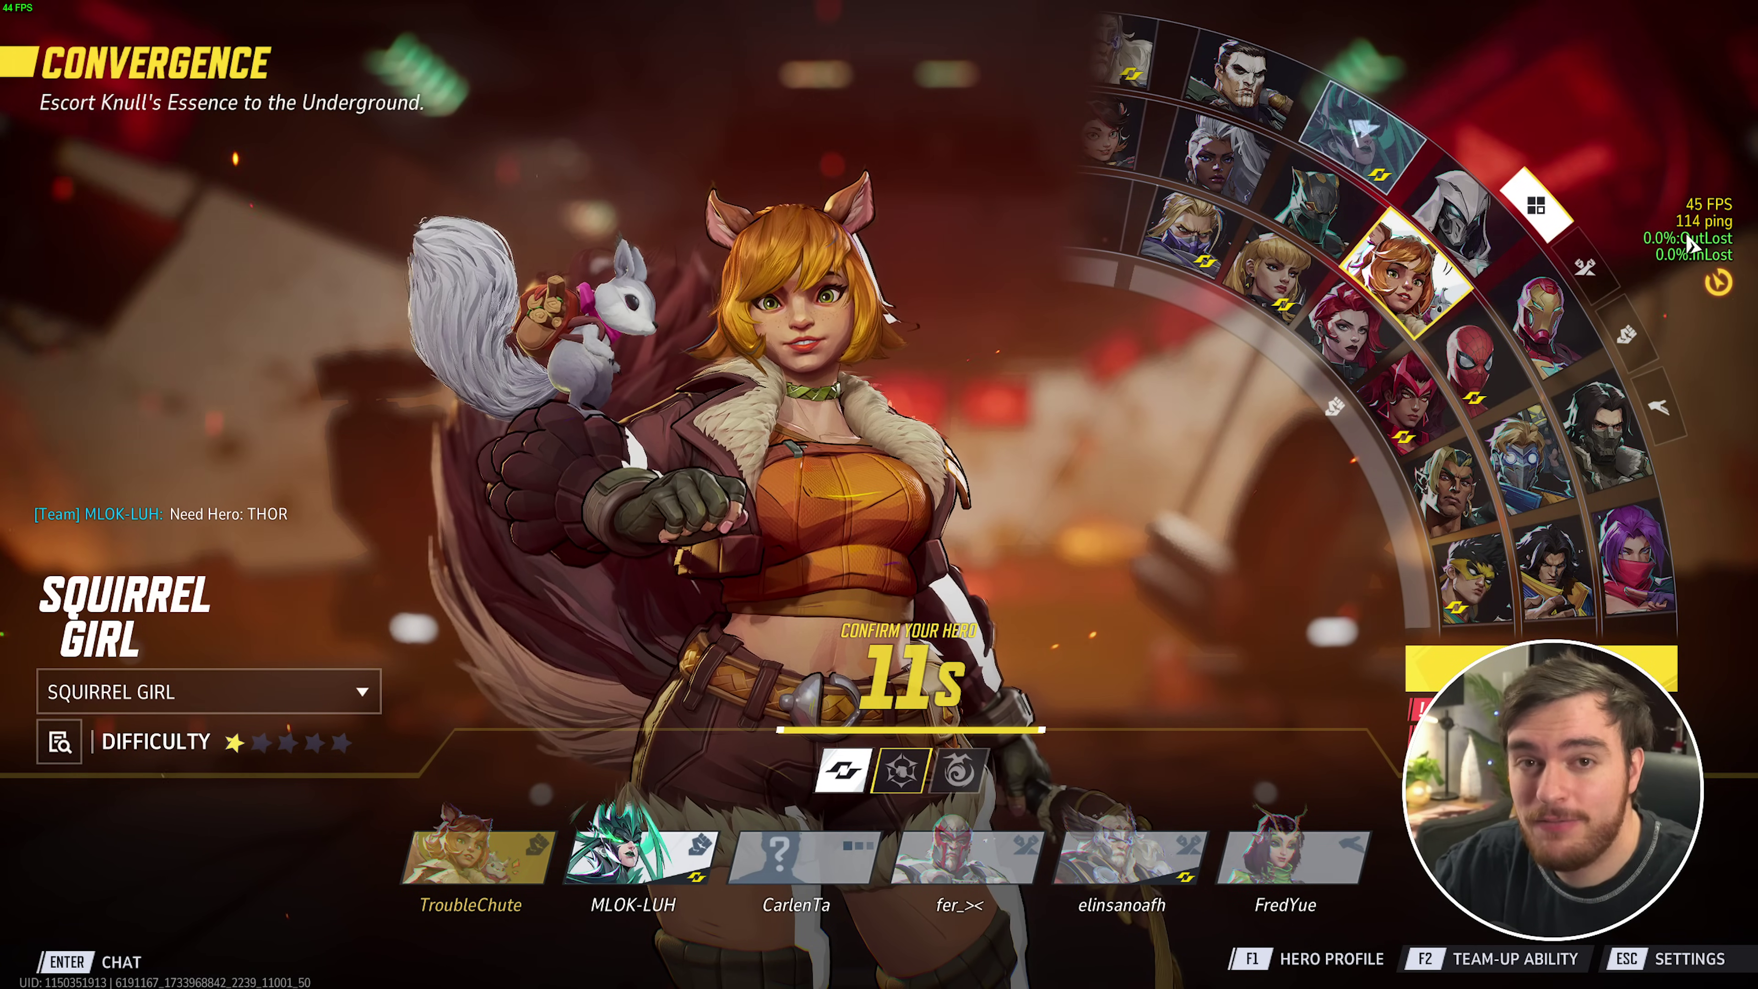
{"action": "left_click", "coordinate": [1543, 325]}
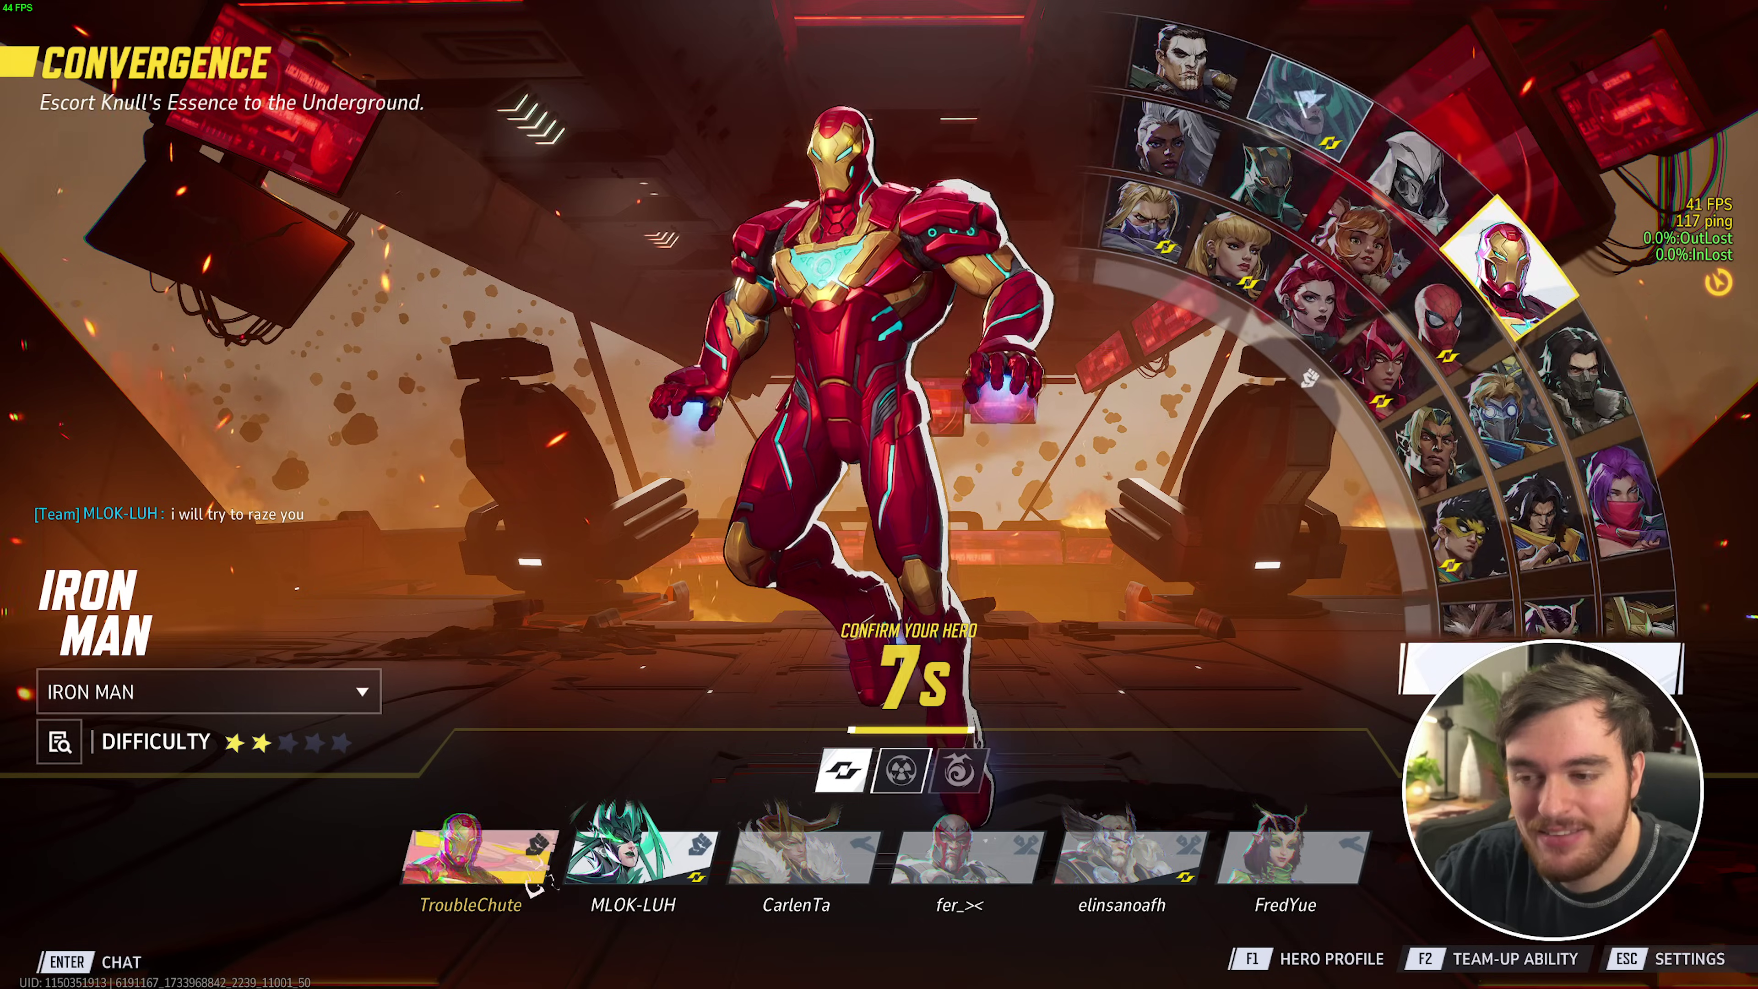
{"action": "left_click", "coordinate": [1540, 669]}
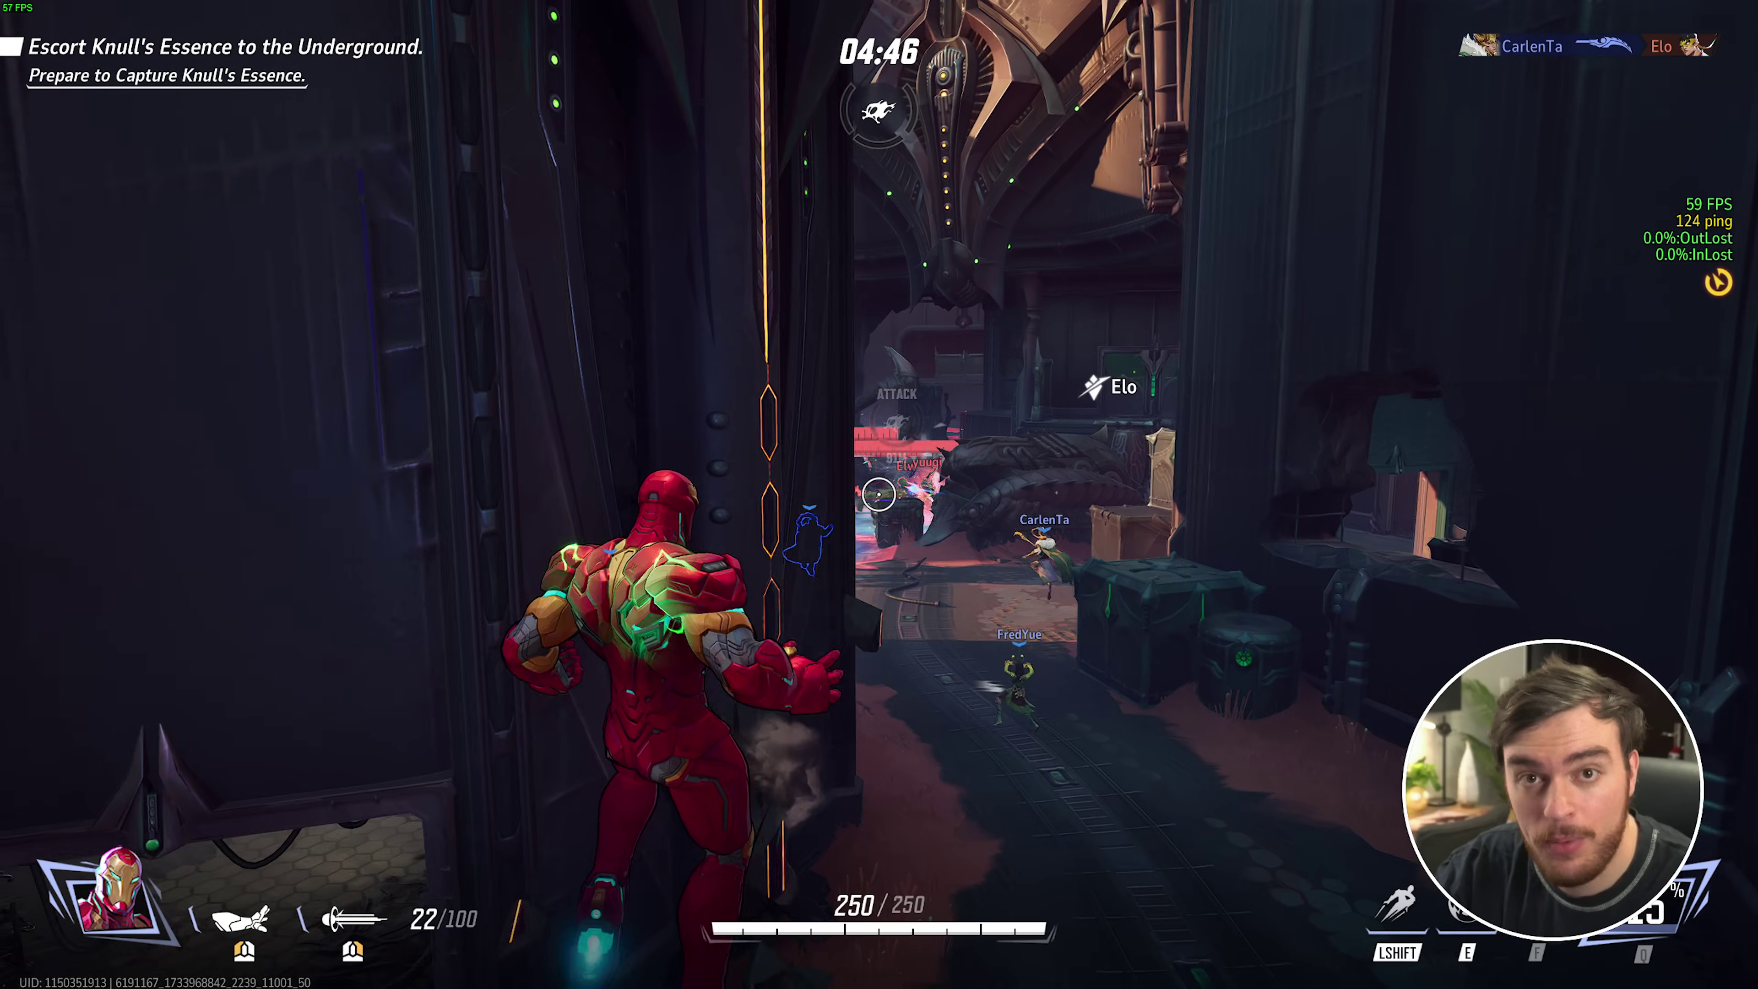
Step: Lower Super Resolution Mode through Ultra Quality to Quality in the in-match display settings, apply it and return to the match
{"action": "key", "text": "Escape"}
{"action": "left_click", "coordinate": [932, 411]}
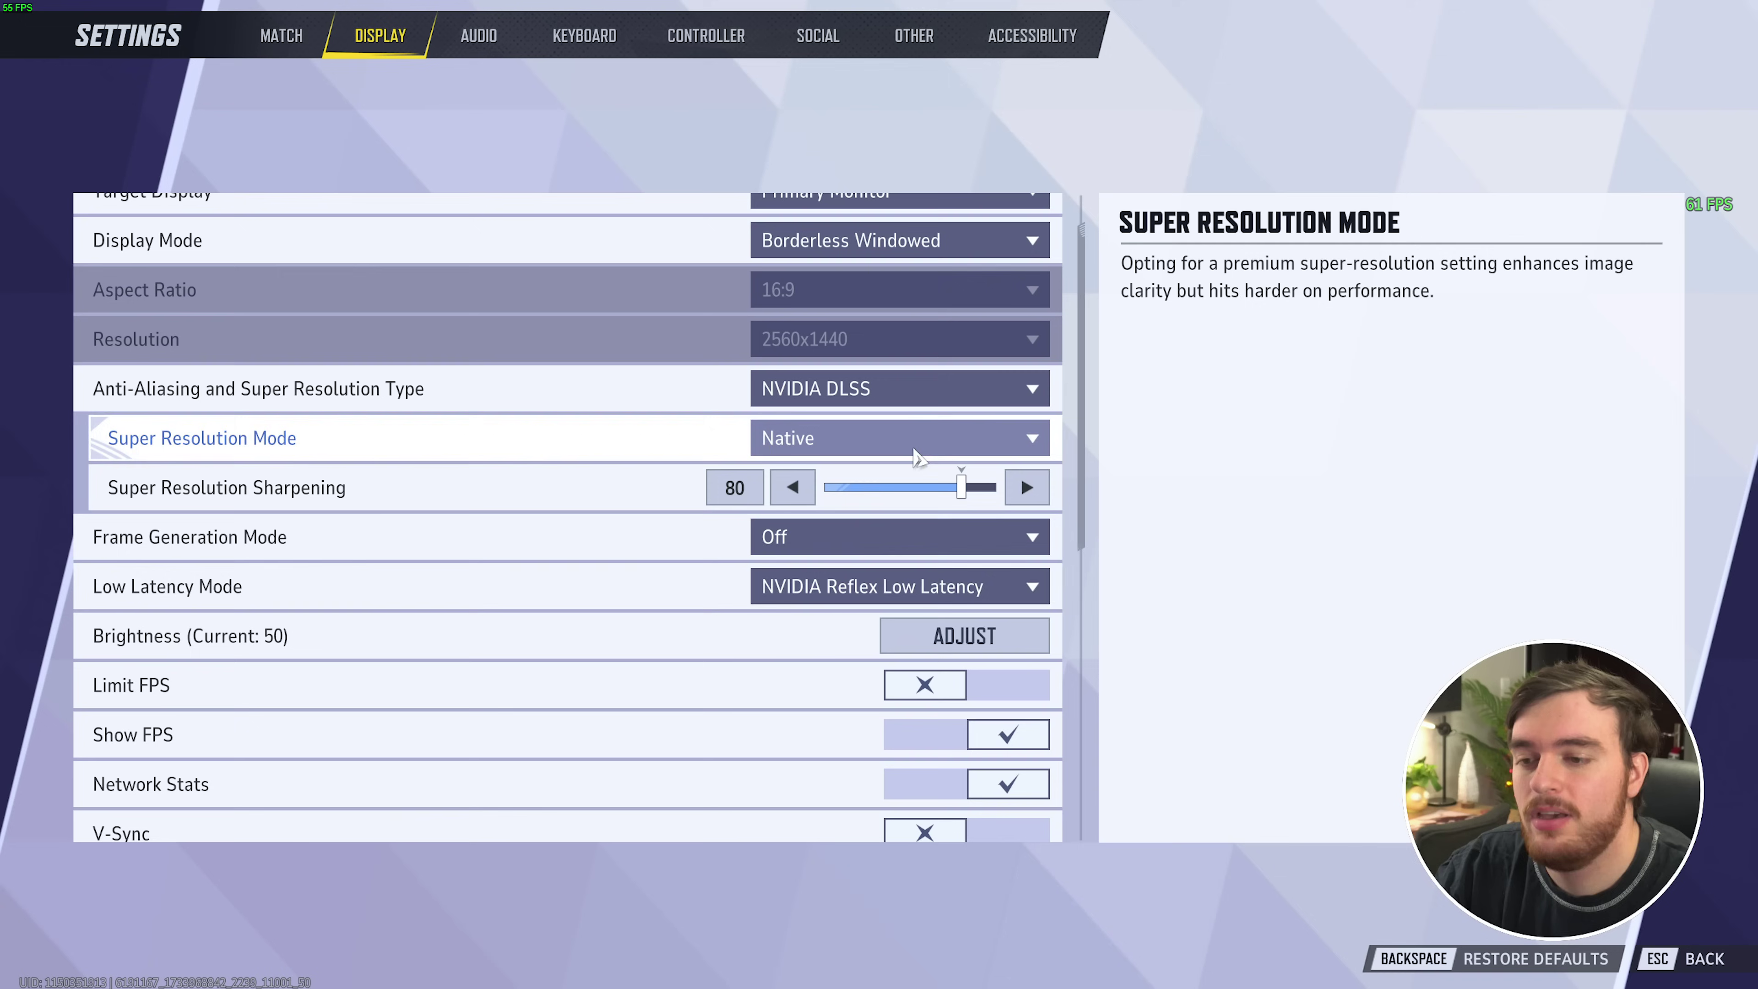
{"action": "left_click", "coordinate": [909, 541]}
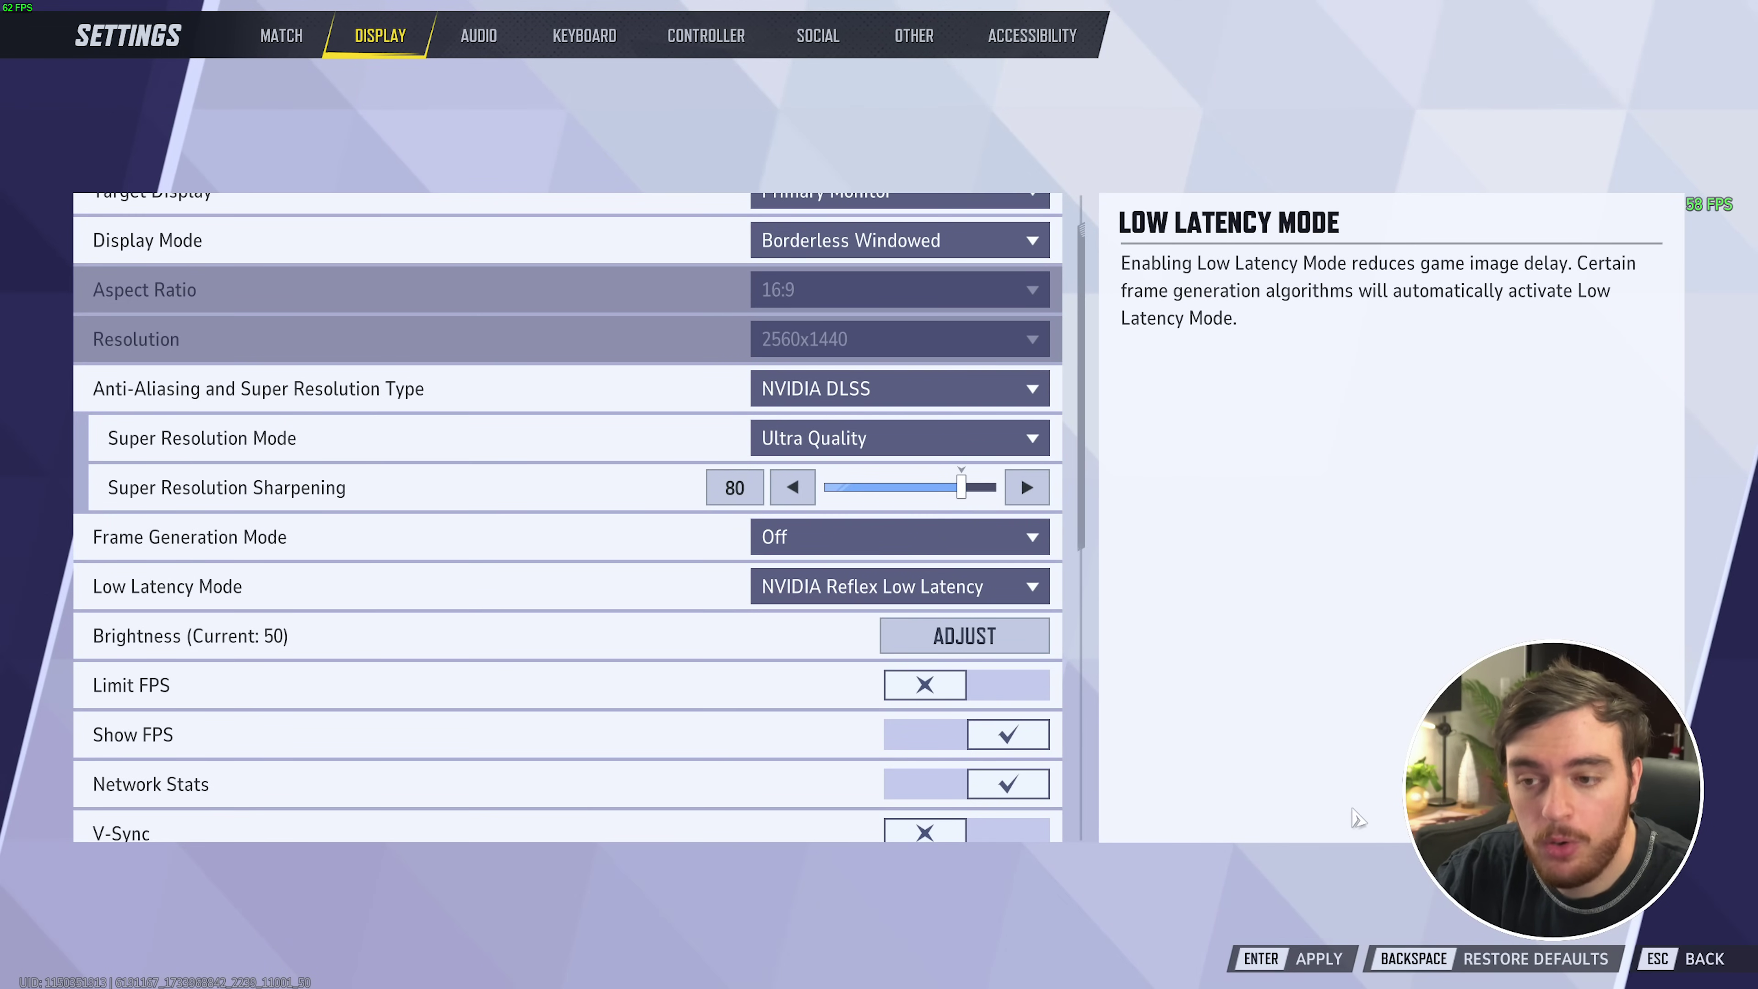
{"action": "left_click", "coordinate": [1318, 958]}
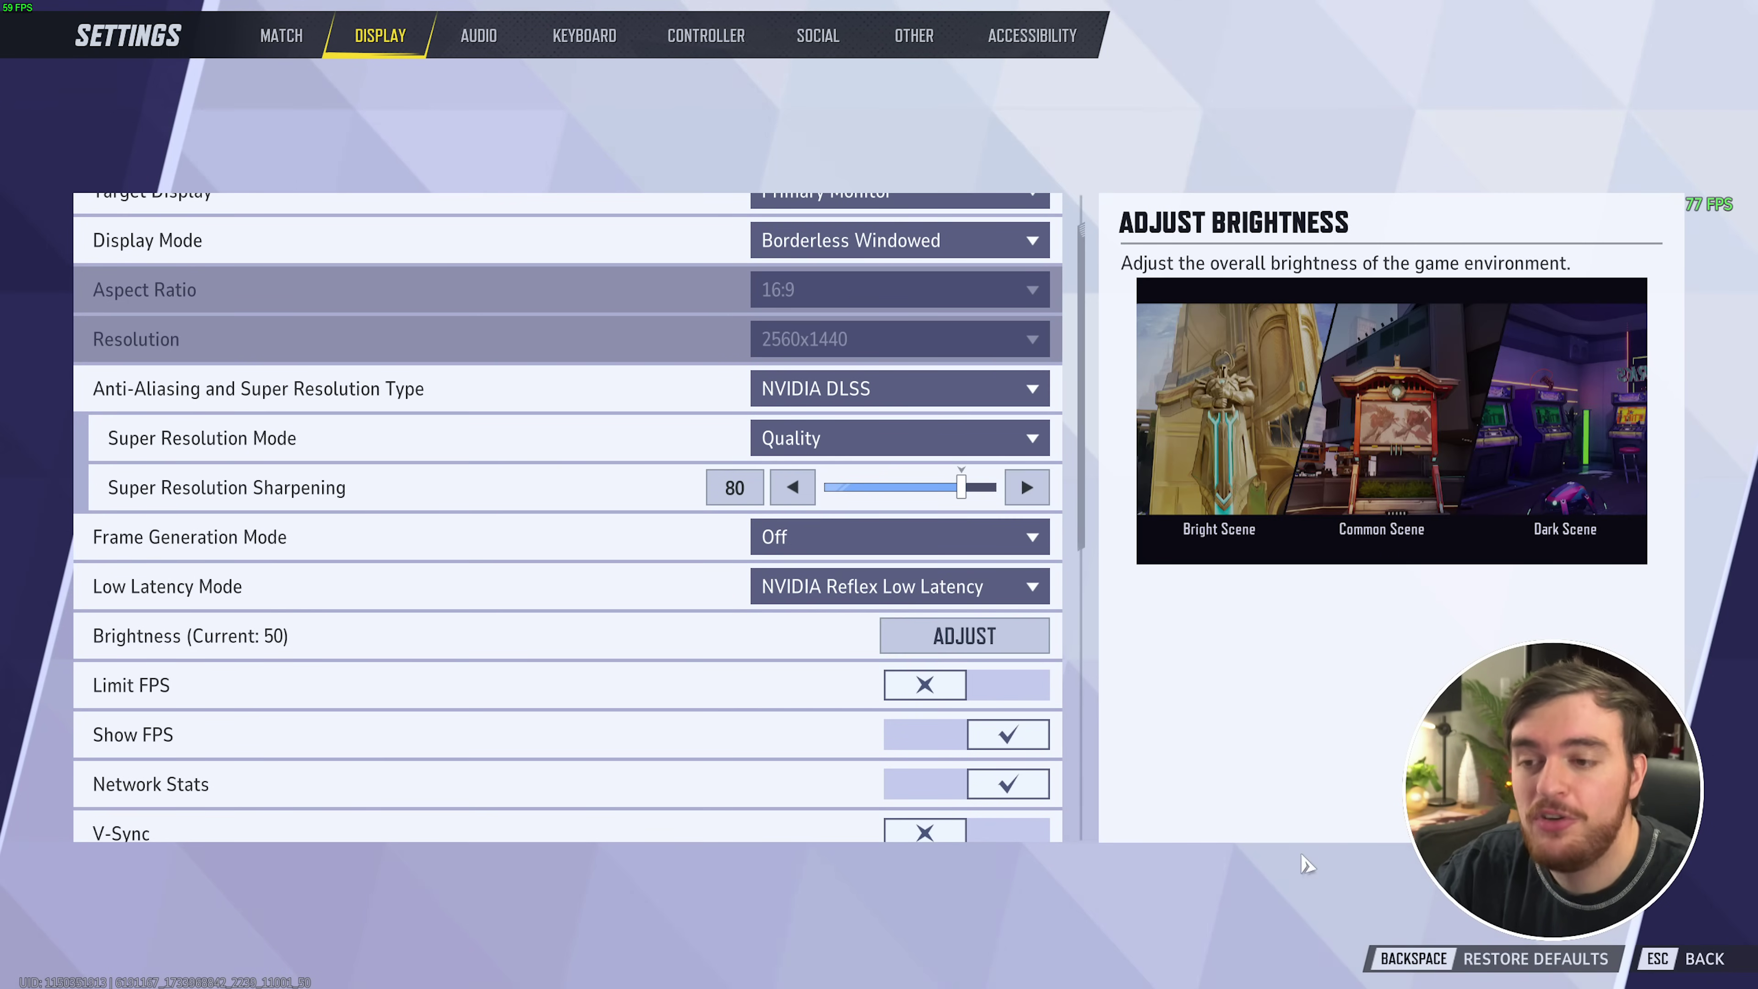
{"action": "key", "text": "Escape"}
{"action": "key", "text": "Escape"}
Step: Fire Iron Man's weapon in the match to check the frame rate with Quality super resolution
{"action": "left_click", "coordinate": [878, 493]}
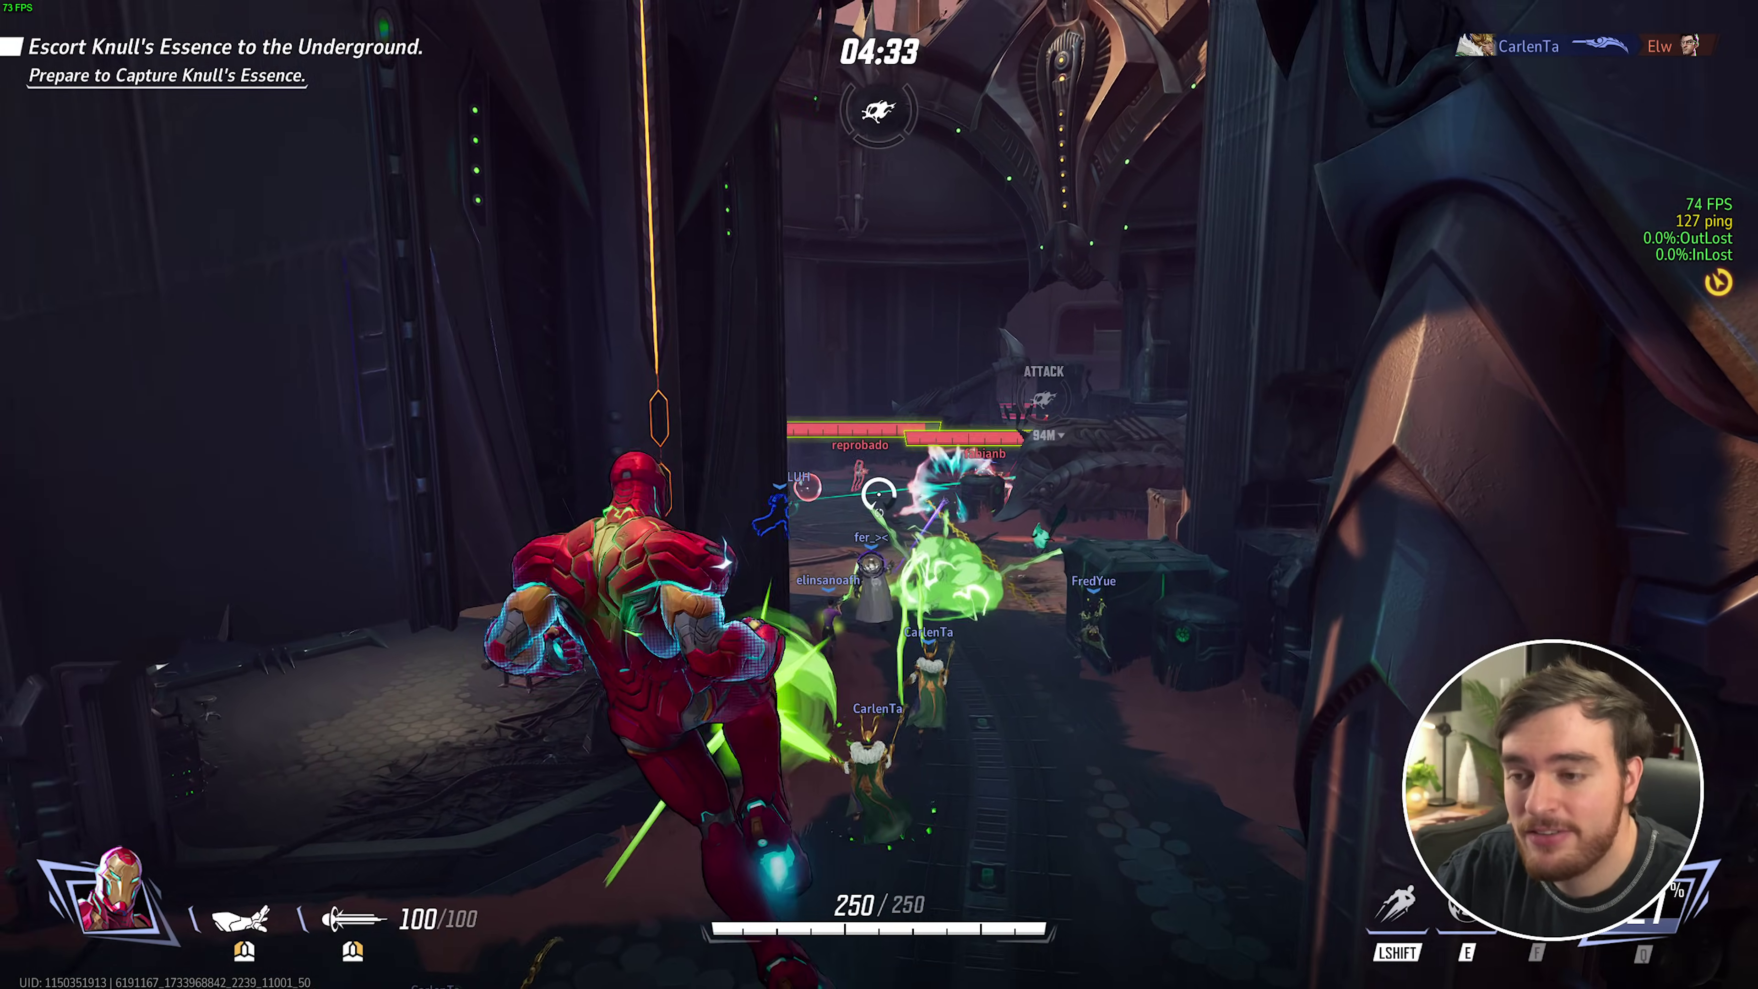
{"action": "left_click", "coordinate": [878, 494]}
{"action": "left_click", "coordinate": [878, 494]}
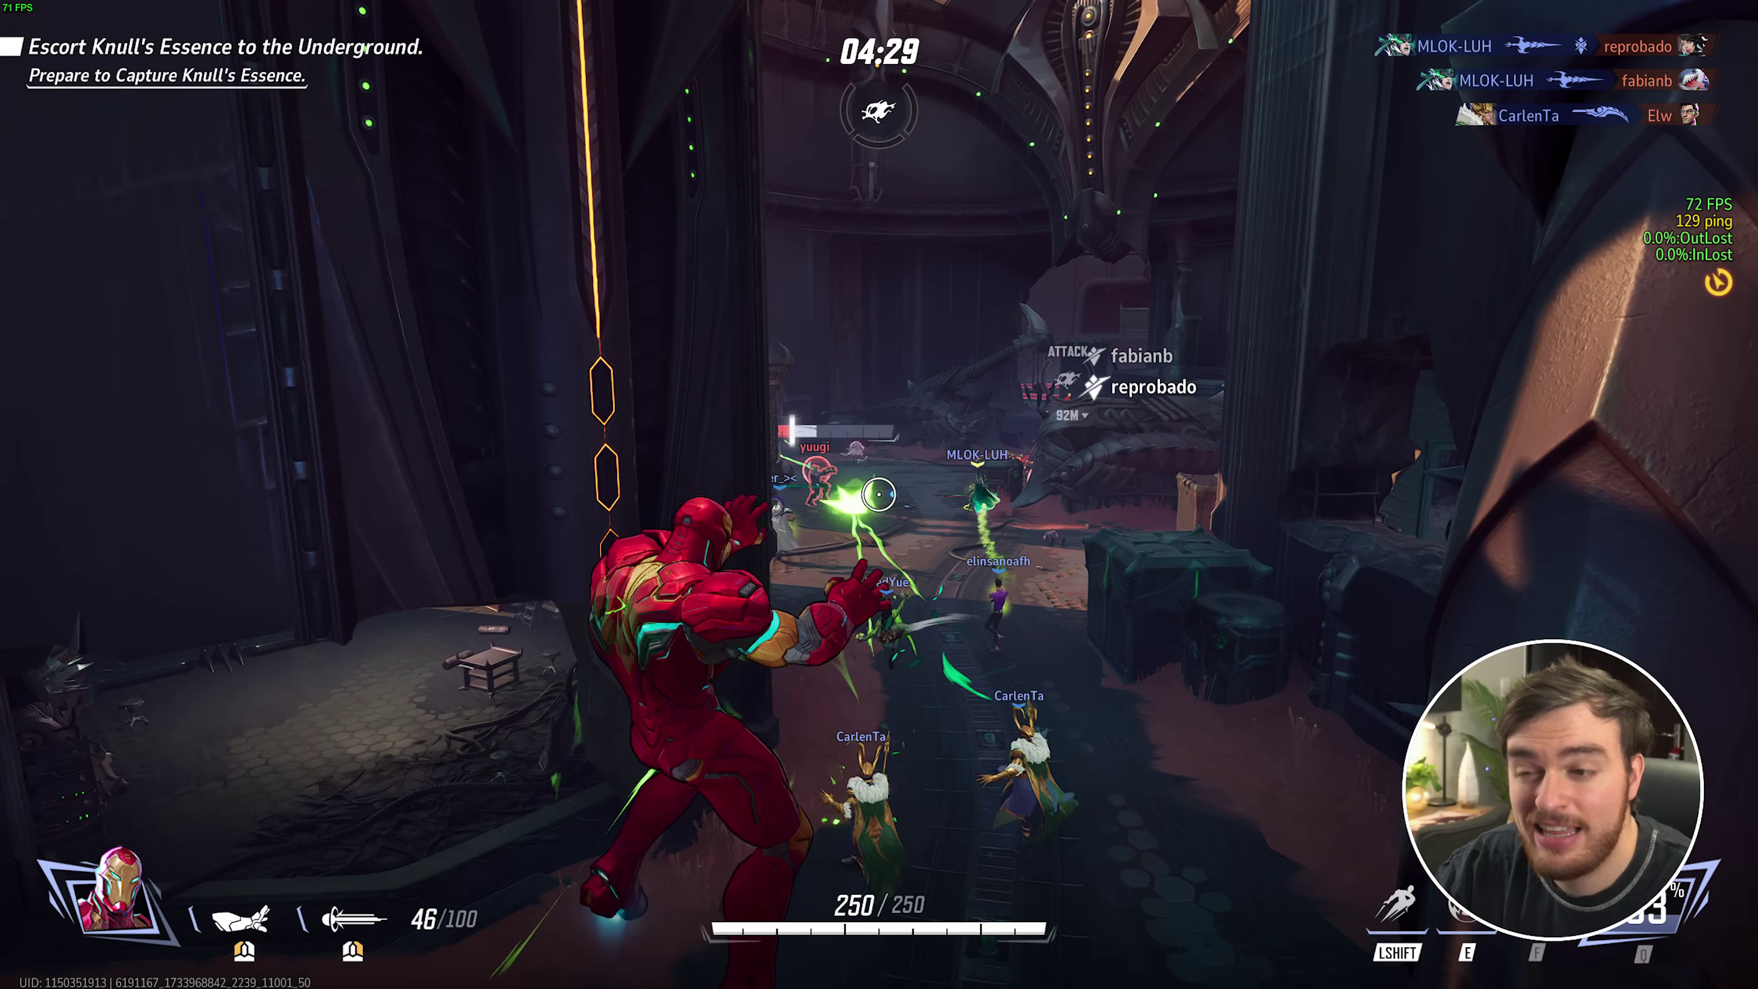
{"action": "left_click", "coordinate": [878, 494]}
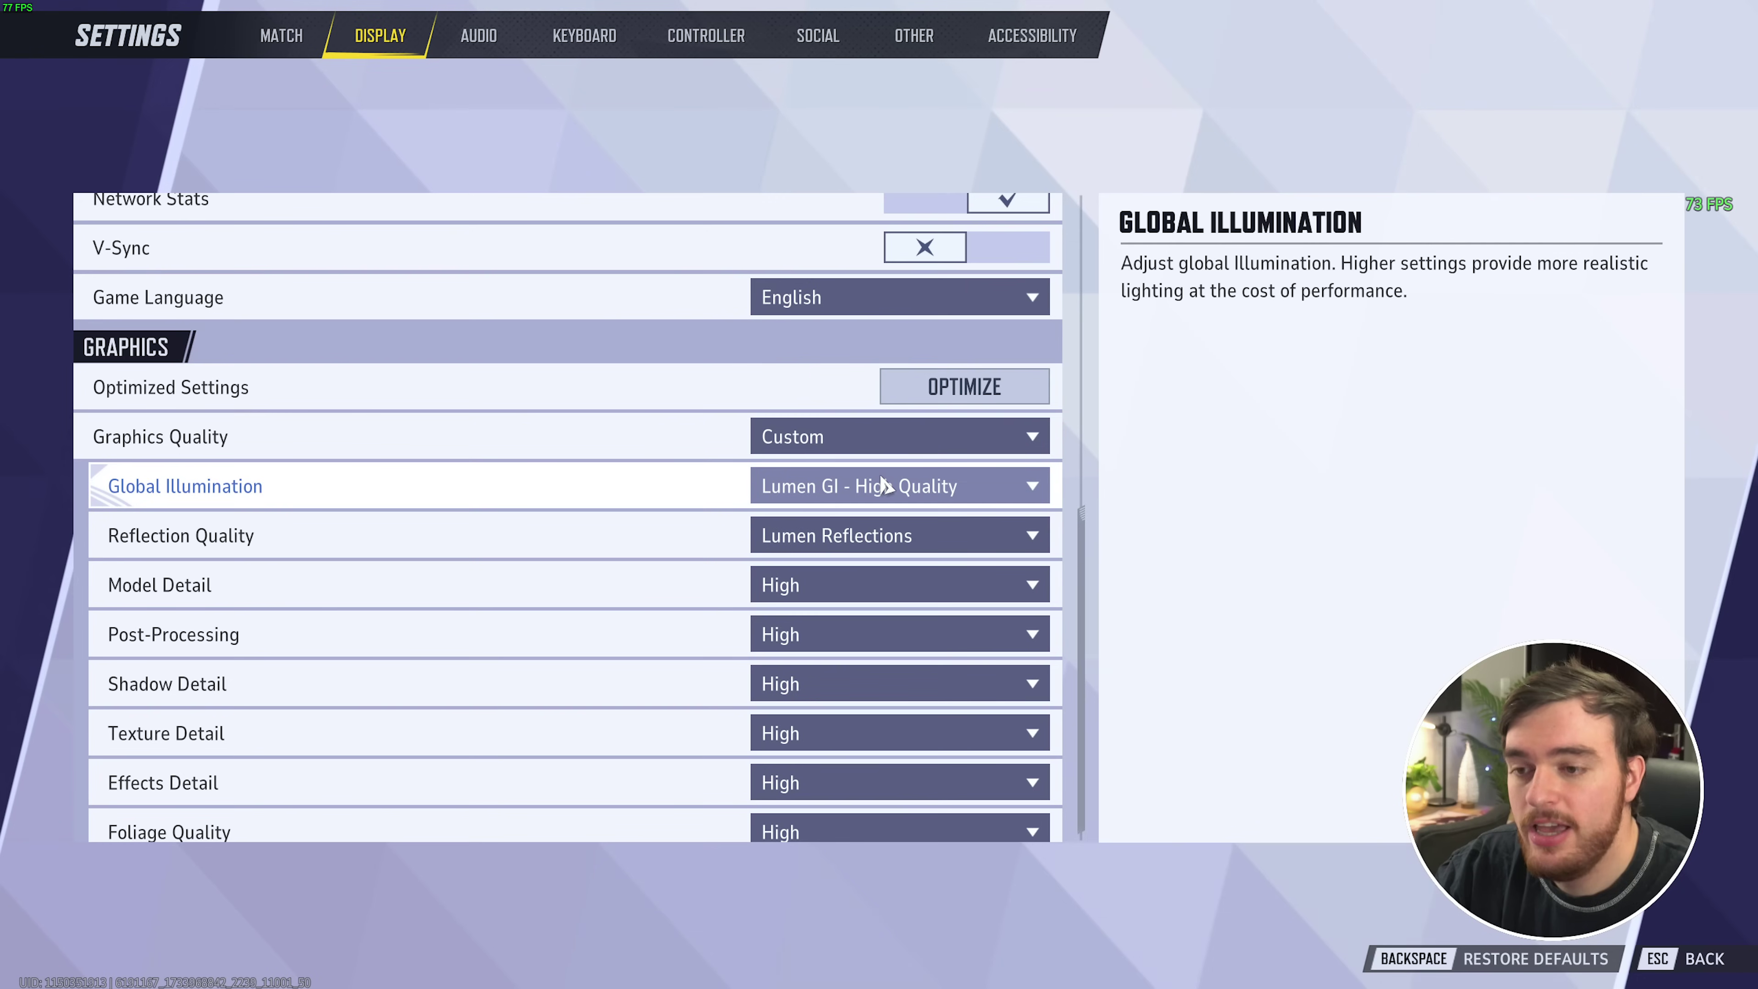
Step: Set Global Illumination to SSGI - High Quality and Reflection Quality to Screen Space Reflections, and apply the changes
{"action": "left_click", "coordinate": [885, 486]}
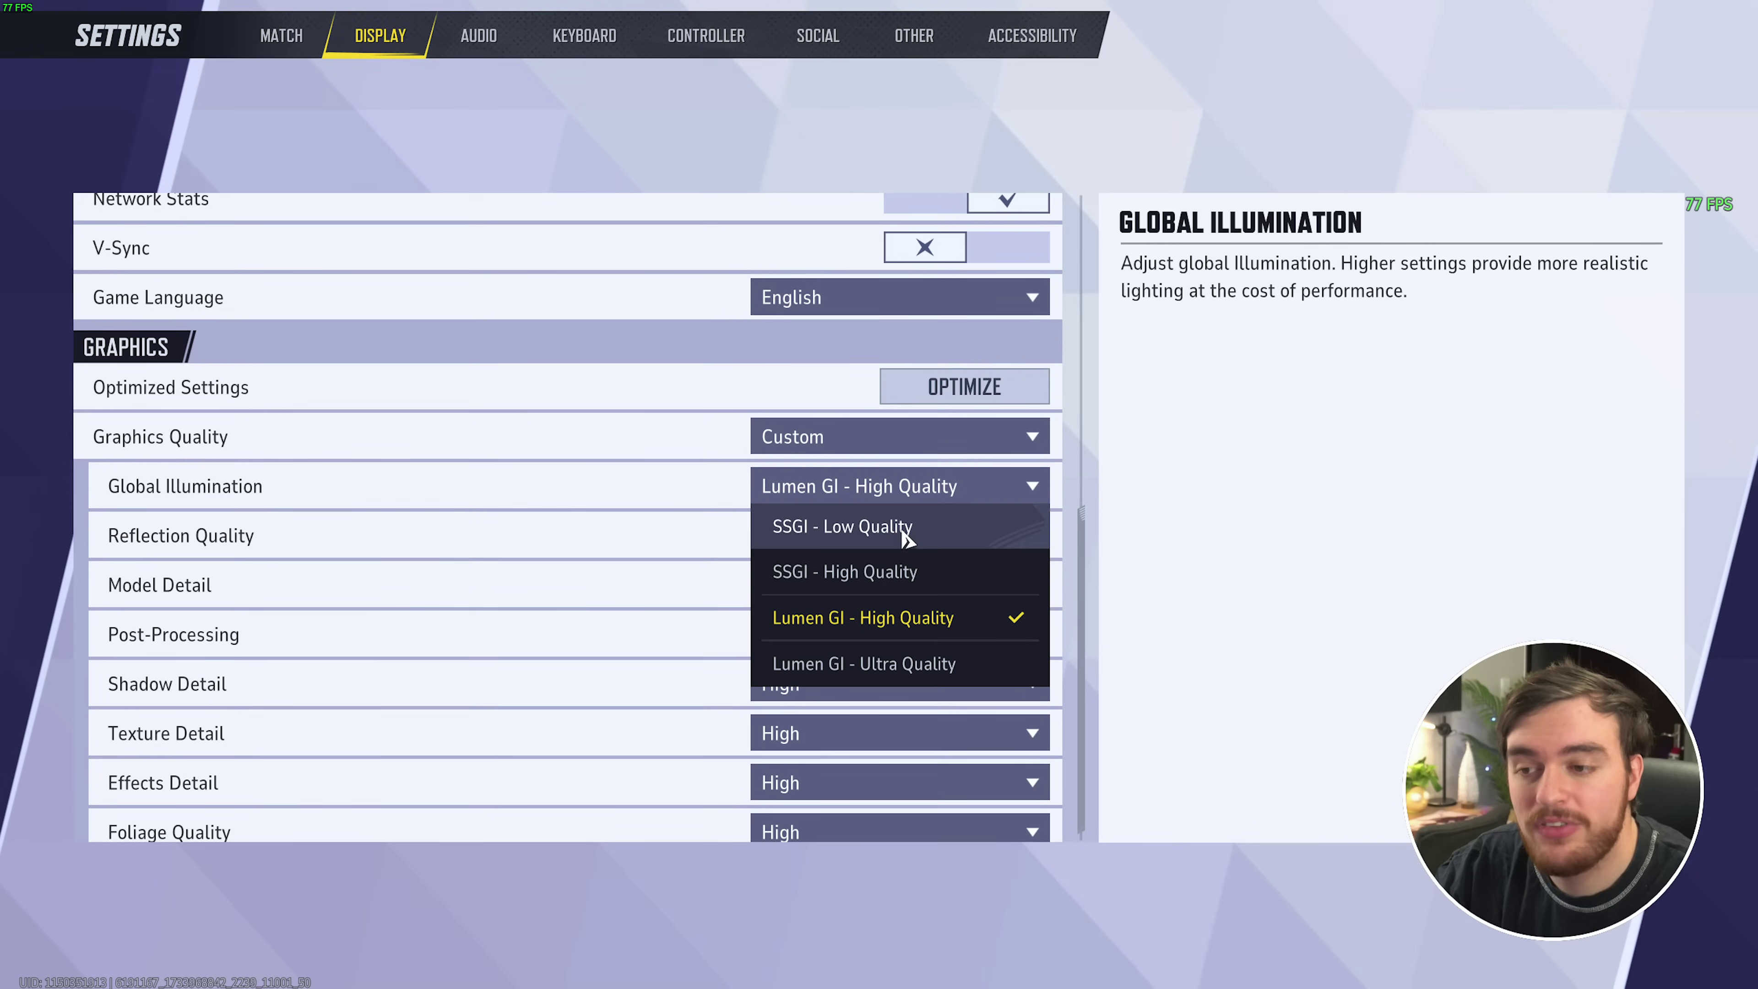
{"action": "left_click", "coordinate": [892, 564]}
{"action": "left_click", "coordinate": [840, 540]}
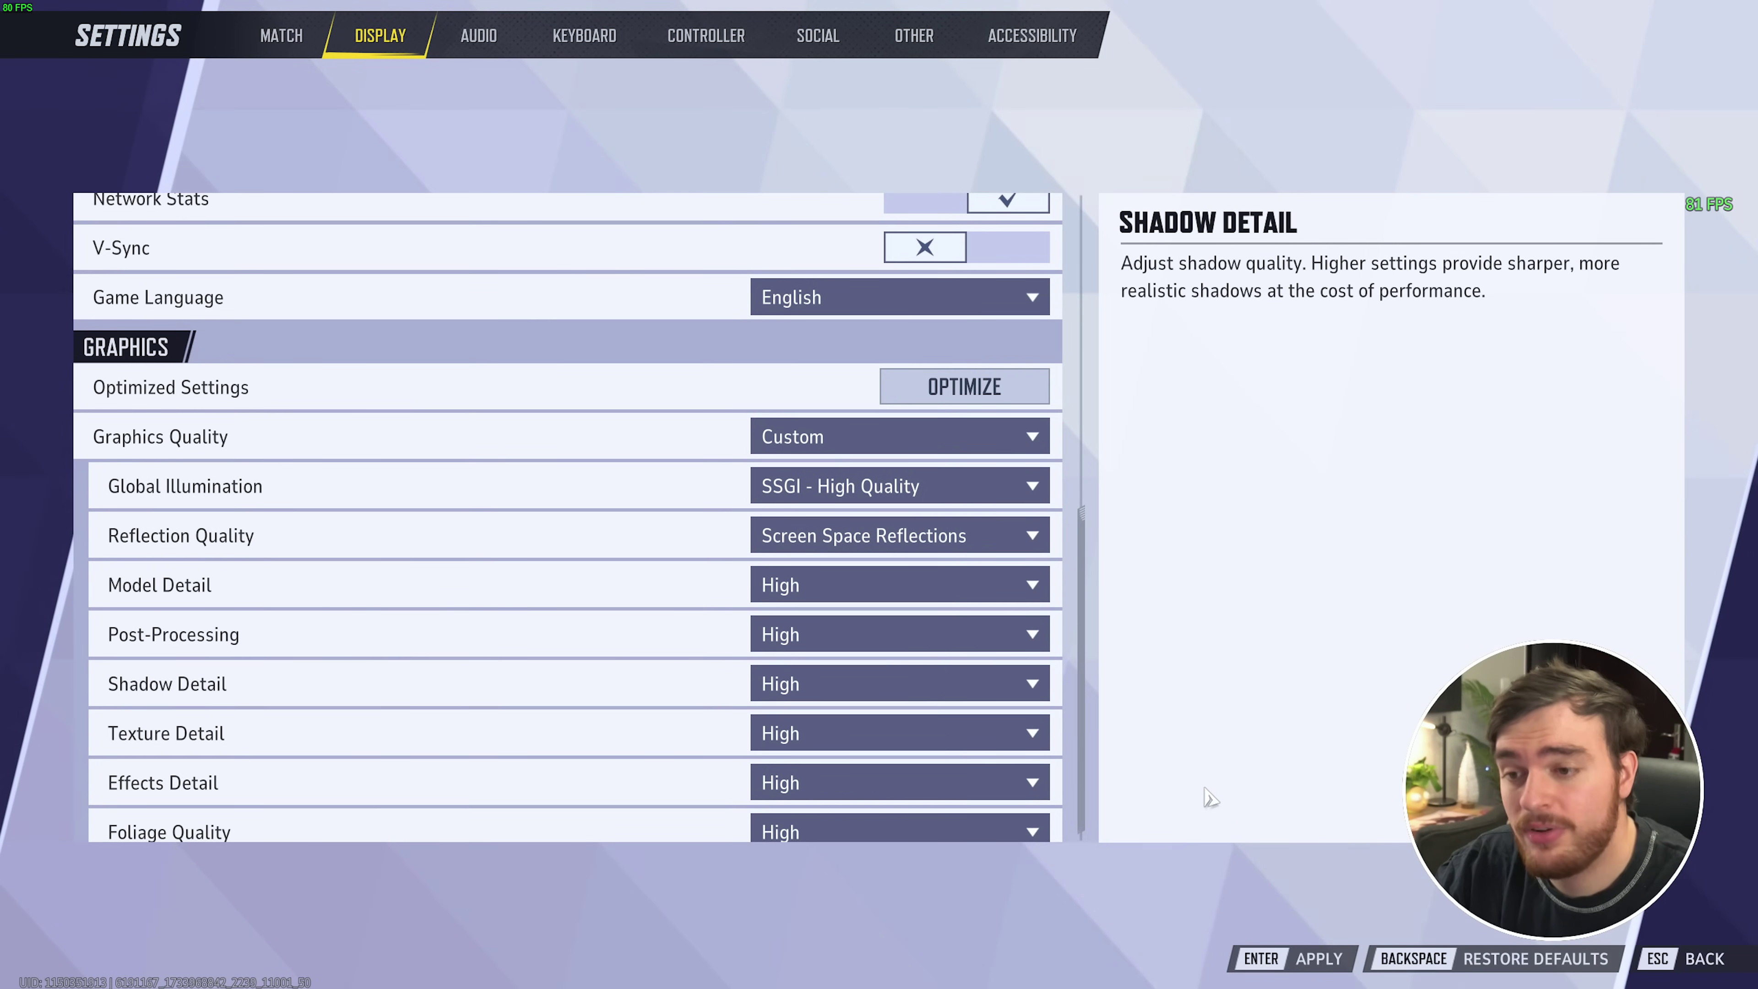
{"action": "left_click", "coordinate": [1289, 959]}
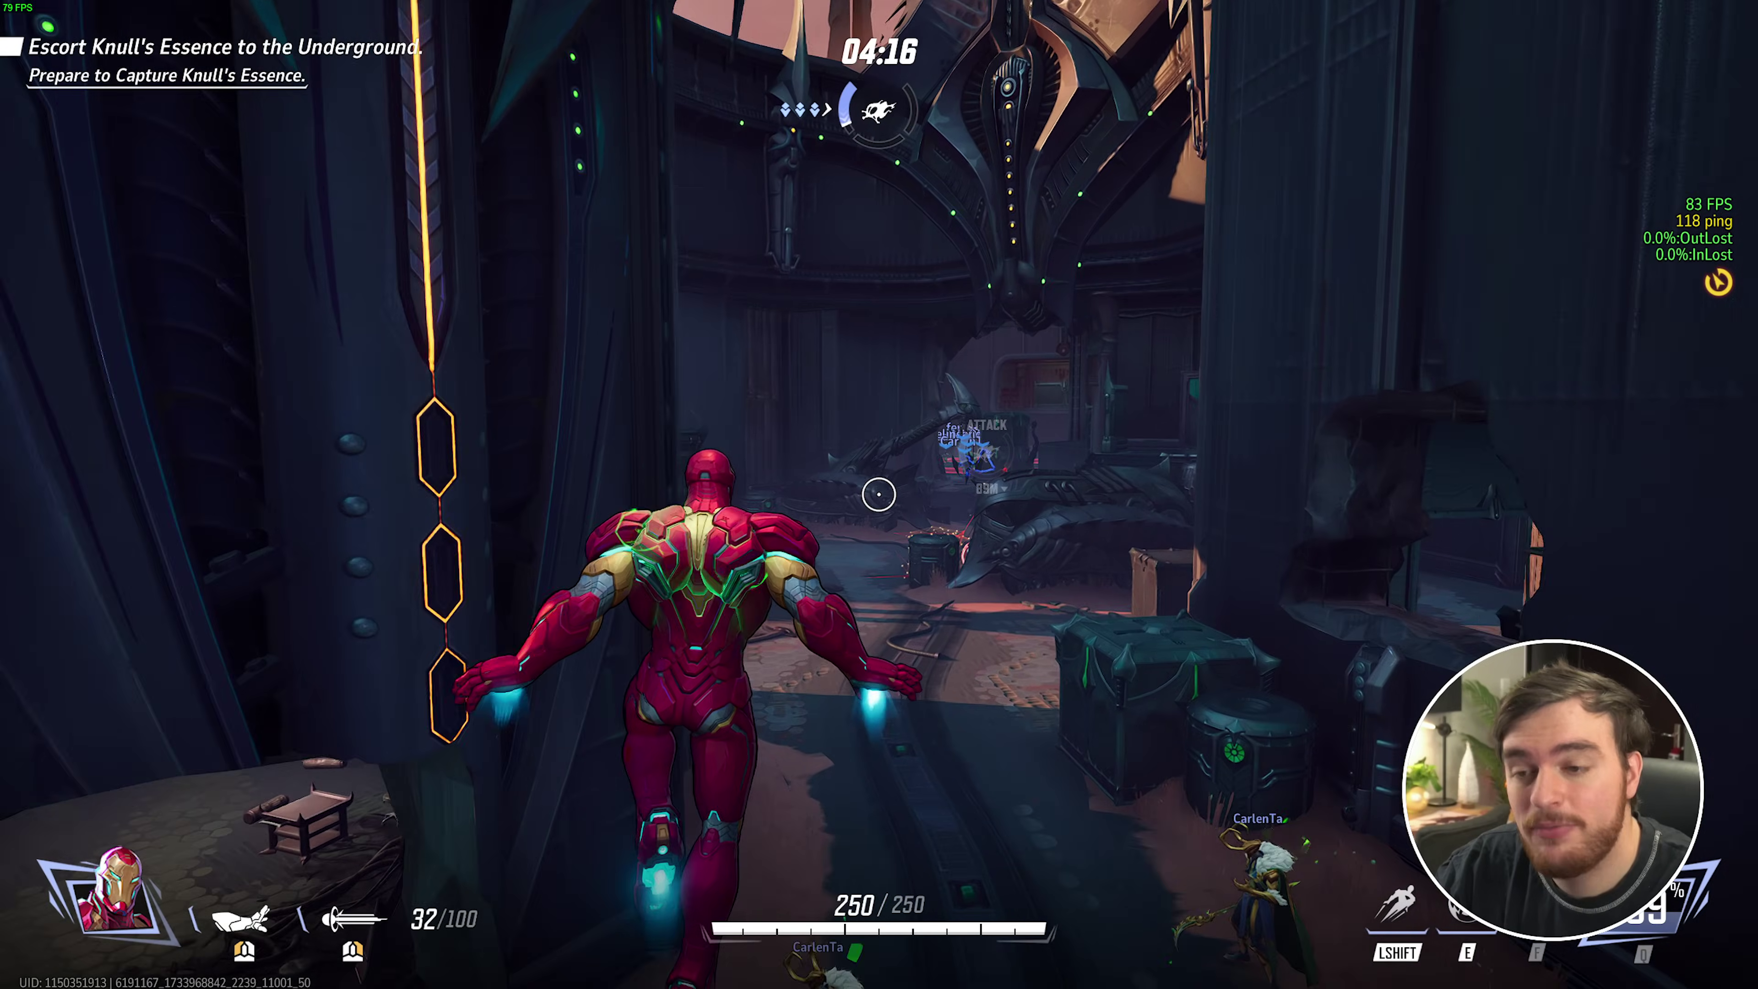
Step: Fly Iron Man to the objective and fire at targets to check the frame rate with screen-space lighting and reflections
{"action": "key", "text": "shift"}
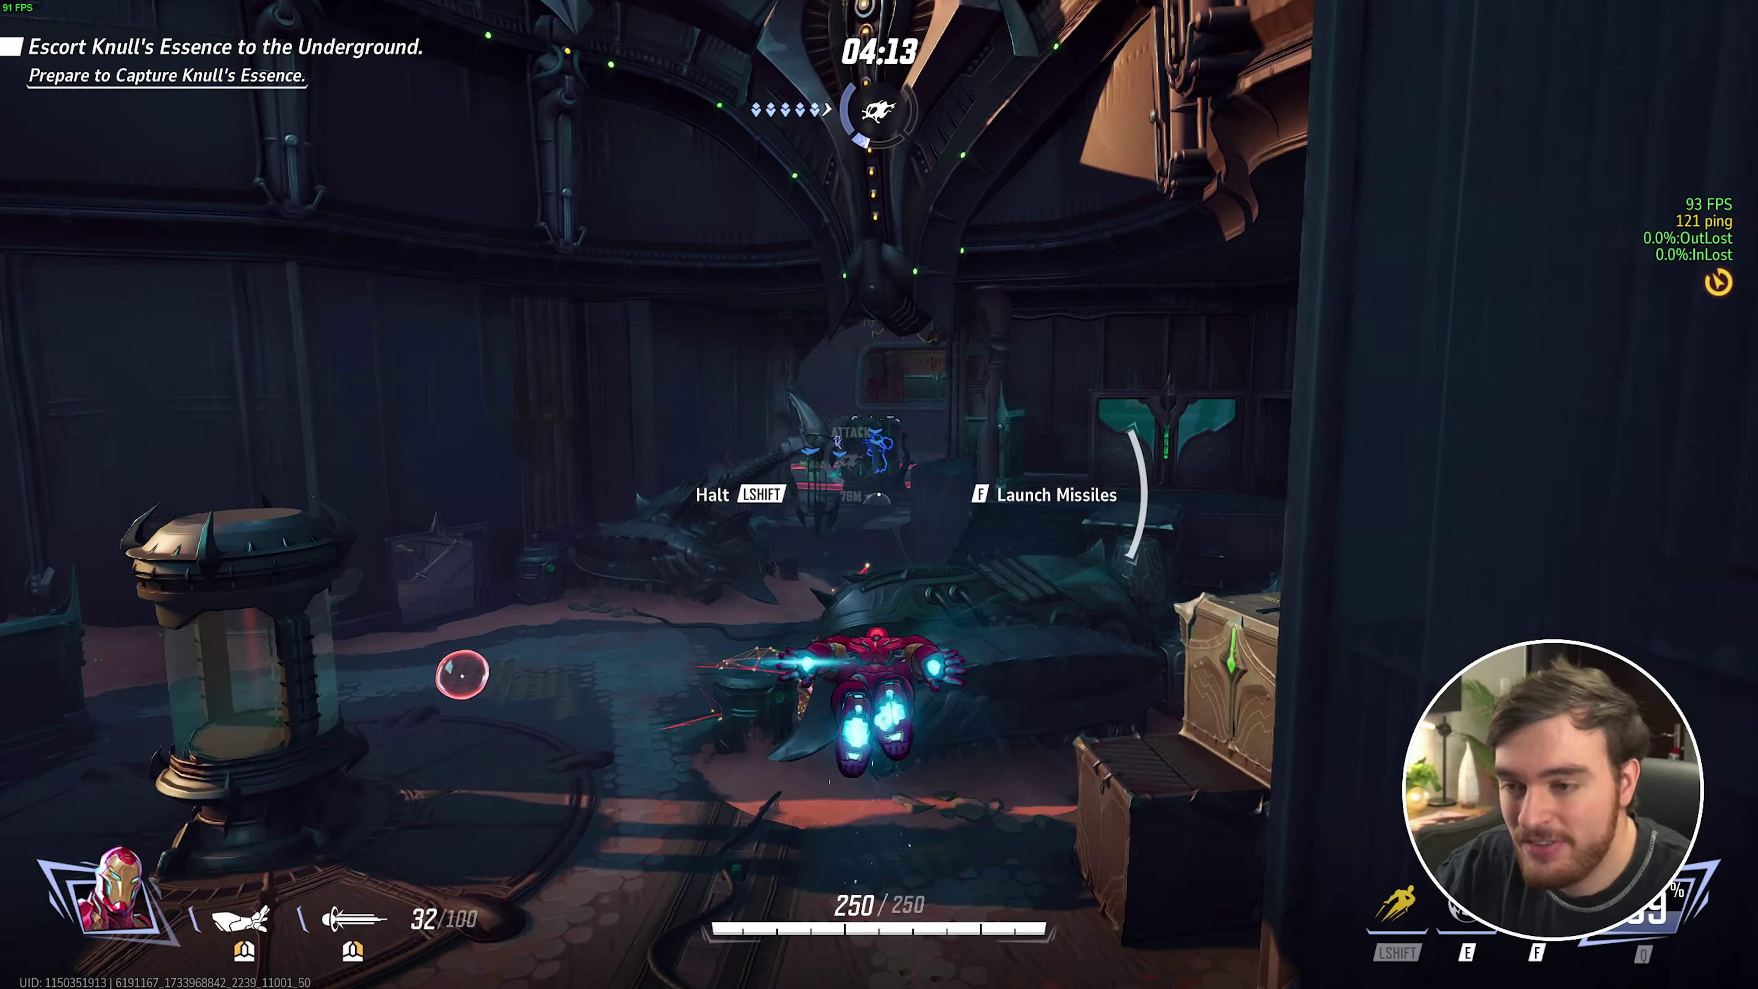
{"action": "key", "text": "shift"}
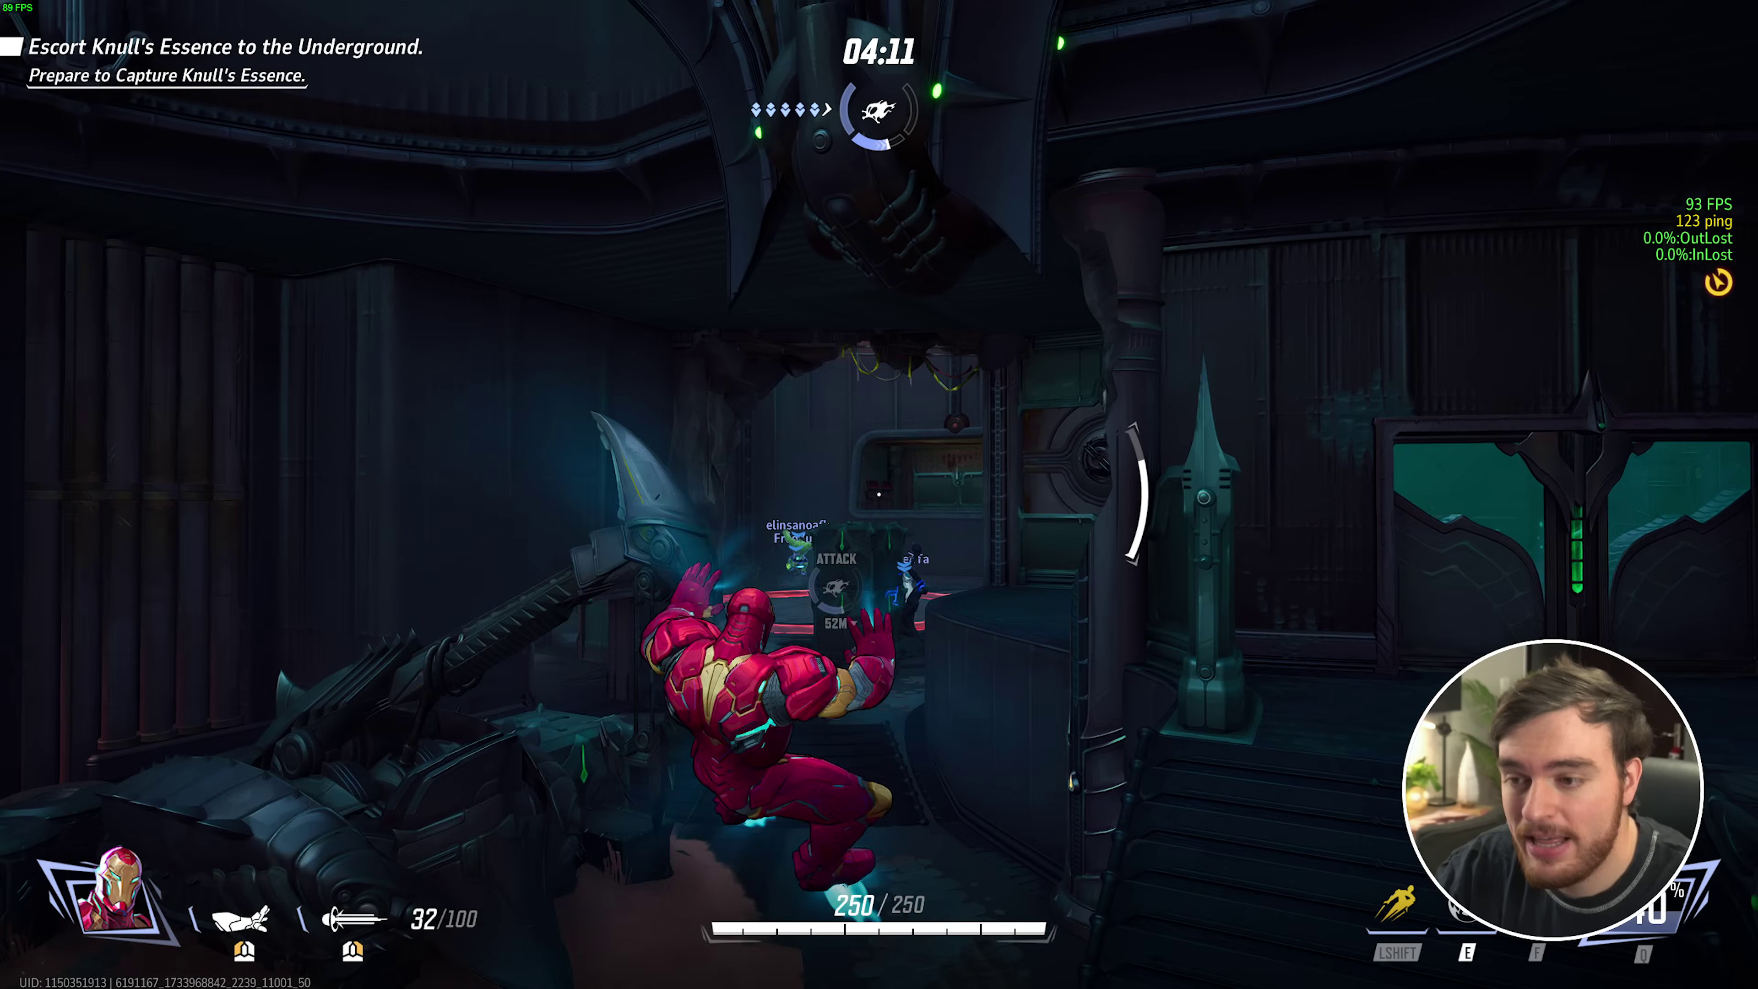
{"action": "key", "text": "shift"}
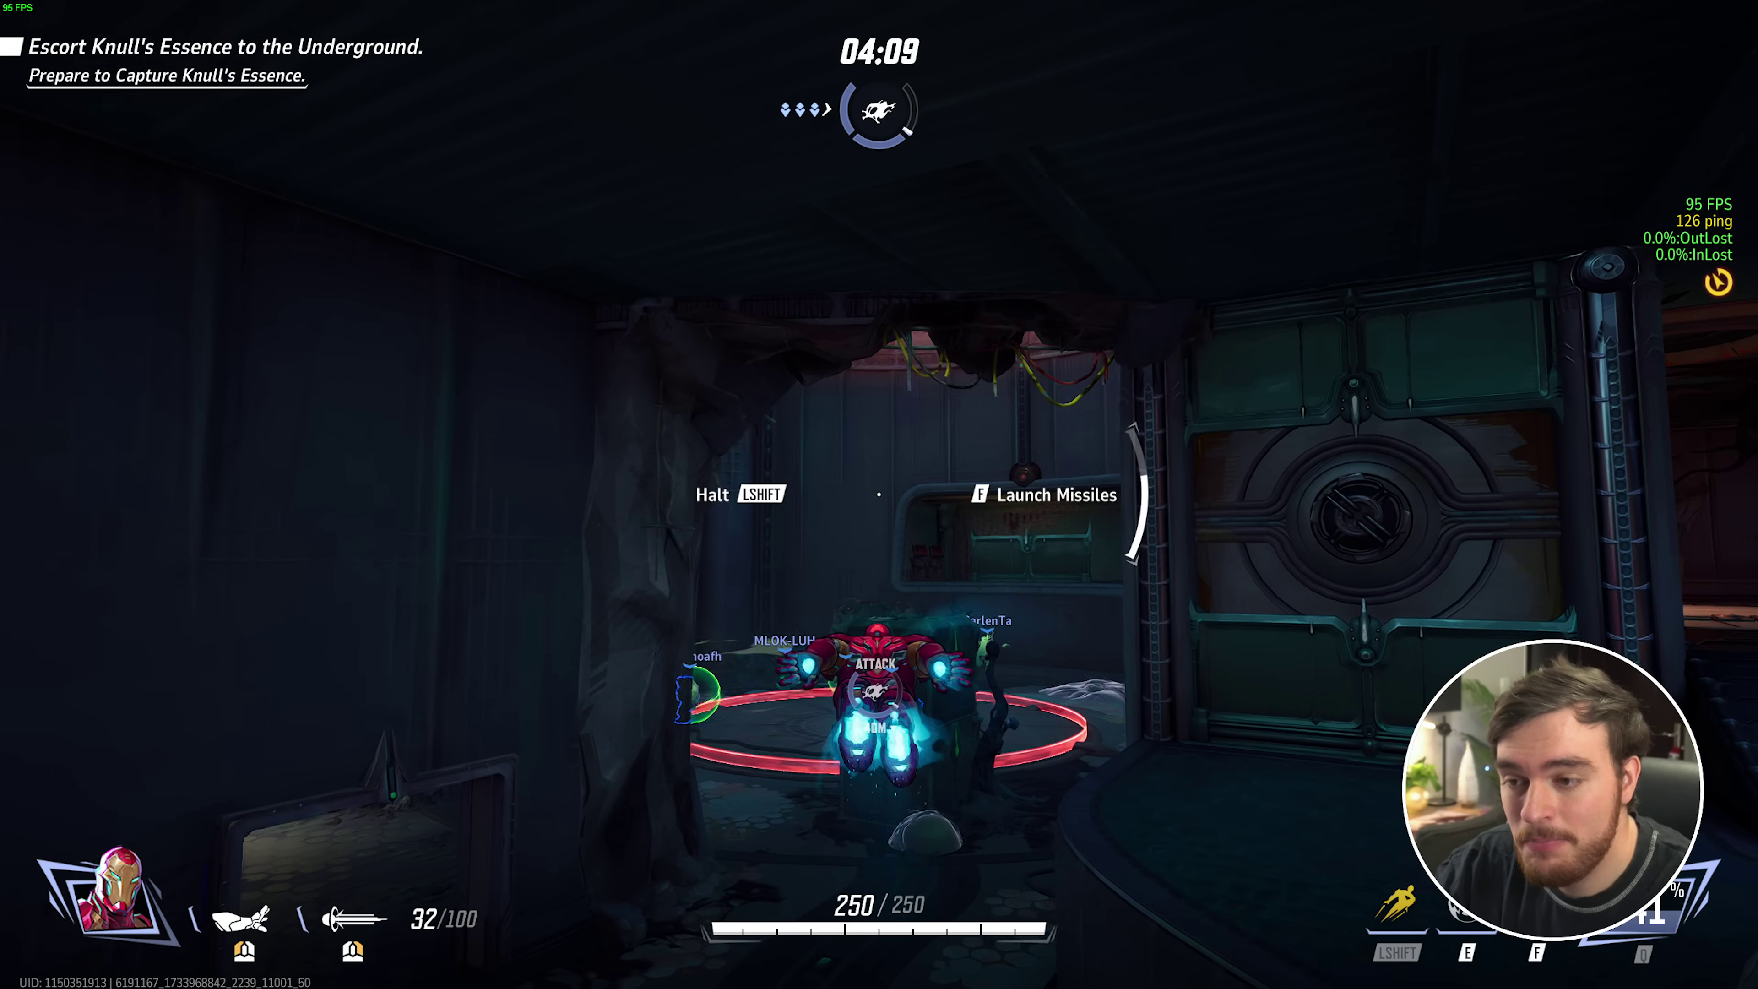
{"action": "key", "text": "shift"}
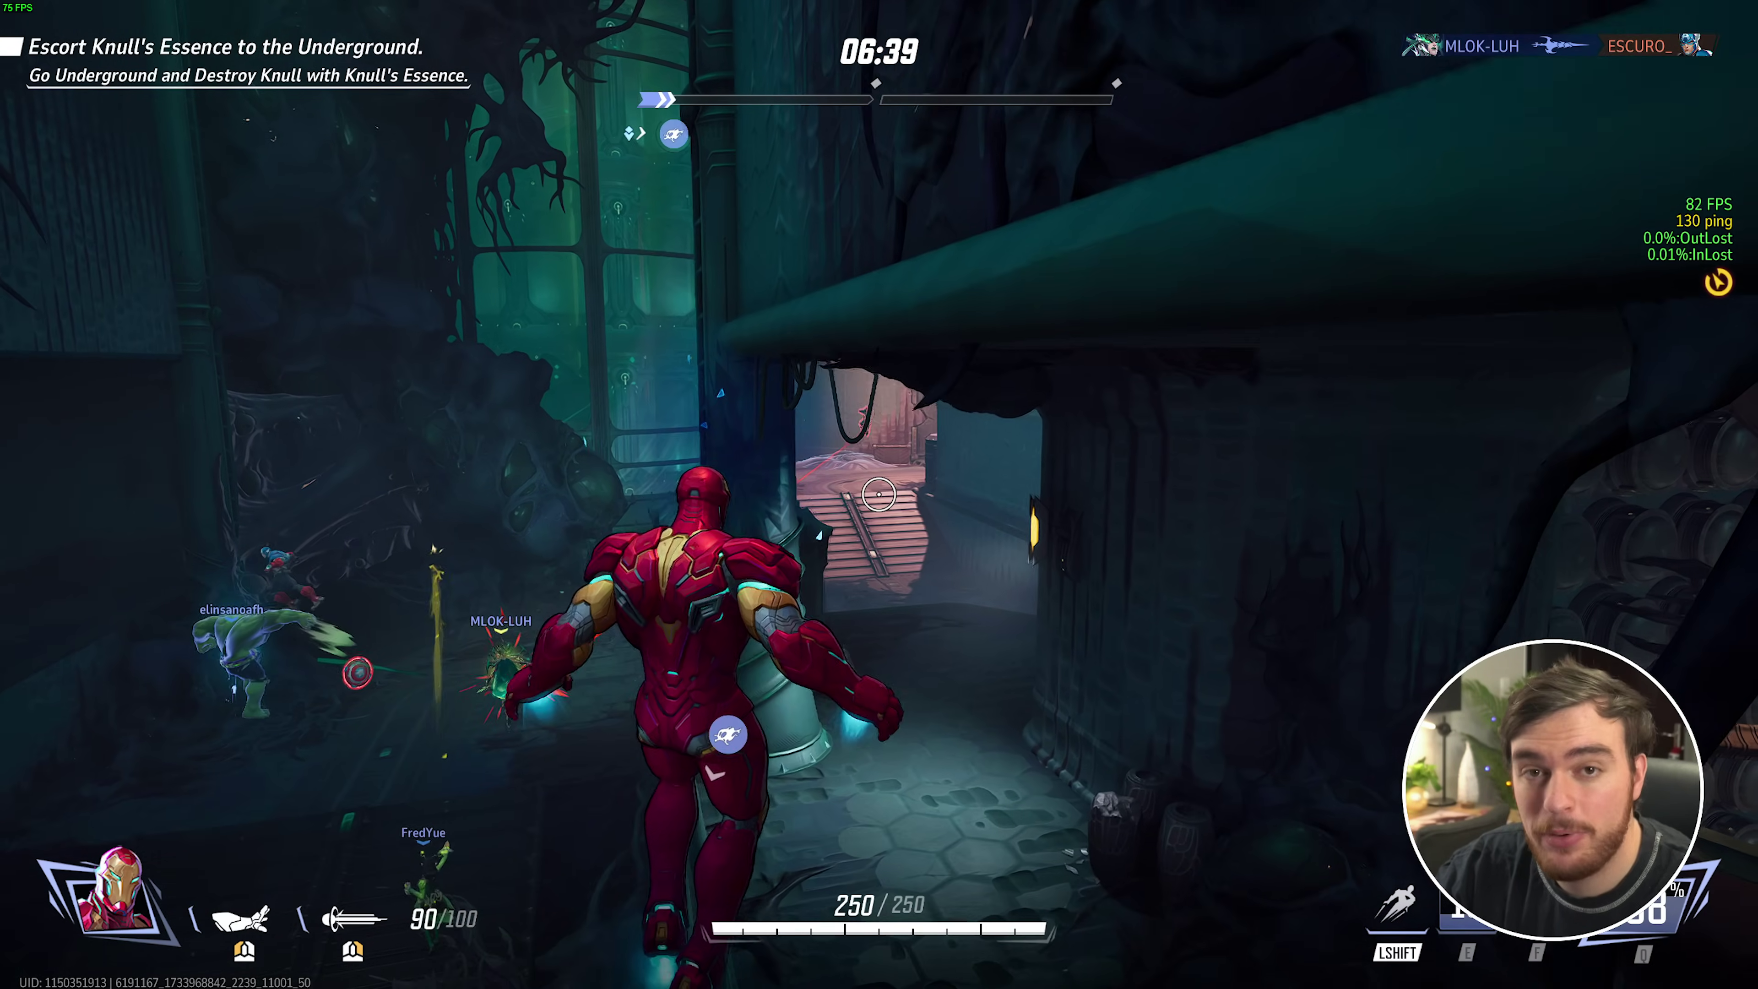
{"action": "left_click", "coordinate": [879, 494]}
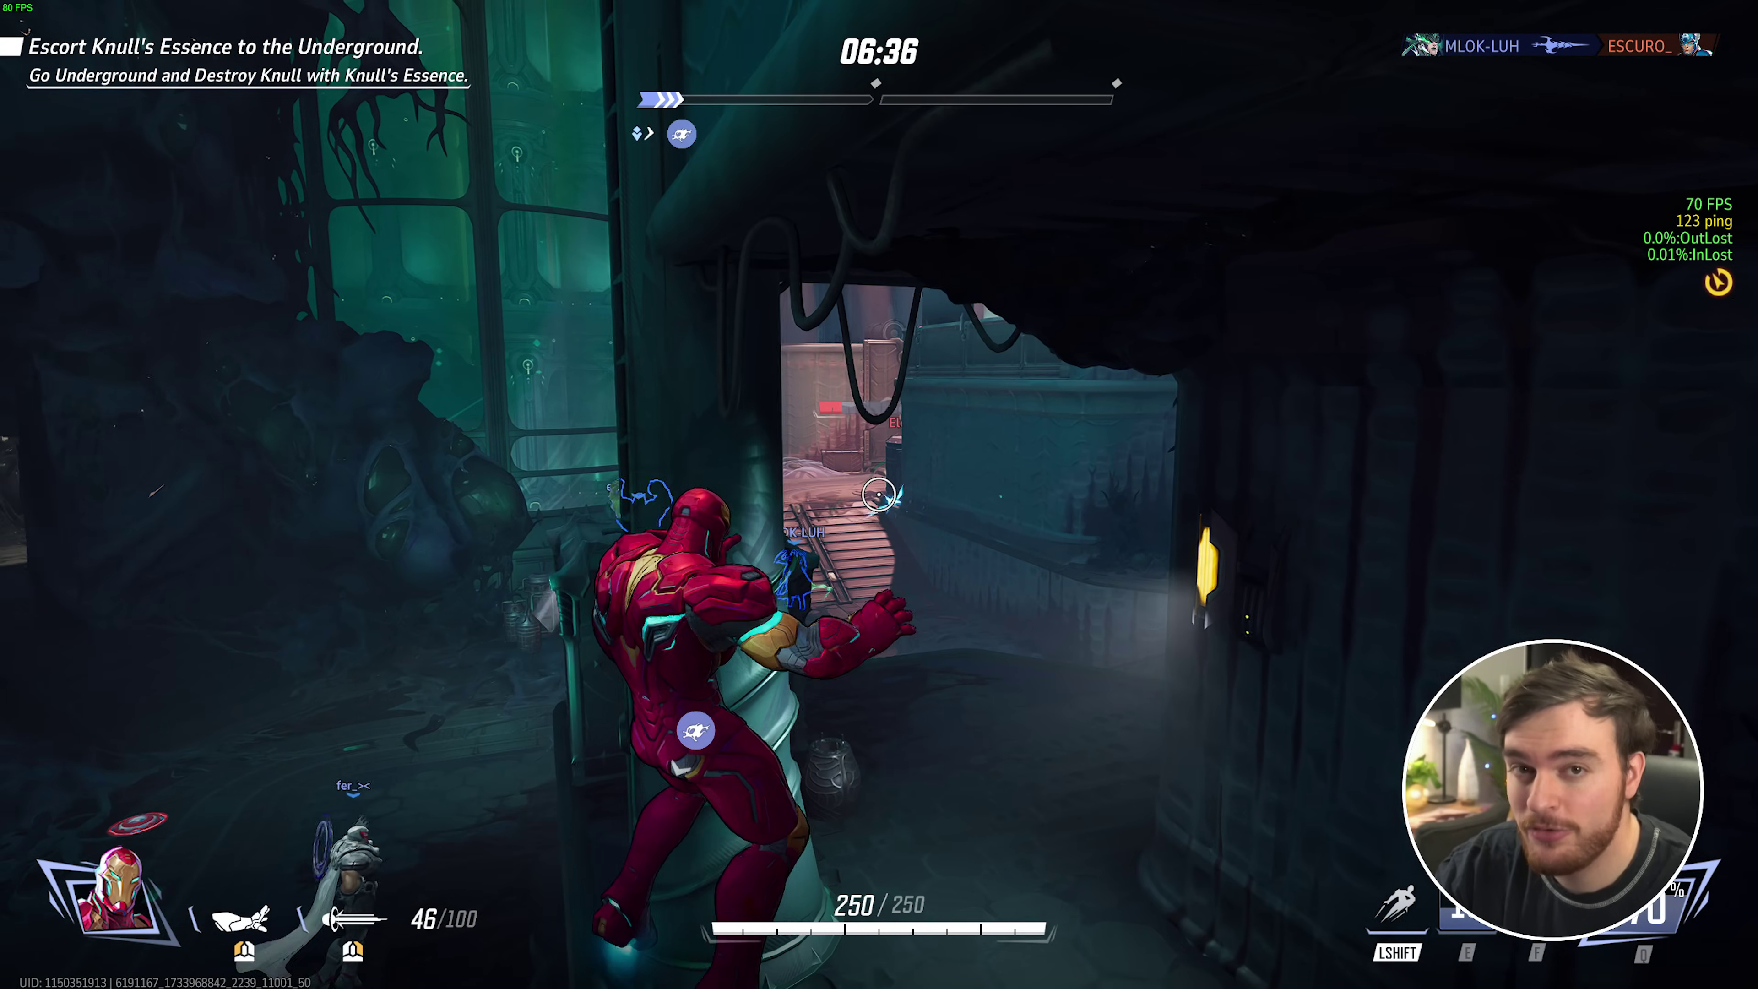
{"action": "left_click", "coordinate": [879, 494]}
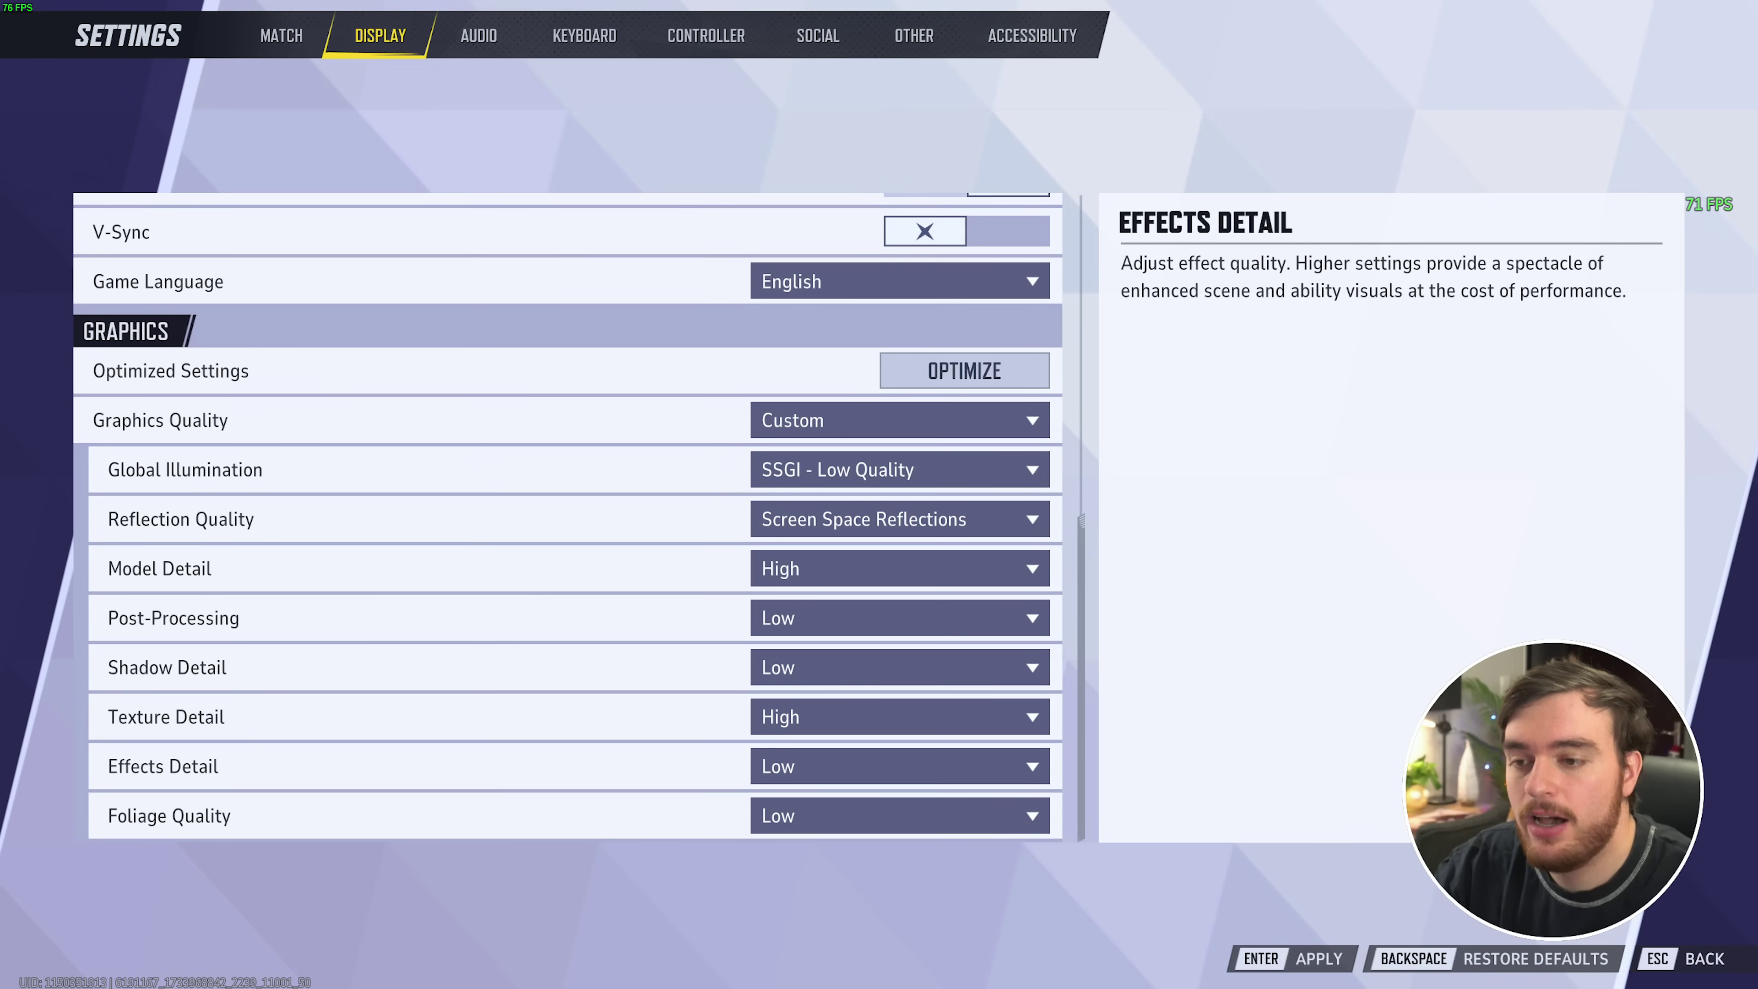
Step: Apply and confirm the graphics settings with SSGI - Low Quality and Low post-processing, shadows, effects and foliage
{"action": "key", "text": "Return"}
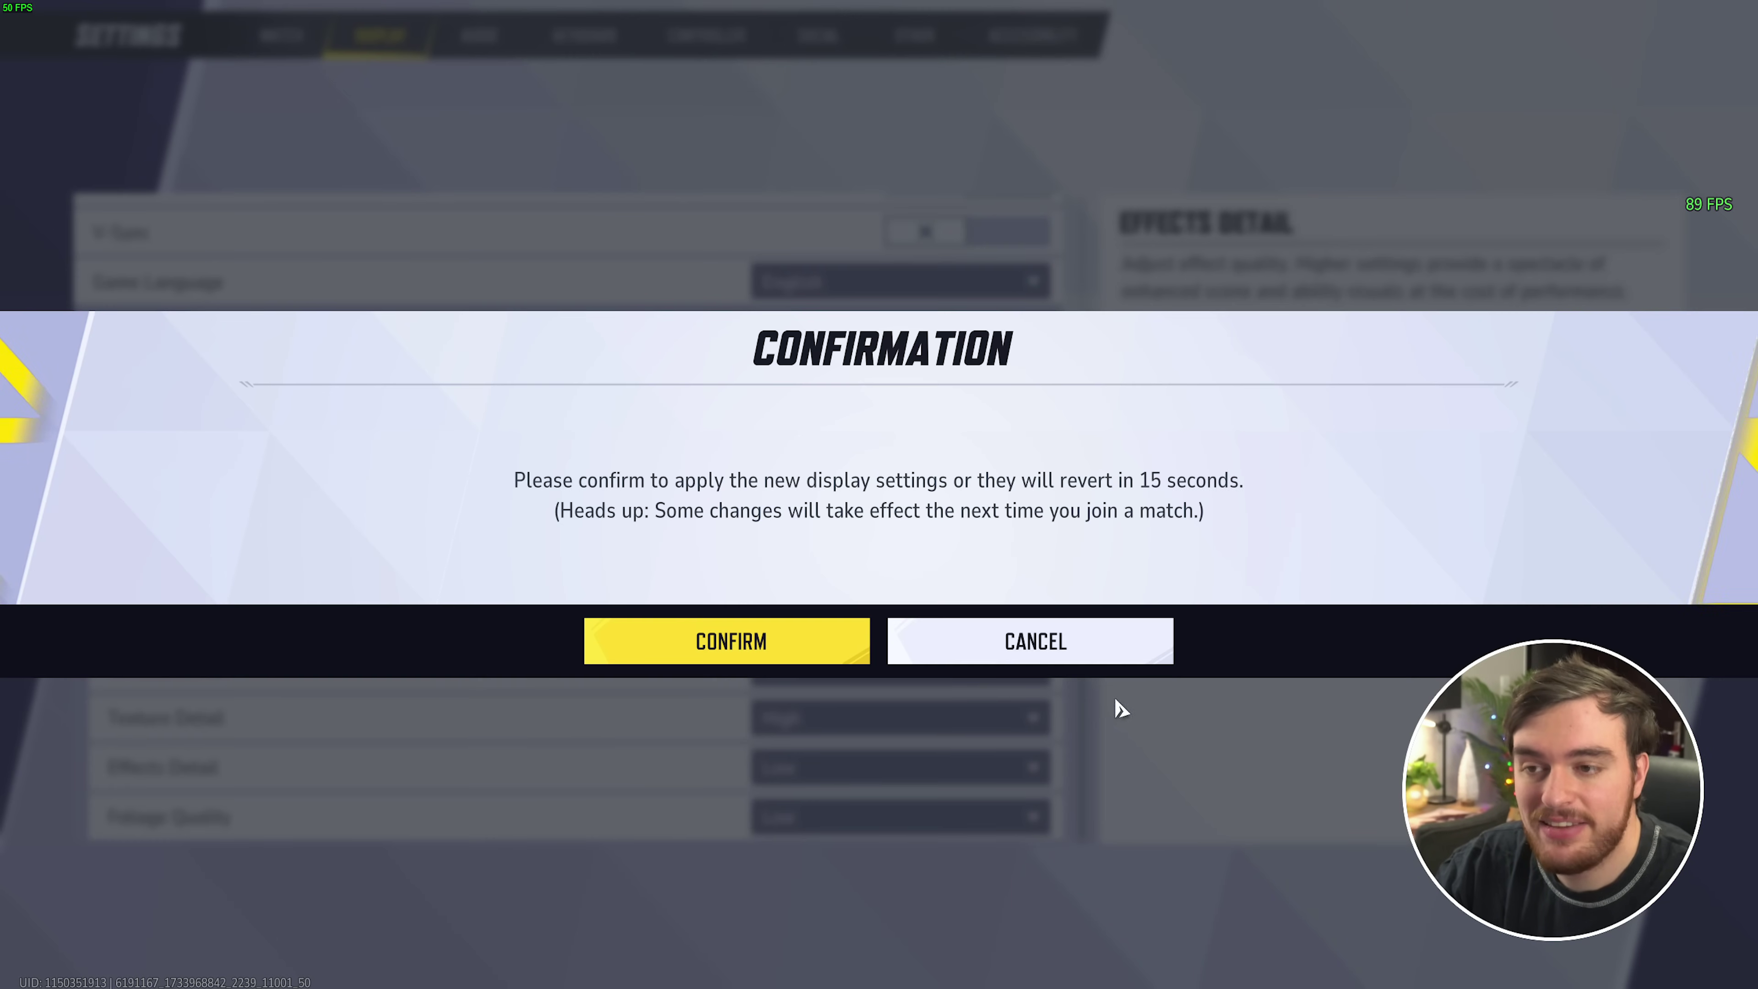
{"action": "key", "text": "Return"}
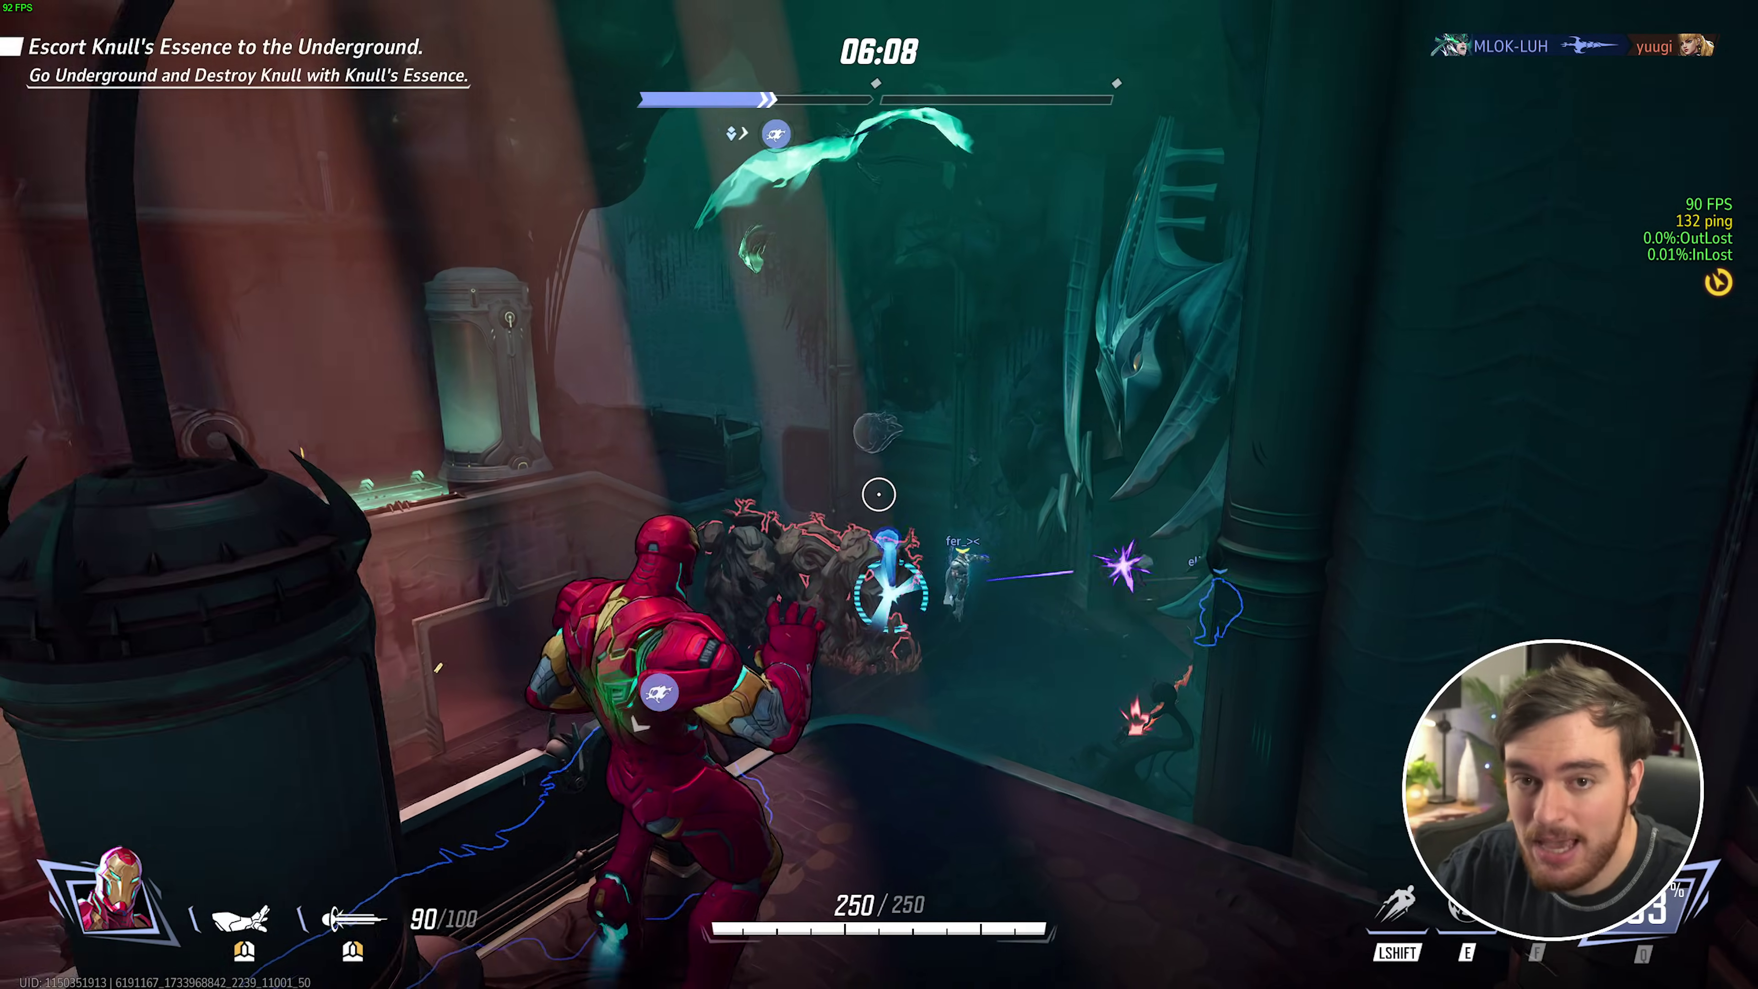
Step: Fire Iron Man's weapon during the escort to check the frame rate under the lowered graphics settings
{"action": "left_click", "coordinate": [878, 493]}
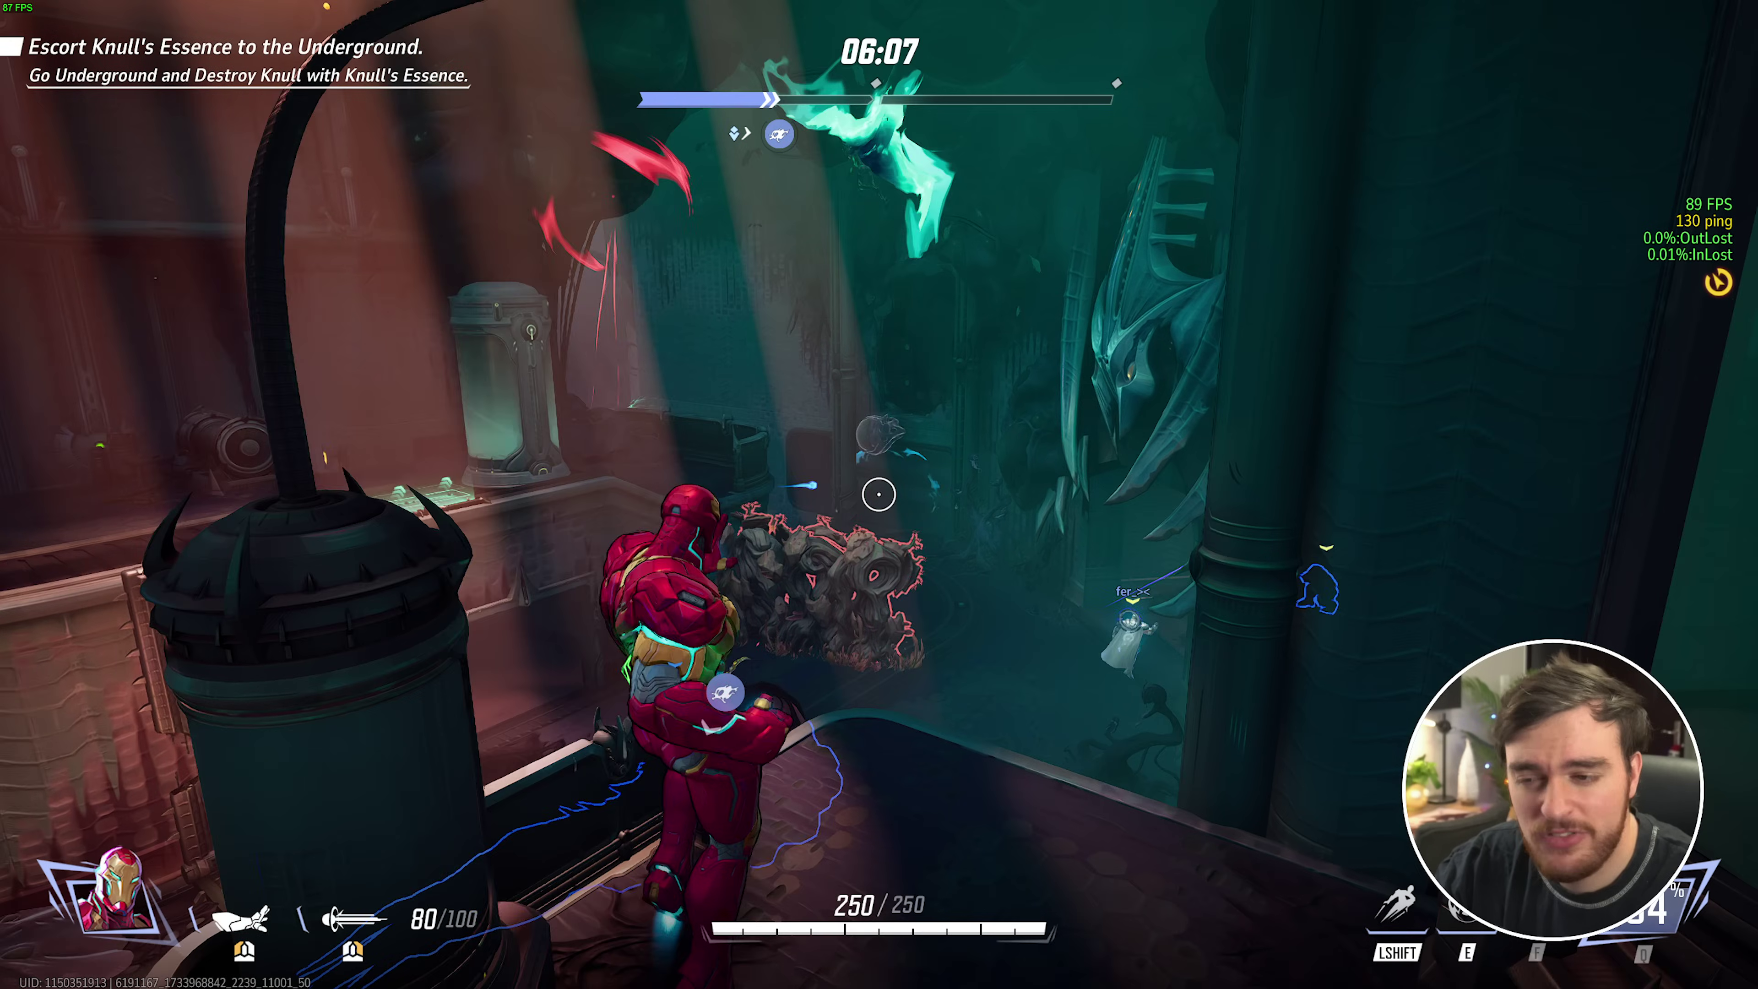
{"action": "left_click", "coordinate": [878, 494]}
{"action": "left_click", "coordinate": [878, 494]}
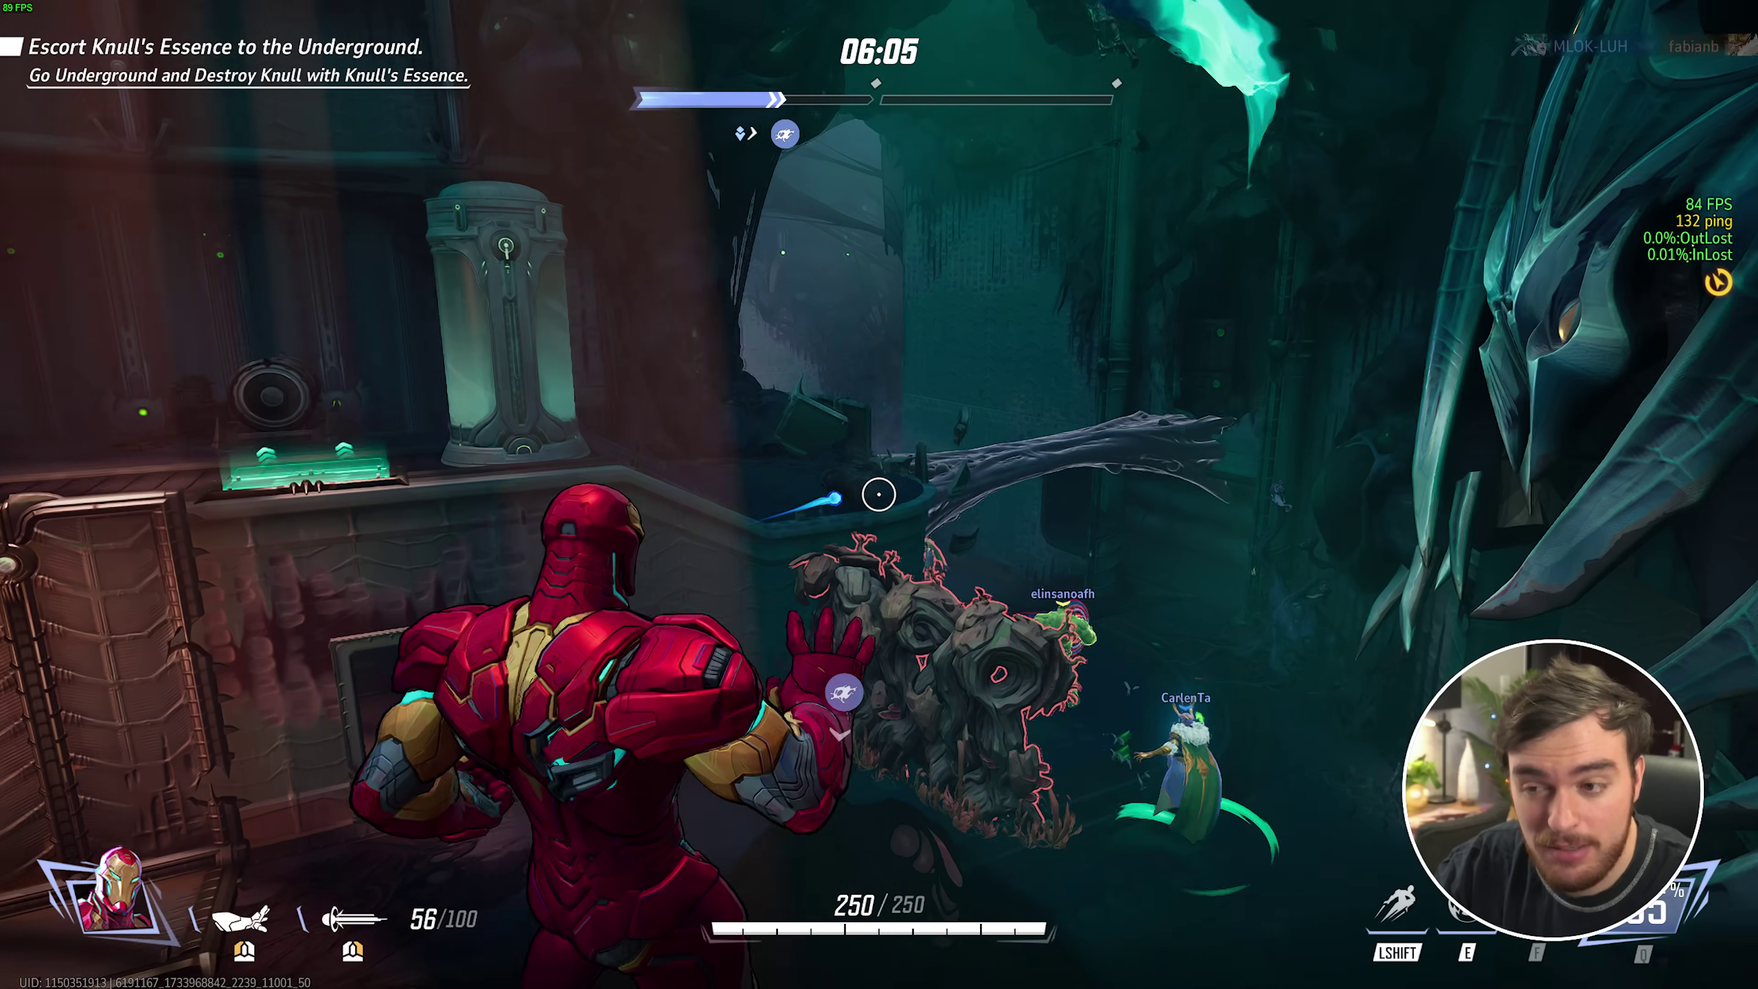
{"action": "left_click", "coordinate": [878, 494]}
{"action": "left_click", "coordinate": [878, 494]}
{"action": "left_click", "coordinate": [878, 494]}
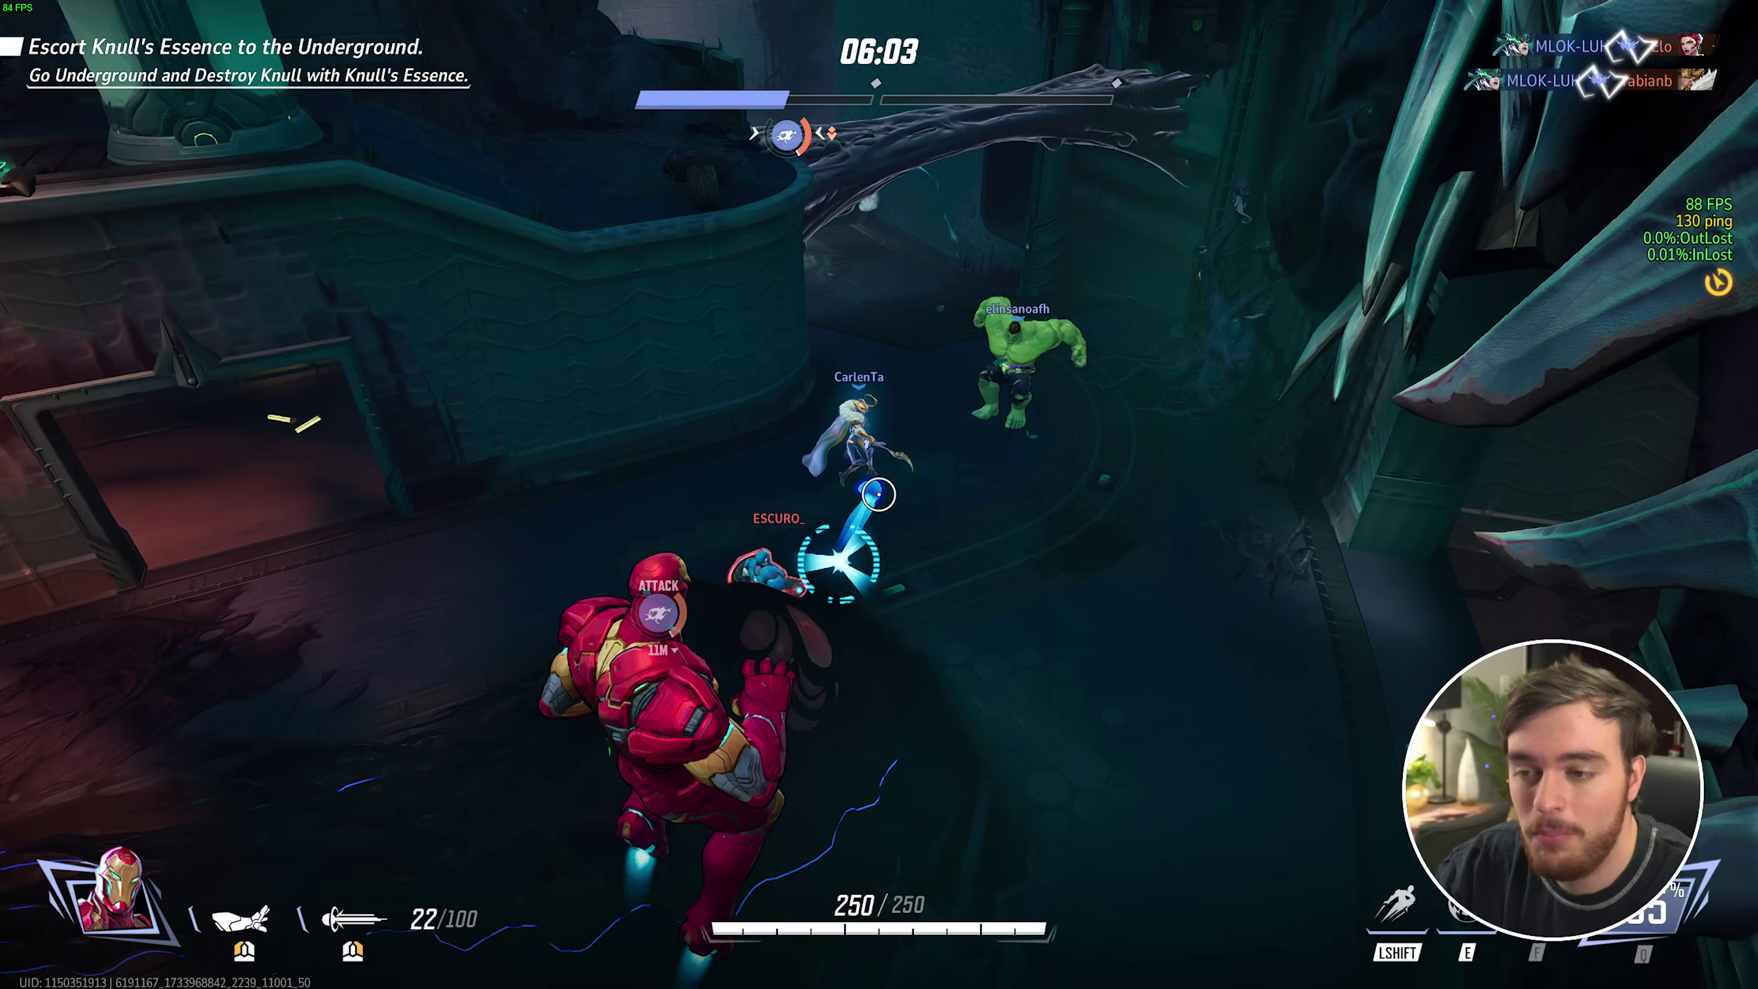
Step: Fire Iron Man's weapon and fly him with the escort to the edge of the Symbiote Jungle to check the frame rate
{"action": "left_click", "coordinate": [878, 493]}
{"action": "left_click", "coordinate": [878, 494]}
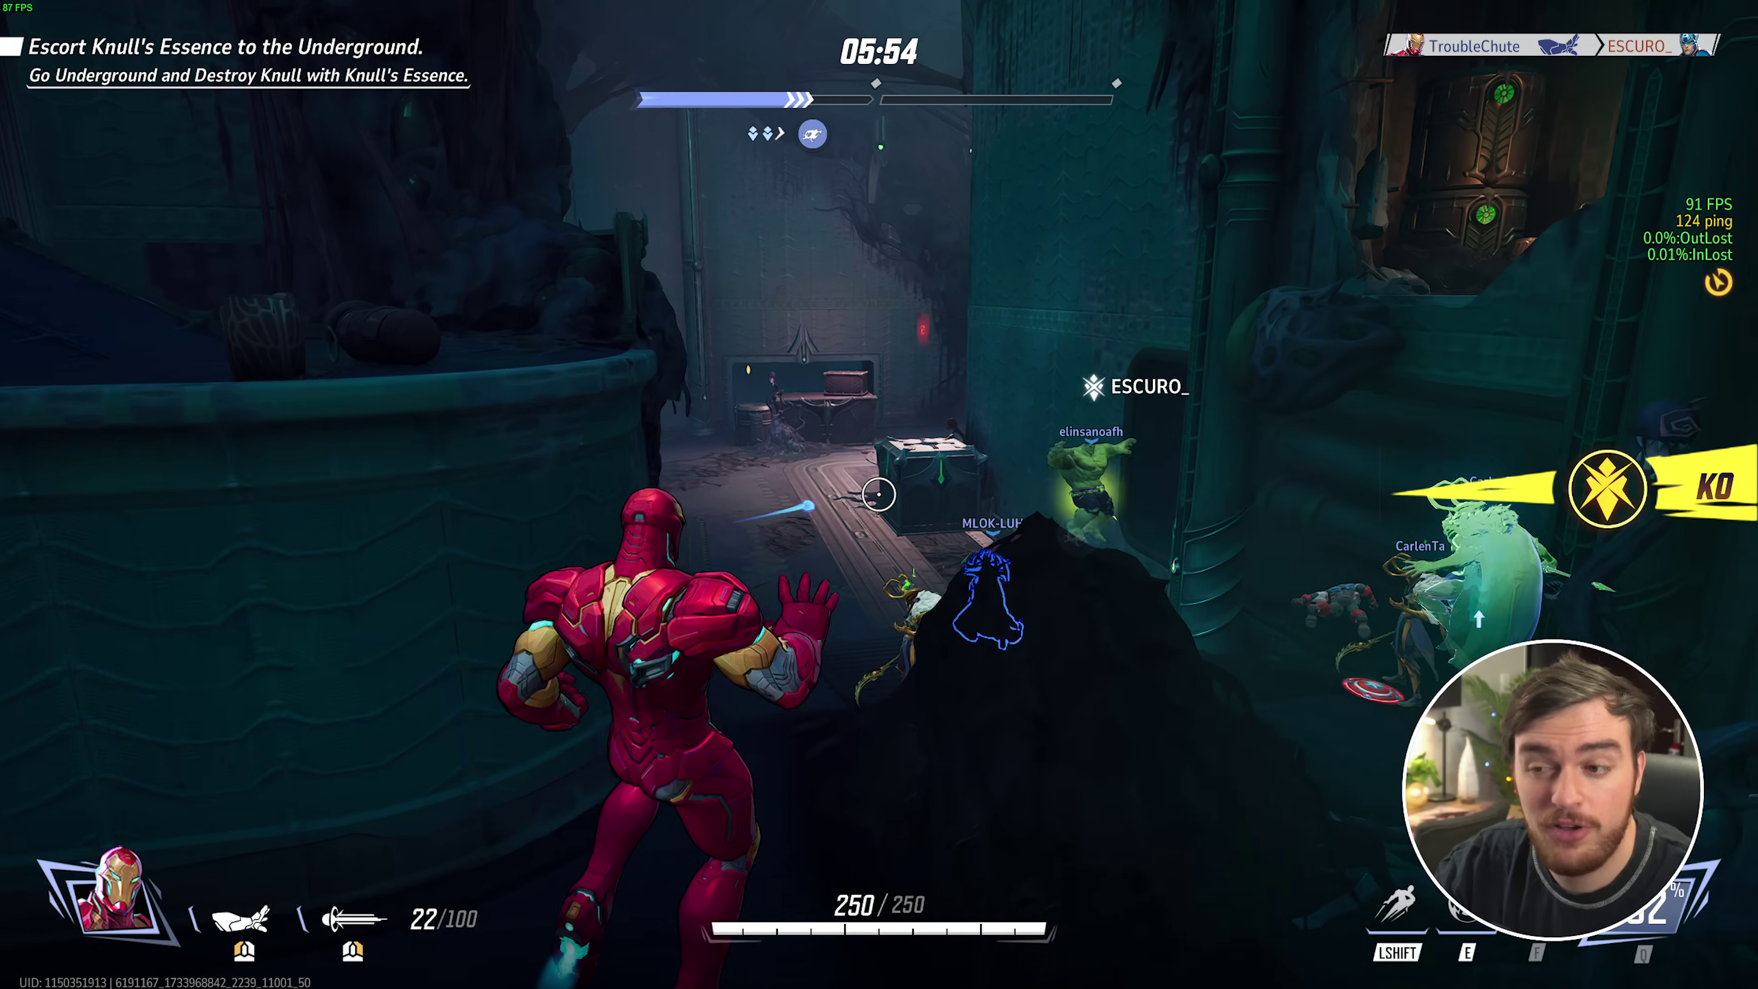
{"action": "left_click", "coordinate": [878, 493]}
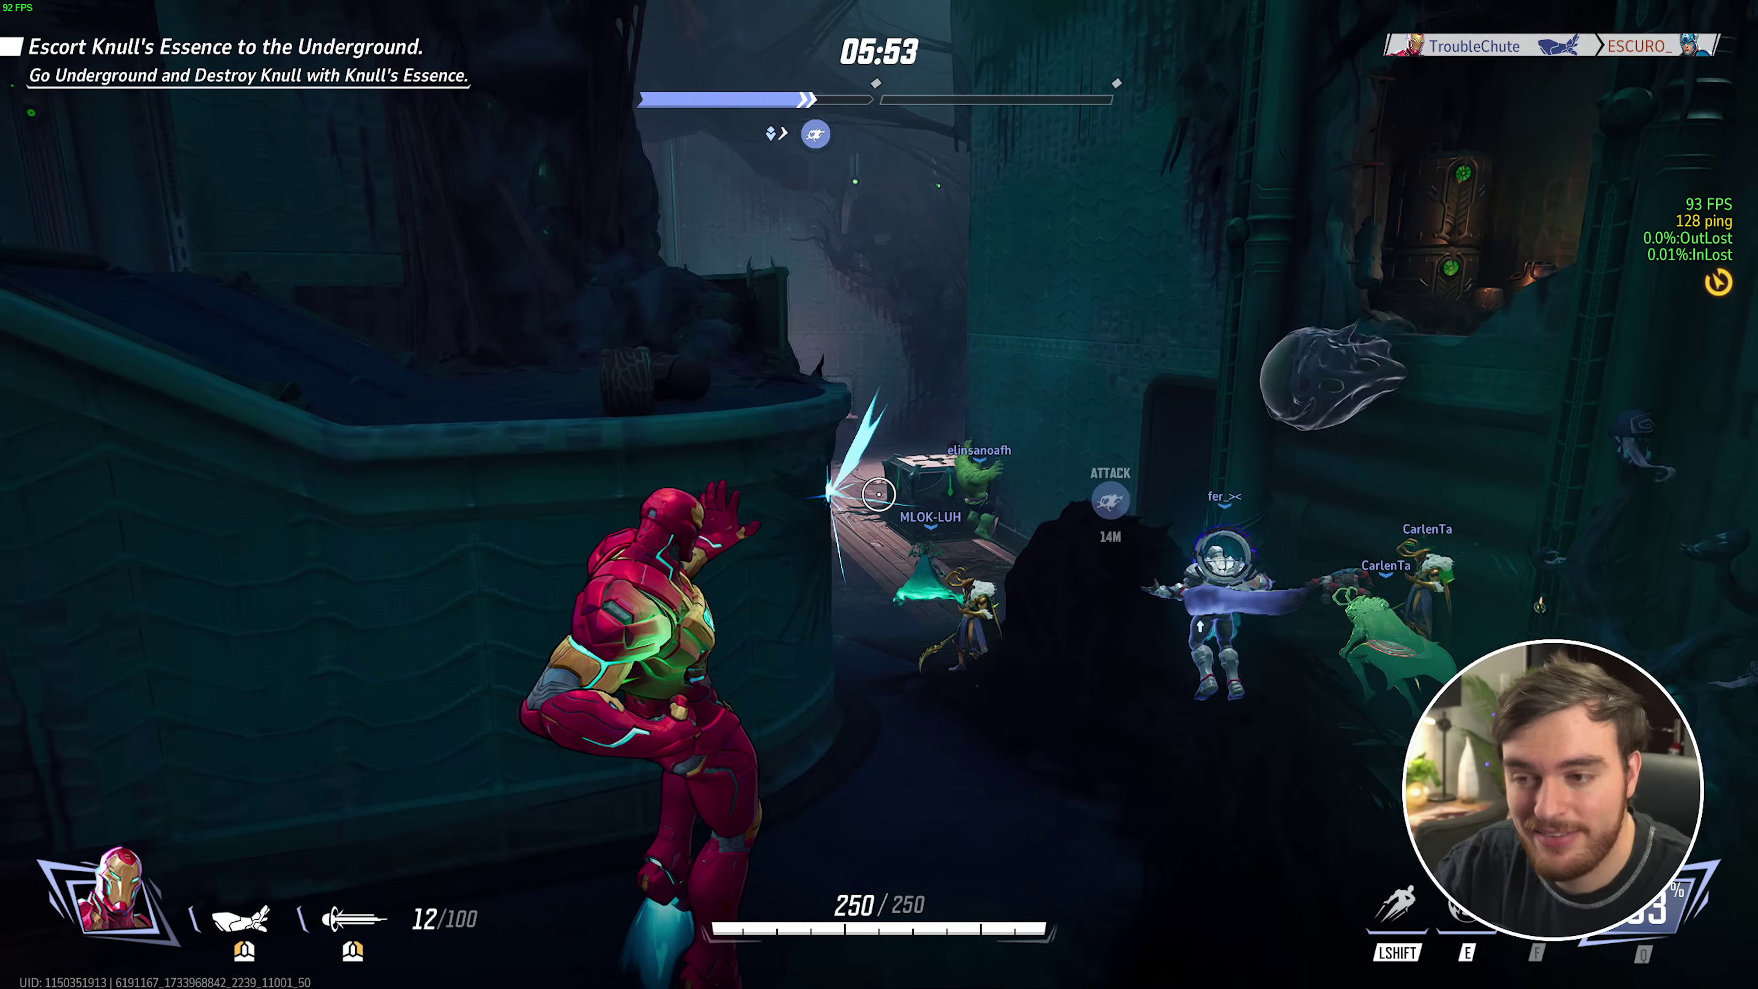
{"action": "left_click", "coordinate": [878, 493]}
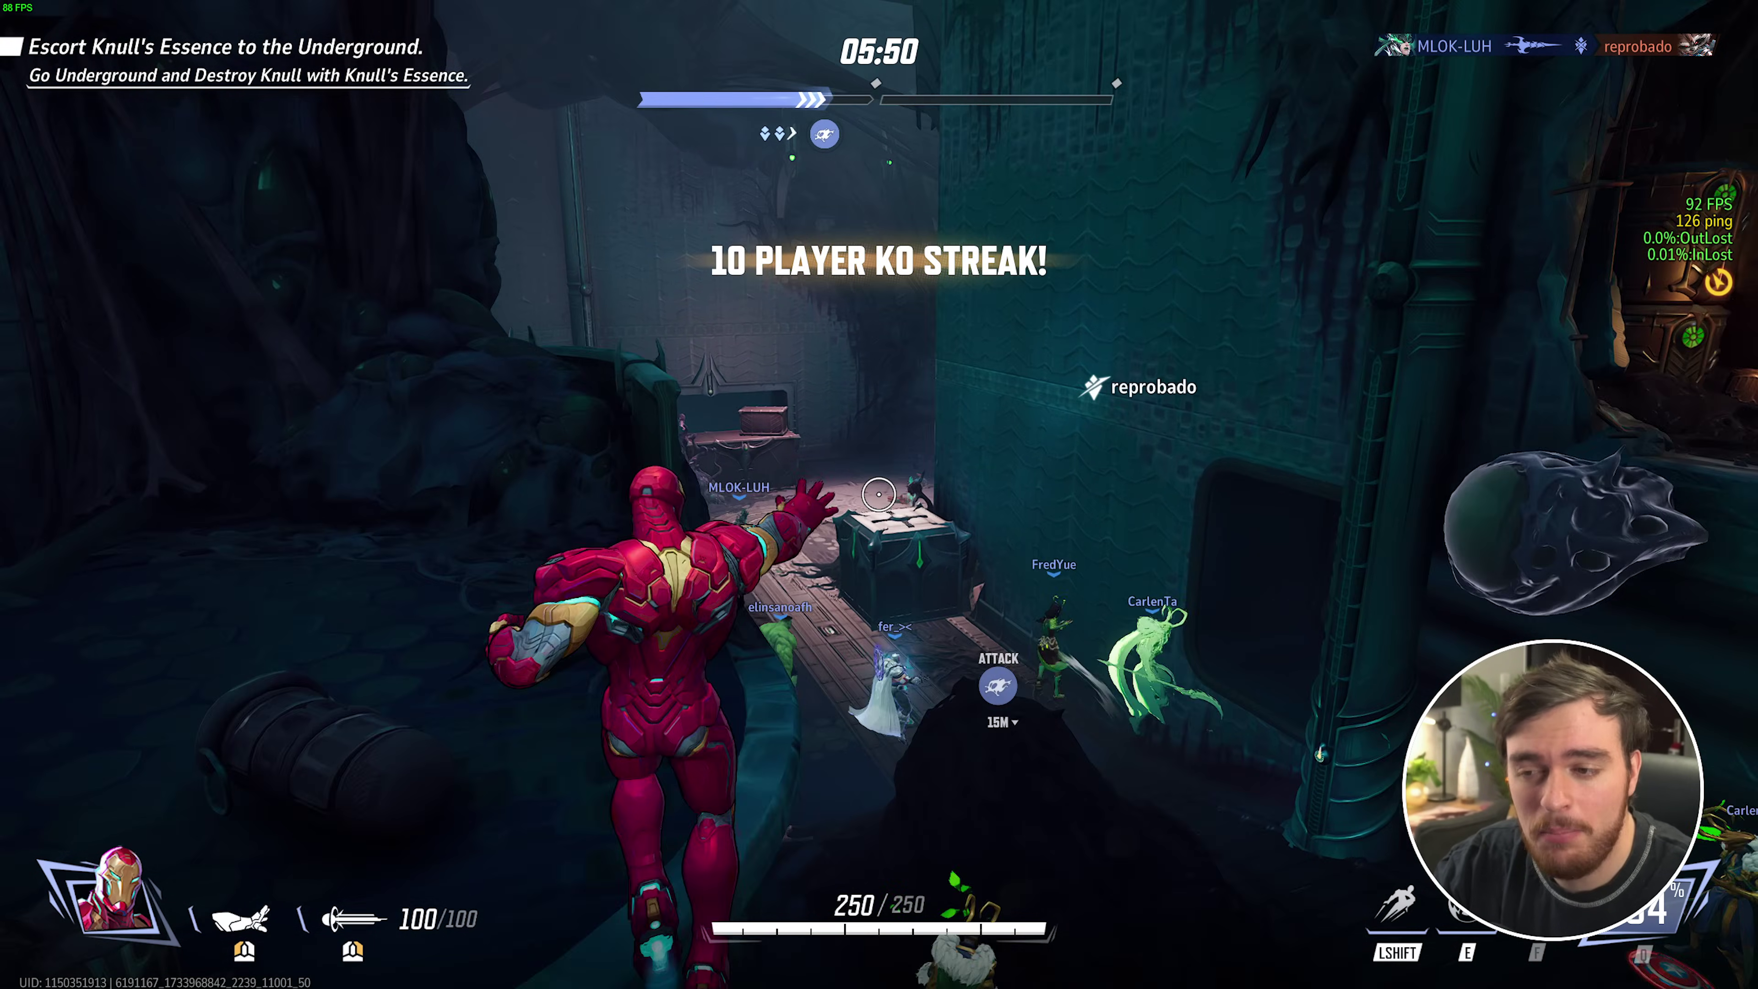
{"action": "left_click", "coordinate": [878, 493]}
{"action": "key", "text": "space"}
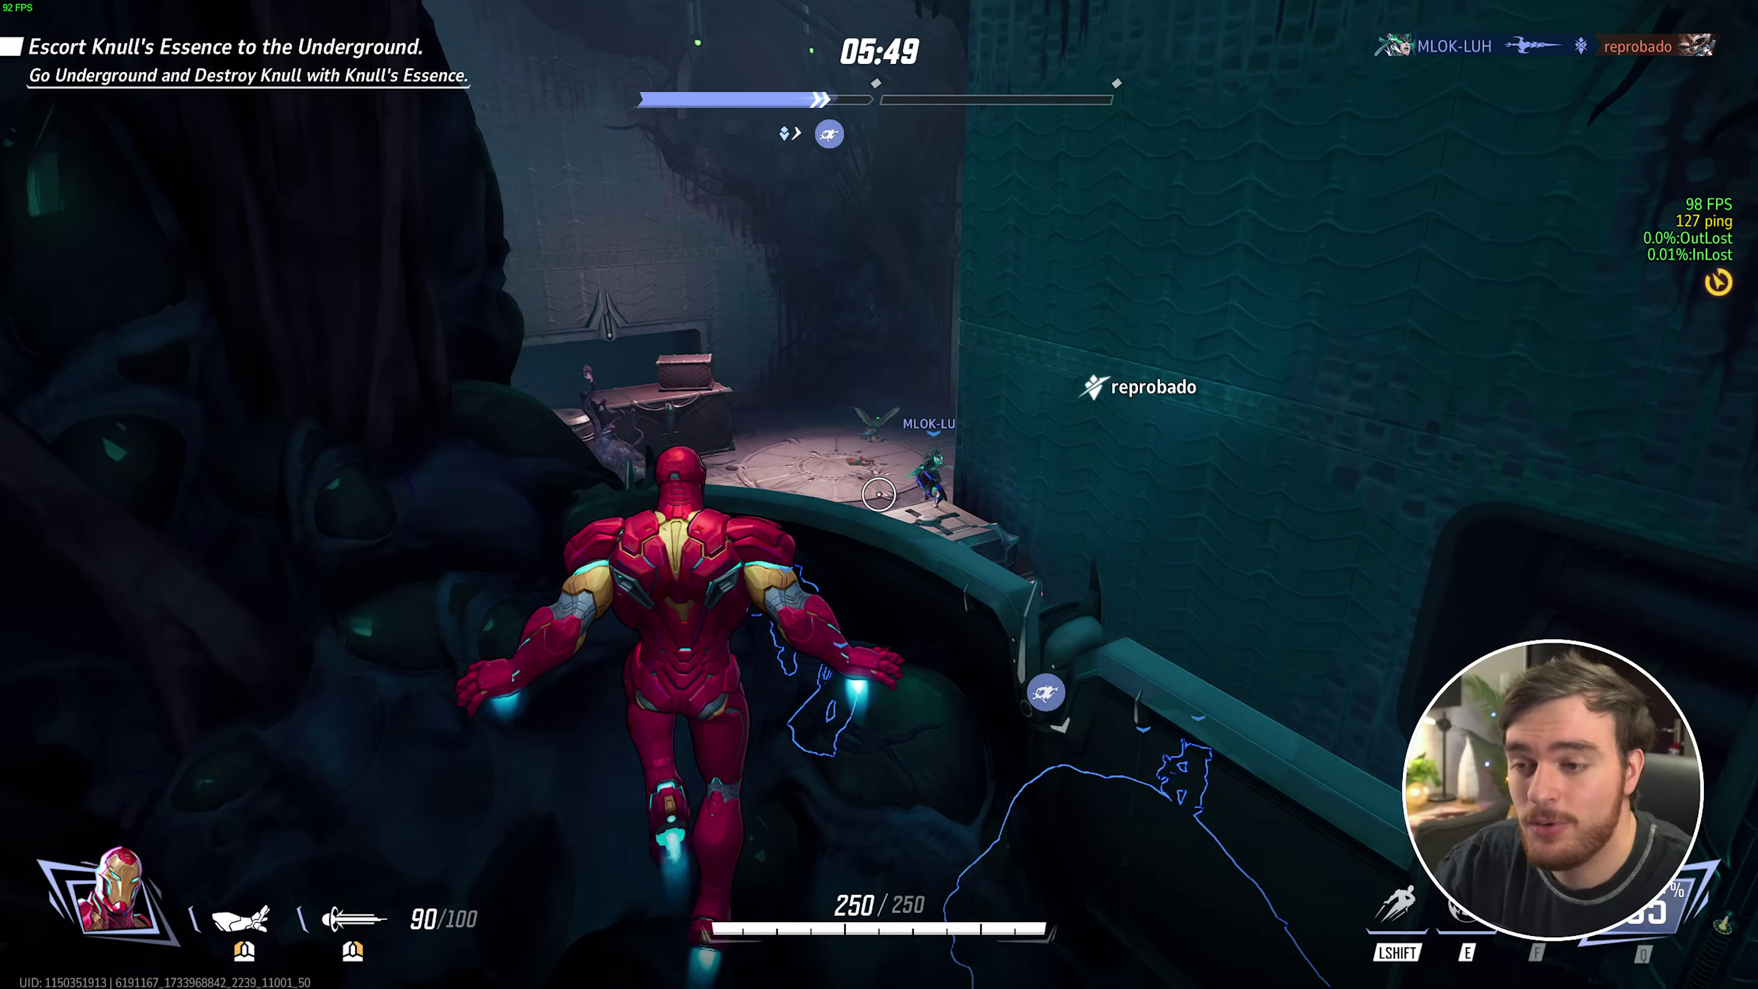
{"action": "left_click", "coordinate": [878, 493]}
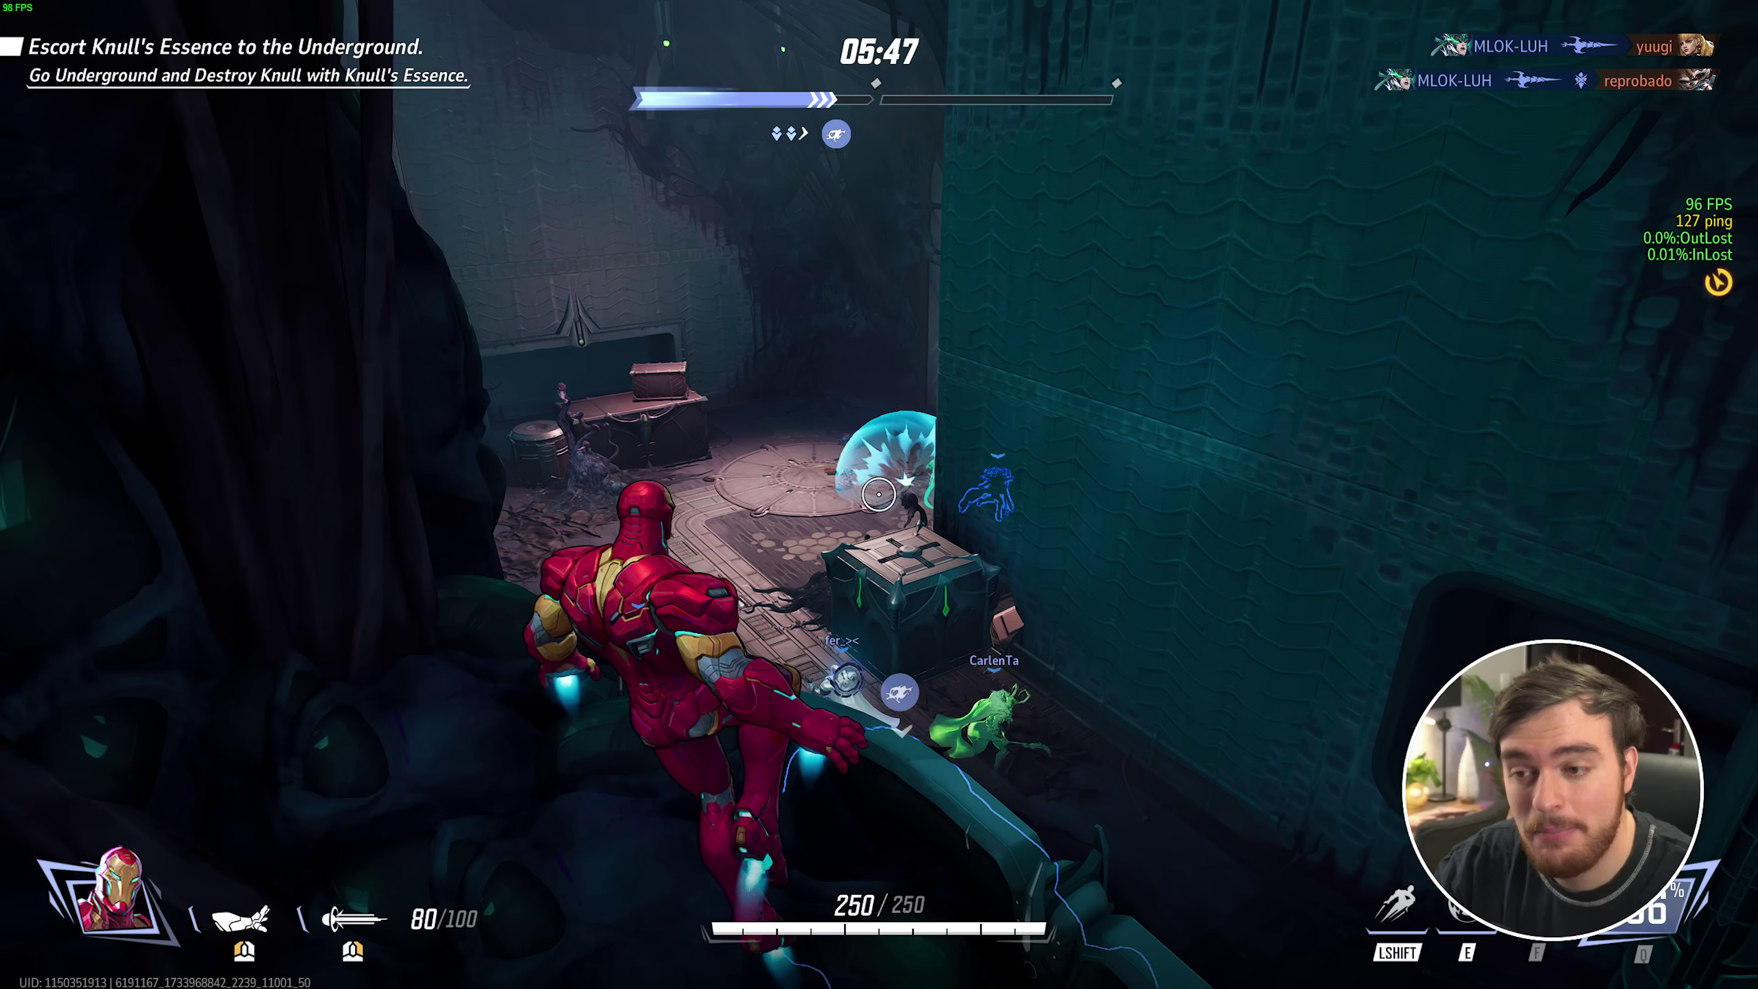
{"action": "key", "text": "w"}
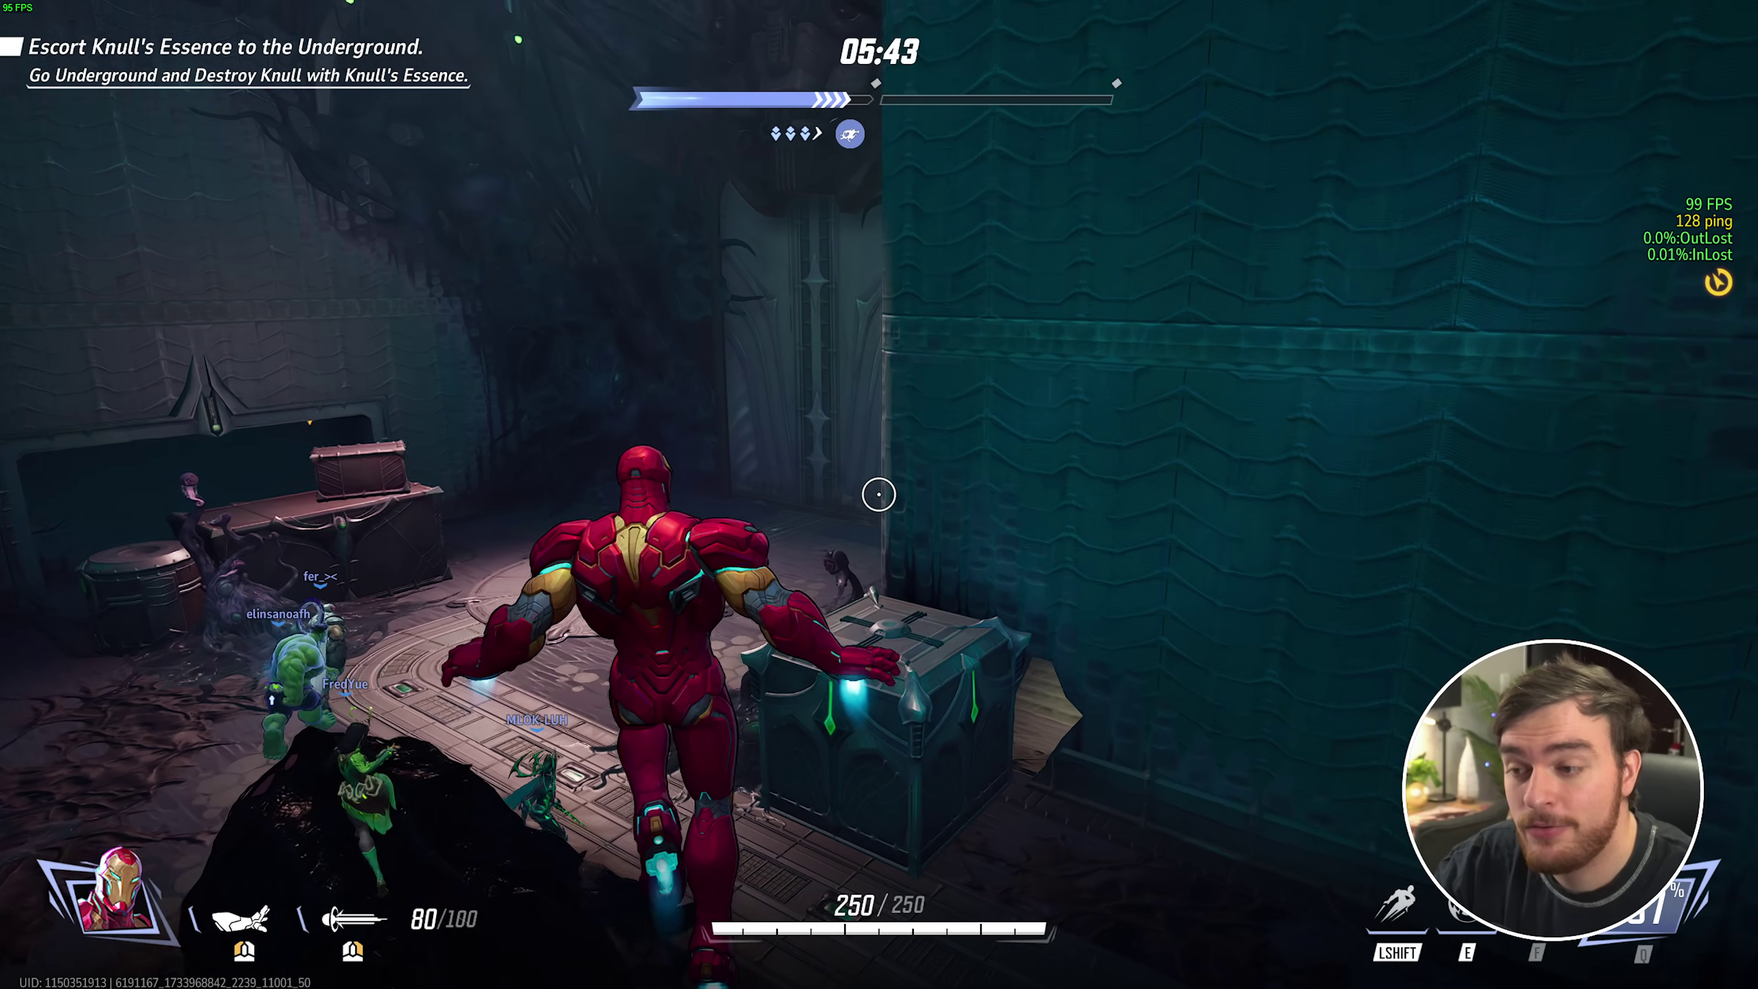
{"action": "key", "text": "w"}
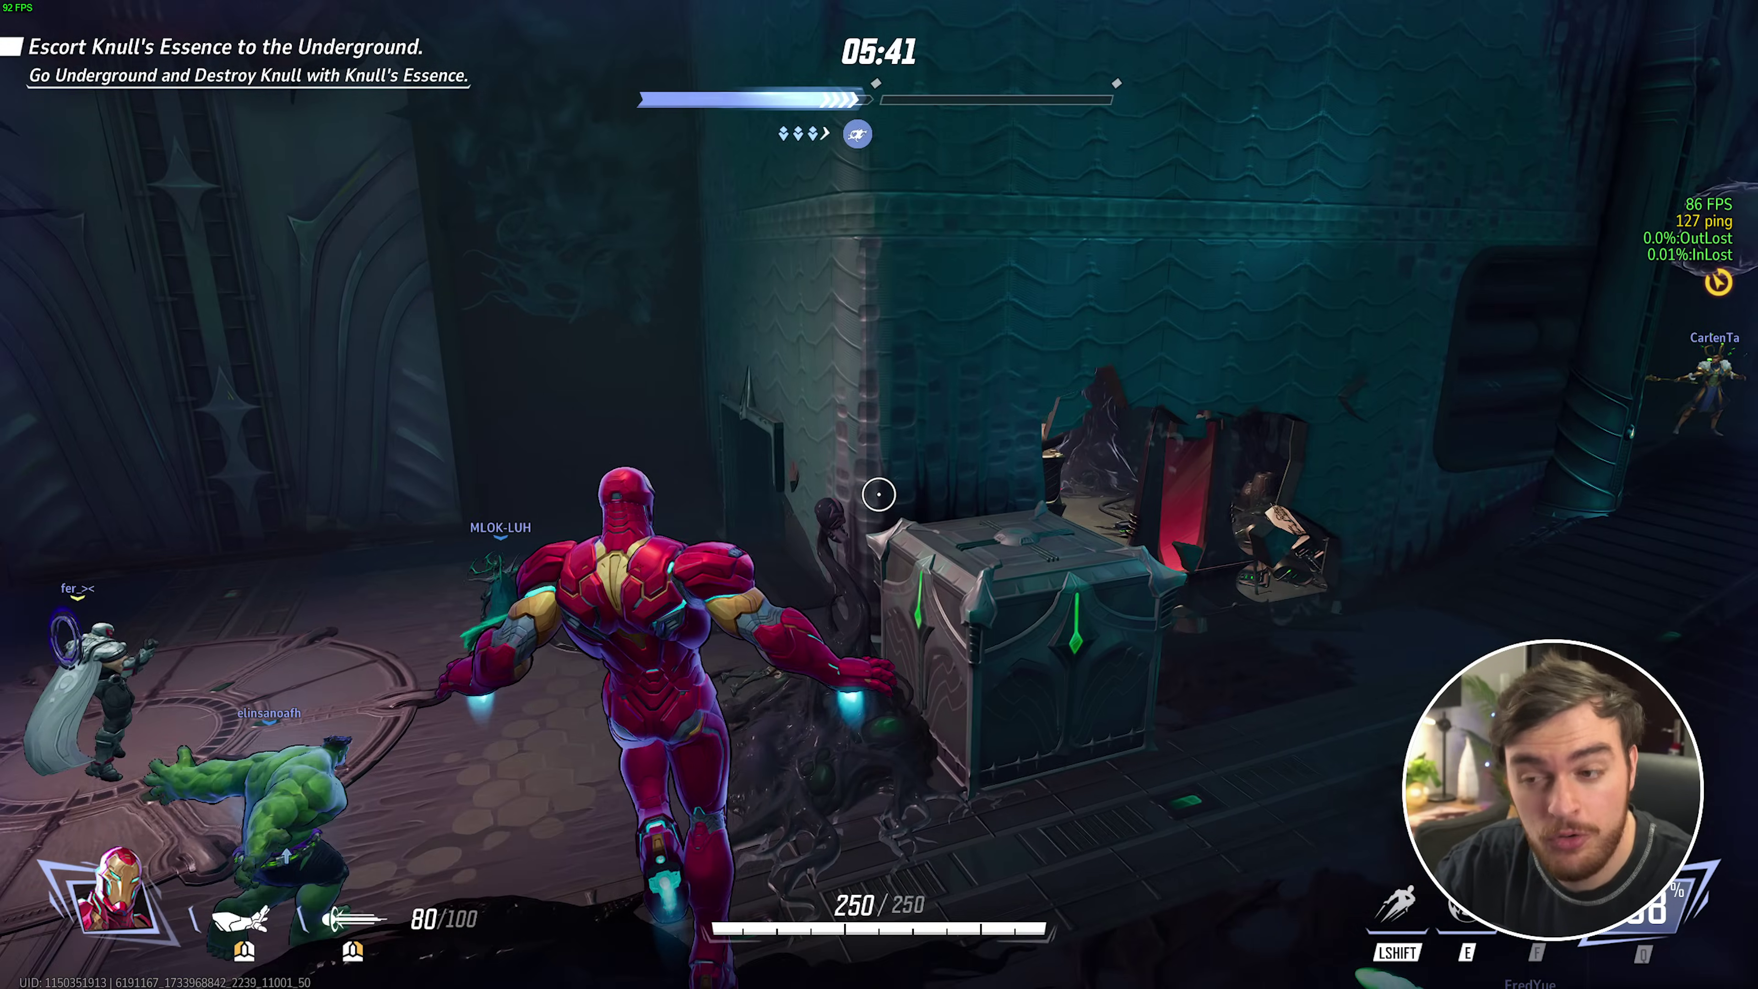
{"action": "key", "text": "w"}
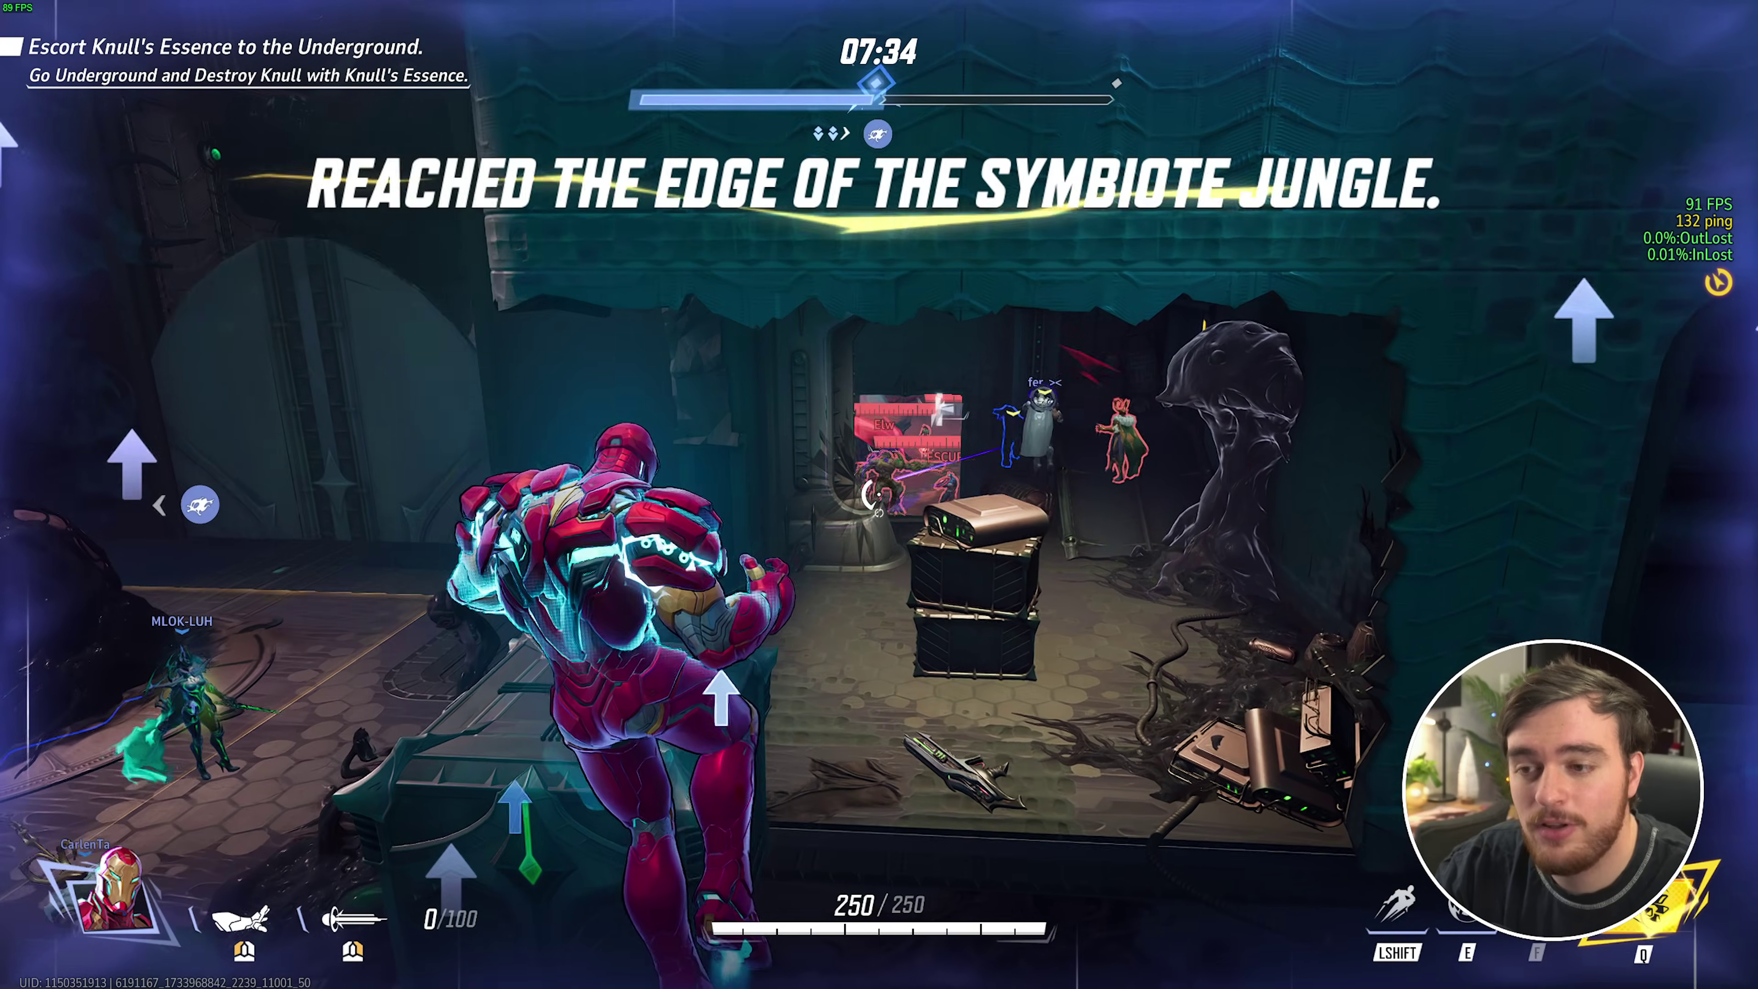
Step: Fight enemies as Iron Man through the red Symbiote Jungle stretch to check the frame rate in open combat
{"action": "left_click", "coordinate": [877, 493]}
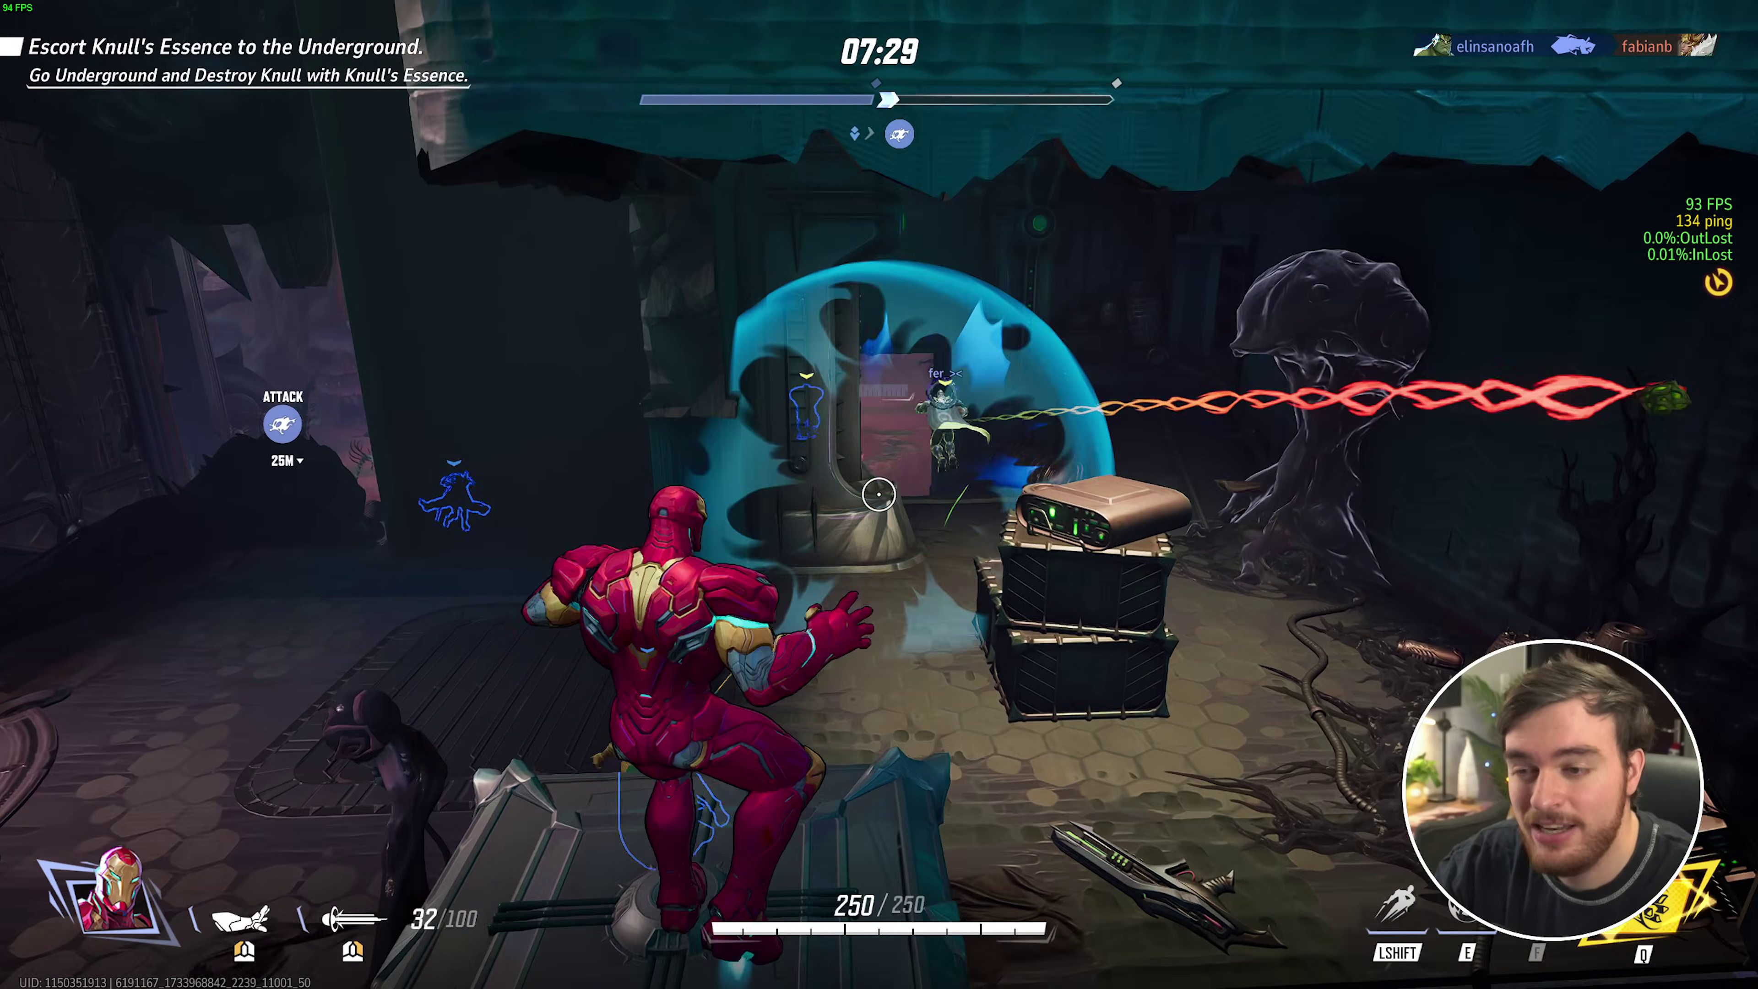
{"action": "key", "text": "w"}
{"action": "left_click", "coordinate": [878, 494]}
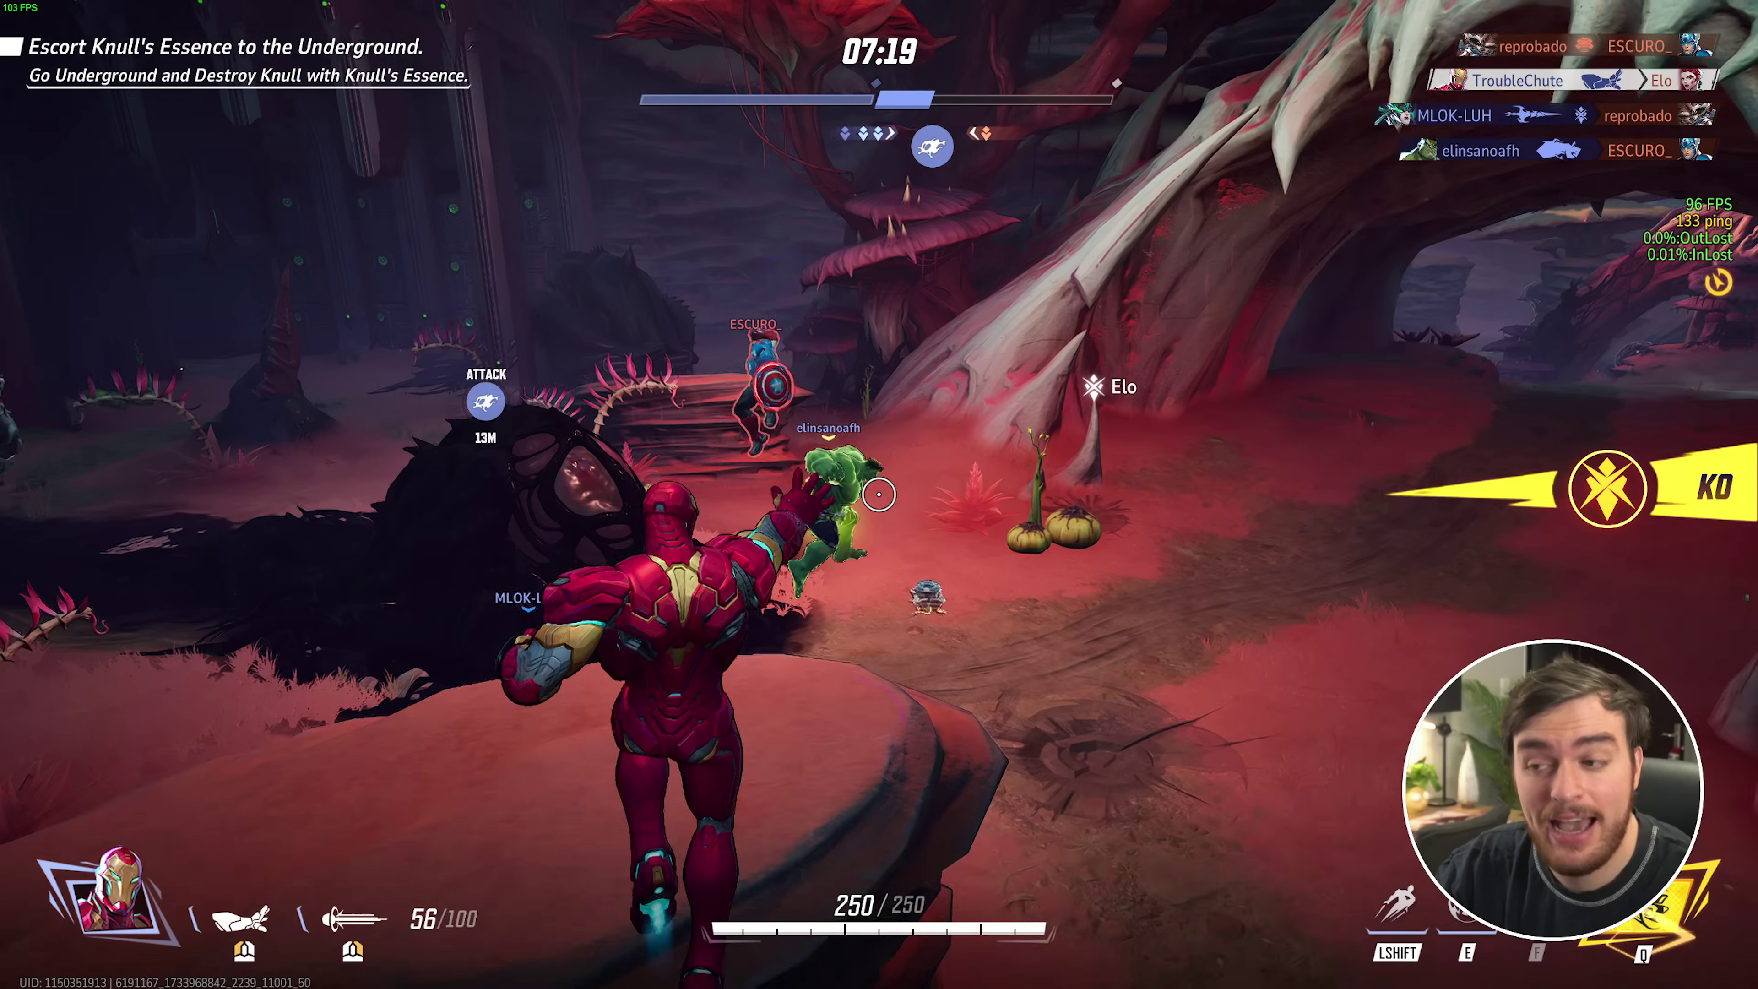
{"action": "left_click", "coordinate": [878, 493]}
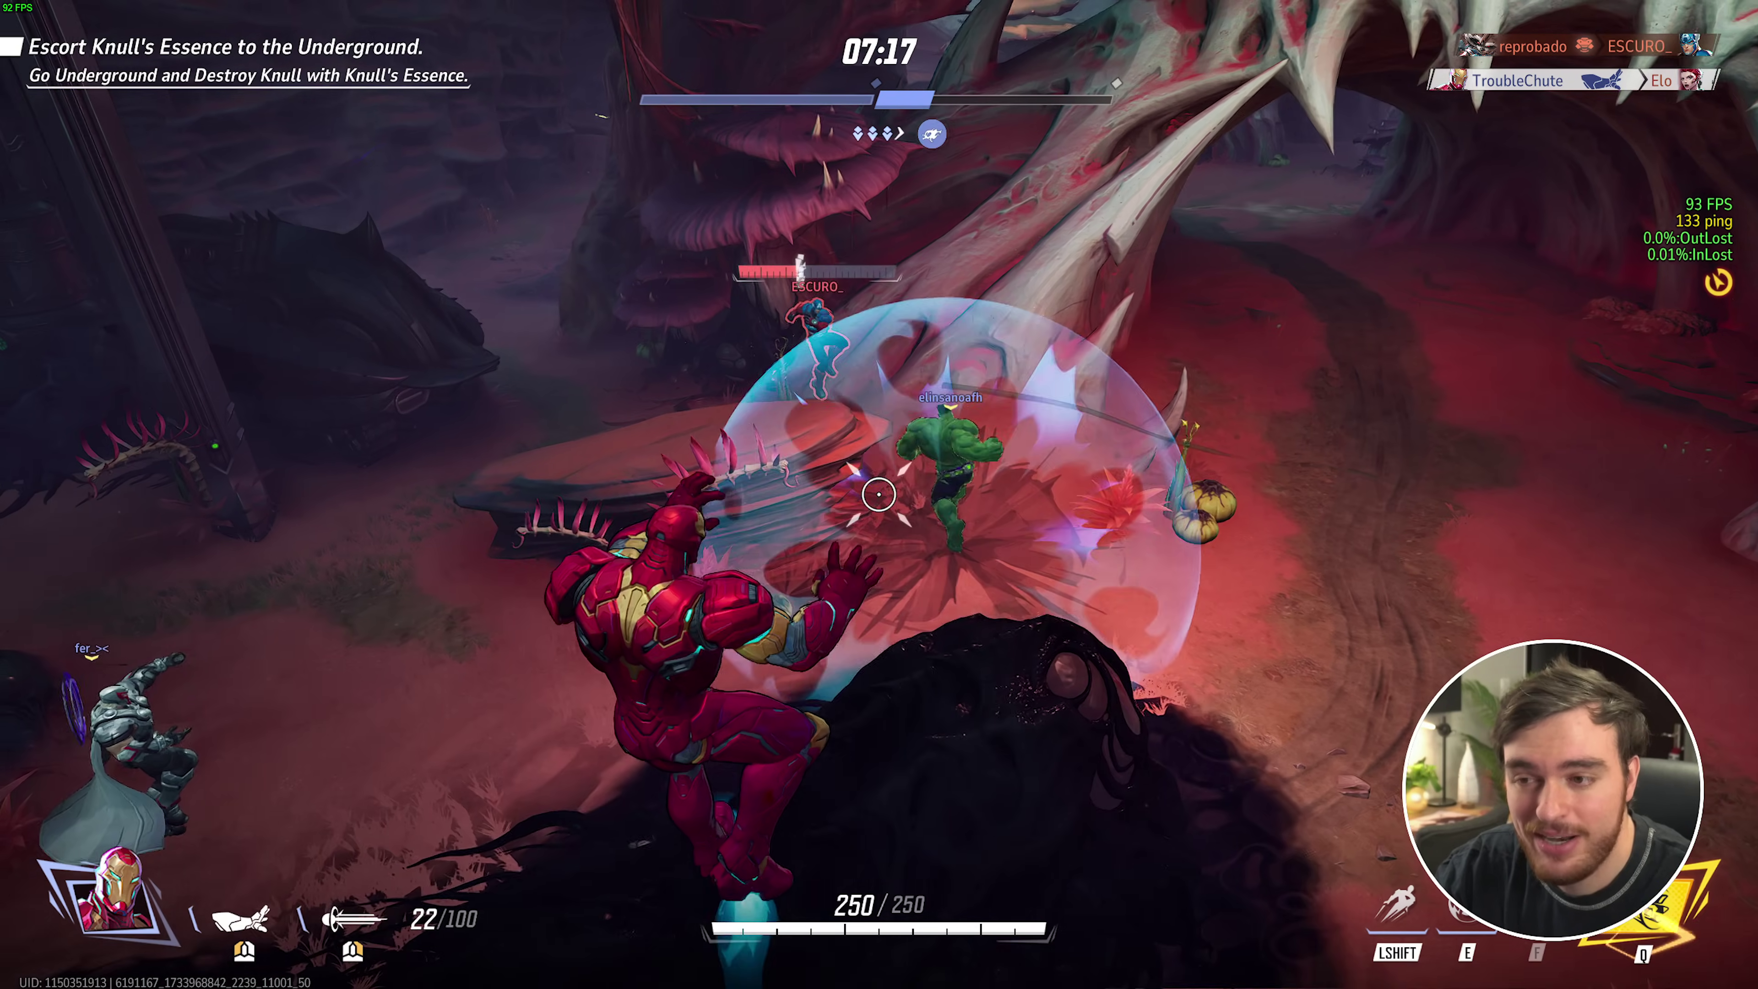
{"action": "left_click", "coordinate": [878, 494]}
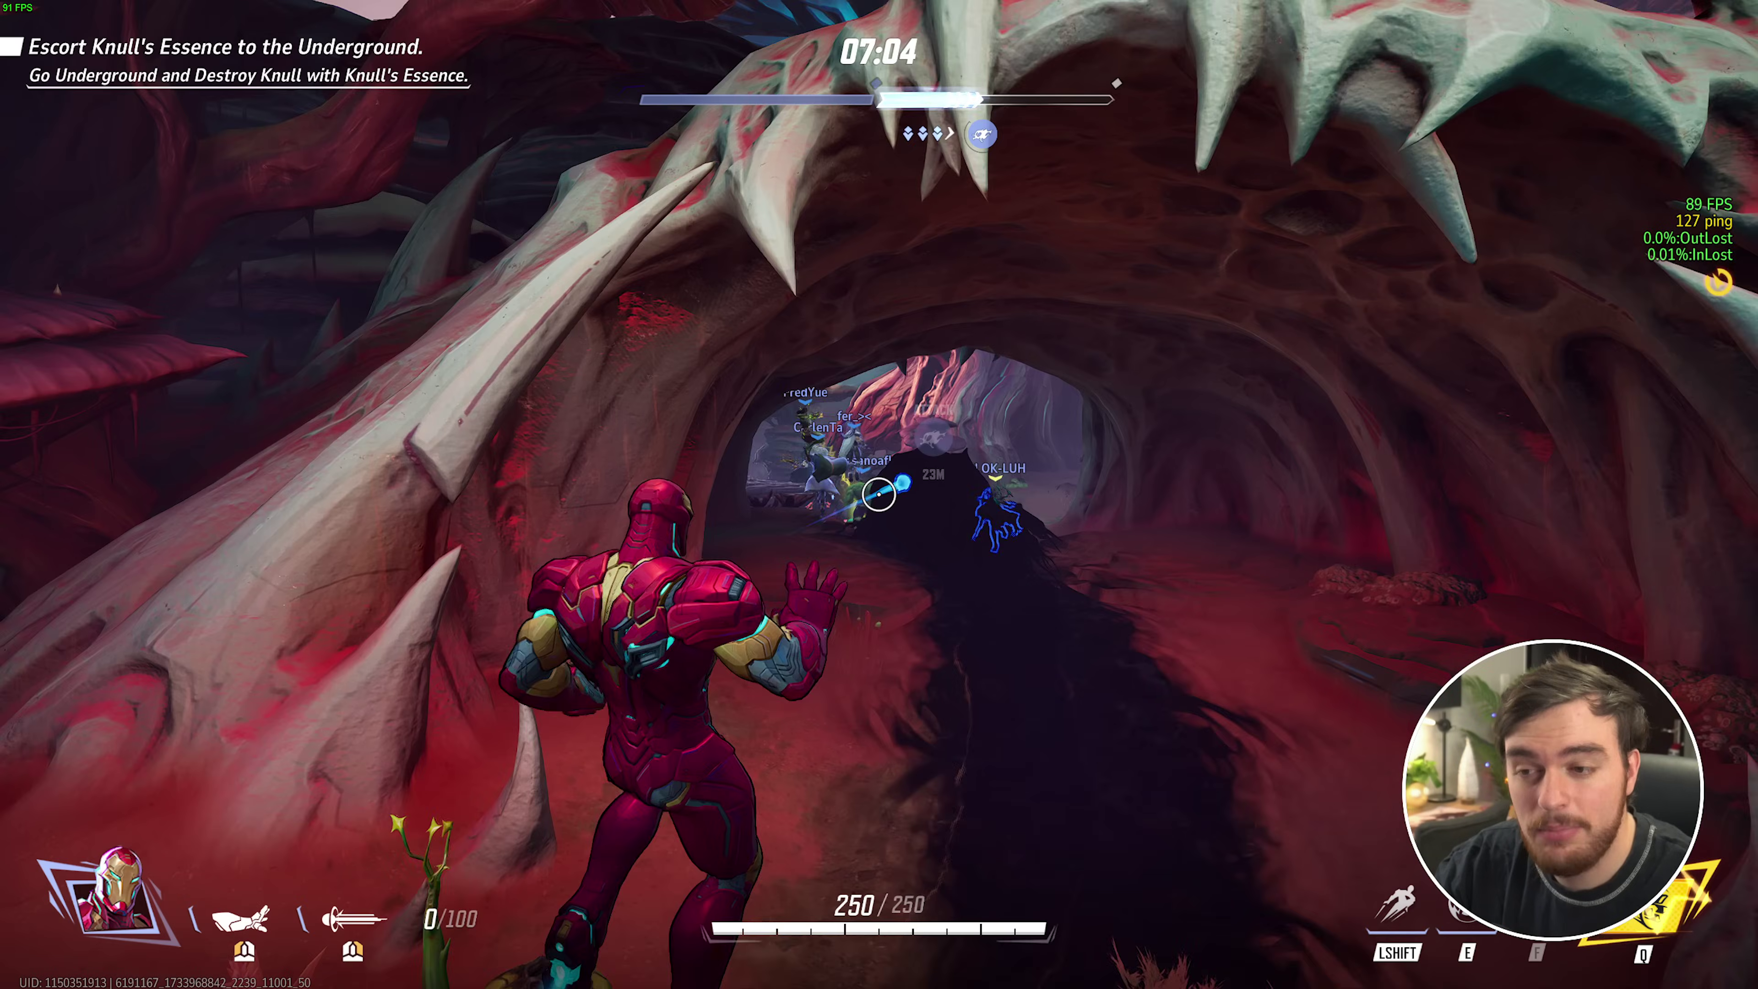
{"action": "key", "text": "w"}
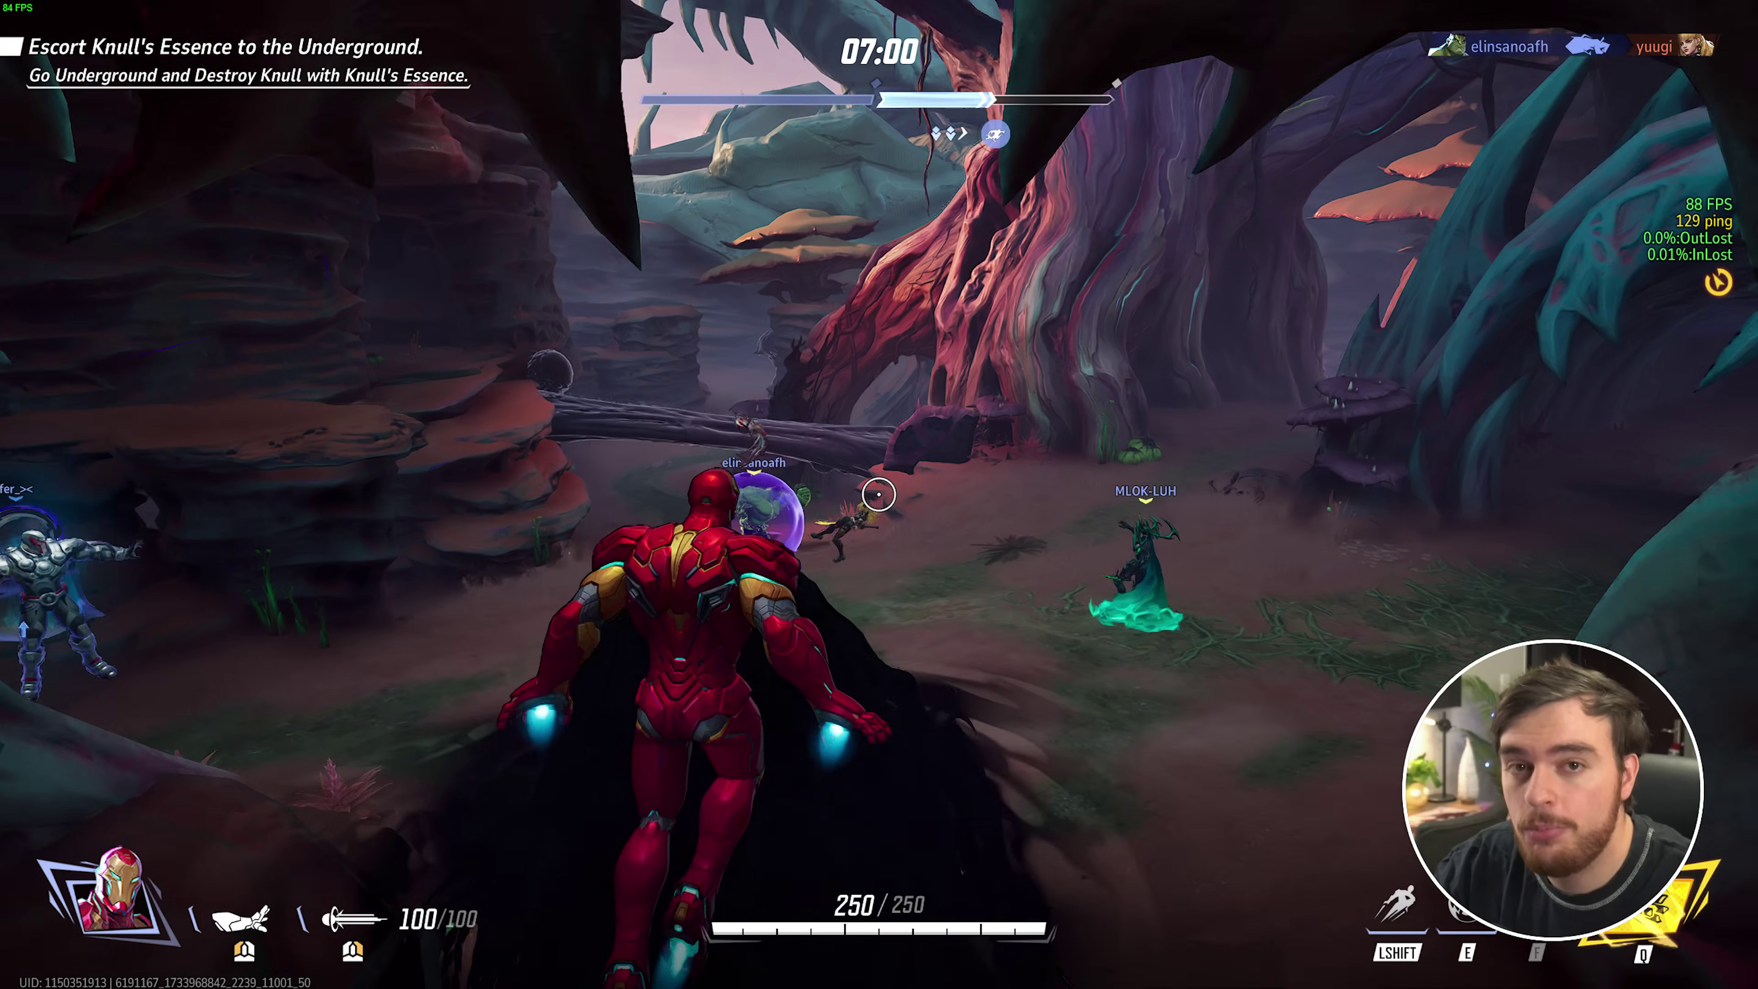
{"action": "left_click", "coordinate": [878, 493]}
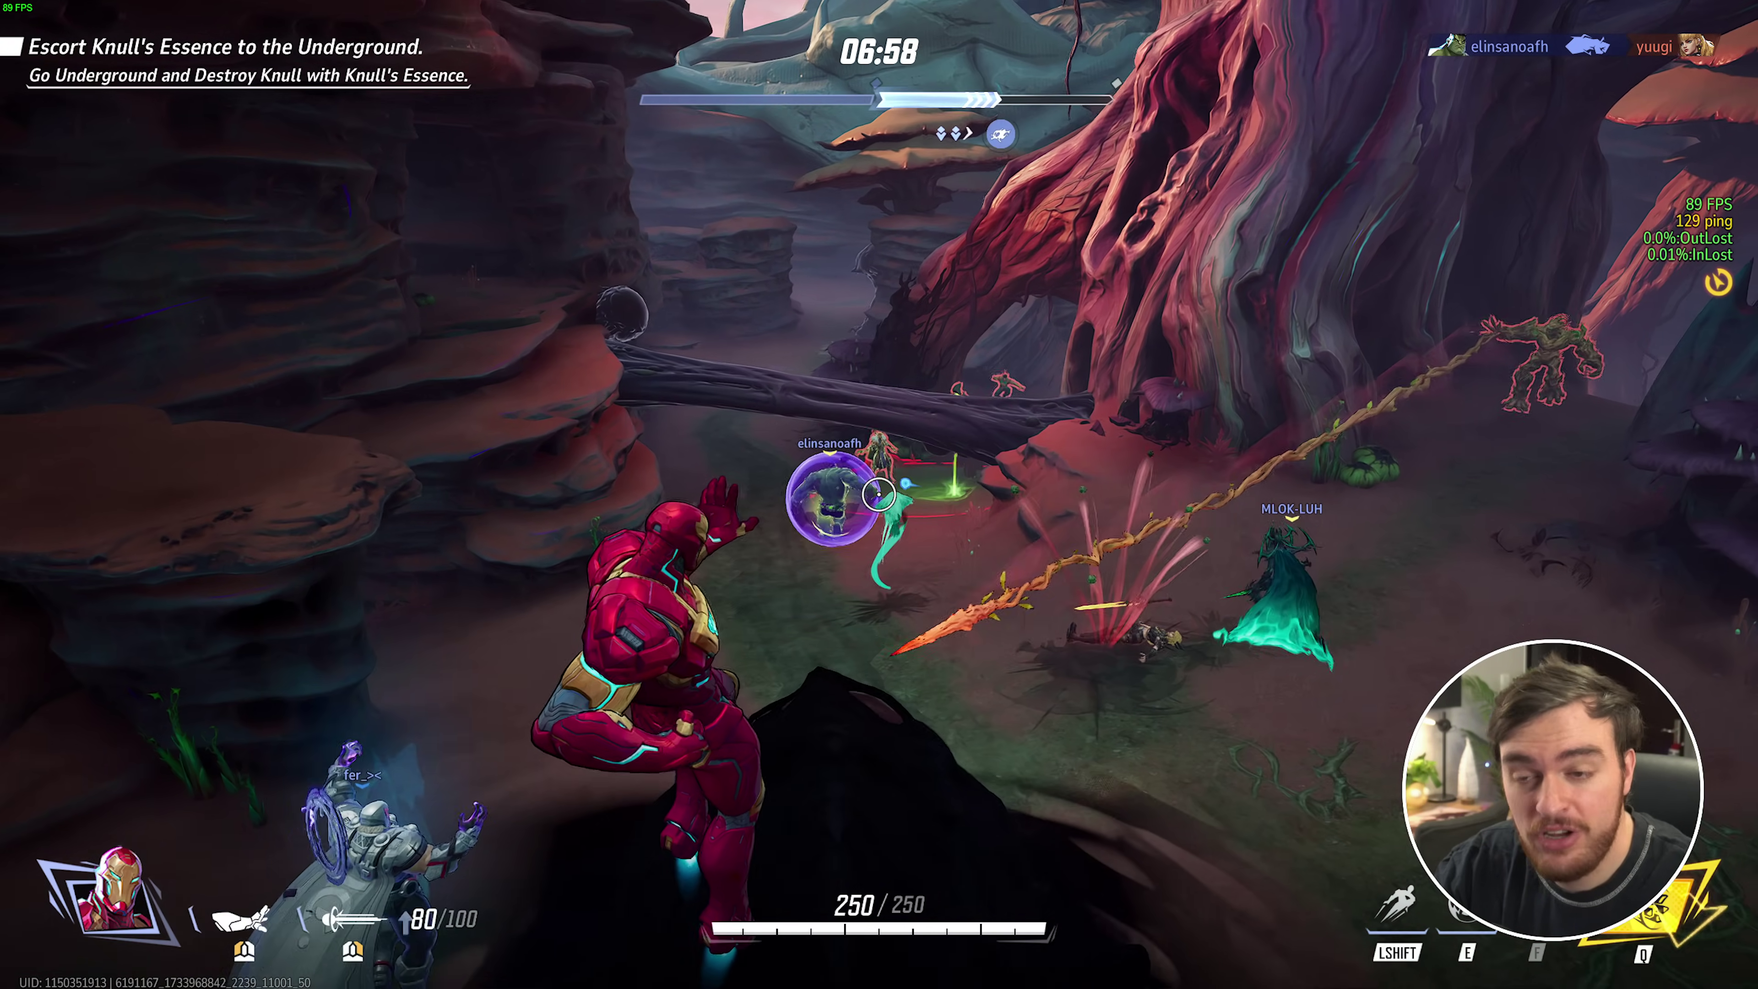
{"action": "left_click", "coordinate": [878, 494]}
{"action": "left_click_drag", "start_coordinate": [878, 494], "coordinate": [877, 494]}
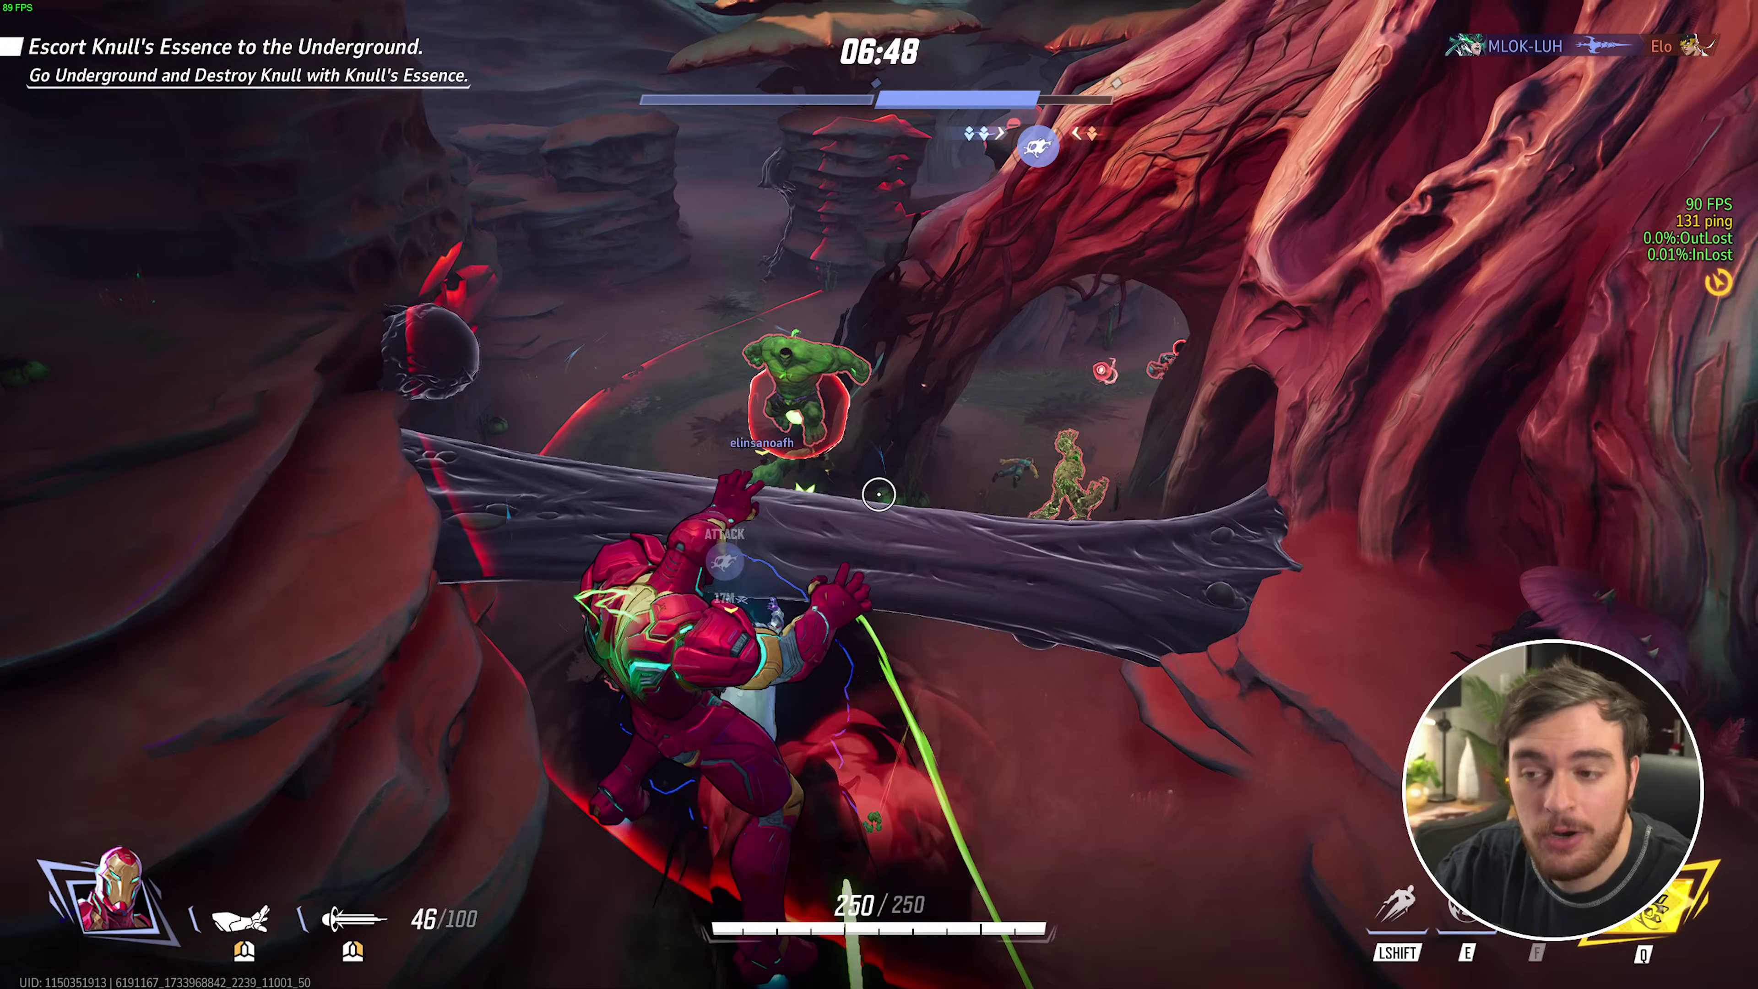
Step: Open the %LocalAppData%\Marvel folder through the Windows Run dialog
{"action": "key", "text": "r"}
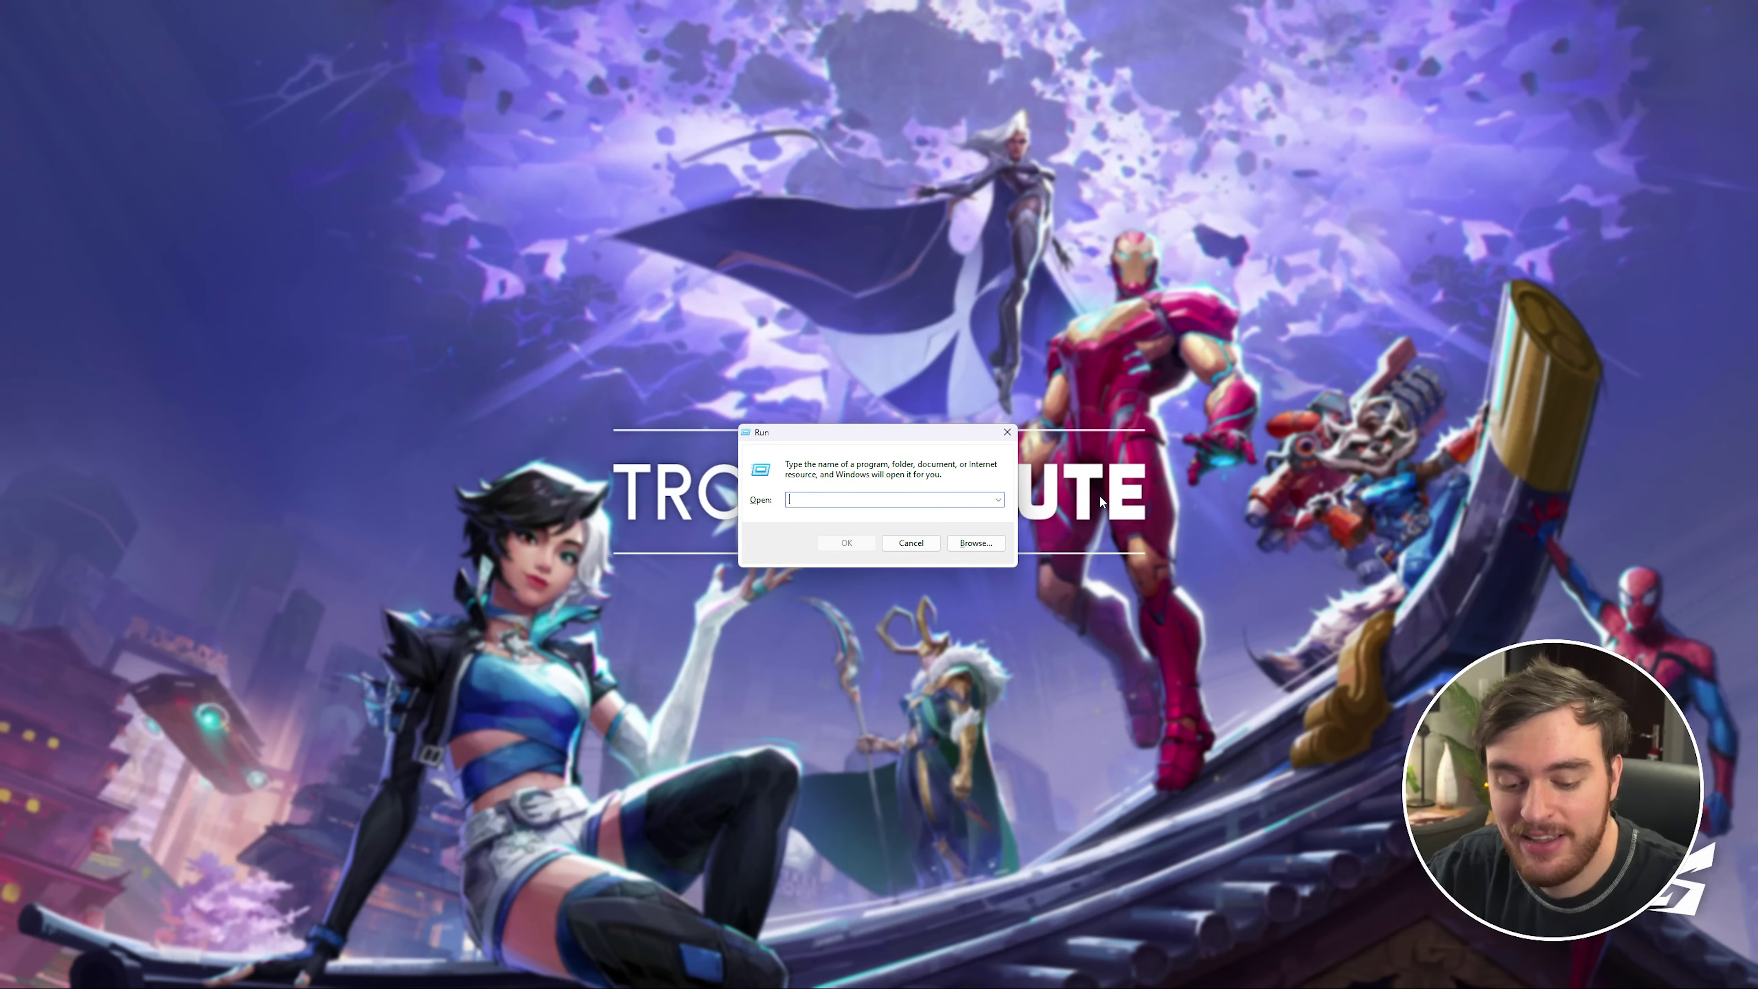
{"action": "type", "text": "%"}
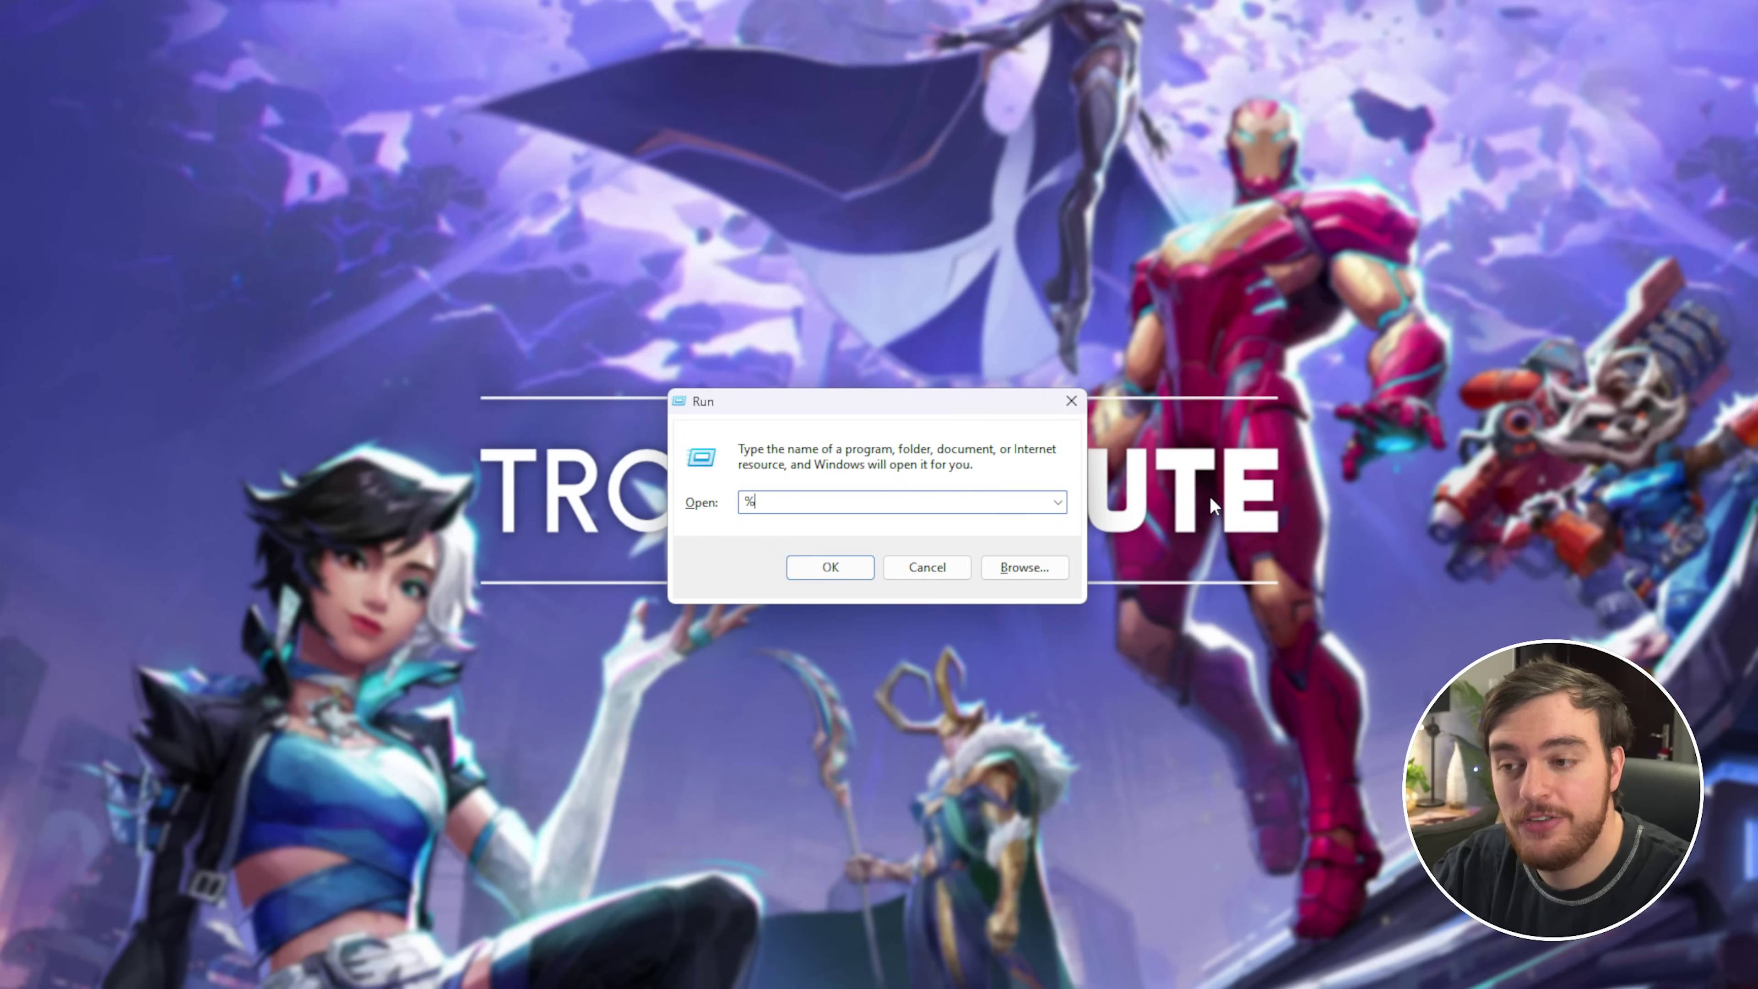
{"action": "type", "text": "LocalAppData%\\Marvel"}
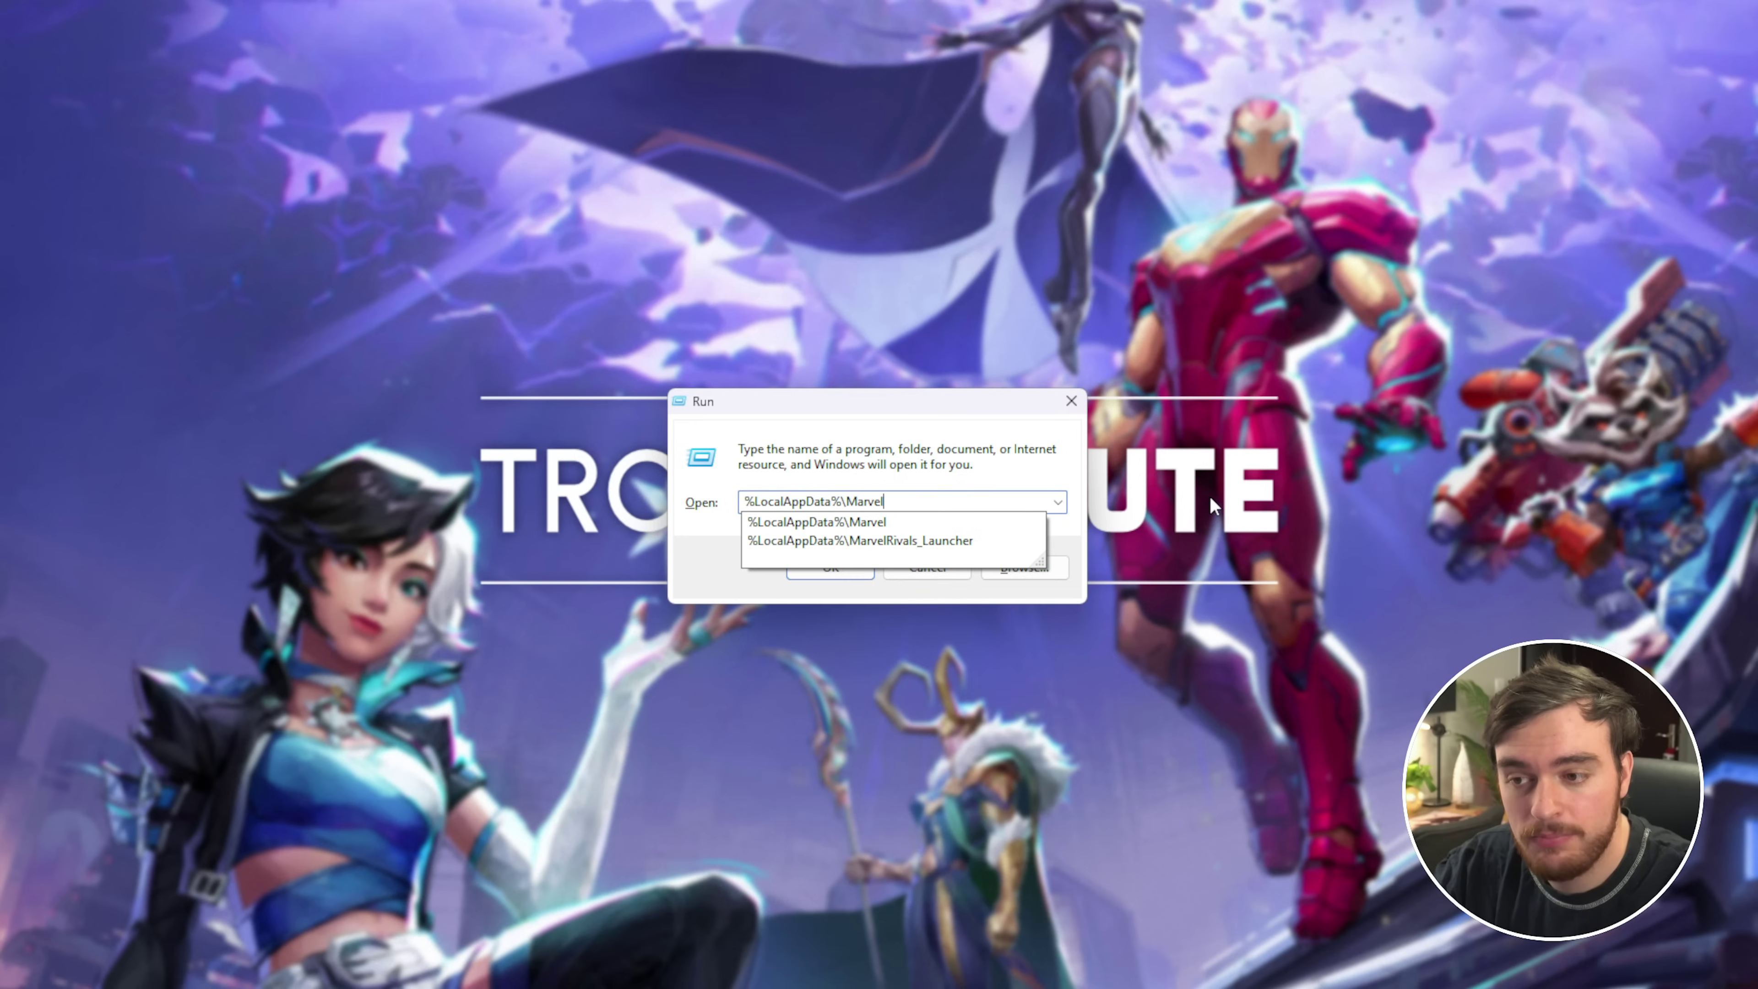
{"action": "key", "text": "Return"}
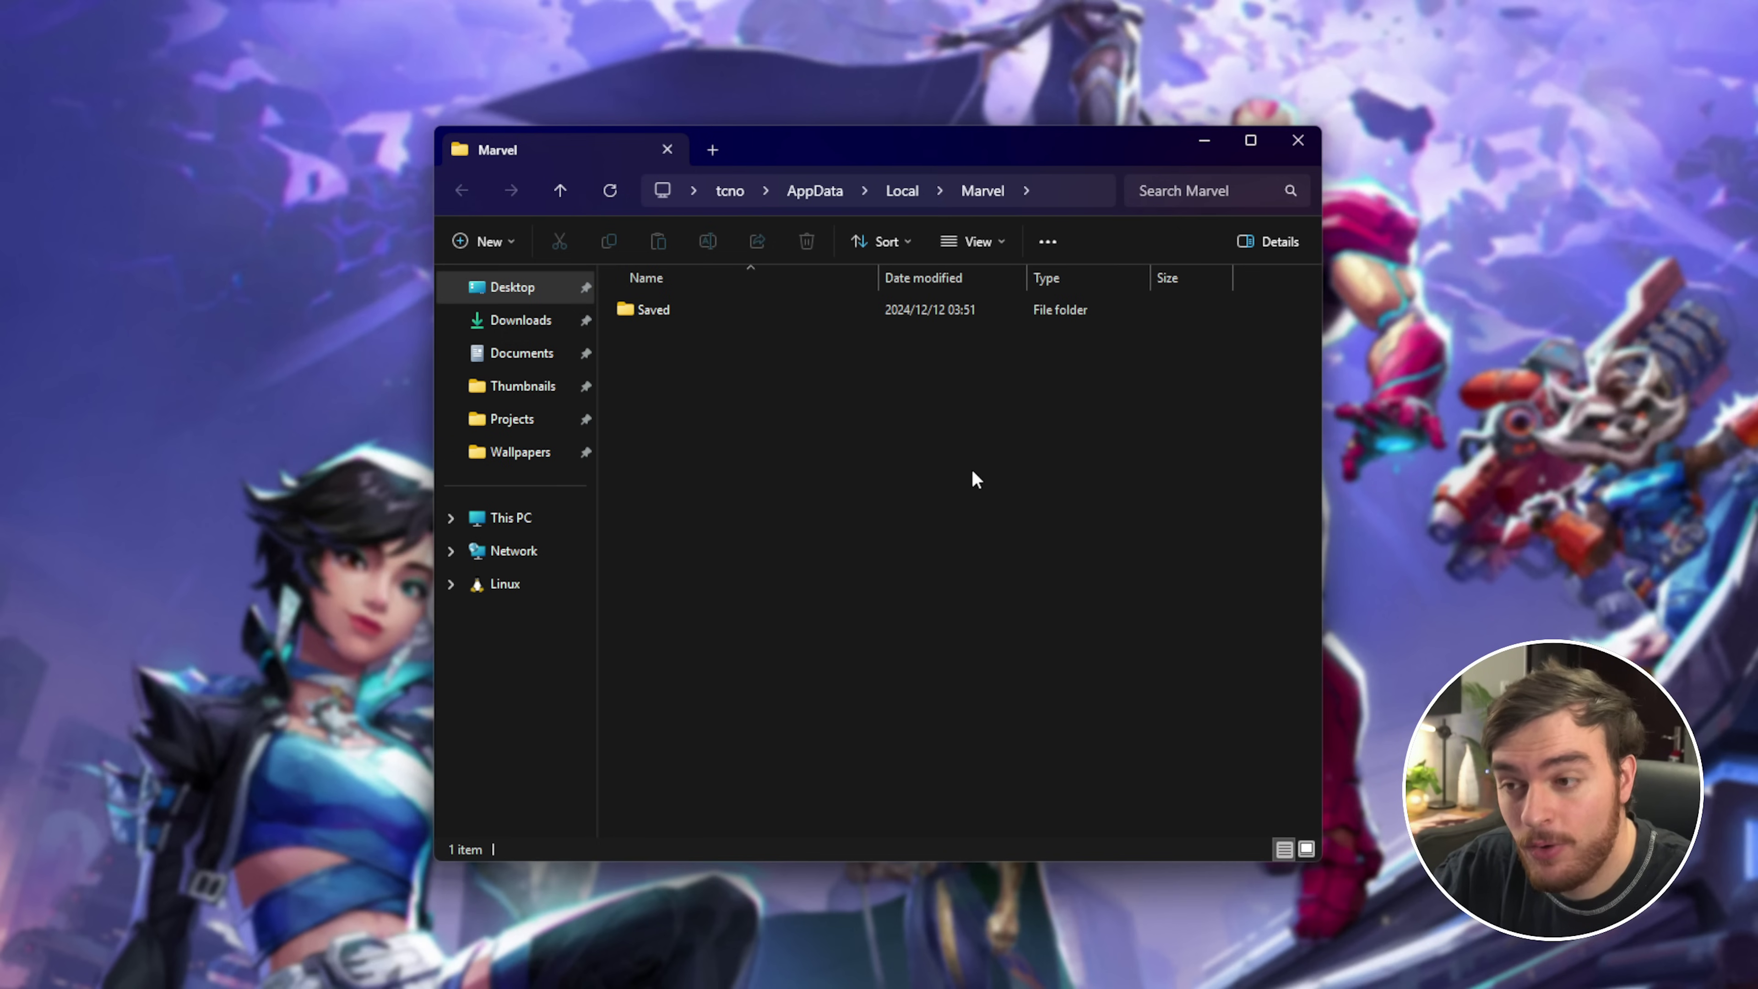
Step: Open GameUserSettings.ini from the Saved\Config\Windows folder in Notepad and enlarge its window
{"action": "double_click", "coordinate": [912, 316]}
{"action": "double_click", "coordinate": [909, 340]}
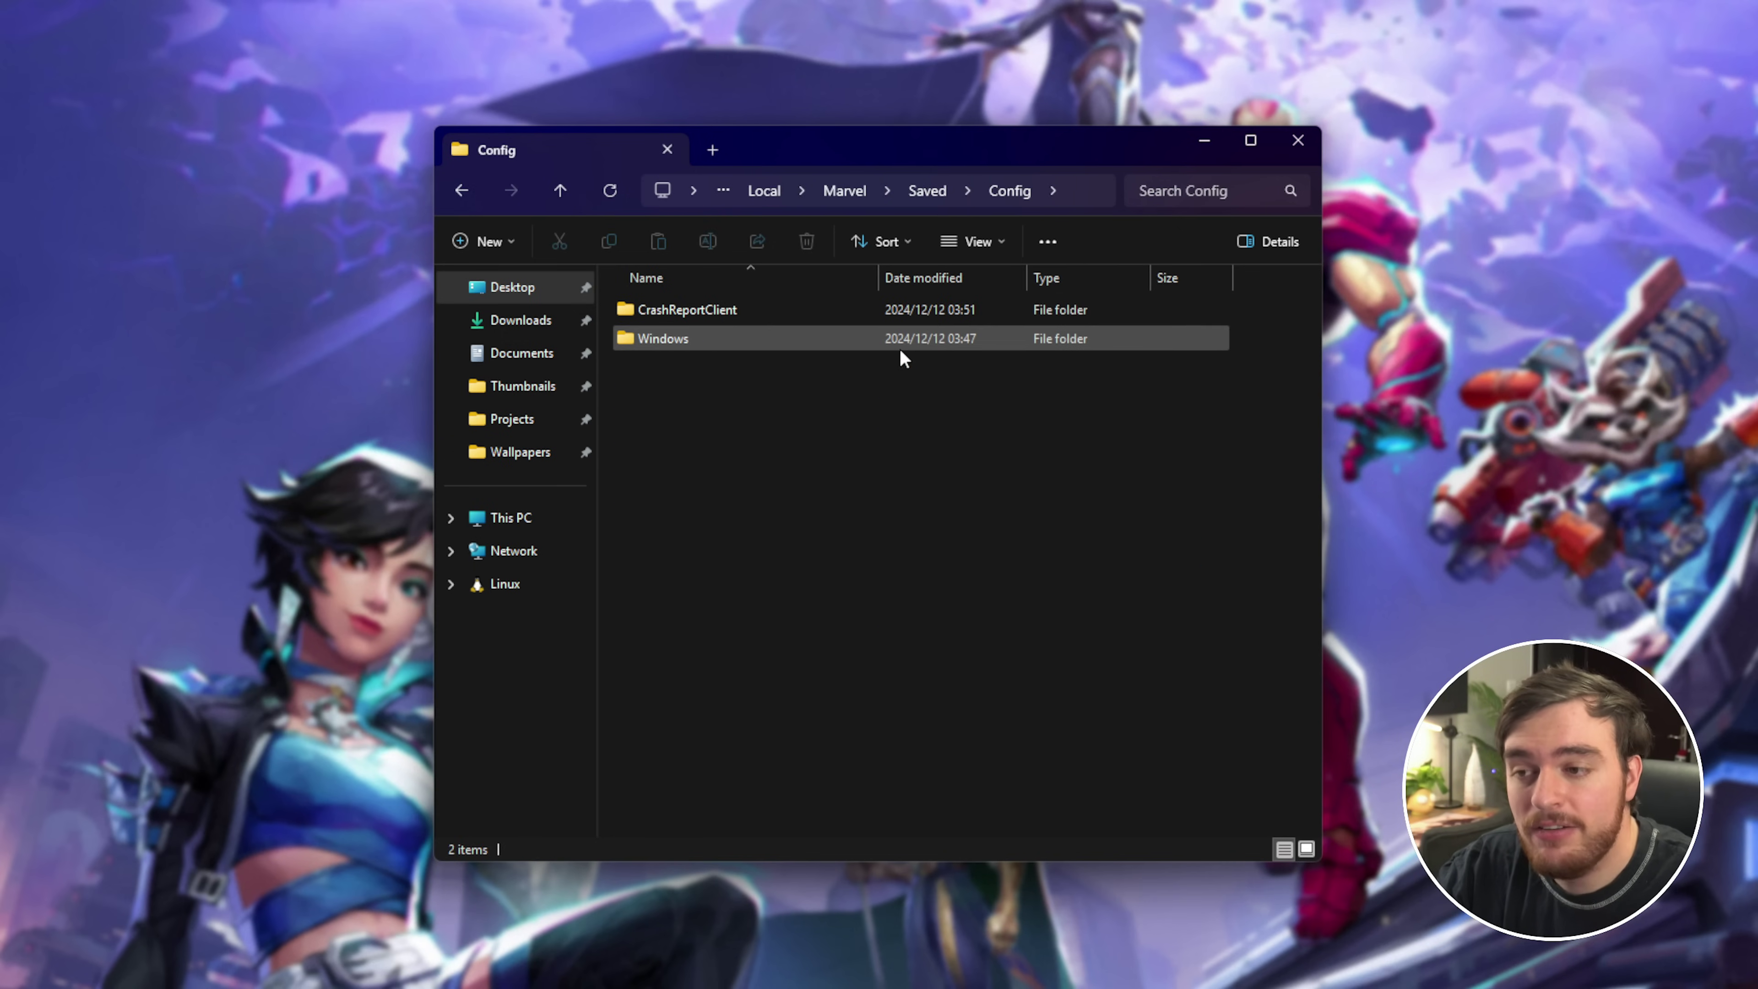
{"action": "double_click", "coordinate": [875, 341]}
{"action": "left_click", "coordinate": [850, 310]}
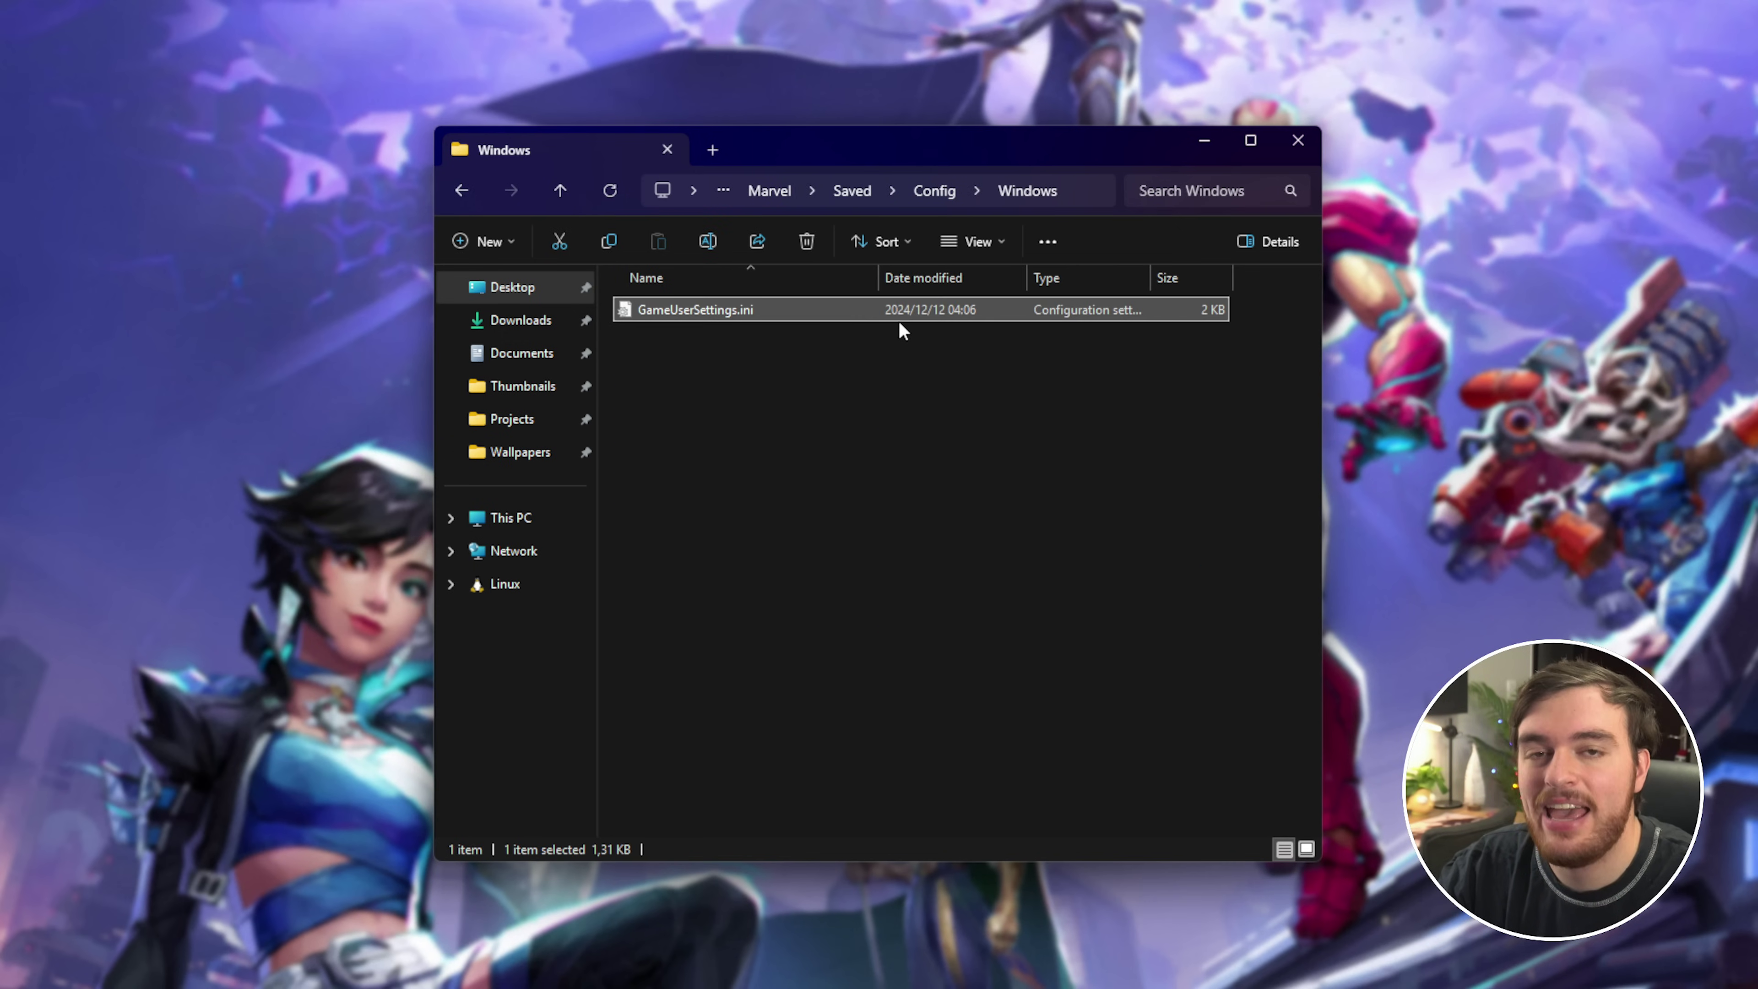
{"action": "double_click", "coordinate": [895, 313]}
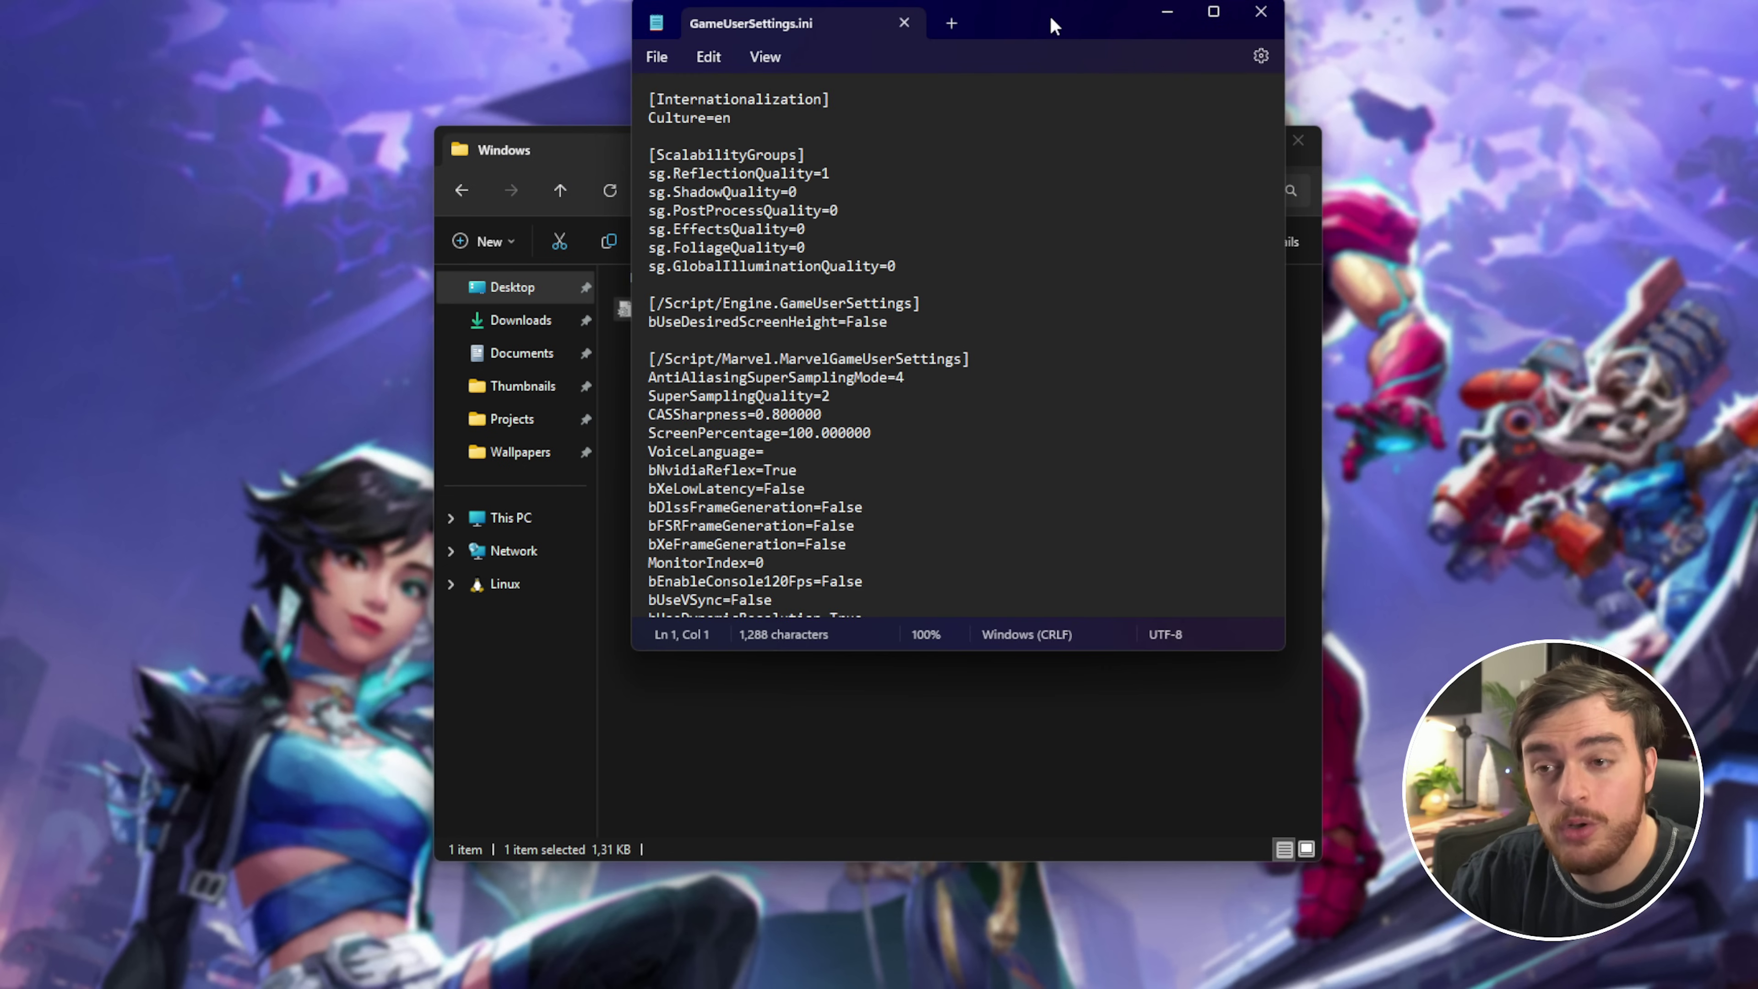
{"action": "left_click_drag", "start_coordinate": [1206, 823], "coordinate": [1264, 903]}
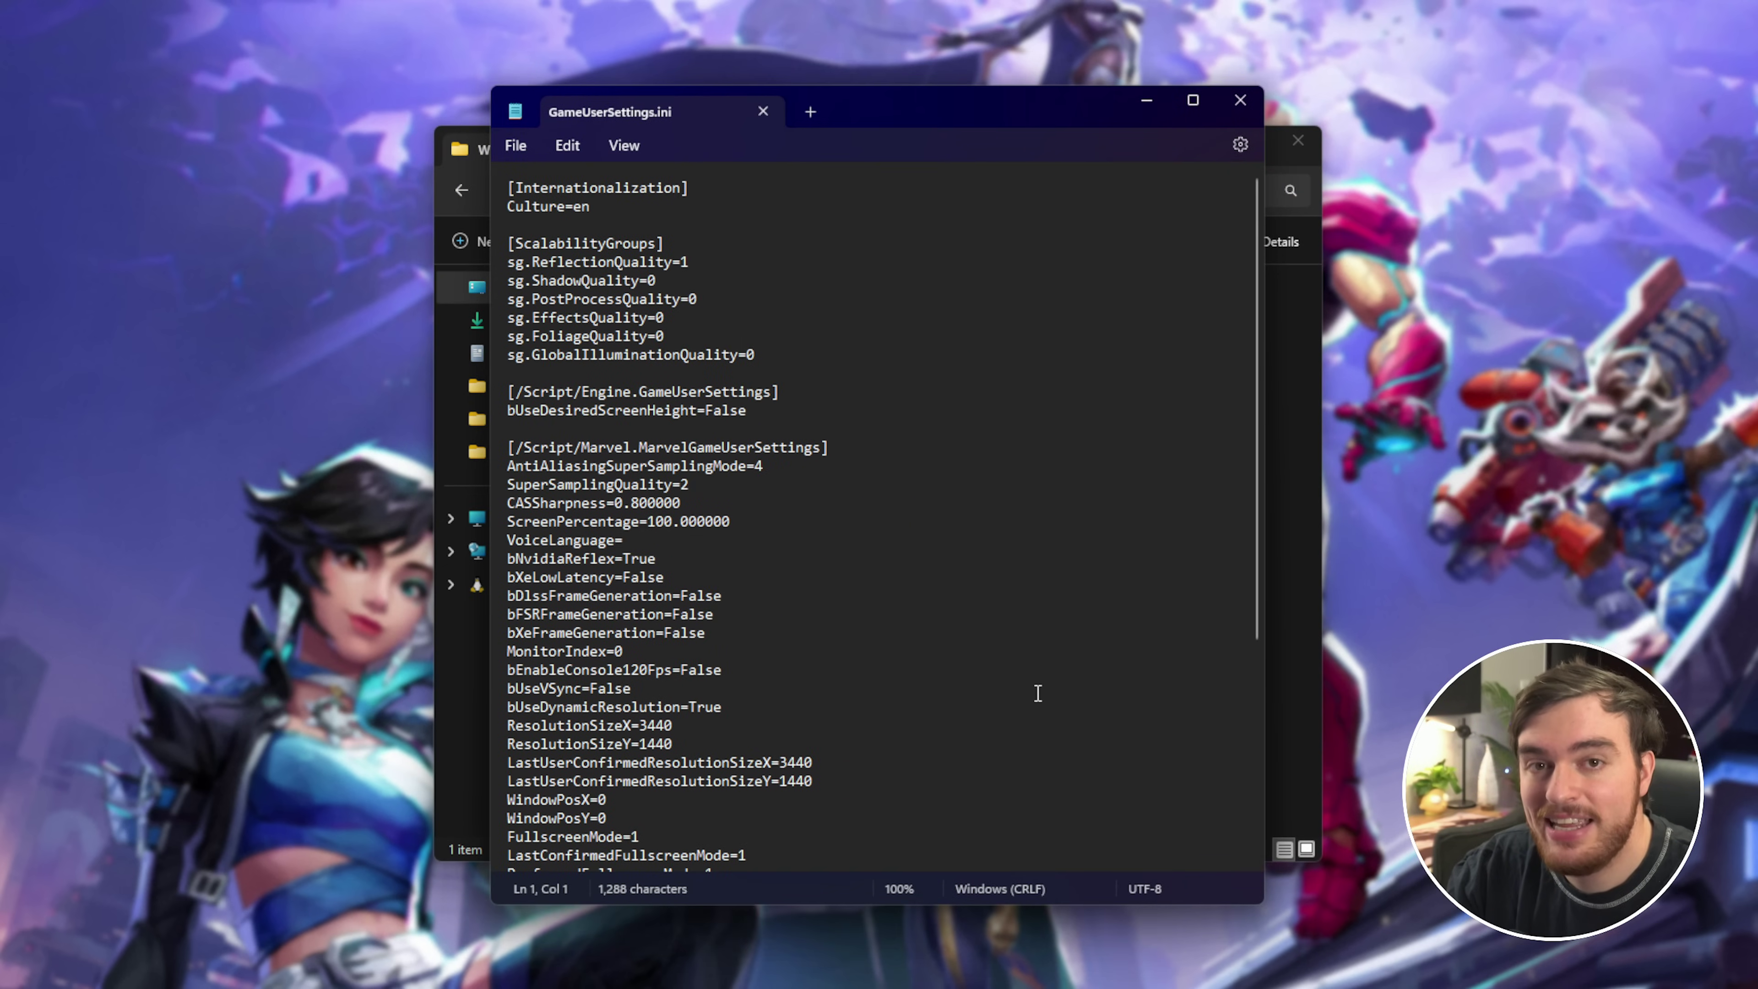
Step: Review the whole GameUserSettings.ini file and highlight the quality values under ScalabilityGroups
{"action": "scroll", "coordinate": [840, 436], "scroll_direction": "down", "scroll_amount": 6}
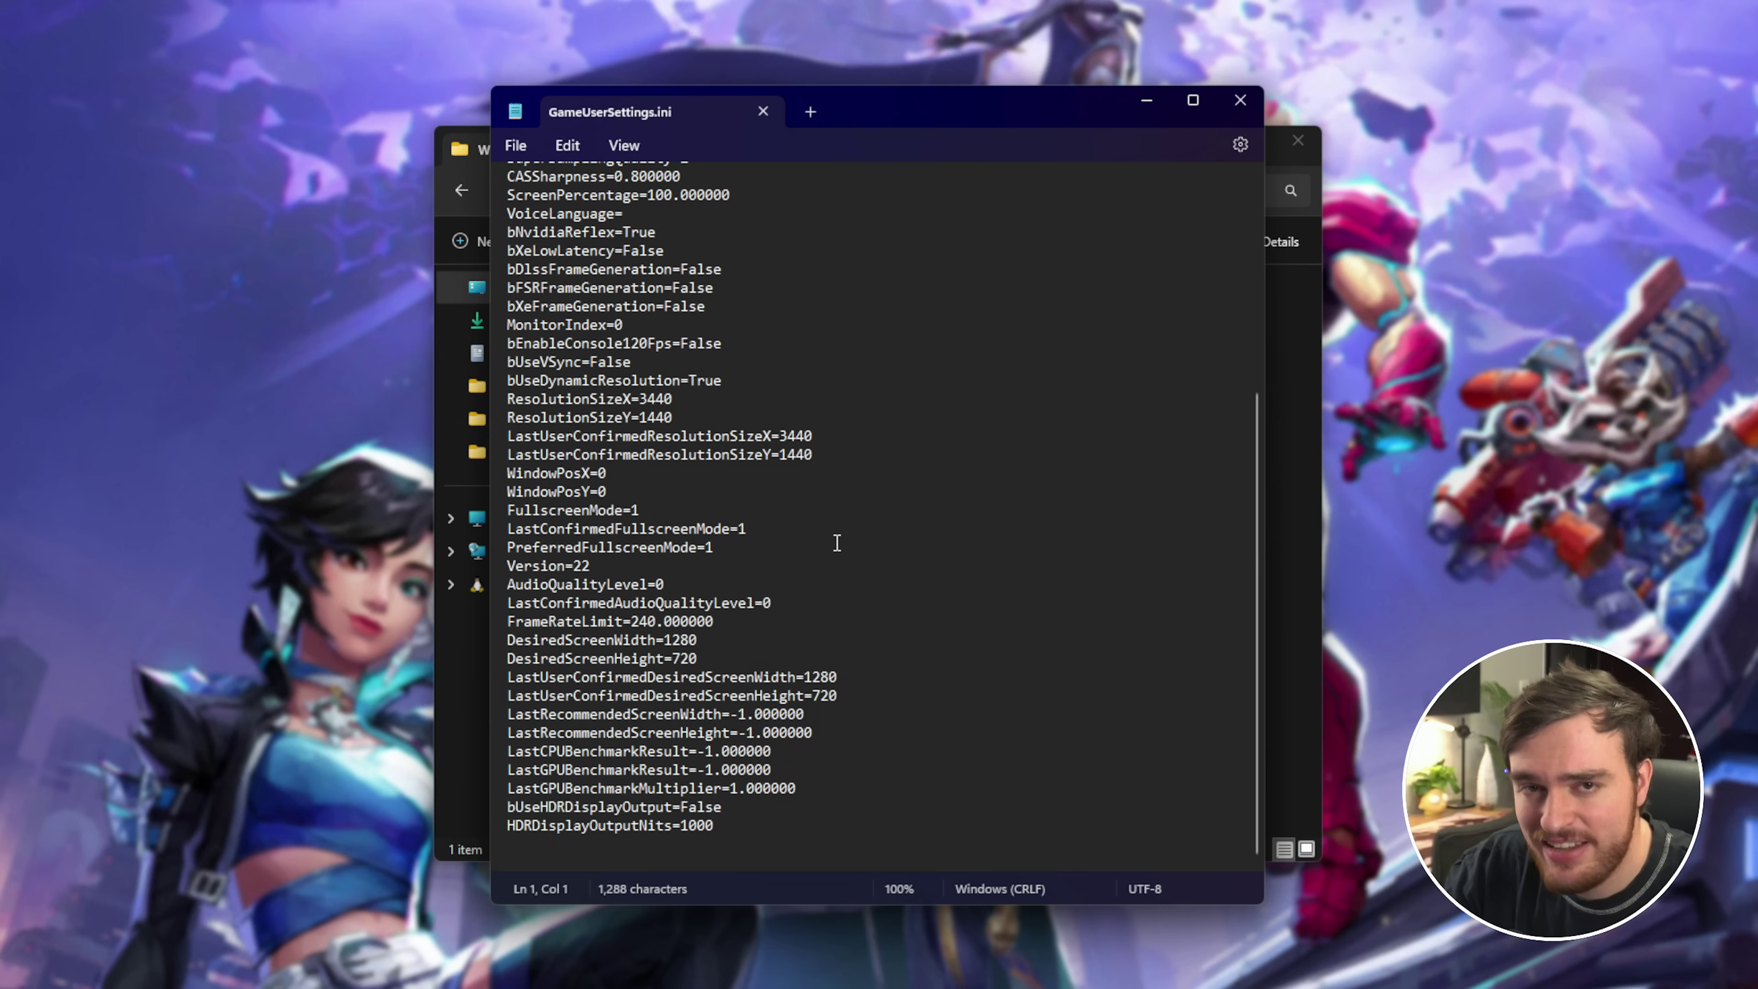
{"action": "scroll", "coordinate": [848, 575], "scroll_direction": "up", "scroll_amount": 6}
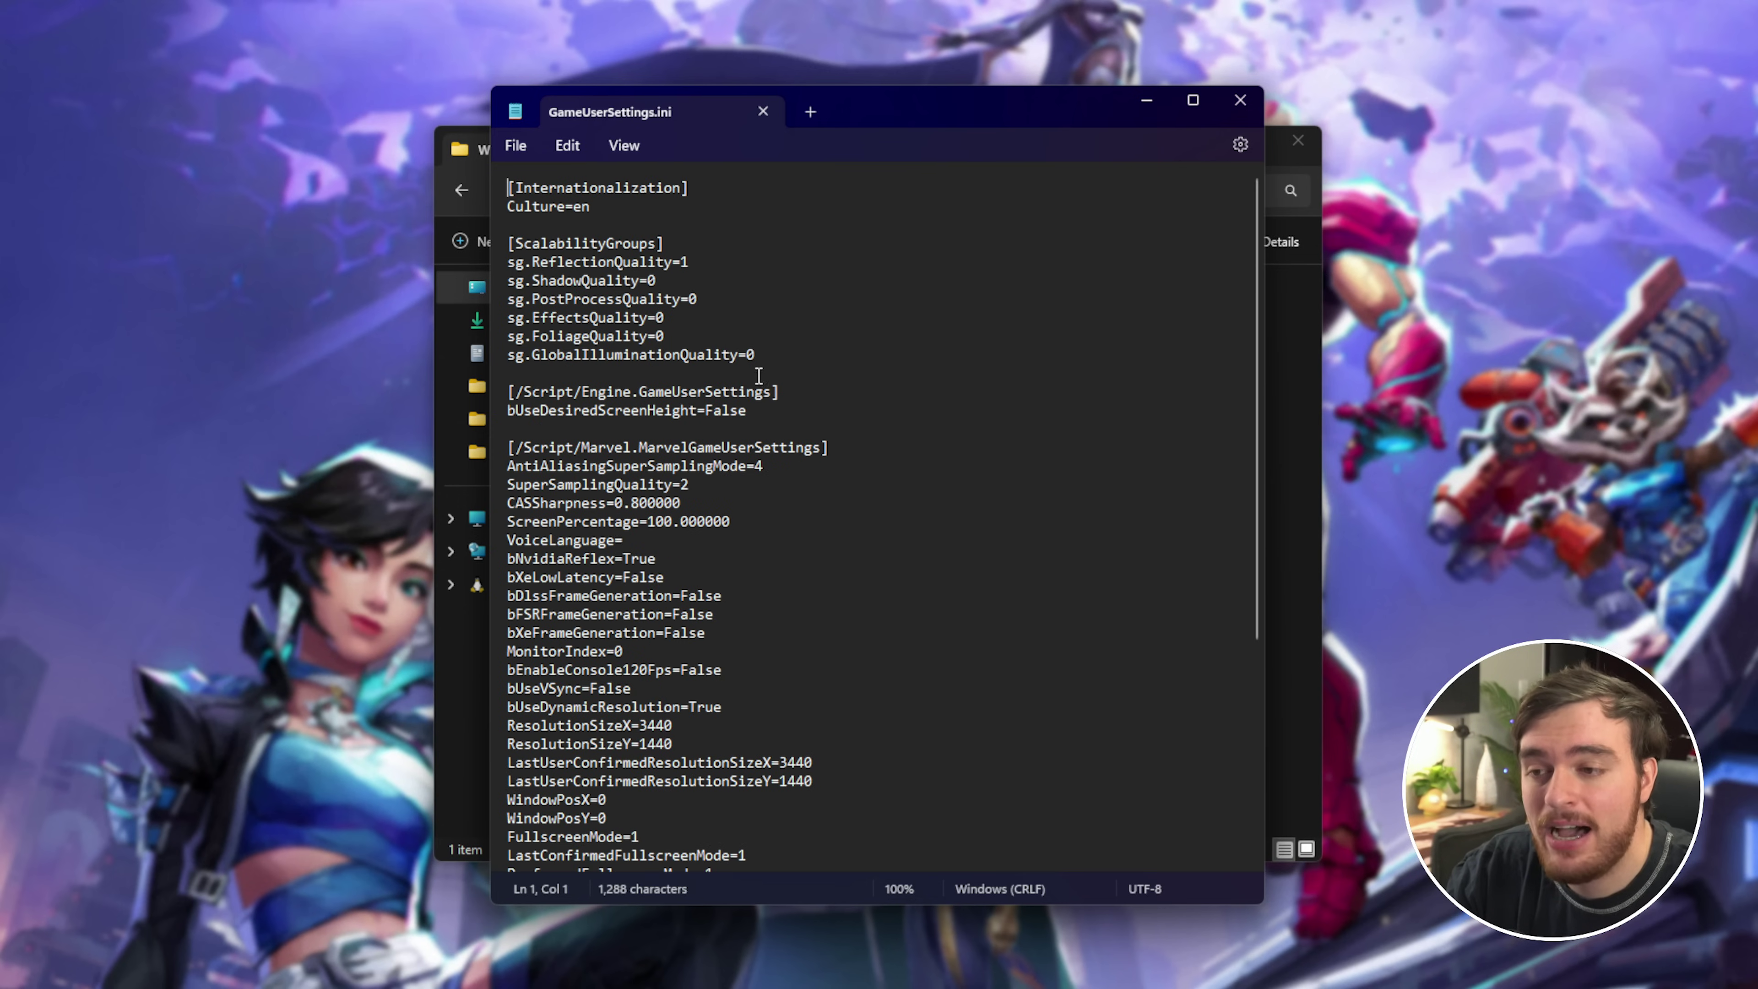
{"action": "left_click_drag", "start_coordinate": [761, 354], "coordinate": [508, 262]}
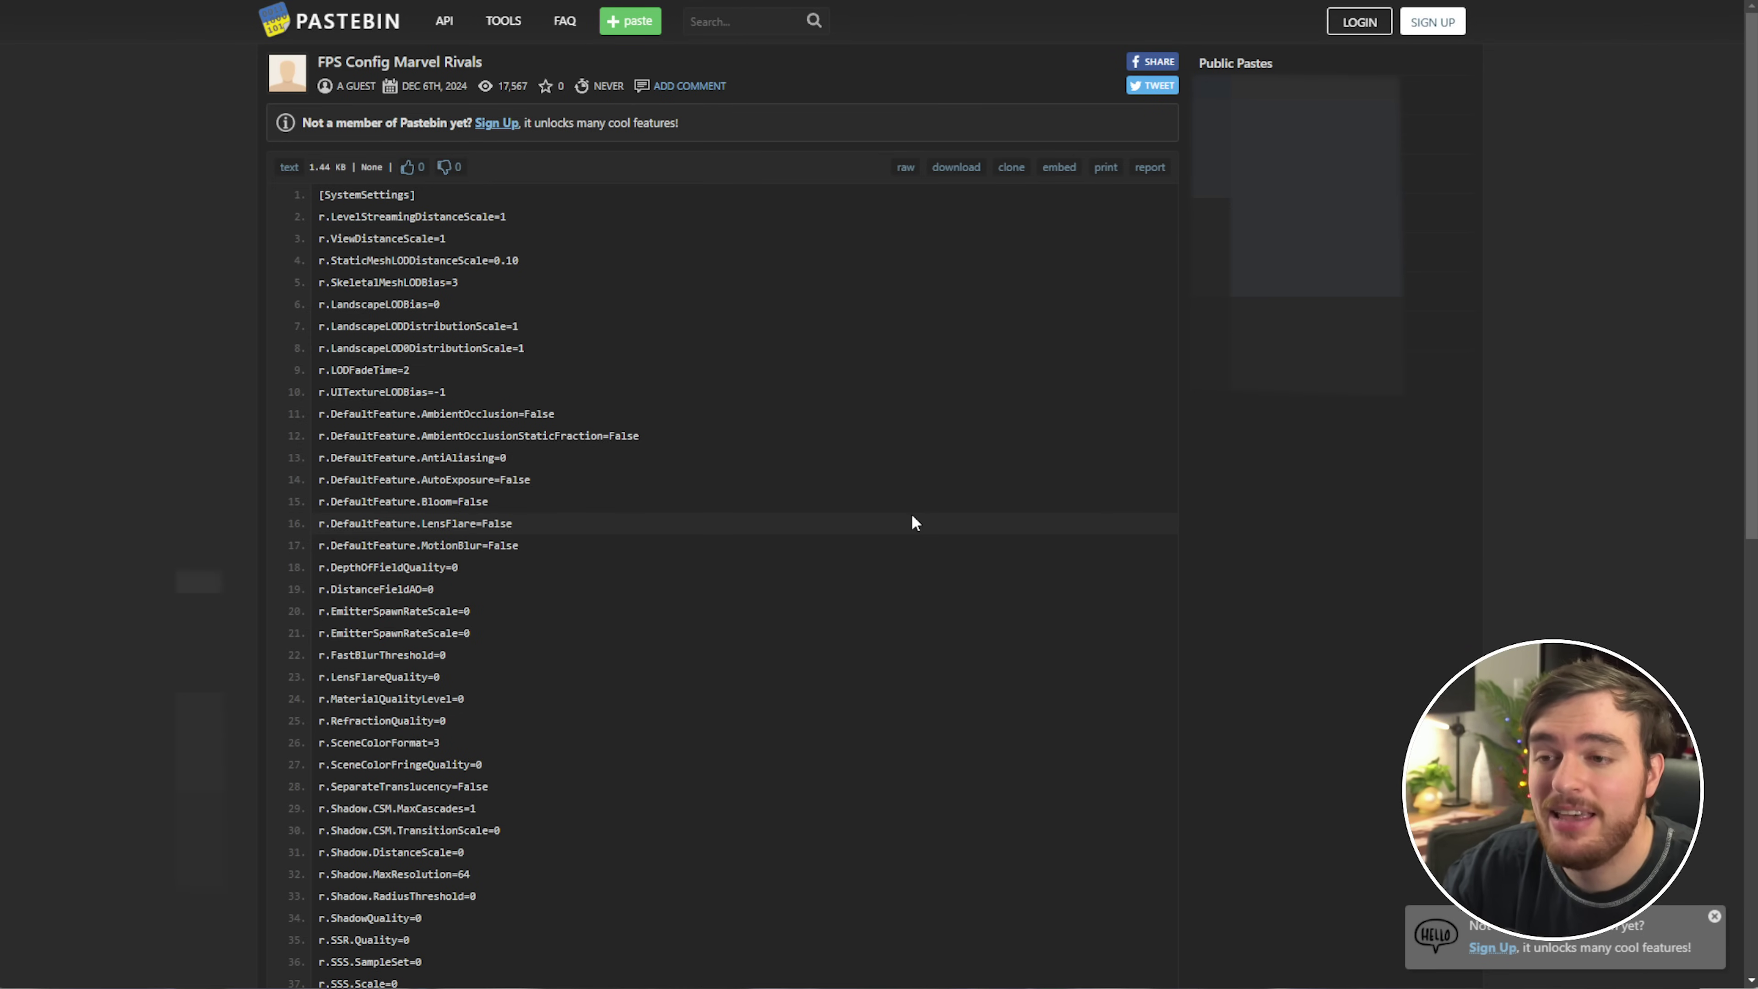
Step: Review the "FPS Config Marvel Rivals" paste on Pastebin in the browser and copy its entire raw text
{"action": "scroll", "coordinate": [879, 573], "scroll_direction": "down", "scroll_amount": 10}
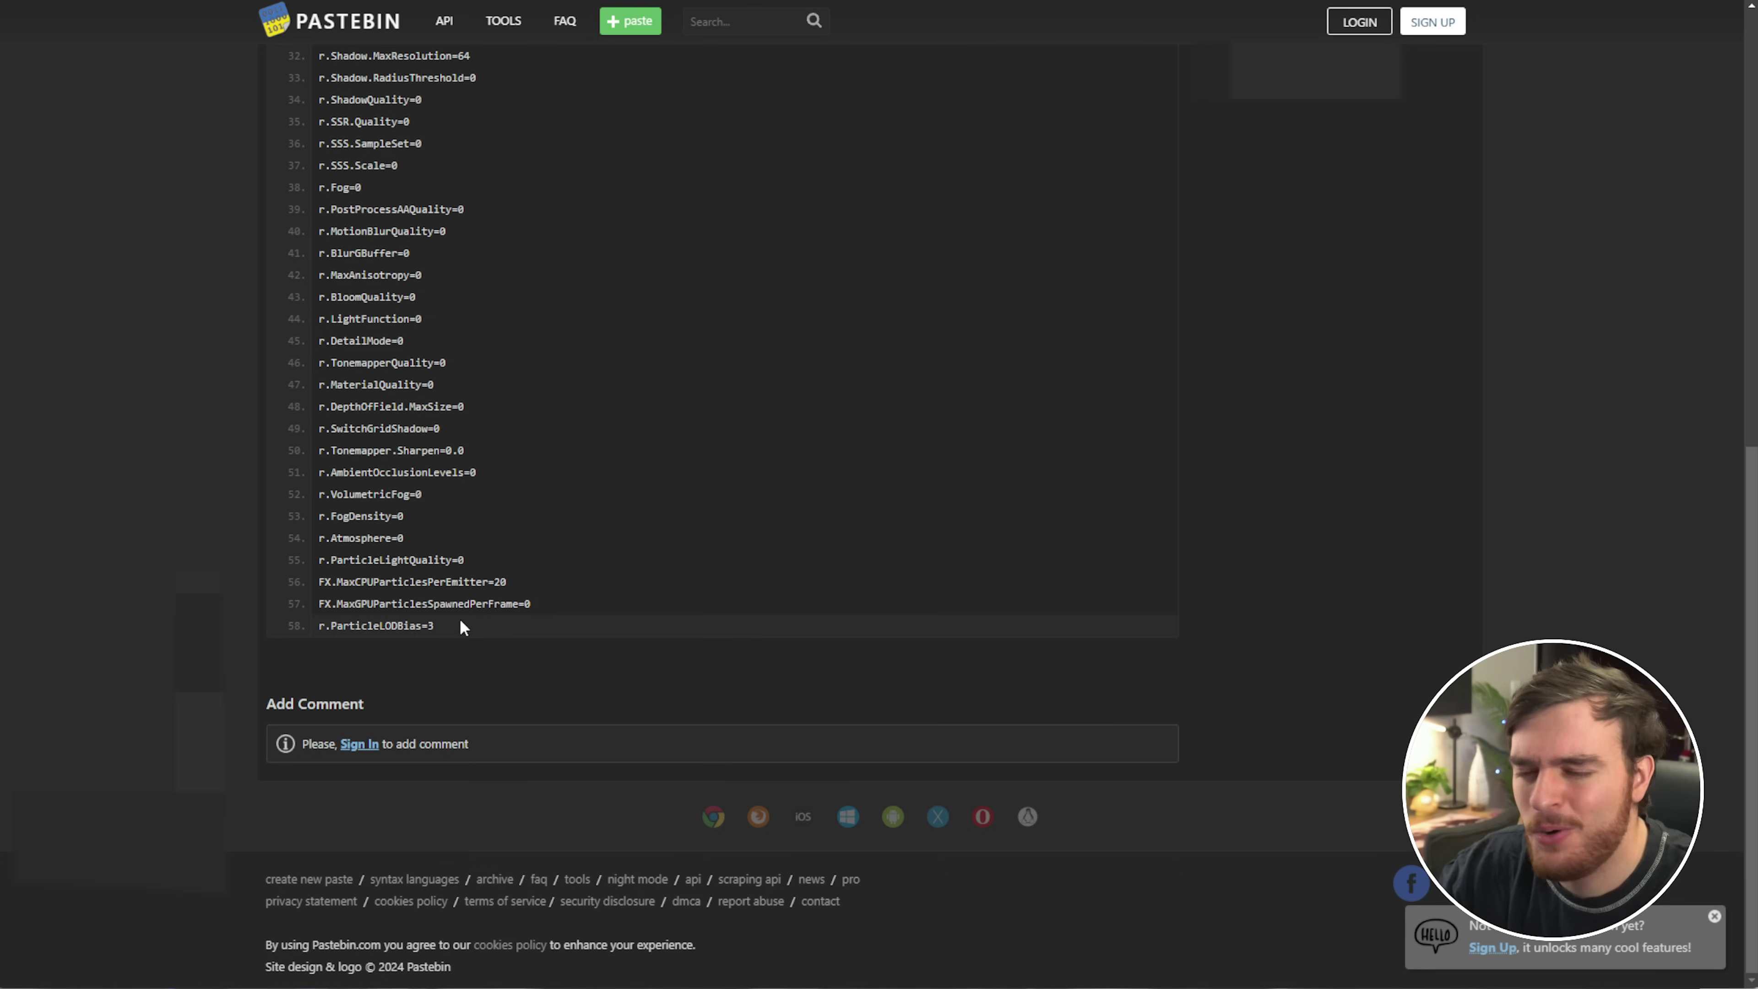
{"action": "left_click_drag", "start_coordinate": [459, 621], "coordinate": [460, 593]}
{"action": "scroll", "coordinate": [460, 599], "scroll_direction": "up", "scroll_amount": 12}
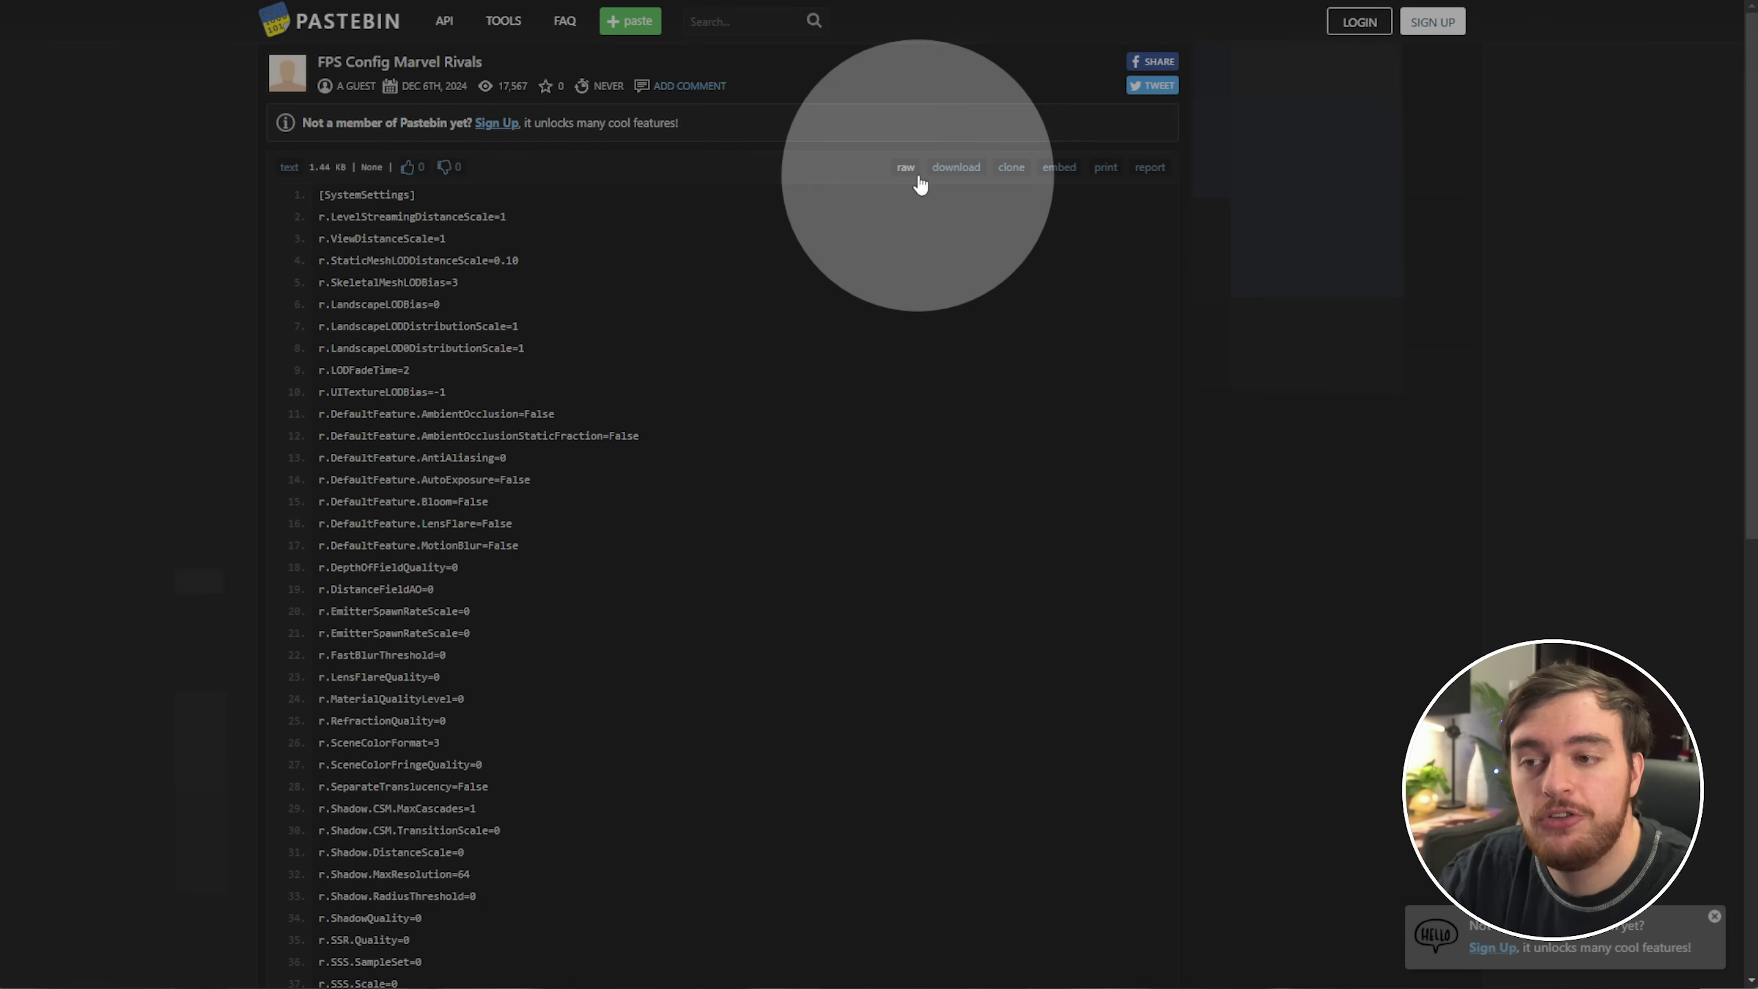
{"action": "left_click", "coordinate": [906, 167]}
{"action": "key", "text": "ctrl+a"}
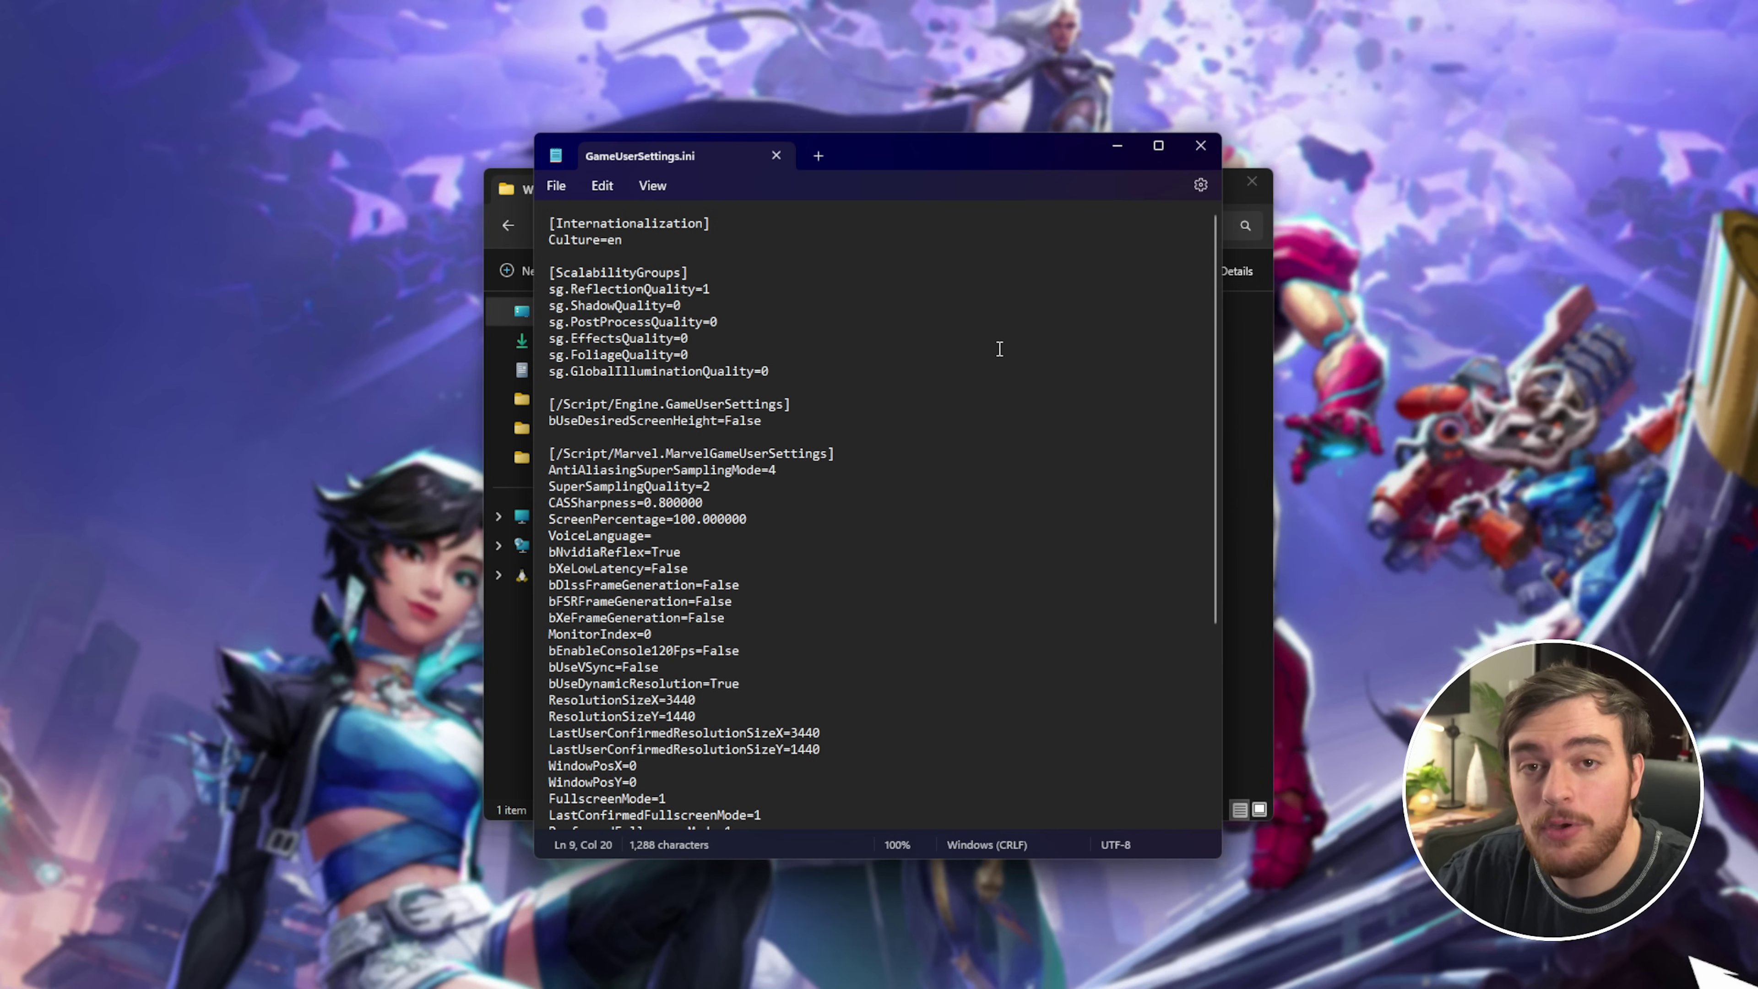
Step: Append the copied SystemSettings block at the end of GameUserSettings.ini in Notepad, separated by blank lines
{"action": "scroll", "coordinate": [975, 357], "scroll_direction": "down", "scroll_amount": 6}
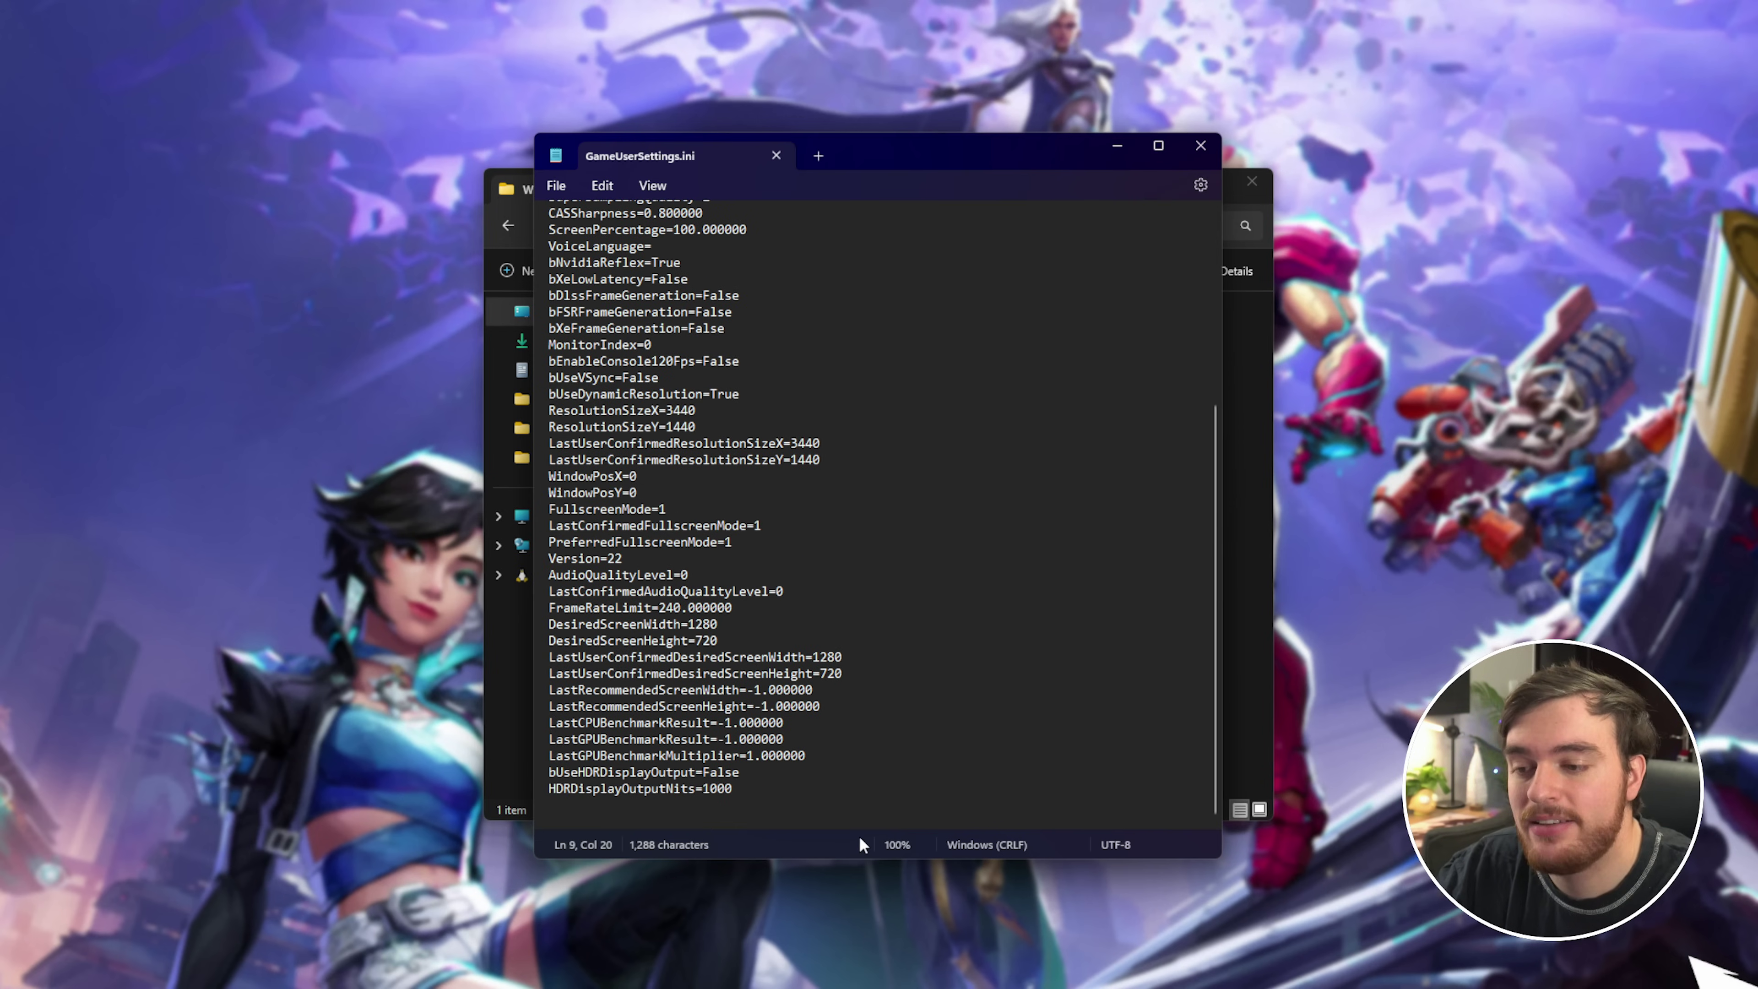
{"action": "left_click", "coordinate": [862, 816]}
{"action": "key", "text": "Return"}
{"action": "key", "text": "Return"}
{"action": "key", "text": "Return"}
{"action": "key", "text": "ctrl+v"}
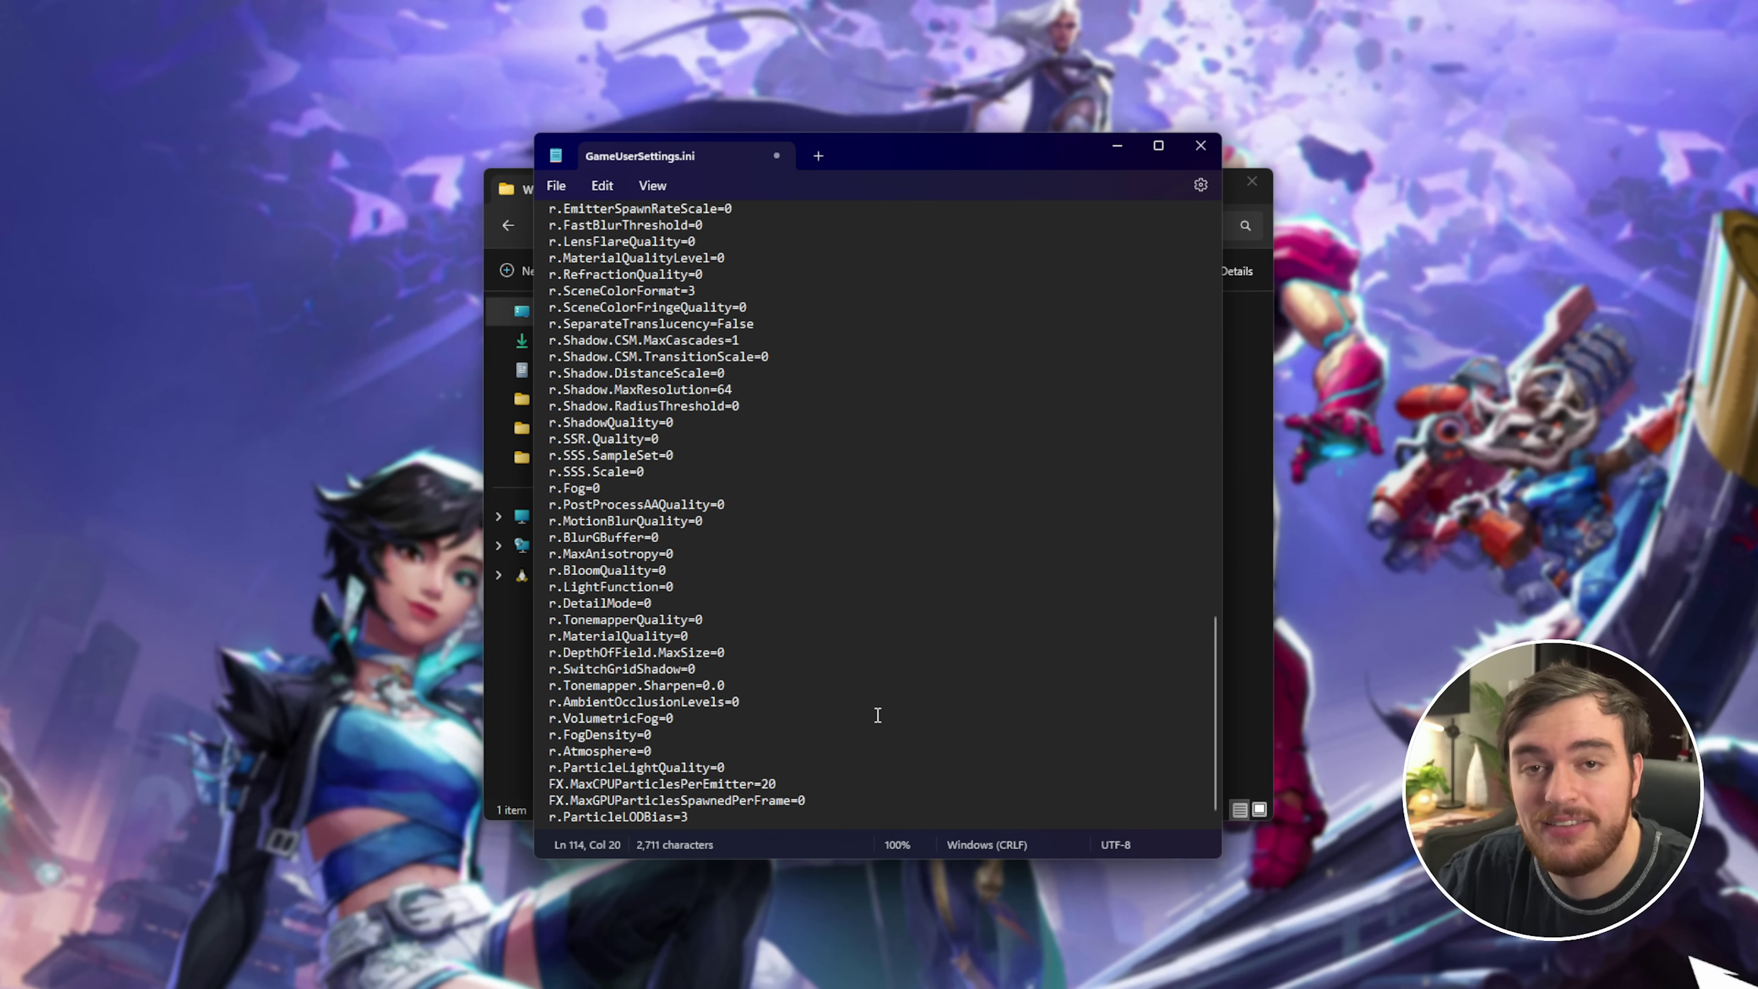
Step: Look over the pasted settings, then save and close GameUserSettings.ini
{"action": "scroll", "coordinate": [857, 696], "scroll_direction": "up", "scroll_amount": 1}
{"action": "scroll", "coordinate": [859, 701], "scroll_direction": "up", "scroll_amount": 8}
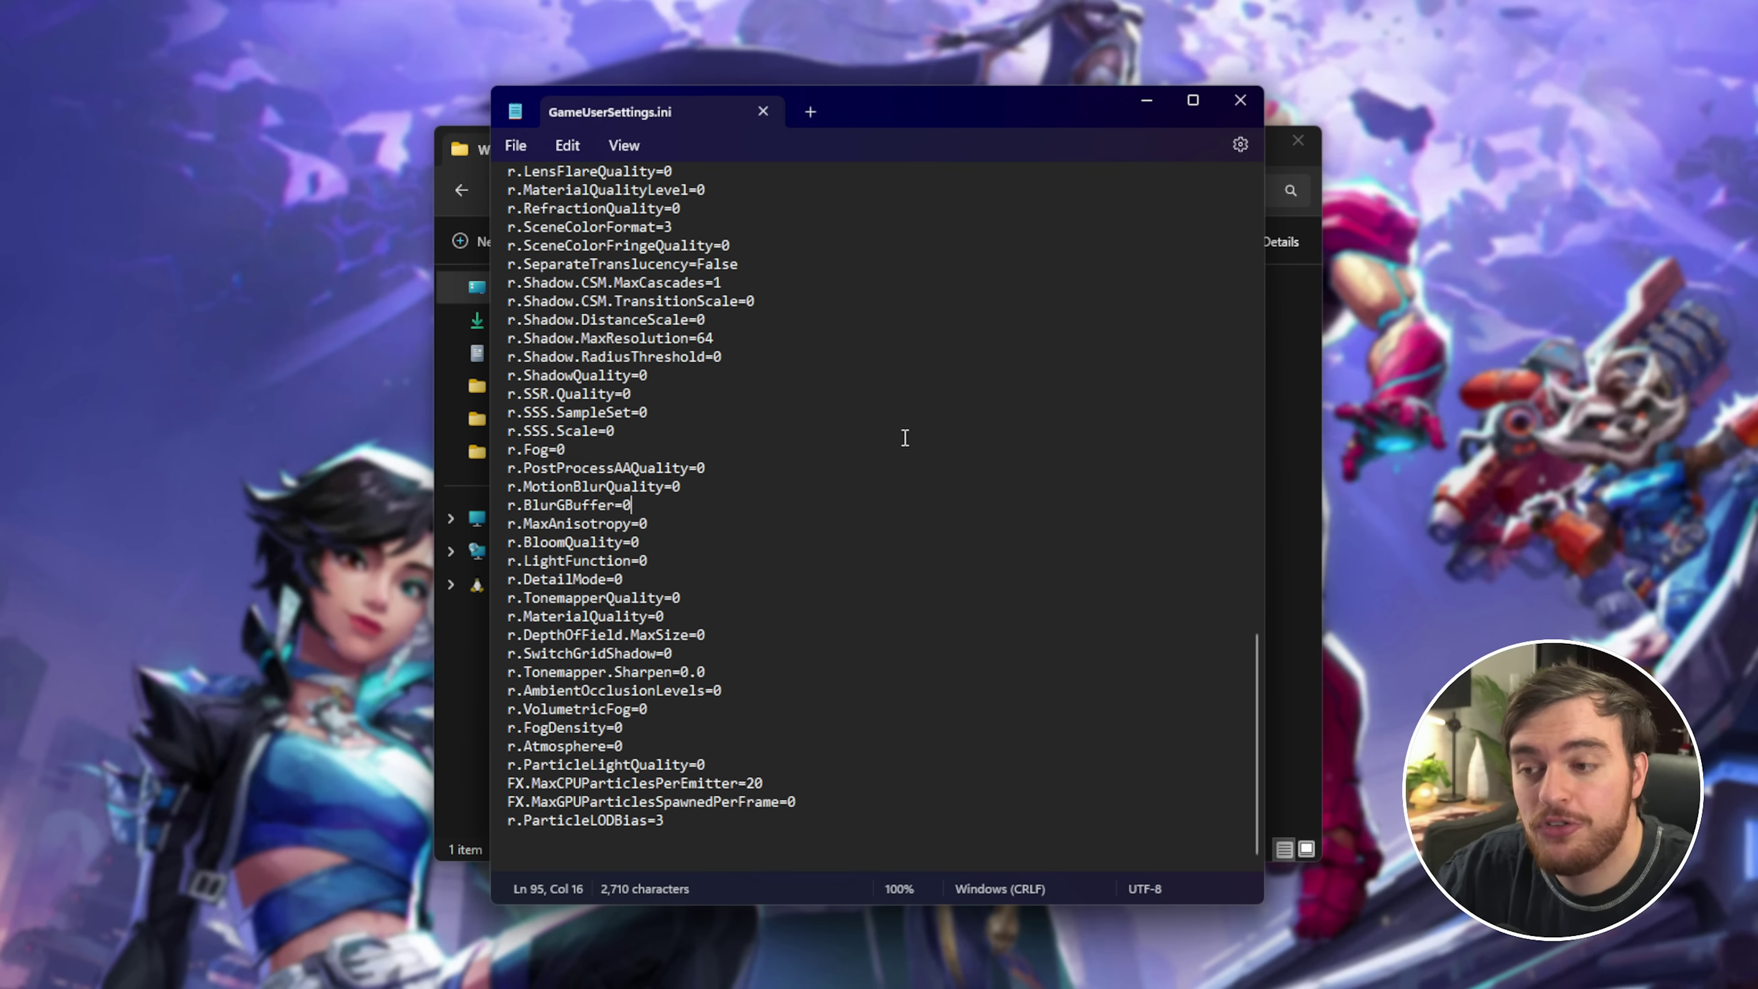
{"action": "key", "text": "Delete"}
{"action": "scroll", "coordinate": [900, 437], "scroll_direction": "up", "scroll_amount": 1}
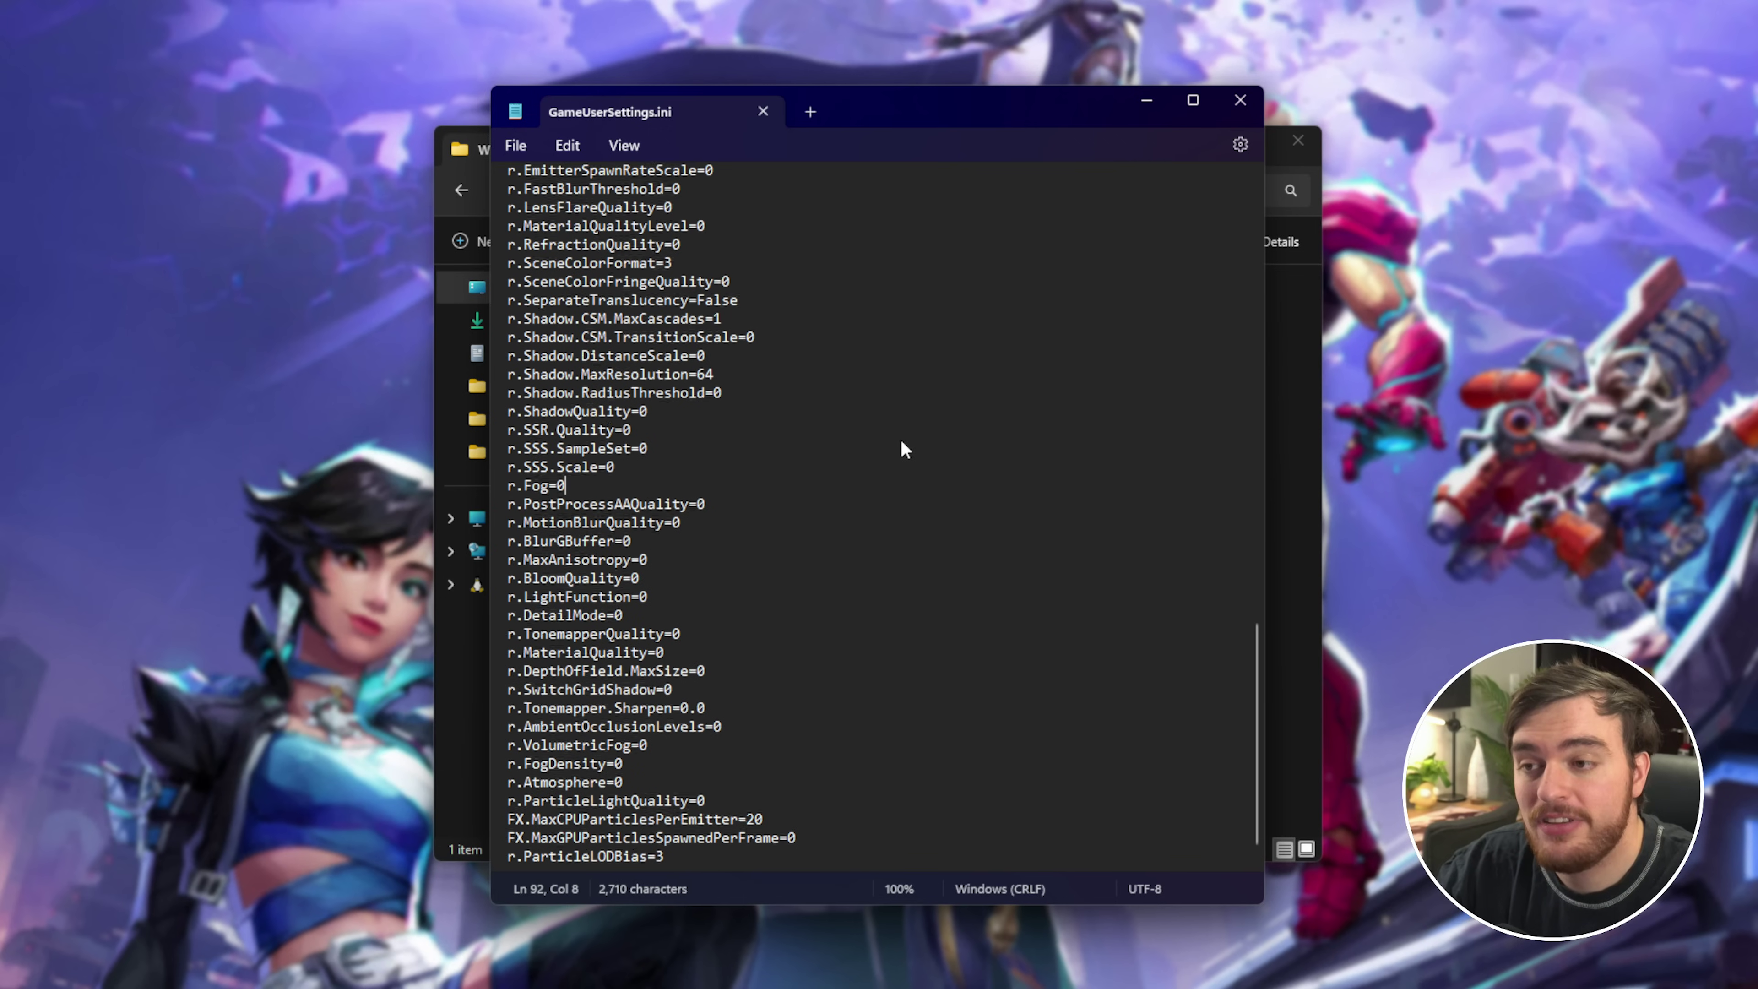
{"action": "left_click", "coordinate": [1244, 103]}
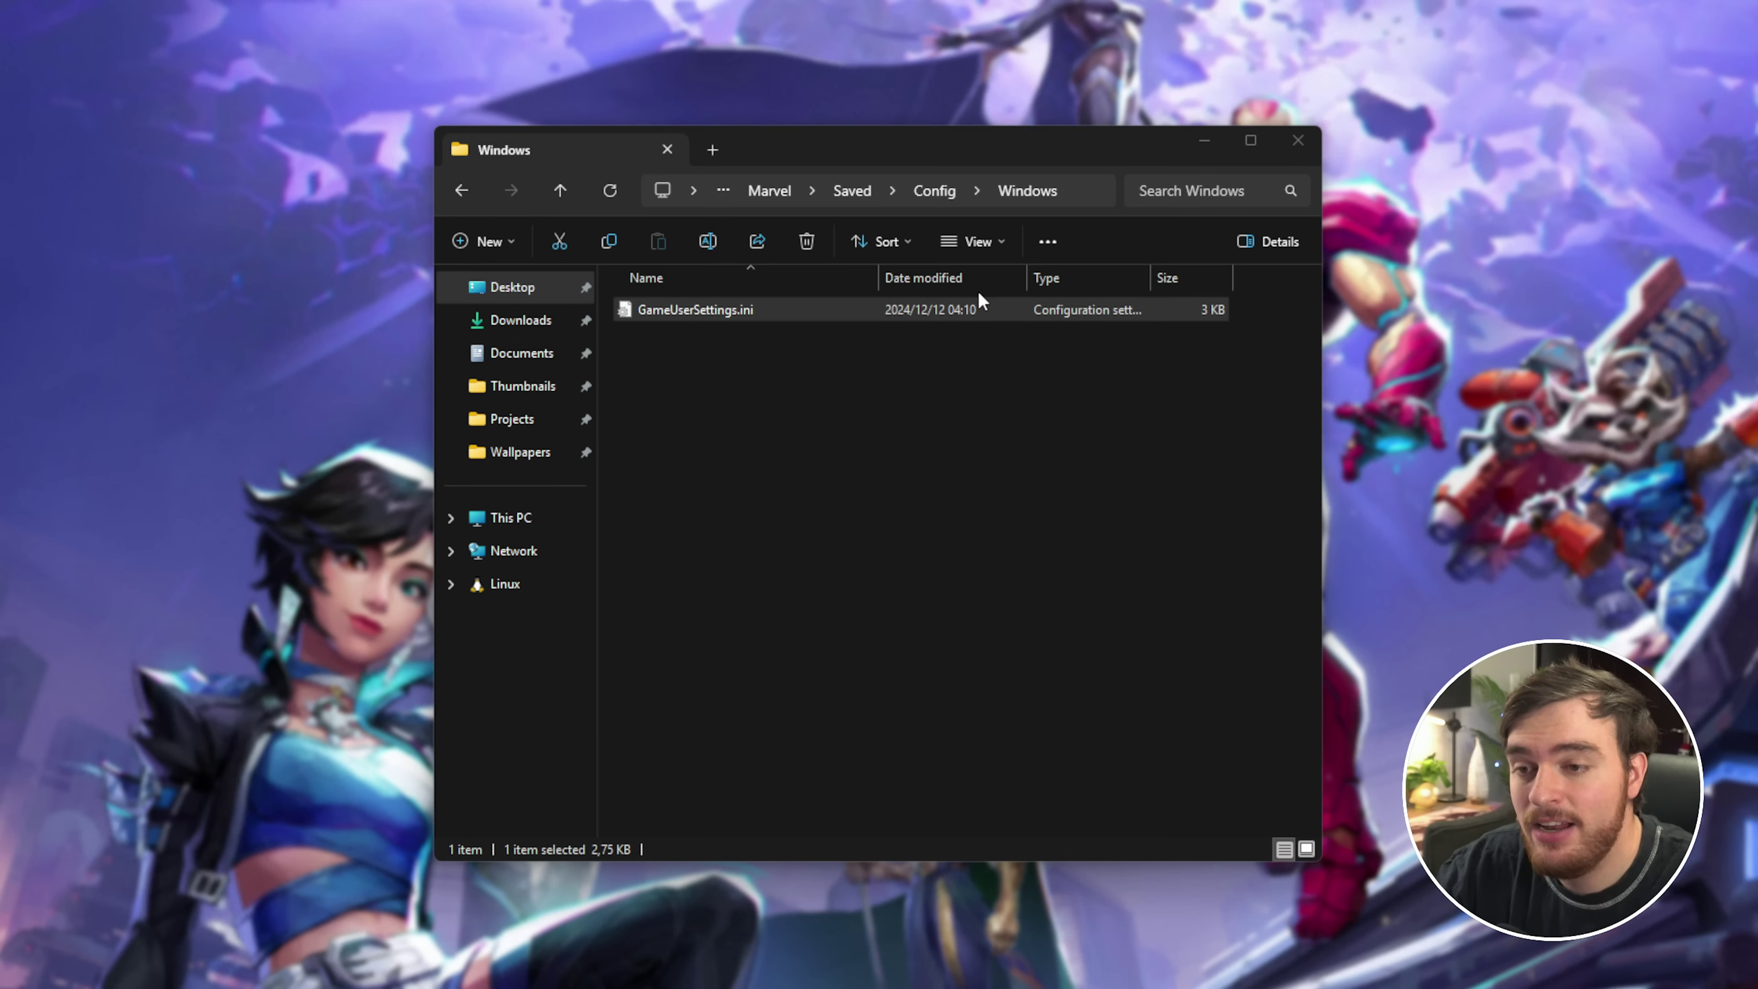
Step: Set the GameUserSettings.ini file to Read-only in its properties and accept the change
{"action": "right_click", "coordinate": [981, 304]}
{"action": "left_click", "coordinate": [1078, 920]}
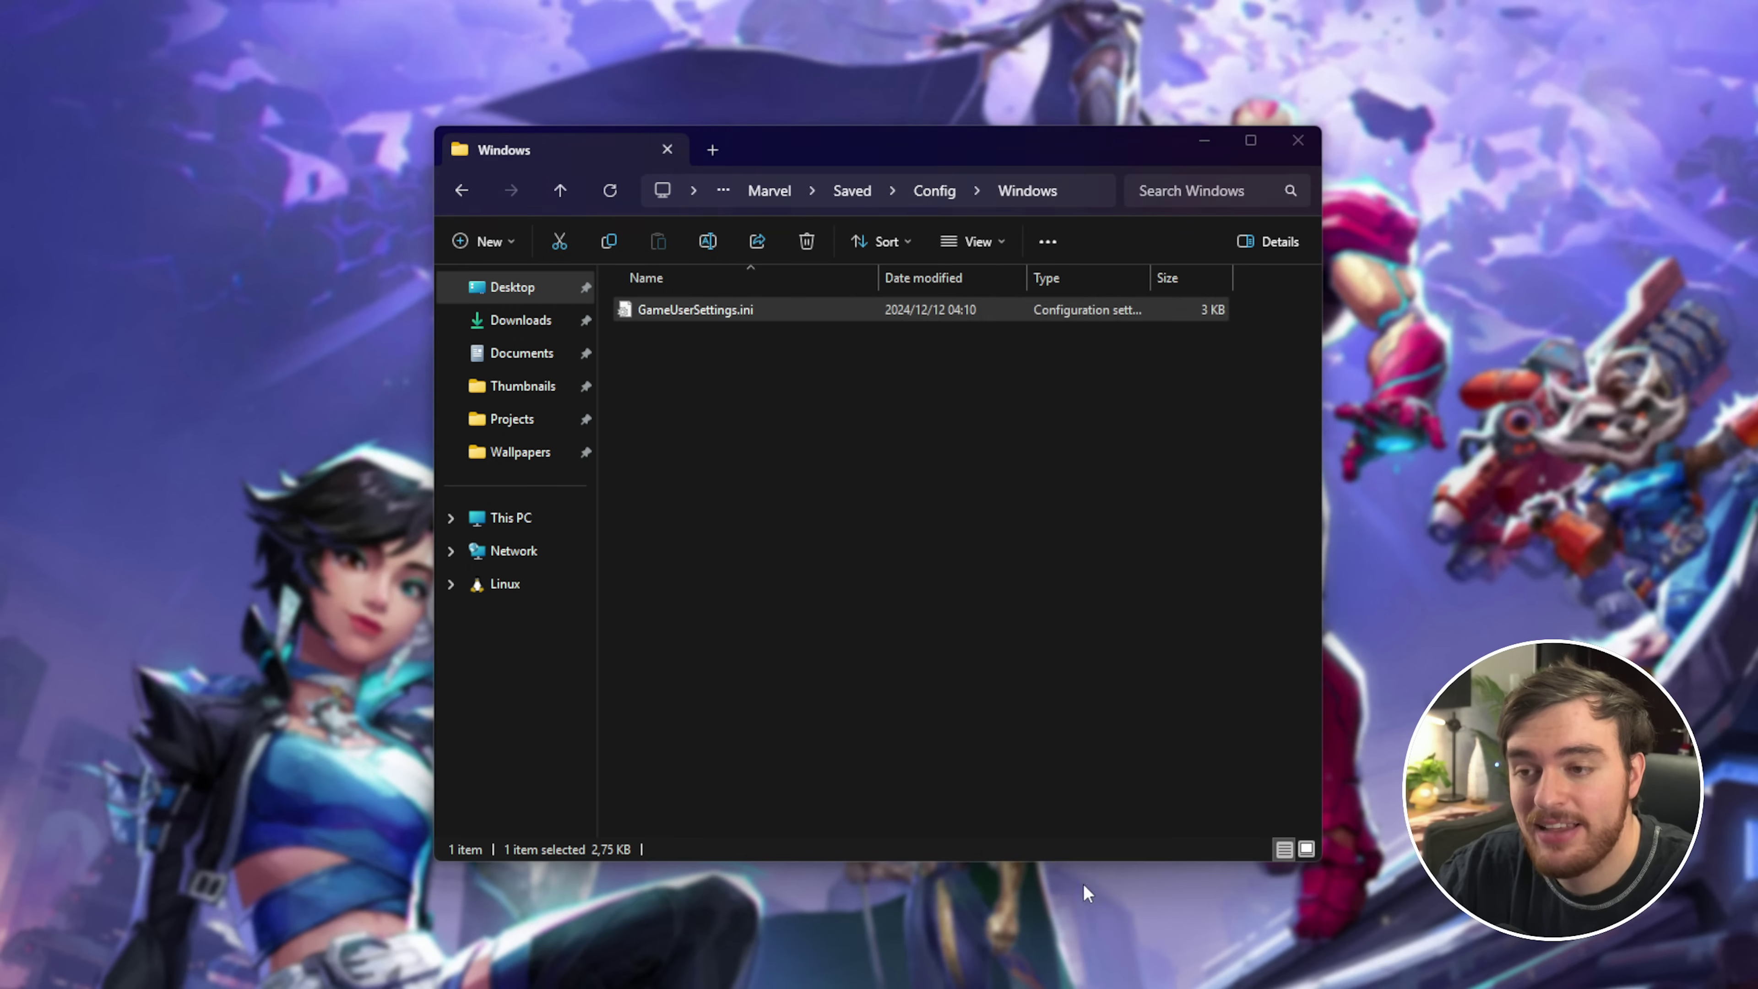
{"action": "left_click", "coordinate": [804, 625]}
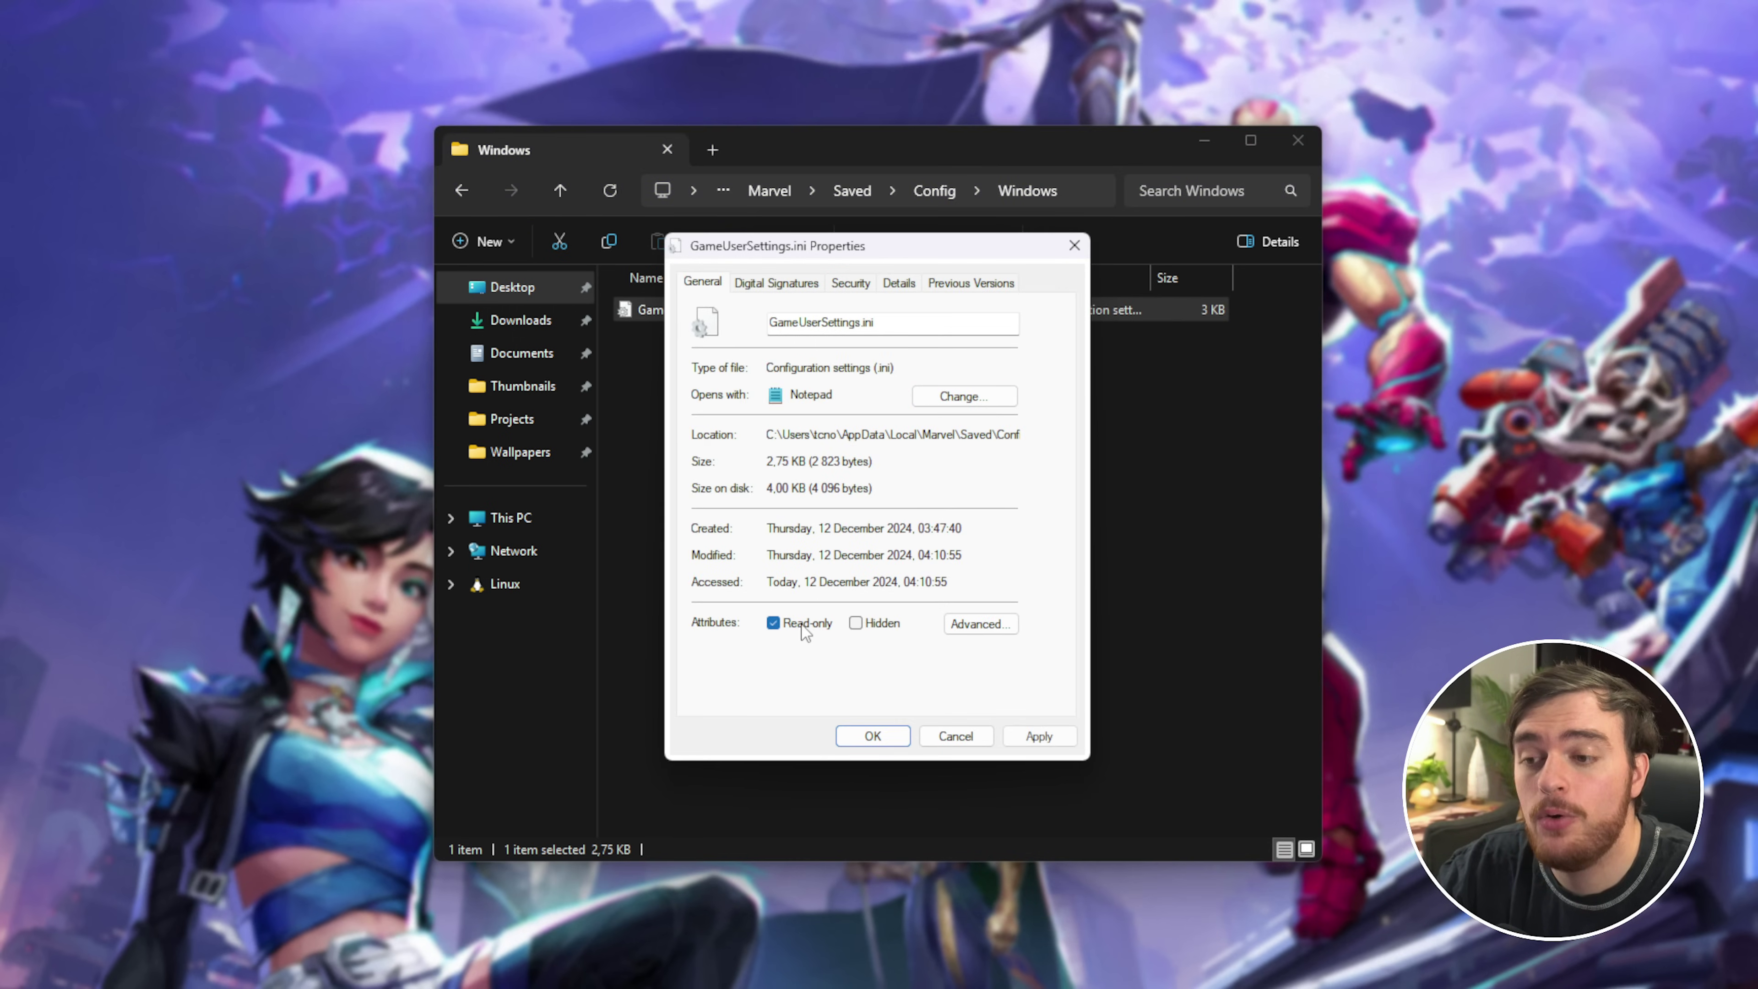
{"action": "left_click", "coordinate": [869, 734]}
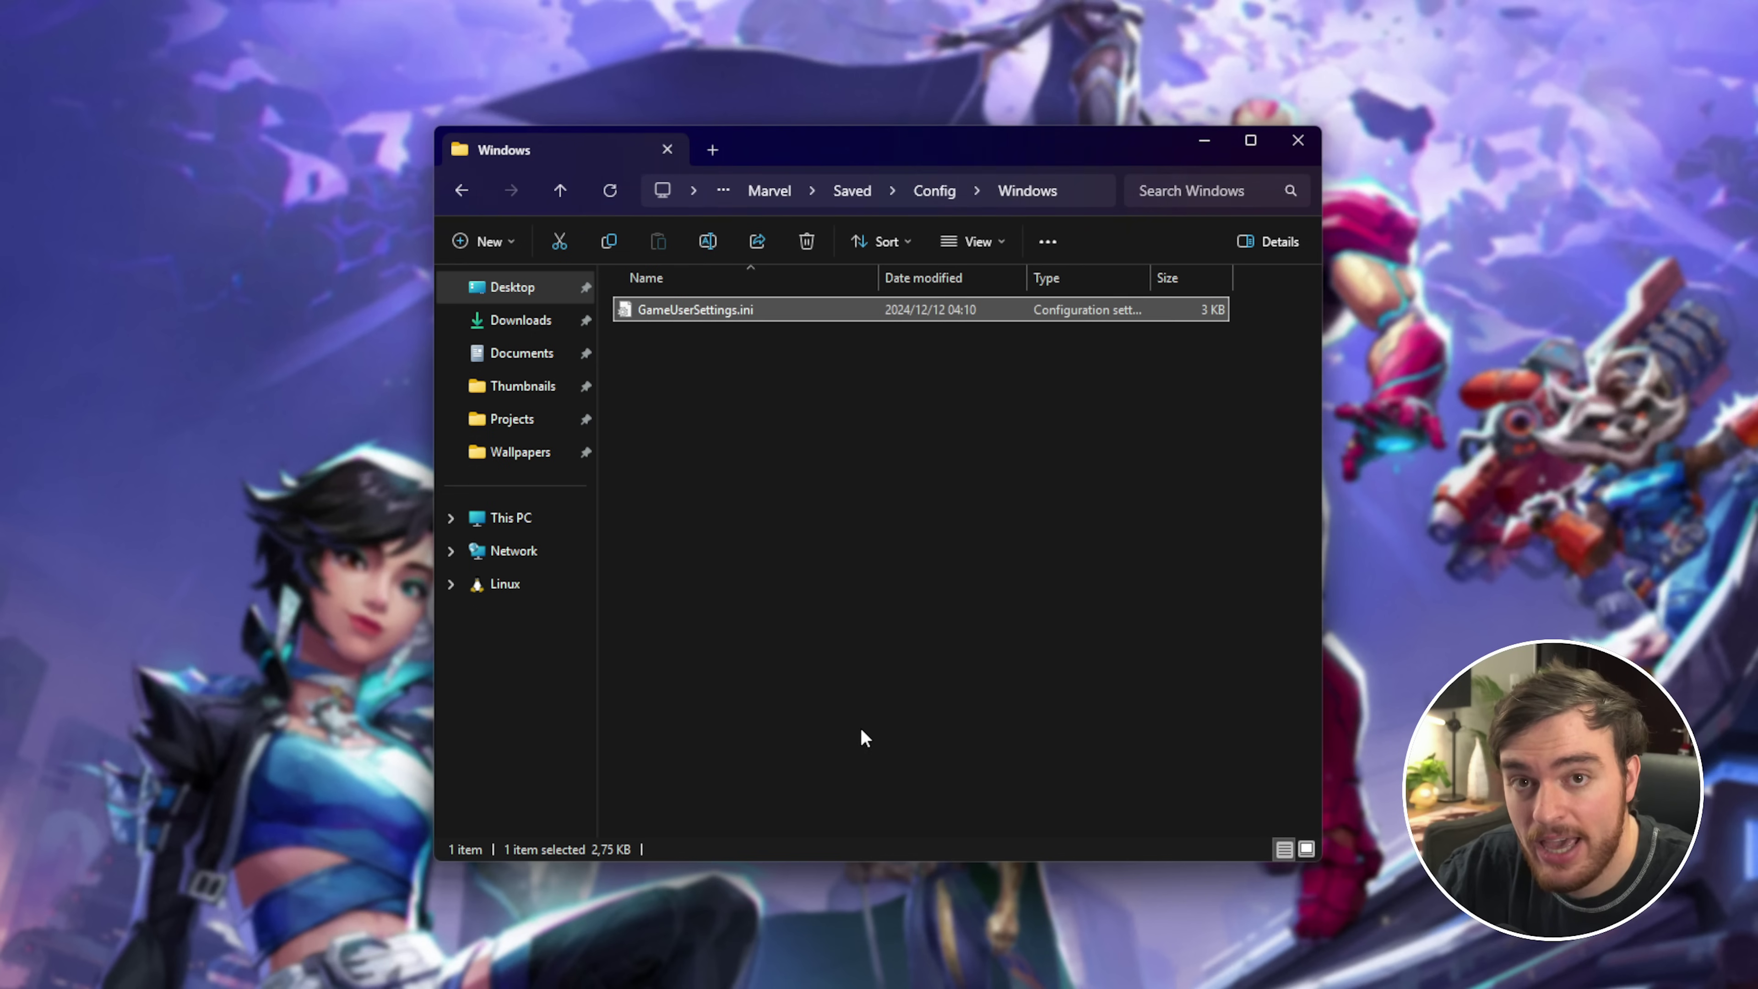
Step: Reopen GameUserSettings.ini, look over the SystemSettings block and highlight the settings above it from MarvelGameUserSettings, and close the file
{"action": "double_click", "coordinate": [997, 310]}
{"action": "scroll", "coordinate": [1050, 408], "scroll_direction": "down", "scroll_amount": 20}
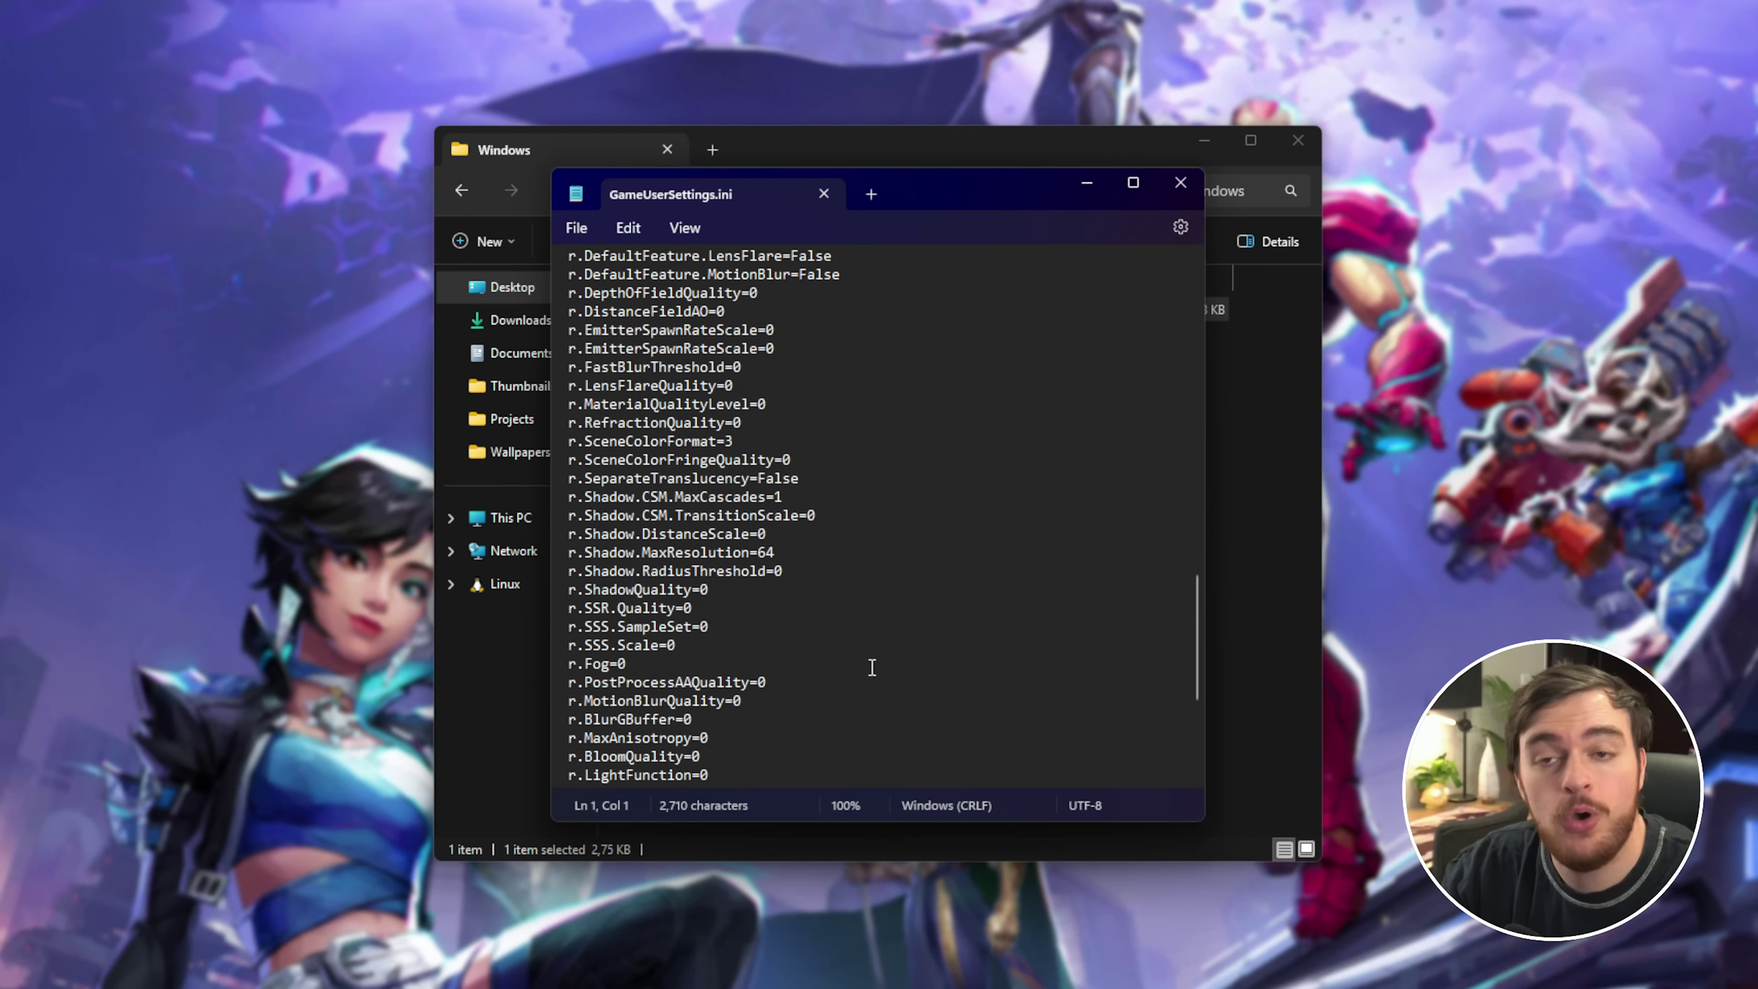
{"action": "scroll", "coordinate": [886, 667], "scroll_direction": "up", "scroll_amount": 15}
{"action": "scroll", "coordinate": [886, 662], "scroll_direction": "down", "scroll_amount": 5}
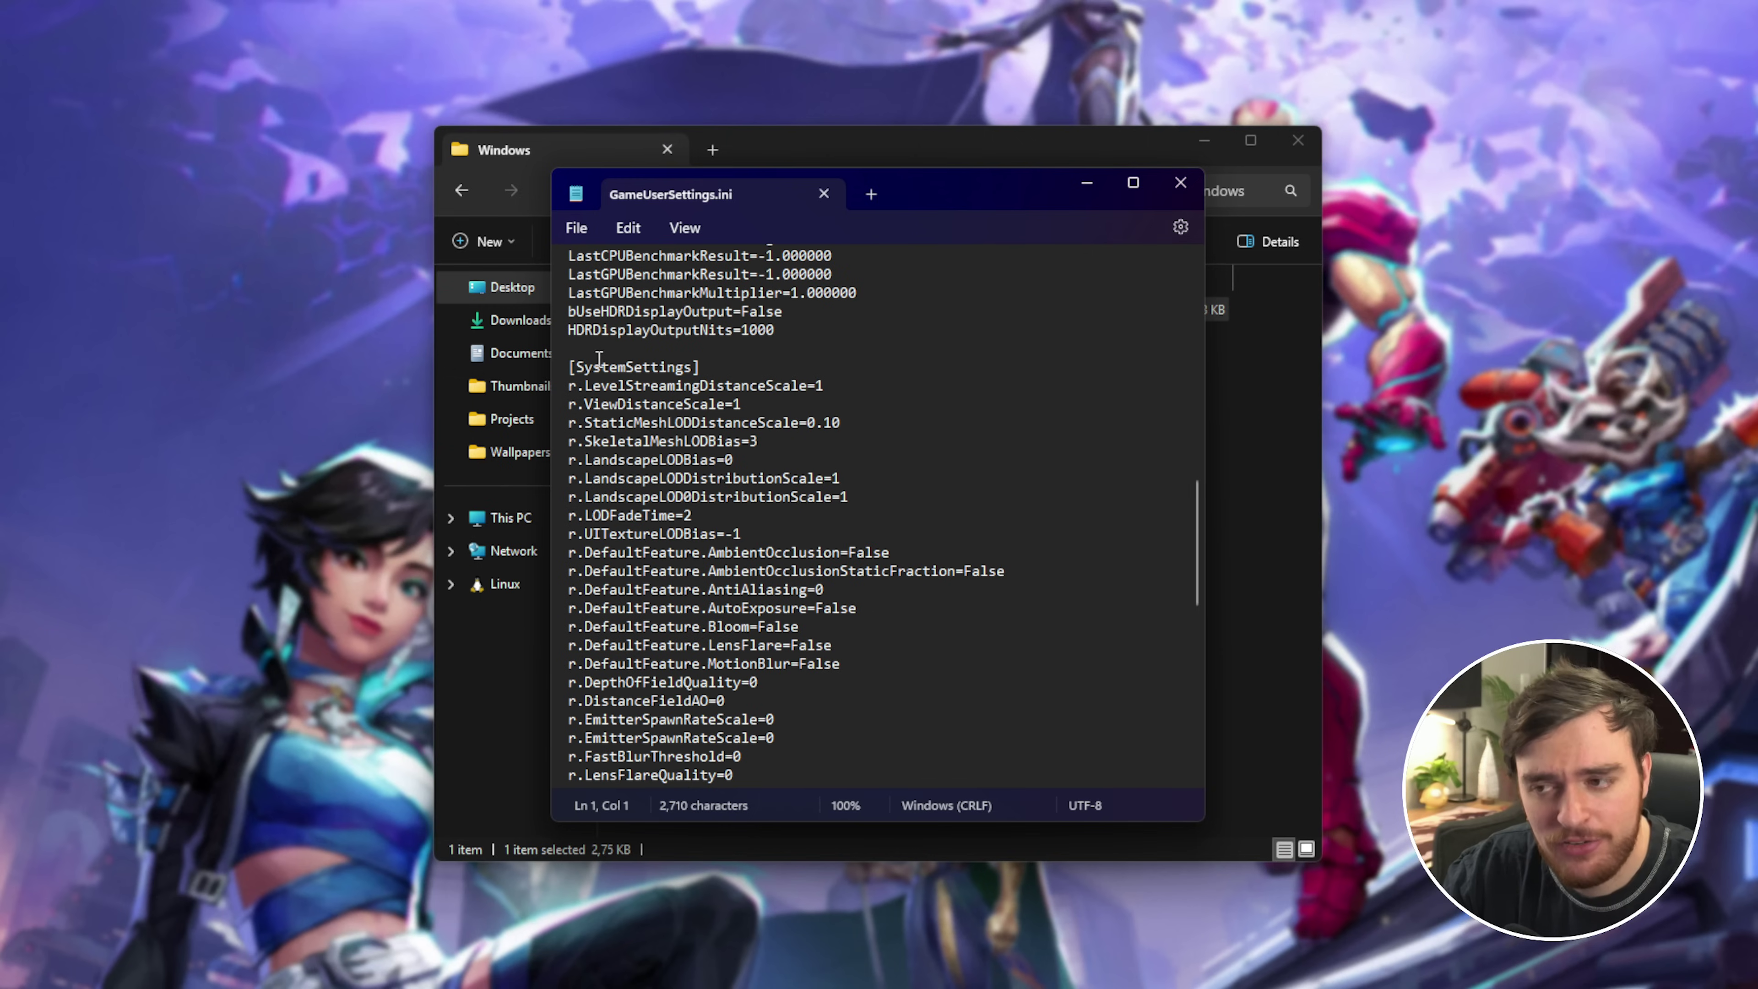
{"action": "left_click_drag", "start_coordinate": [593, 367], "coordinate": [549, 341]}
{"action": "left_click", "coordinate": [974, 745]}
{"action": "scroll", "coordinate": [910, 584], "scroll_direction": "up", "scroll_amount": 13}
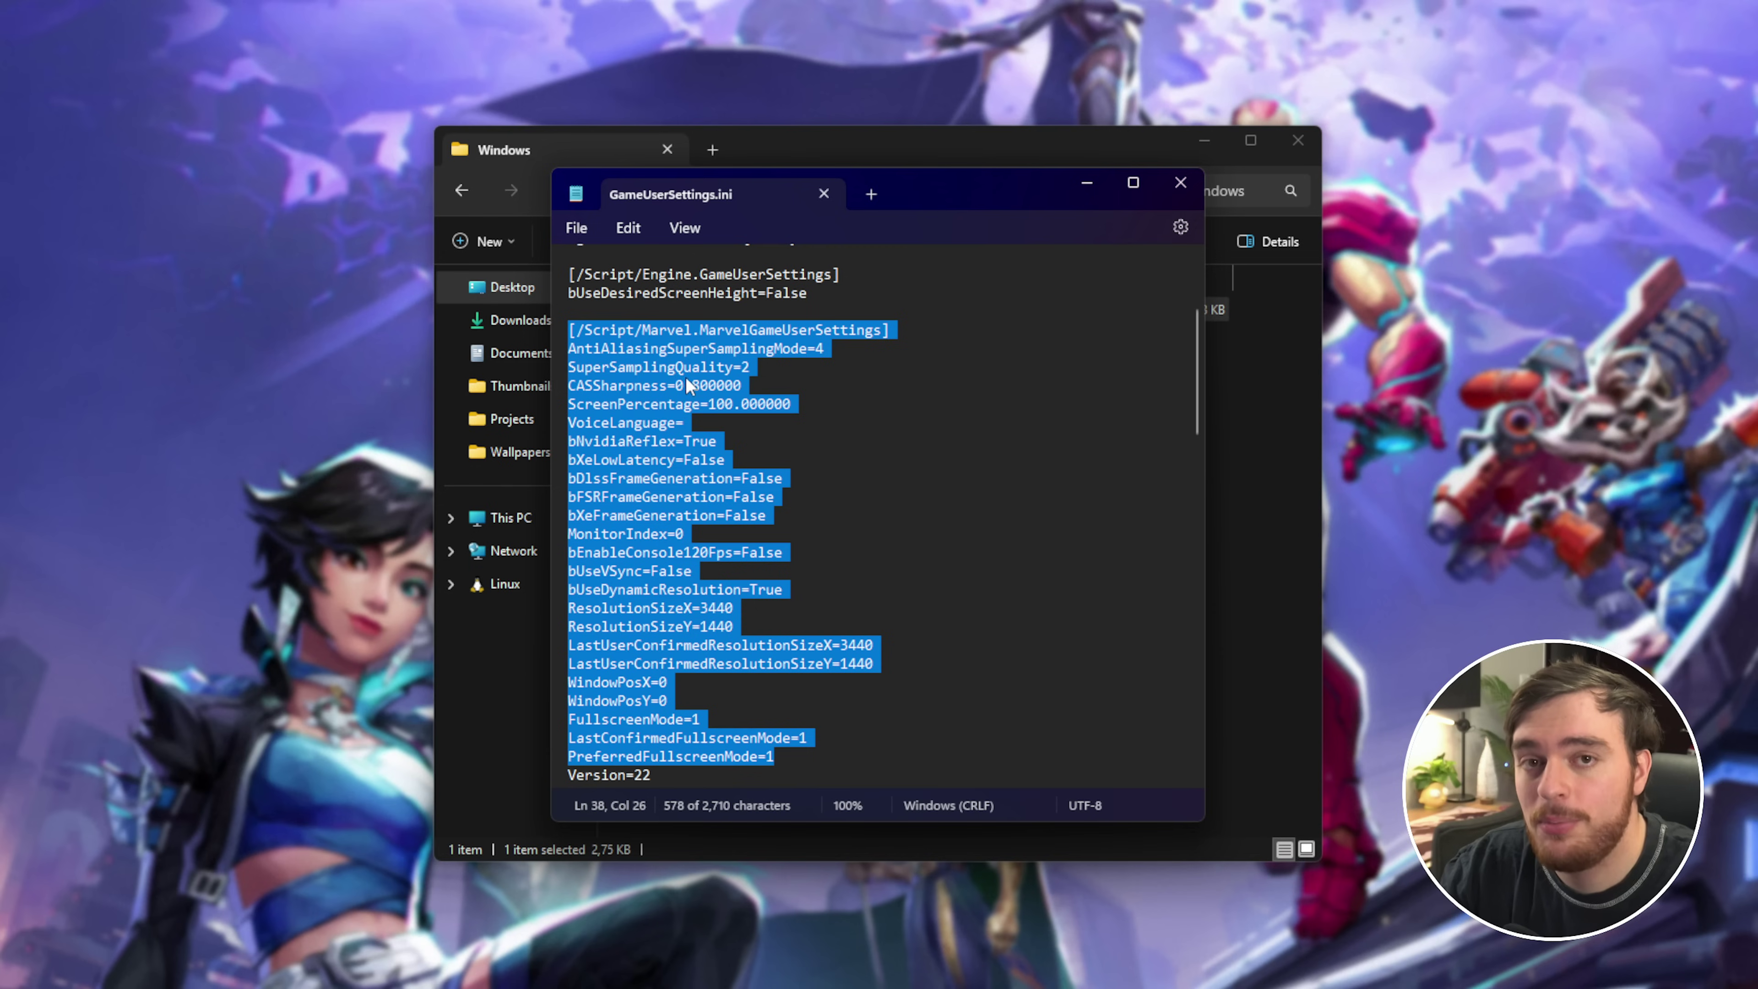
{"action": "left_click", "coordinate": [1187, 189]}
Step: Check the Read-only attribute in the properties of GameUserSettings.ini and close them
{"action": "right_click", "coordinate": [855, 312]}
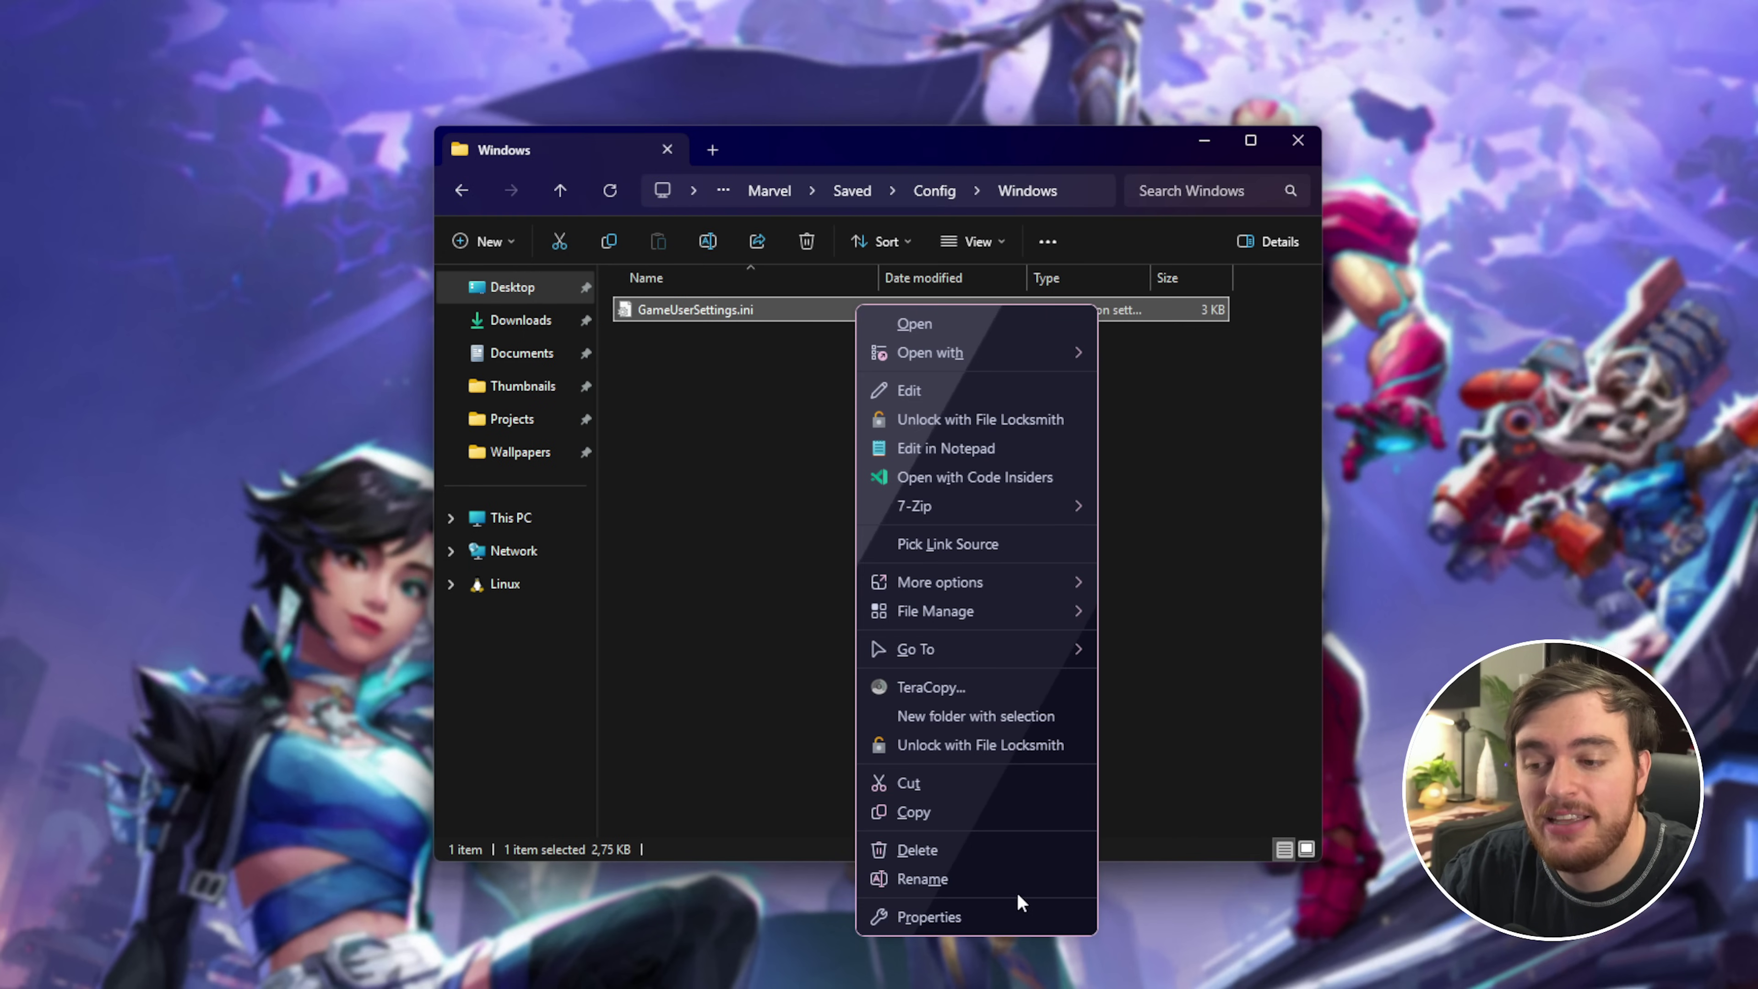
{"action": "left_click", "coordinate": [1016, 908]}
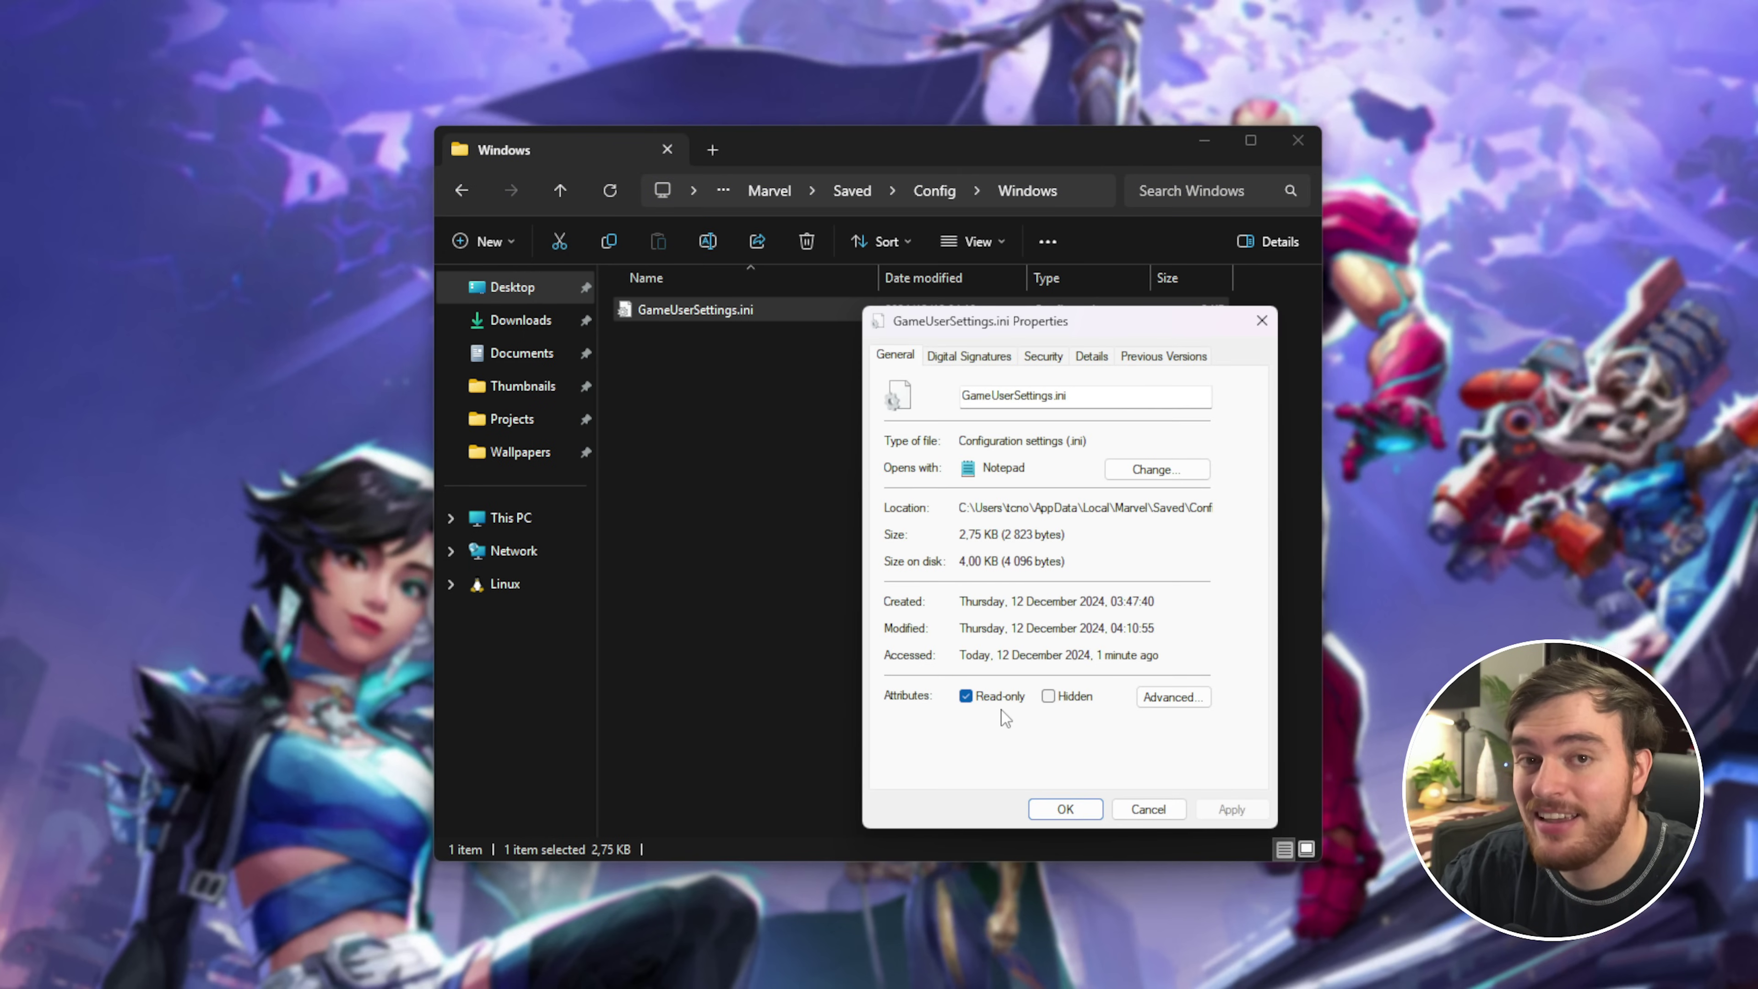
{"action": "left_click", "coordinate": [1059, 812]}
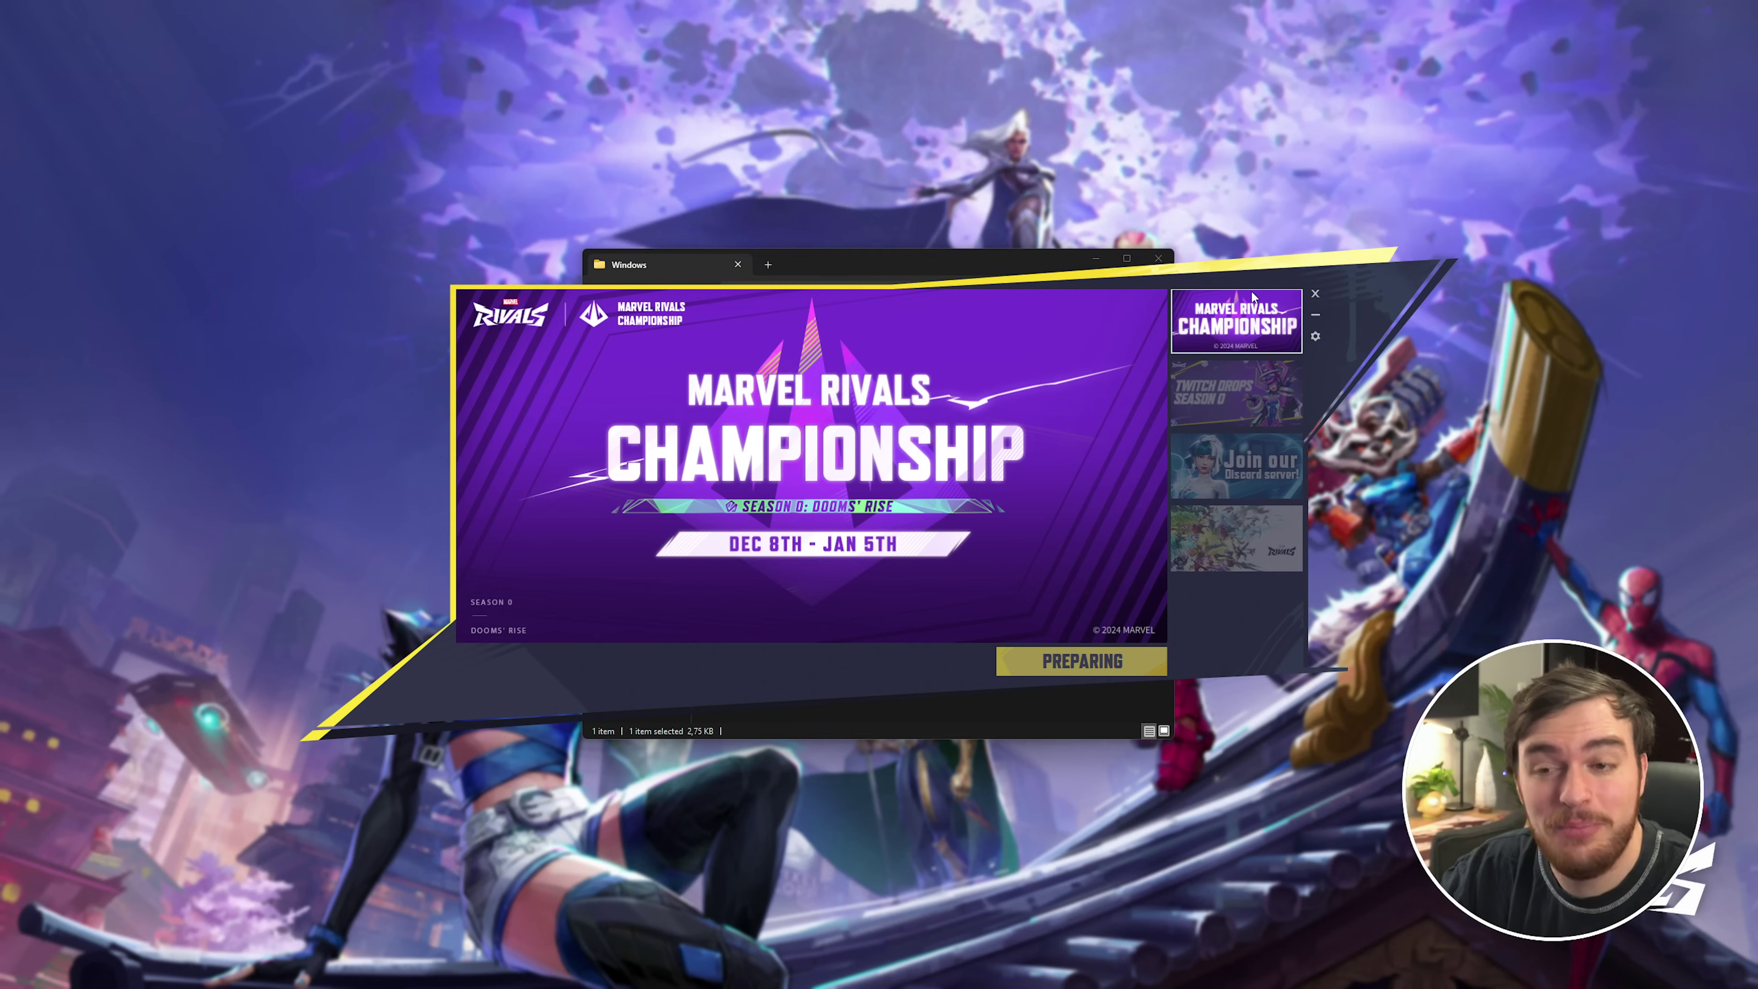
Step: Launch Marvel Rivals from its launcher and move around the match's spawn room using abilities to test the frame rate
{"action": "left_click", "coordinate": [1056, 663]}
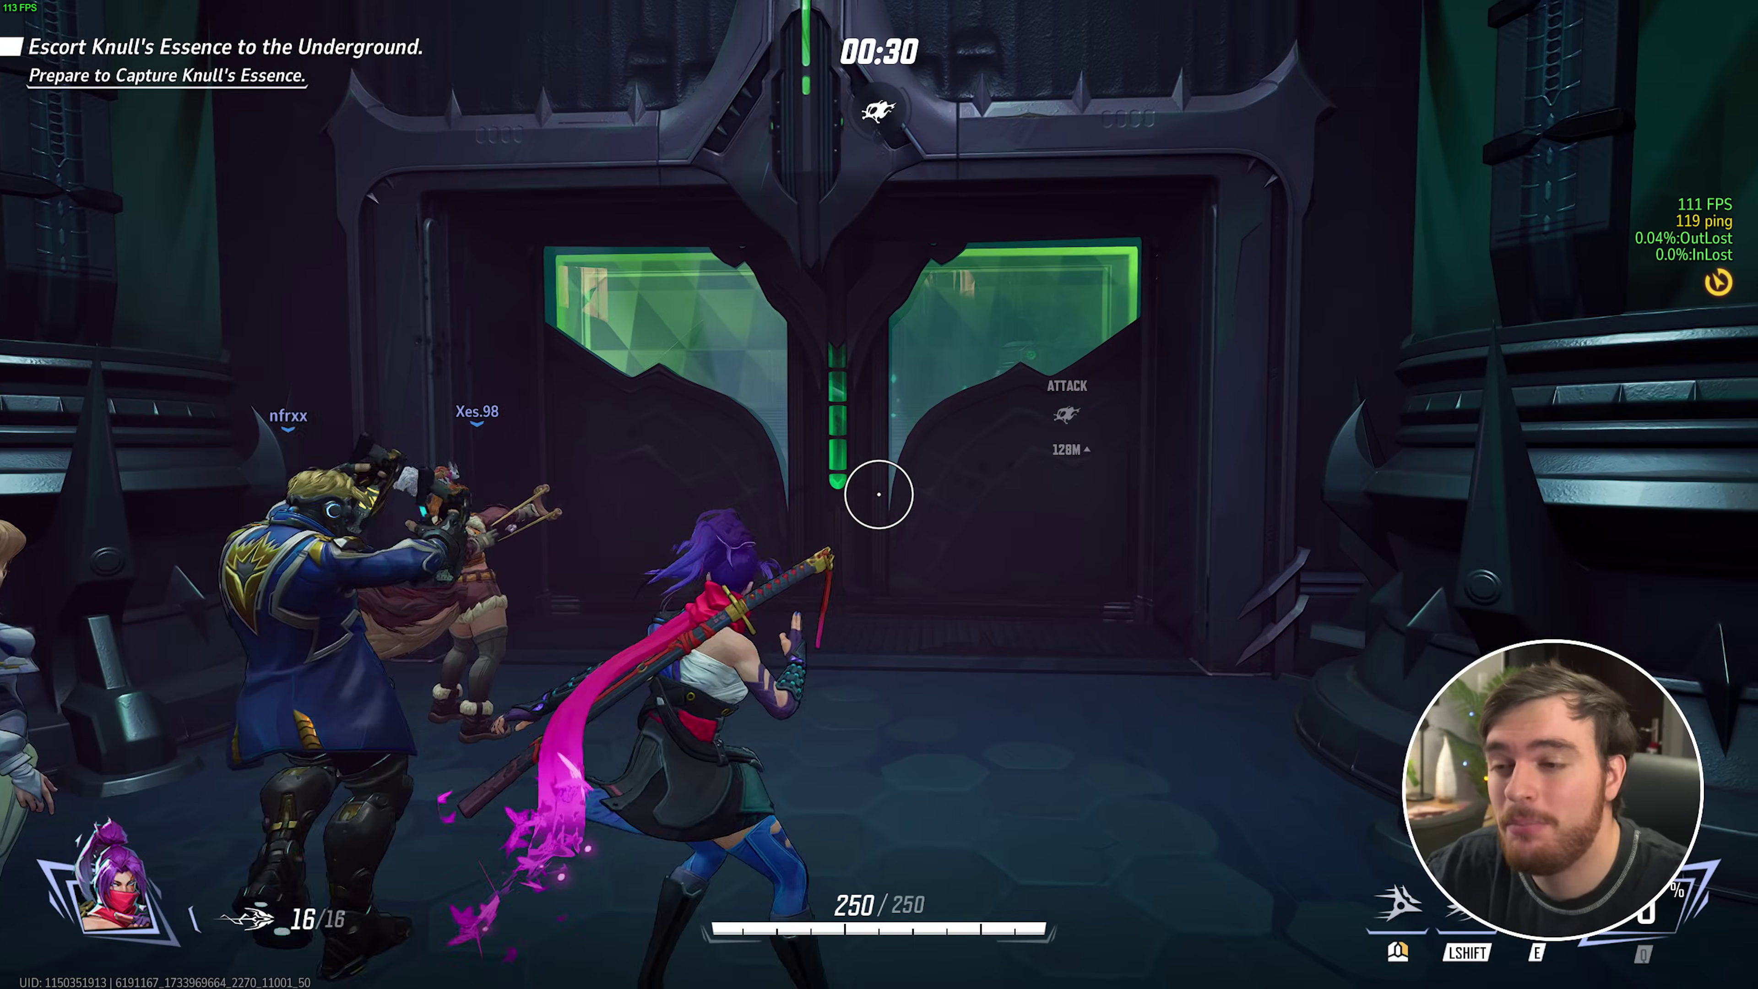
{"action": "key", "text": "w"}
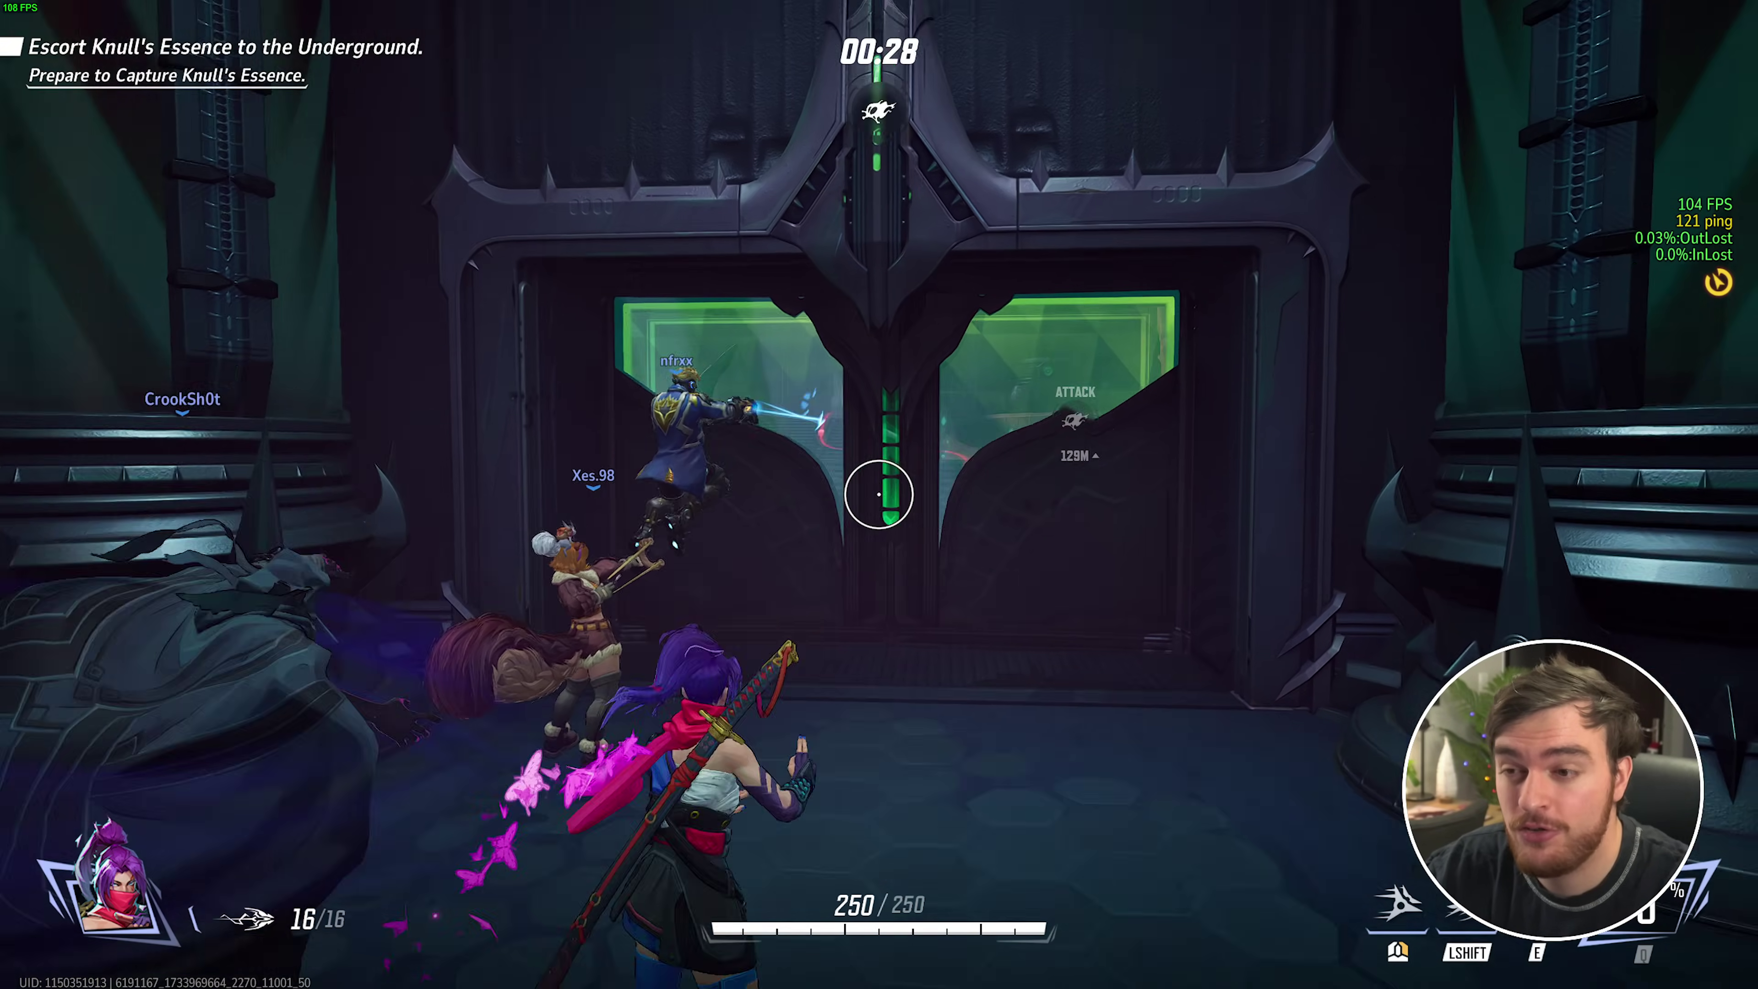
{"action": "key", "text": "w"}
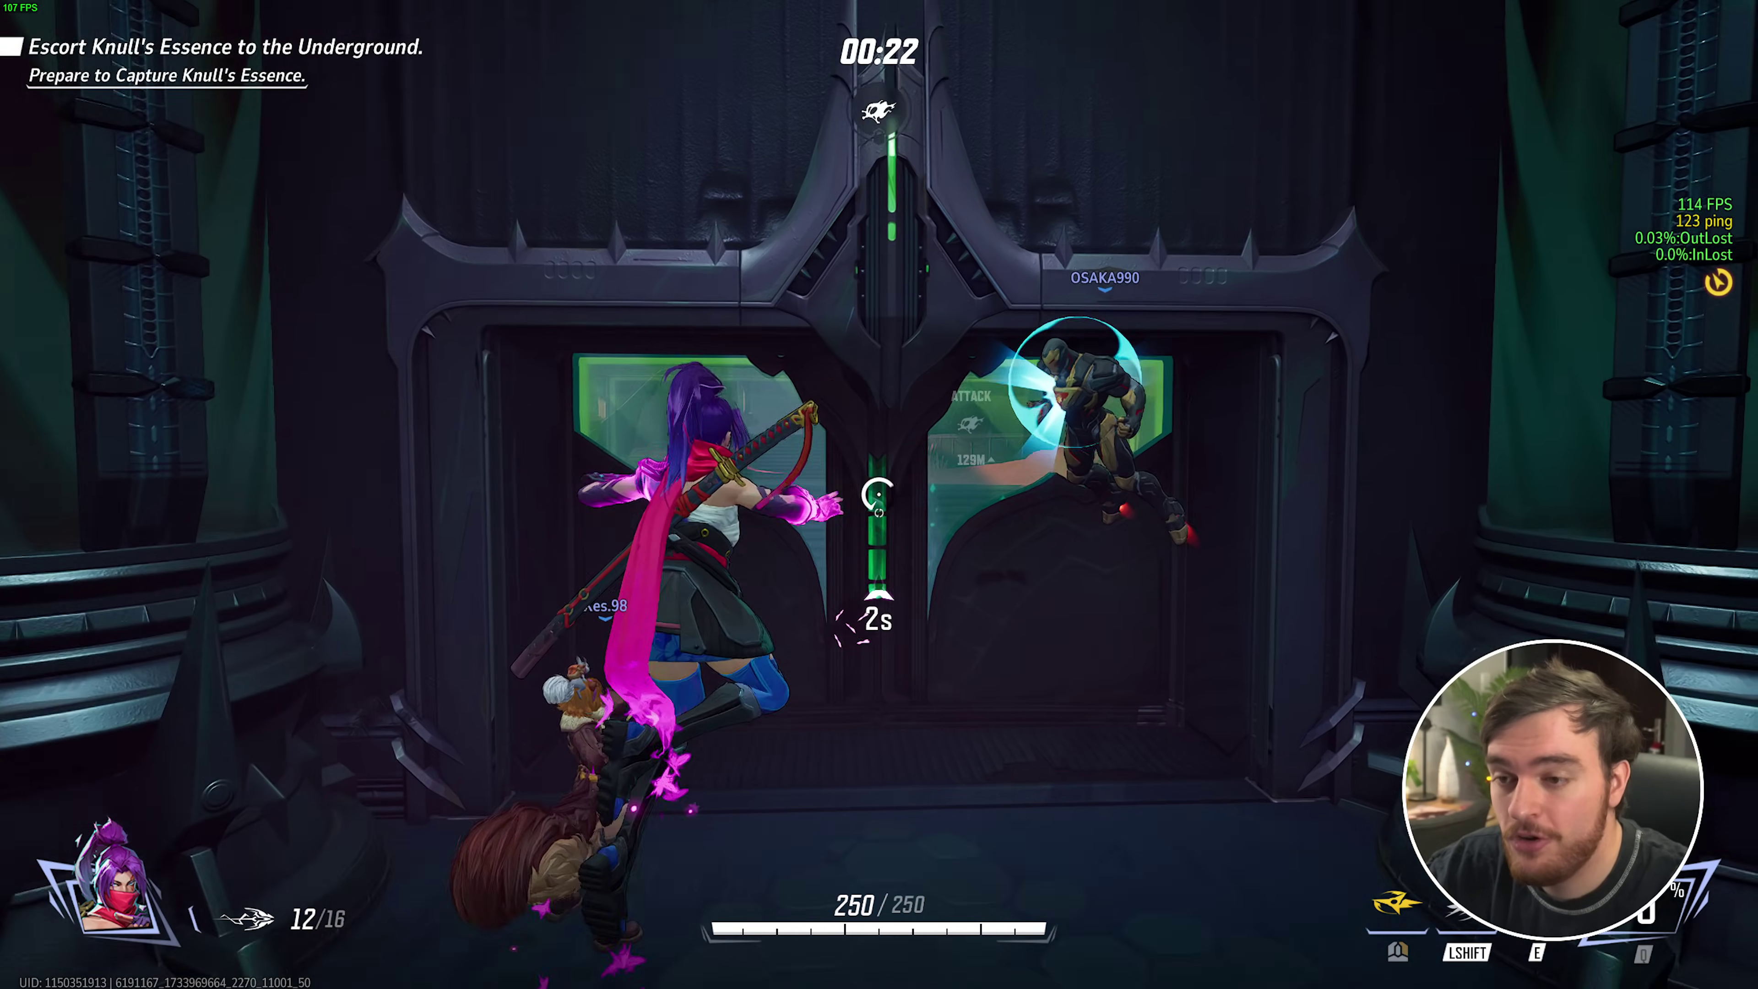
{"action": "key", "text": "r"}
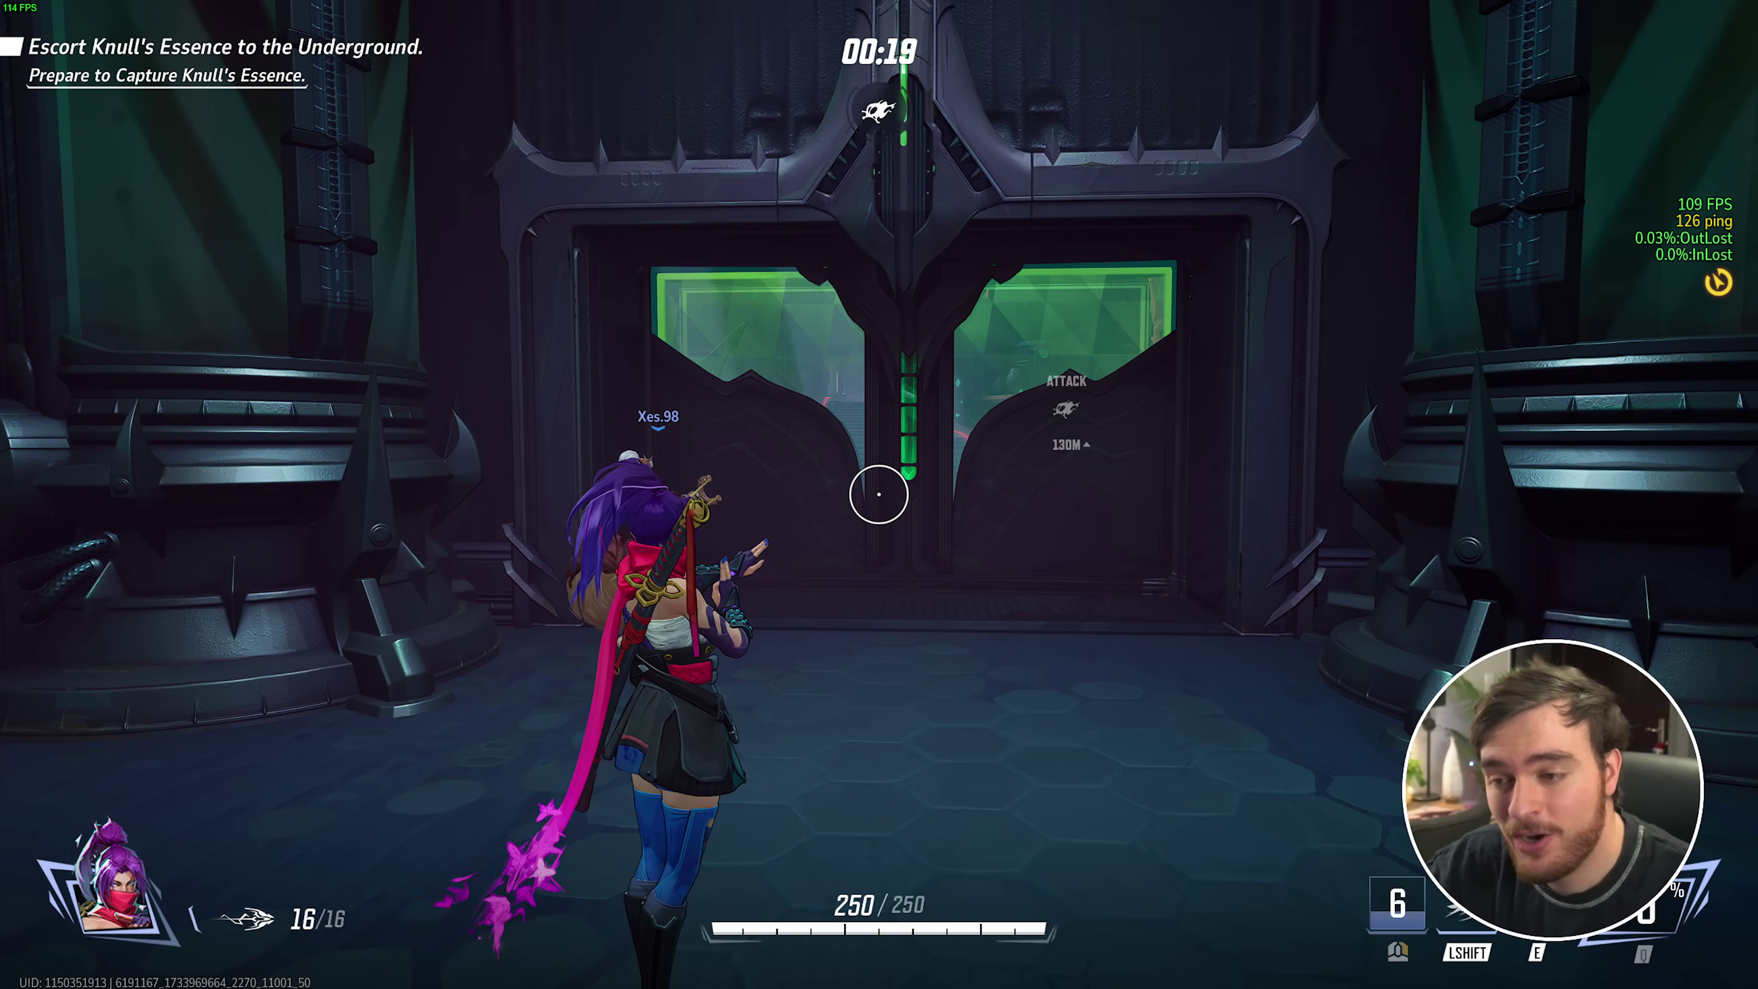
{"action": "key", "text": "w"}
{"action": "key", "text": "s"}
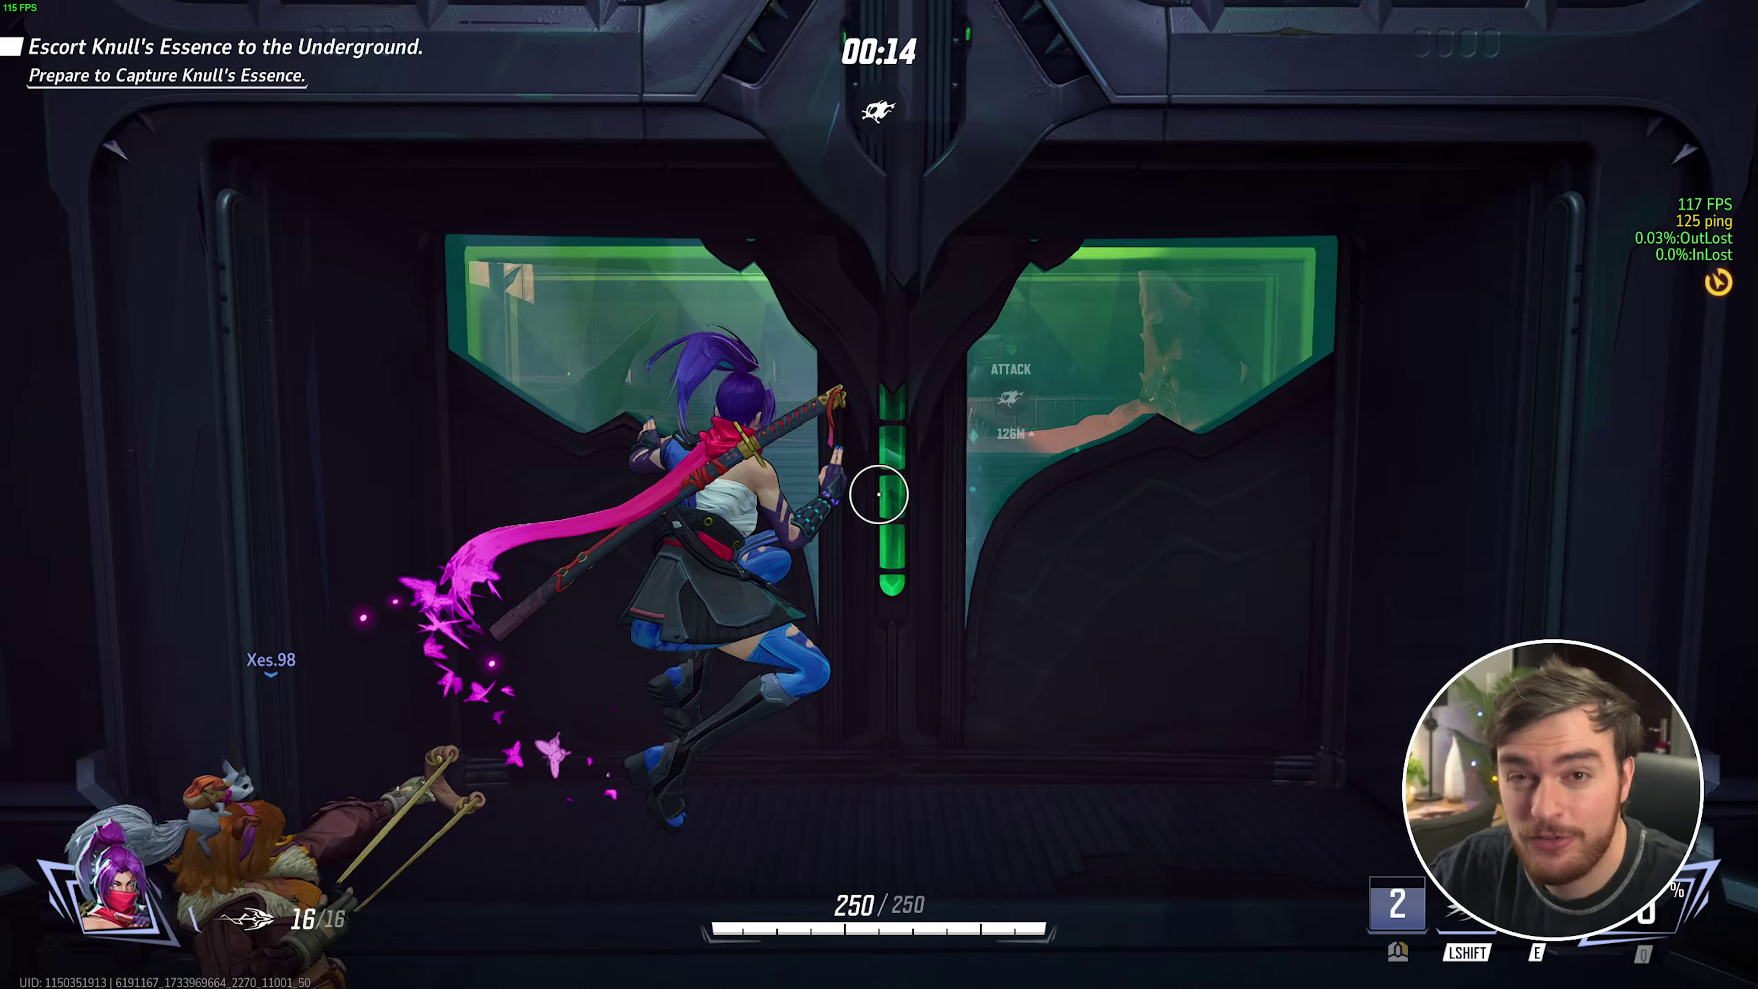
{"action": "right_click", "coordinate": [878, 494]}
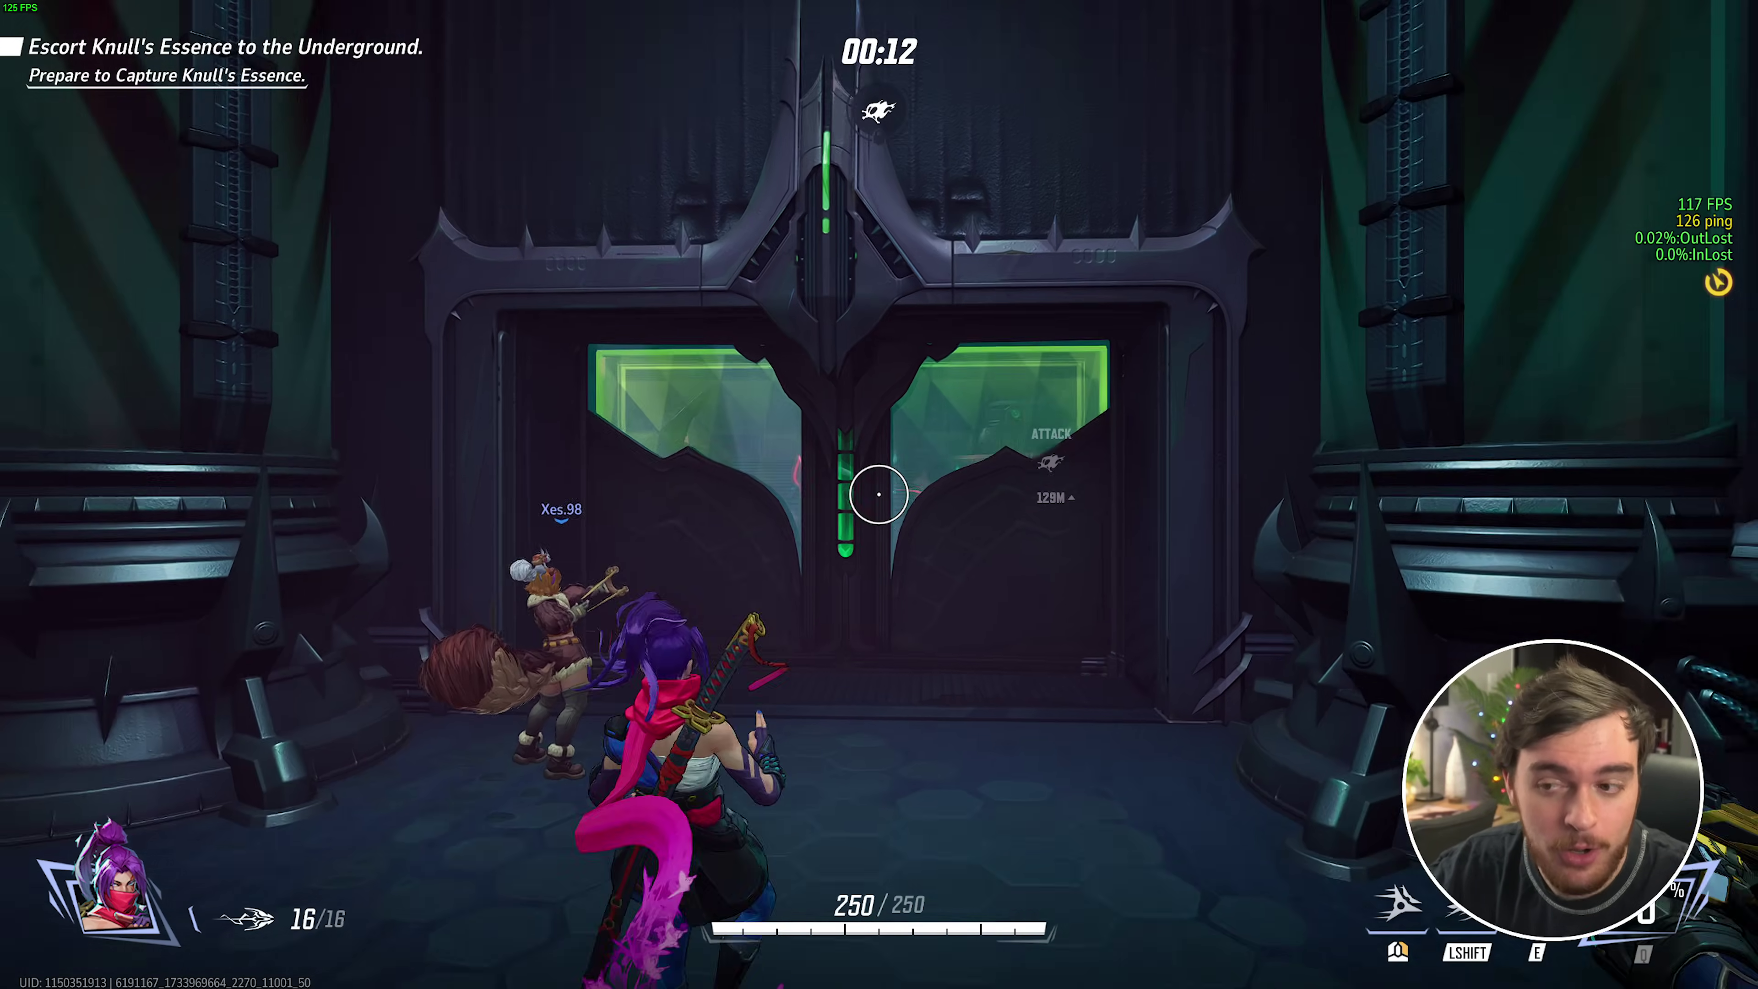
Step: Dash out of the spawn room toward the Knull's Essence objective and attack to test the frame rate during live play
{"action": "key", "text": "shift"}
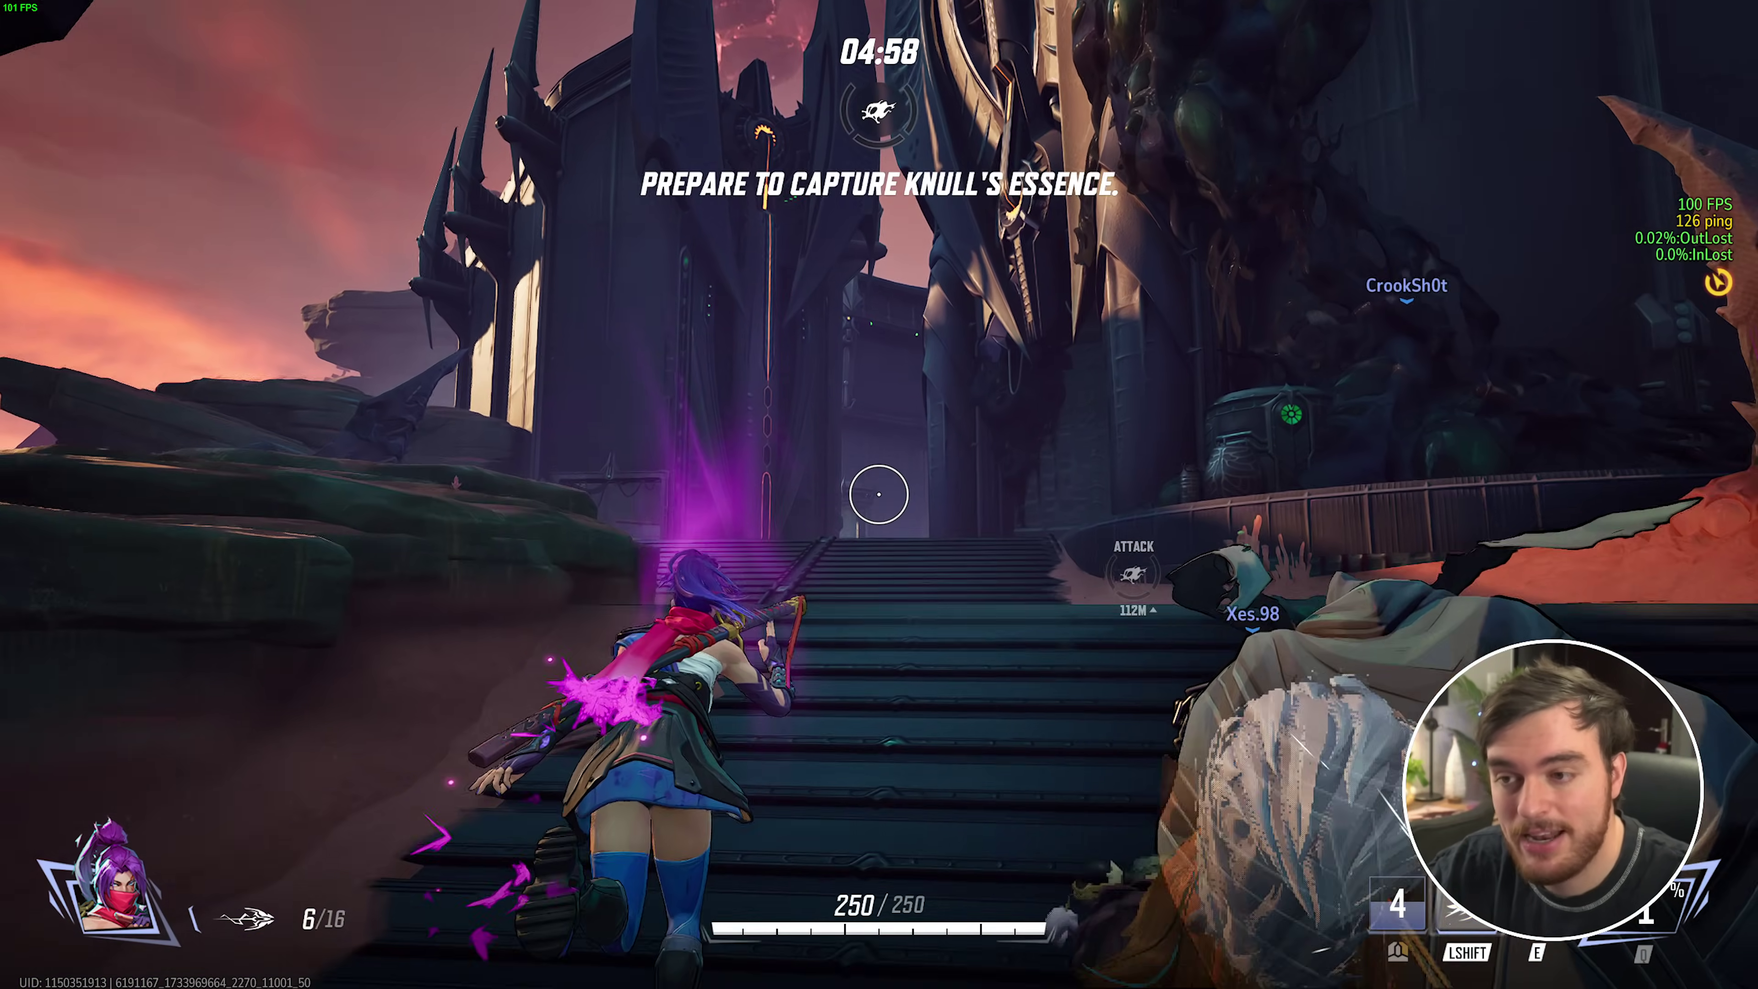
{"action": "key", "text": "space"}
{"action": "key", "text": "w"}
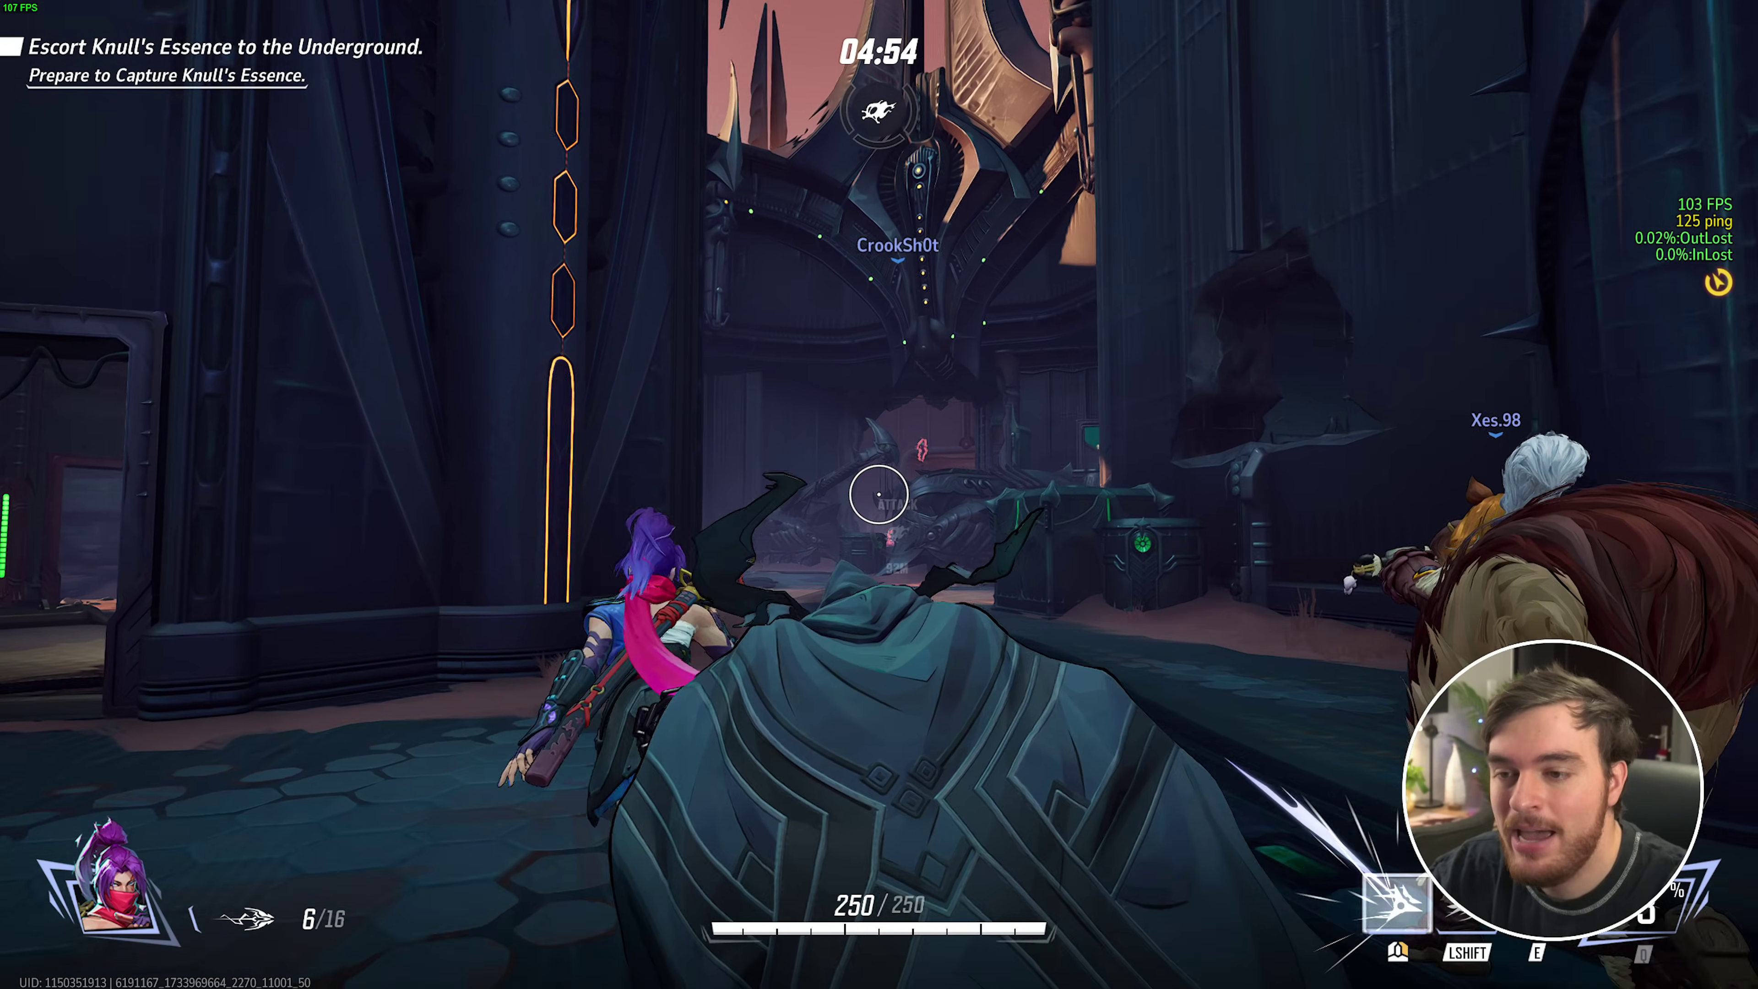
{"action": "left_click", "coordinate": [878, 494]}
{"action": "left_click", "coordinate": [878, 493]}
{"action": "left_click", "coordinate": [878, 494]}
{"action": "left_click", "coordinate": [878, 493]}
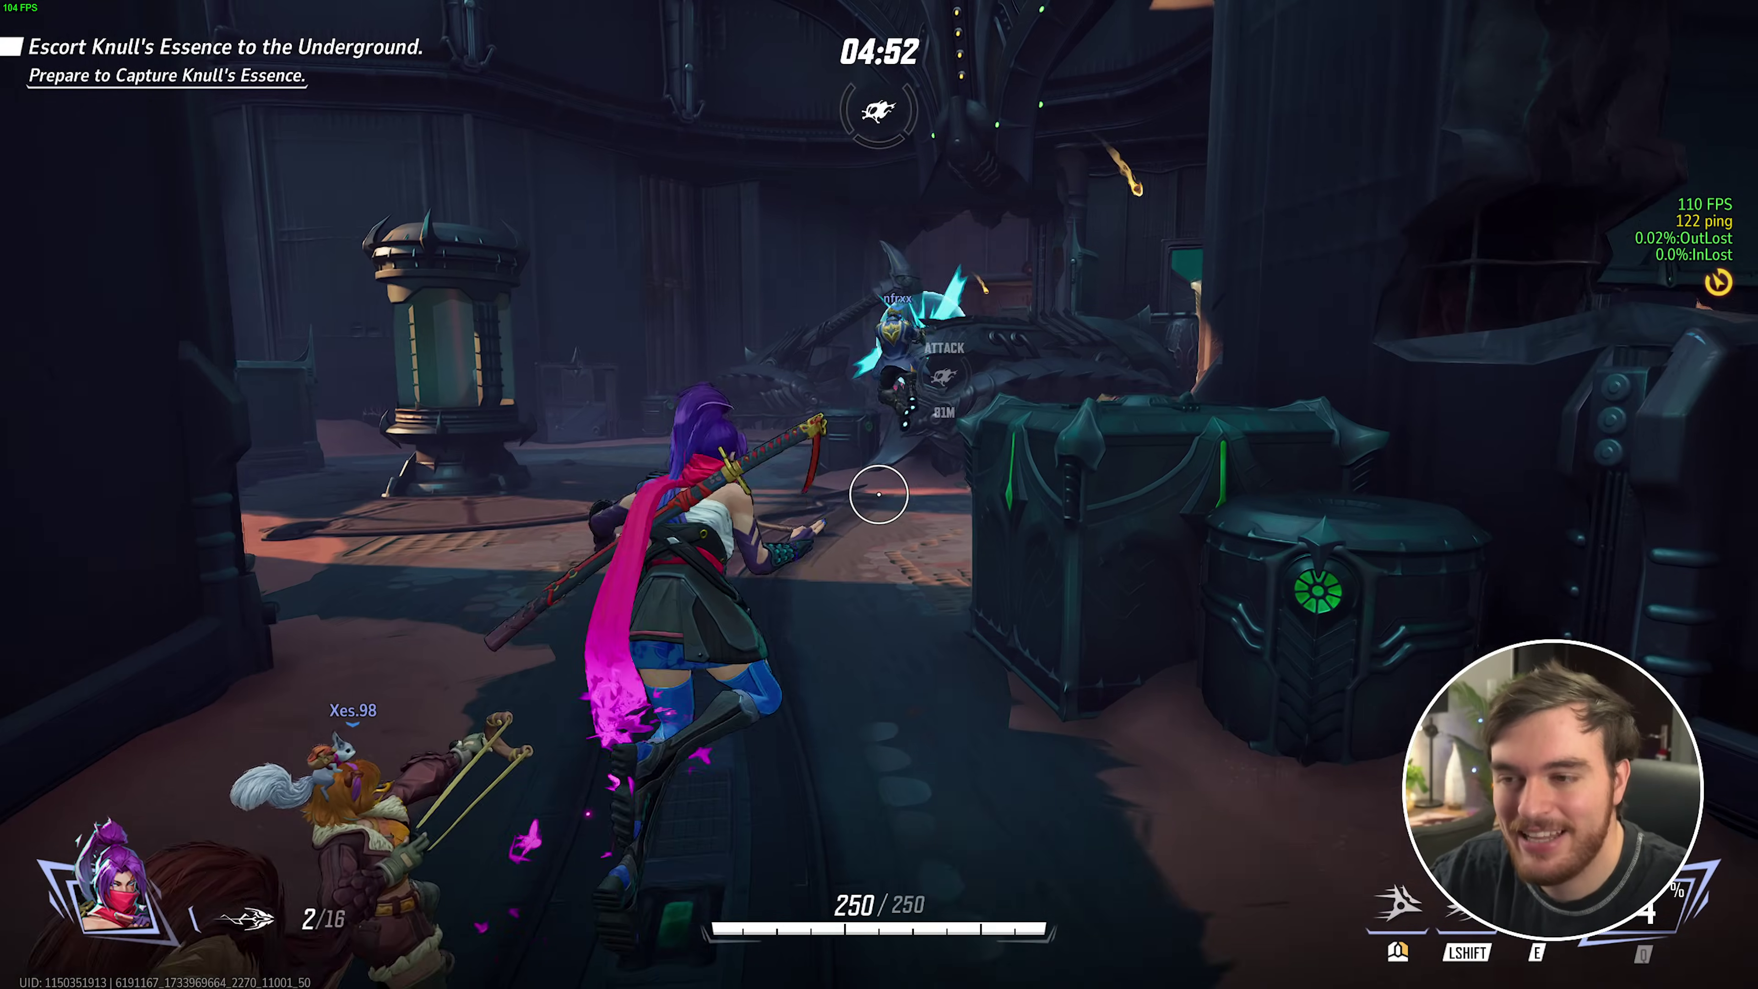